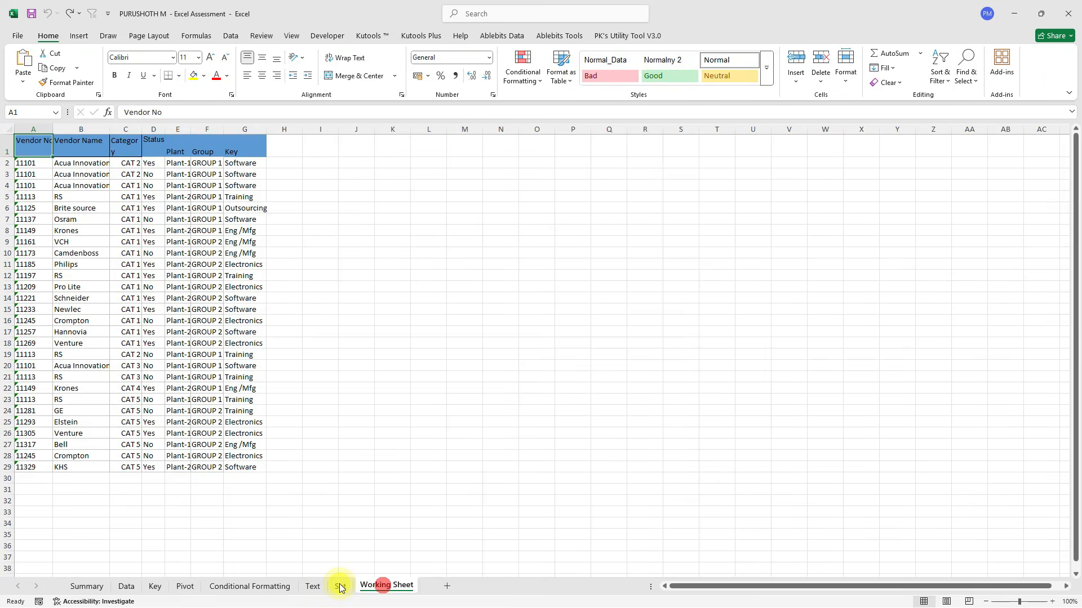
# Look through the workbook's sheets and go to the Summary sheet.
pyautogui.click(341, 586)
pyautogui.click(314, 586)
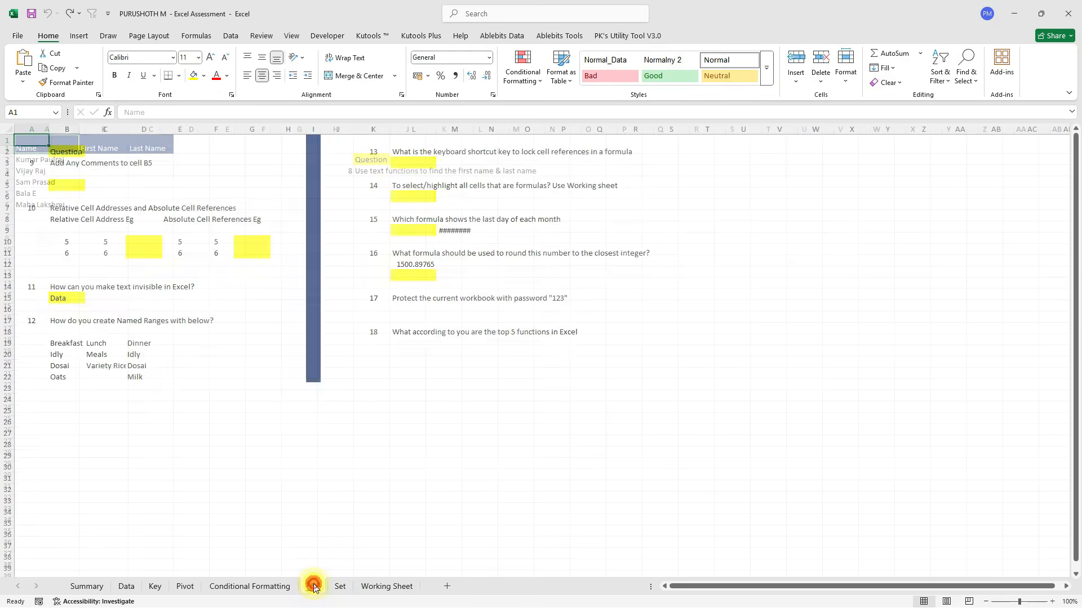
pyautogui.click(268, 586)
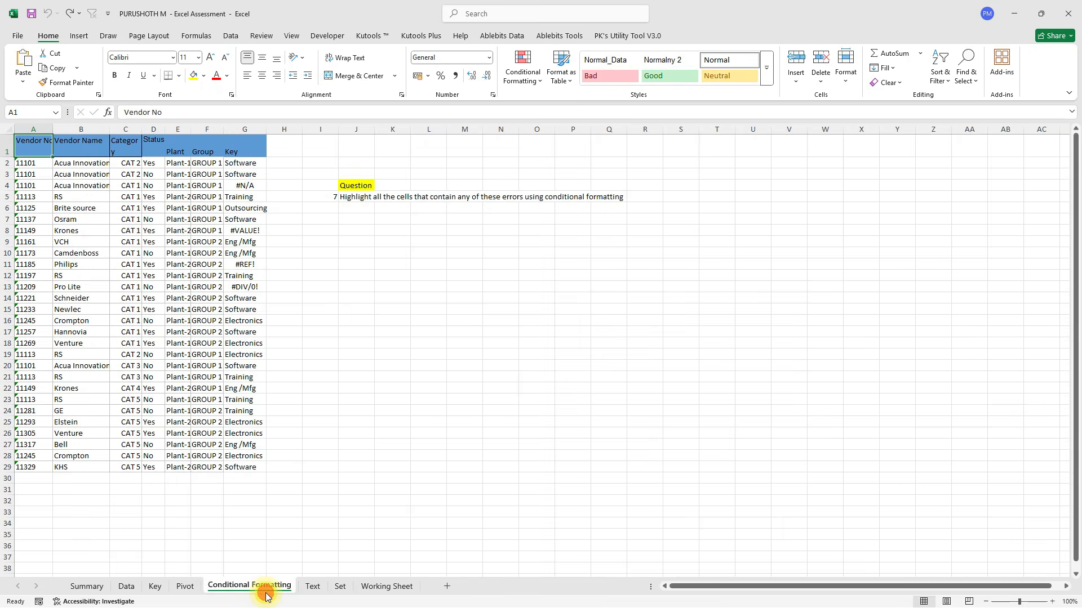
pyautogui.click(126, 587)
pyautogui.click(94, 586)
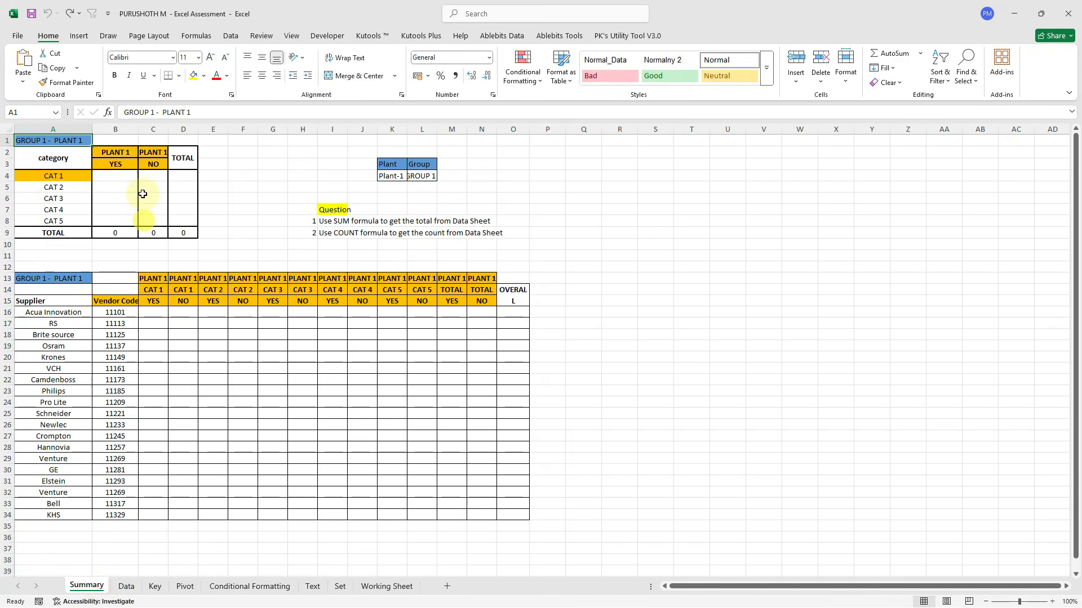
# Widen columns C through N to a uniform 13.71, then widen column B for vendor codes.
pyautogui.click(153, 130)
pyautogui.moveTo(233, 139); pyautogui.dragTo(523, 129)
pyautogui.click(174, 309)
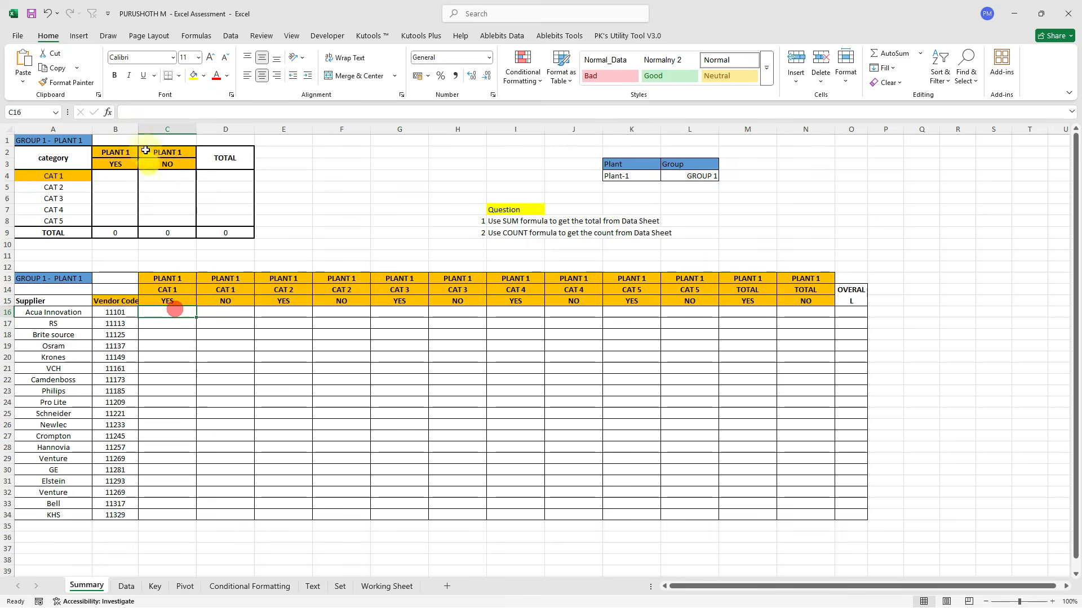
pyautogui.moveTo(138, 129); pyautogui.dragTo(155, 128)
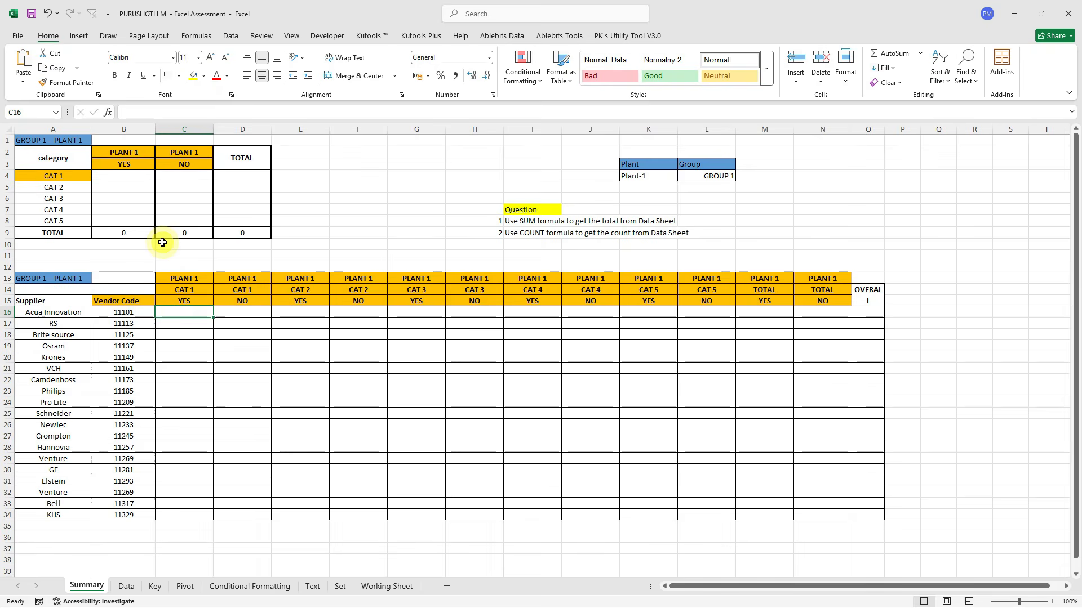
pyautogui.click(126, 583)
pyautogui.click(46, 134)
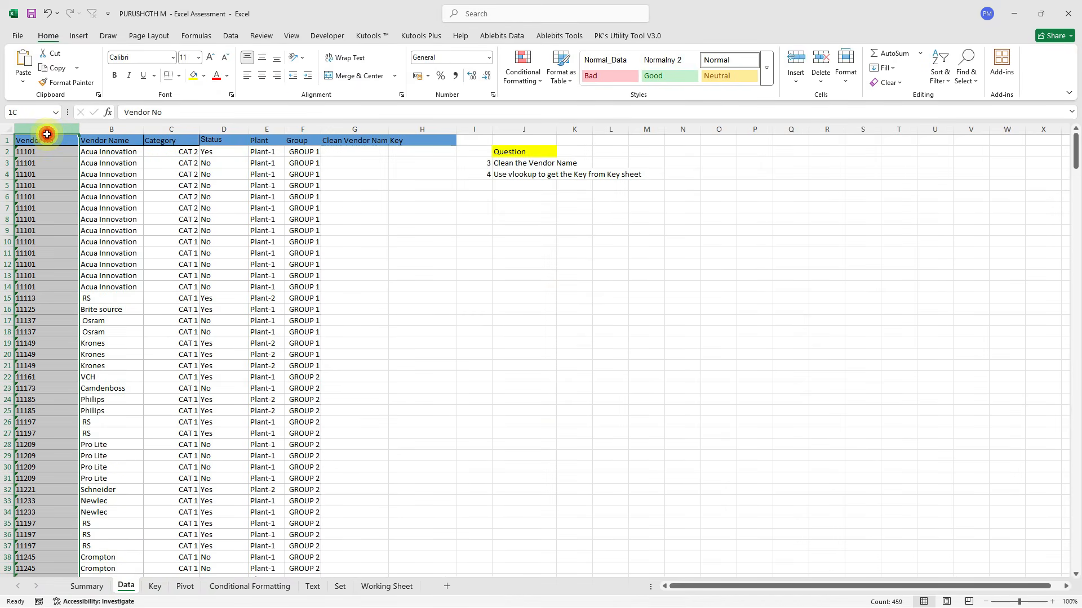
pyautogui.moveTo(47, 134); pyautogui.dragTo(314, 117)
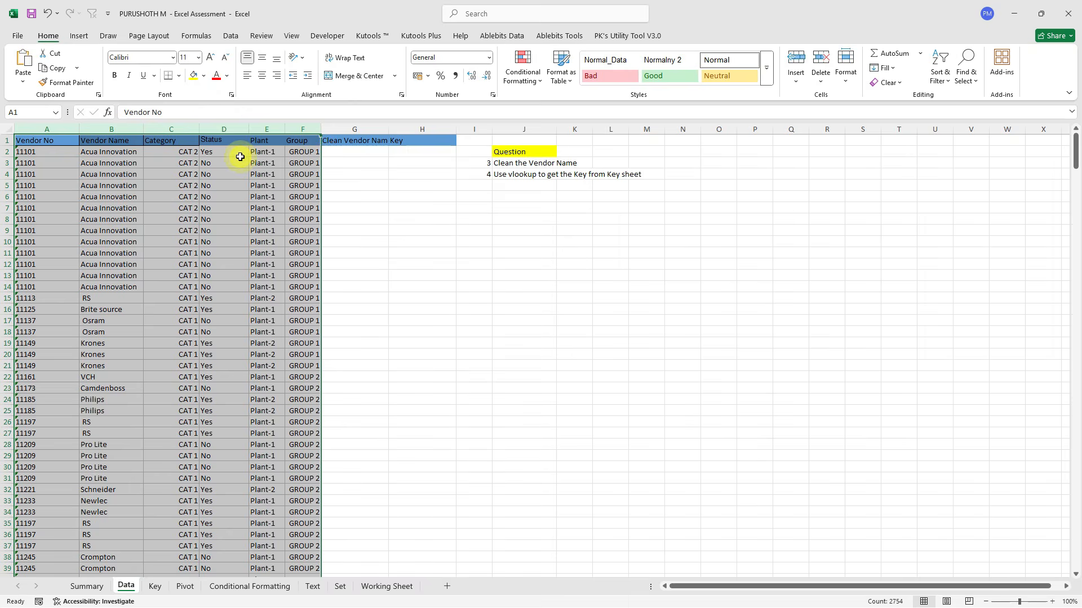
pyautogui.click(281, 153)
pyautogui.click(46, 145)
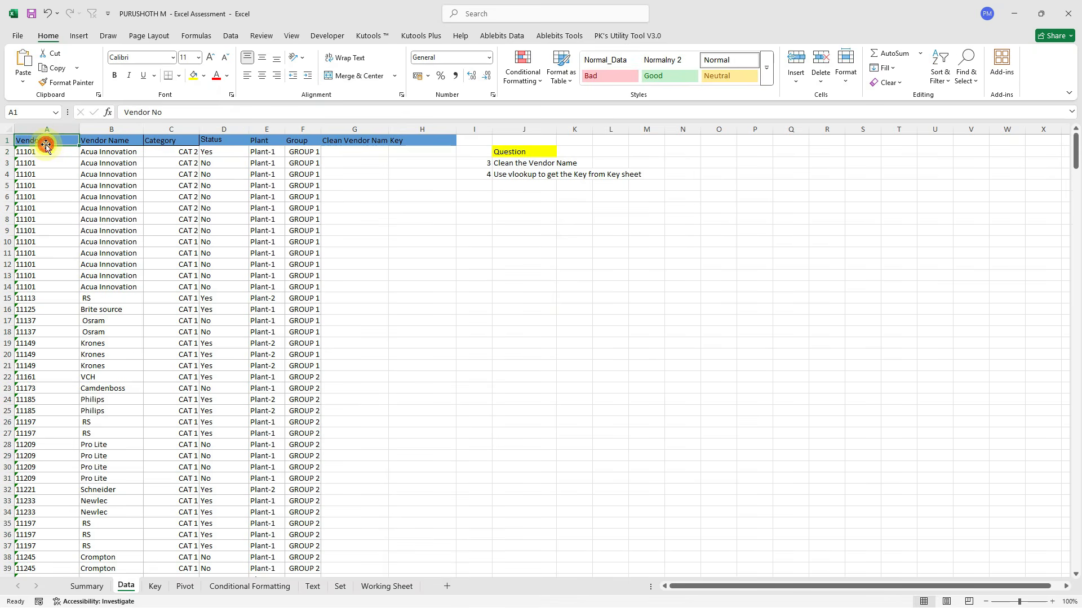
pyautogui.click(54, 129)
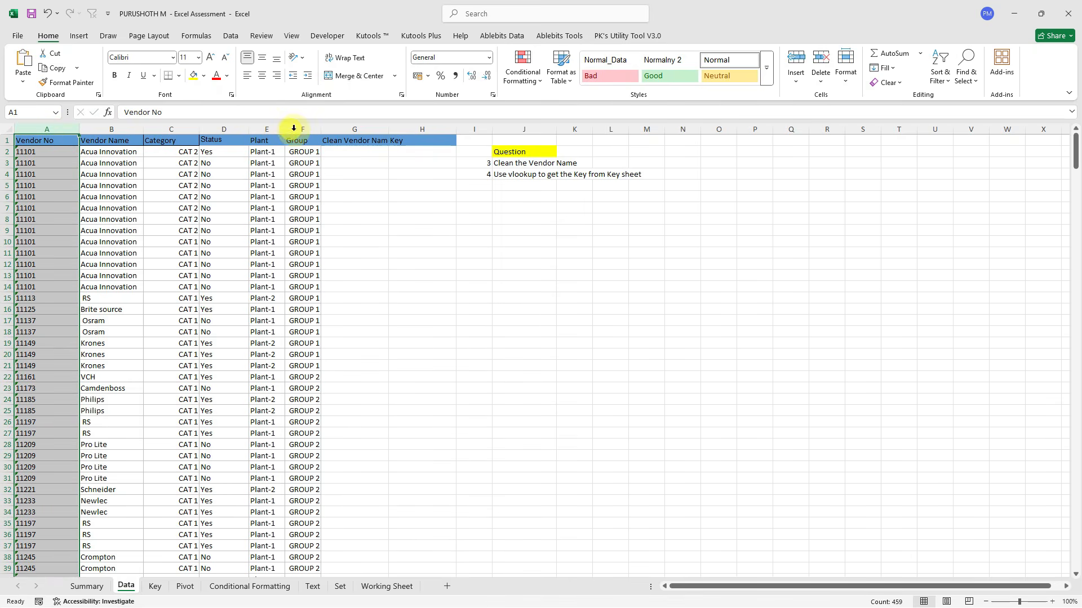
pyautogui.keyDown('shift'); pyautogui.click(312, 125); pyautogui.keyUp('shift')
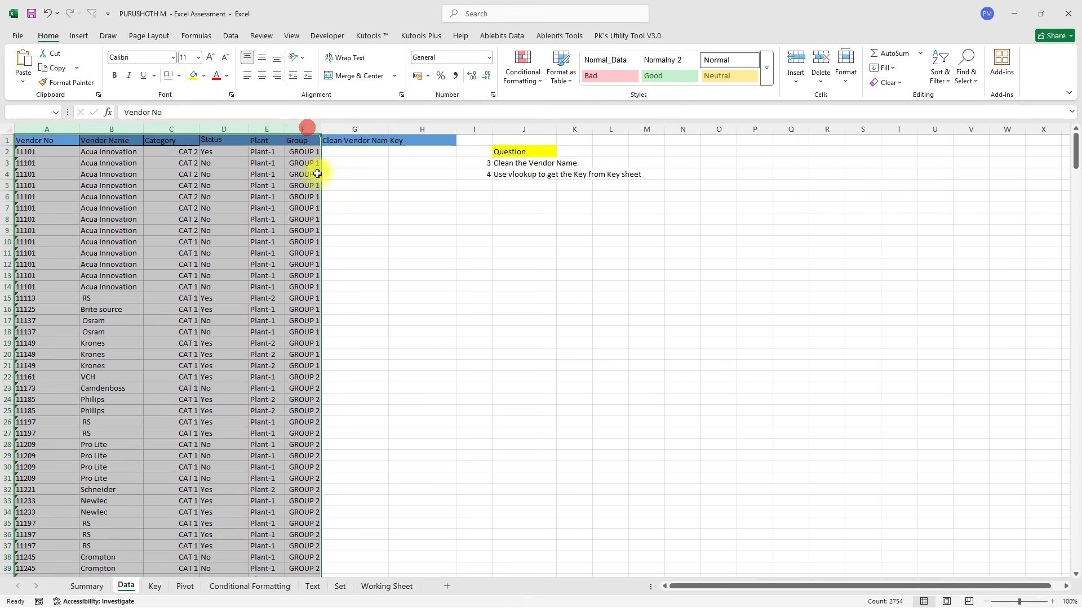
pyautogui.click(86, 586)
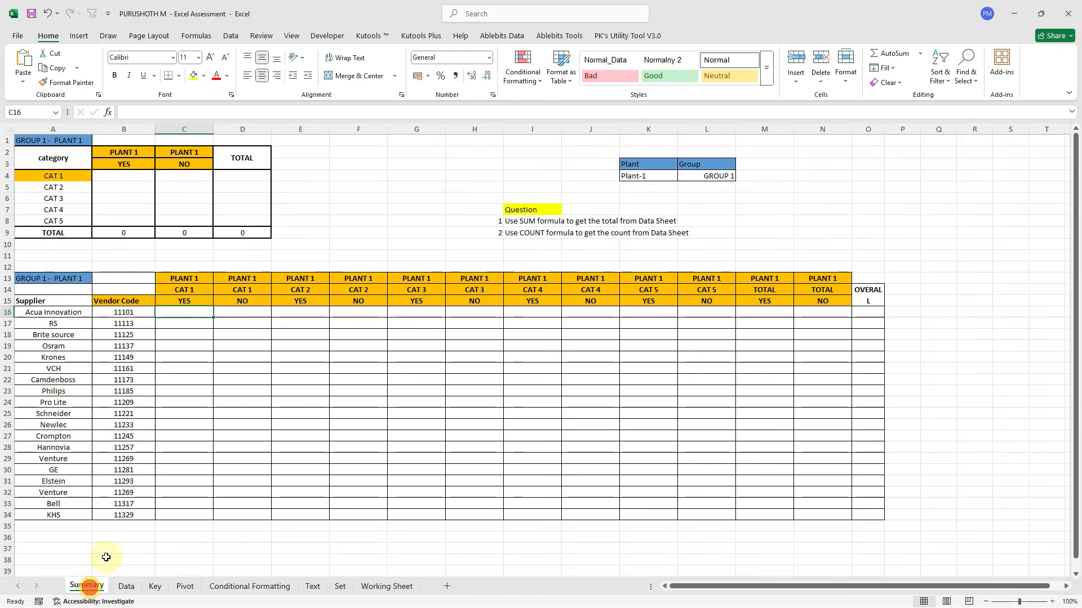
pyautogui.click(181, 292)
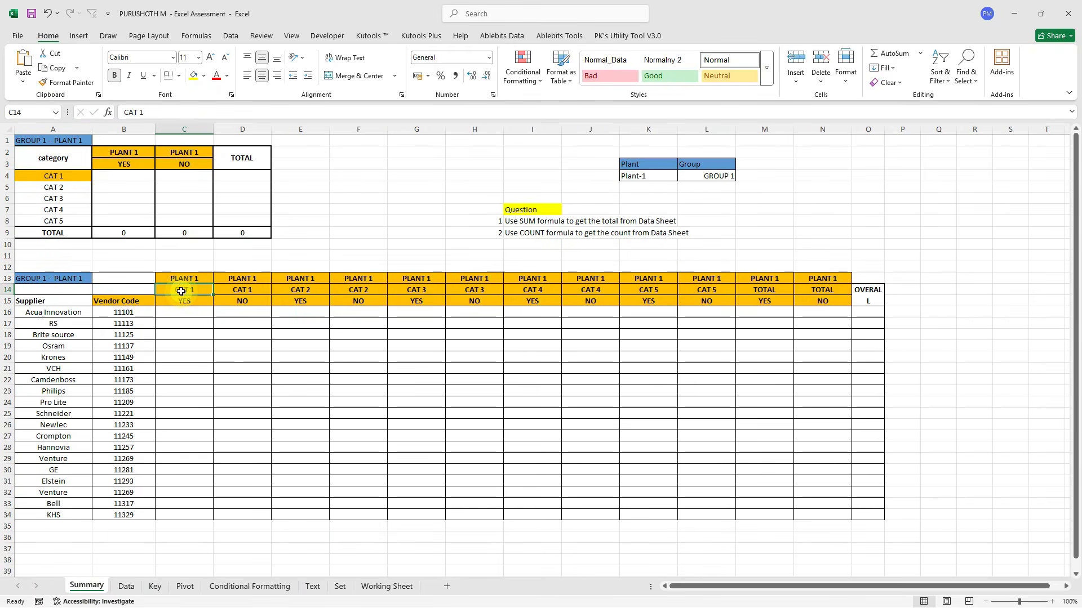
pyautogui.click(518, 225)
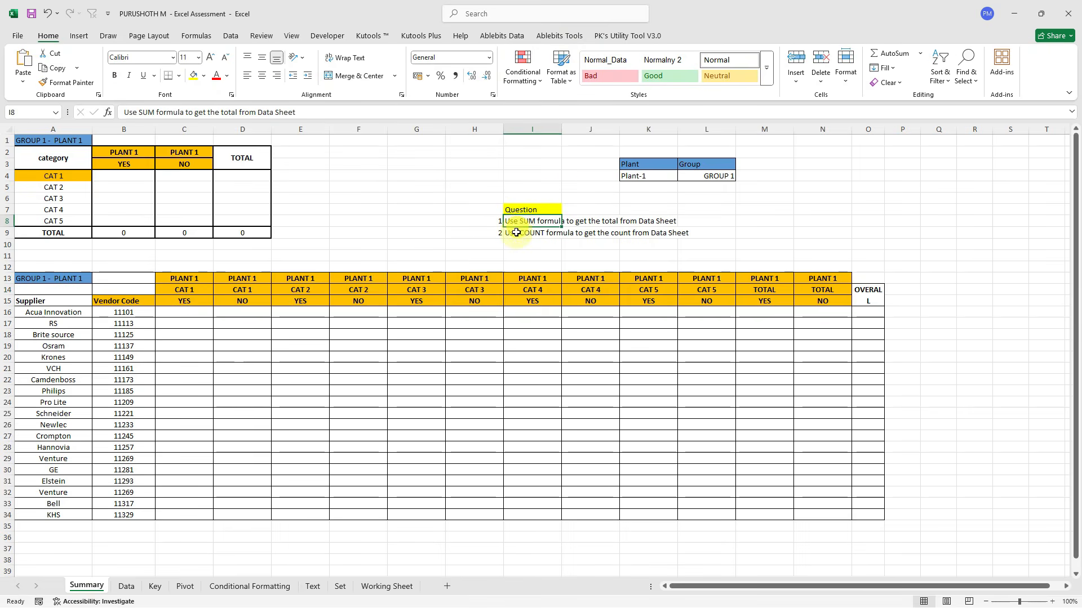
pyautogui.click(514, 231)
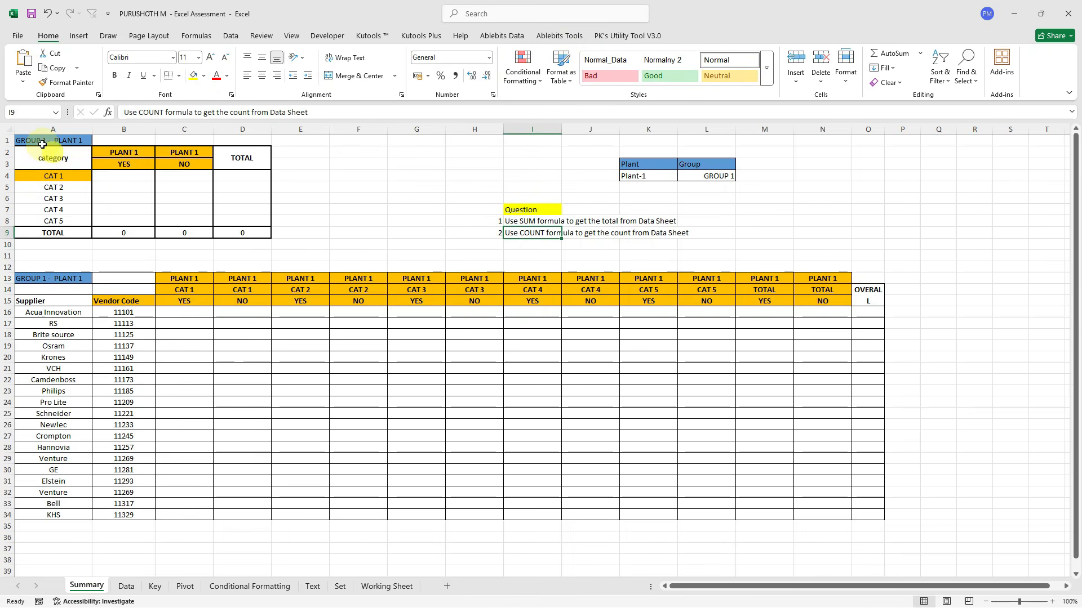
pyautogui.moveTo(31, 139); pyautogui.dragTo(252, 230)
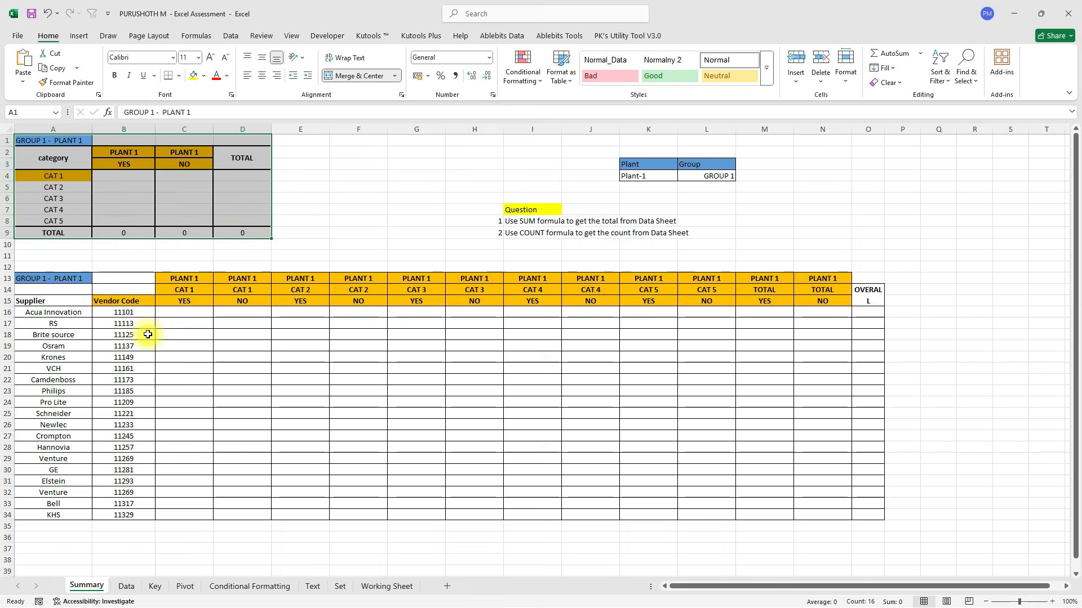
pyautogui.click(155, 284)
pyautogui.click(178, 288)
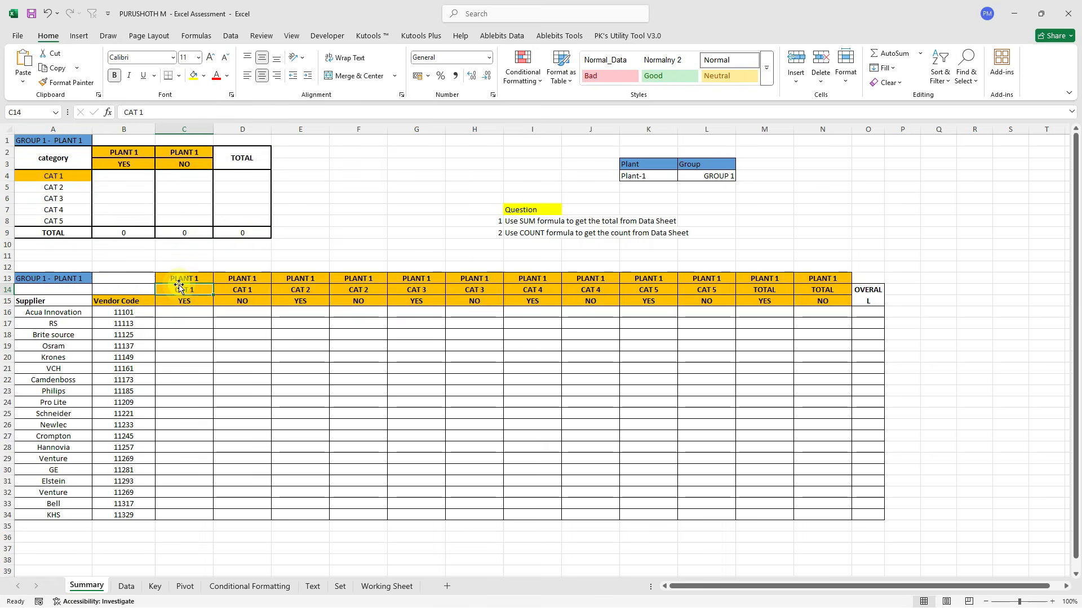
pyautogui.click(129, 313)
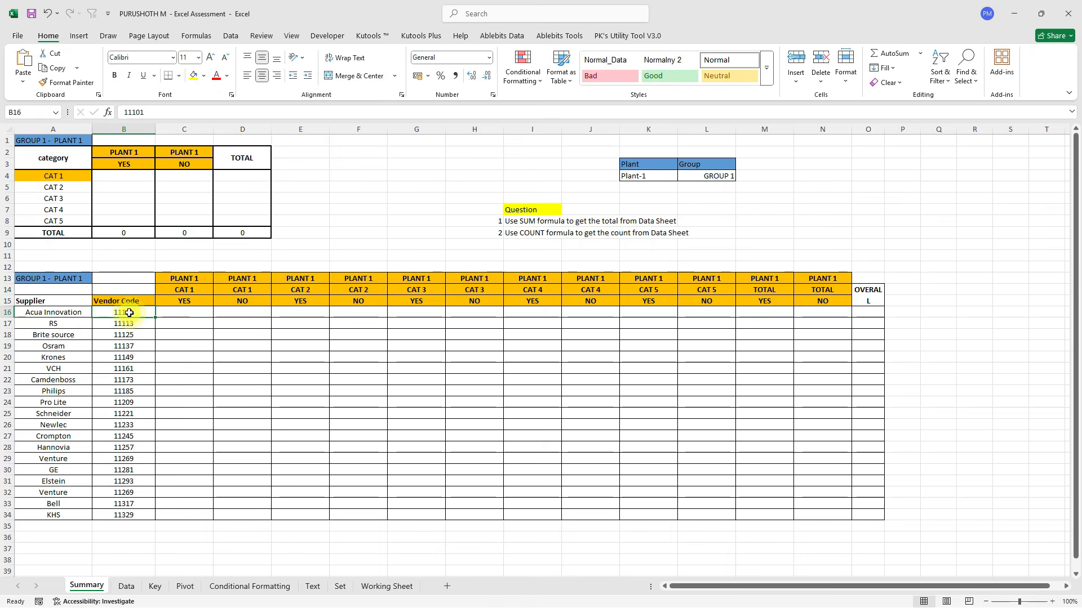
pyautogui.click(195, 278)
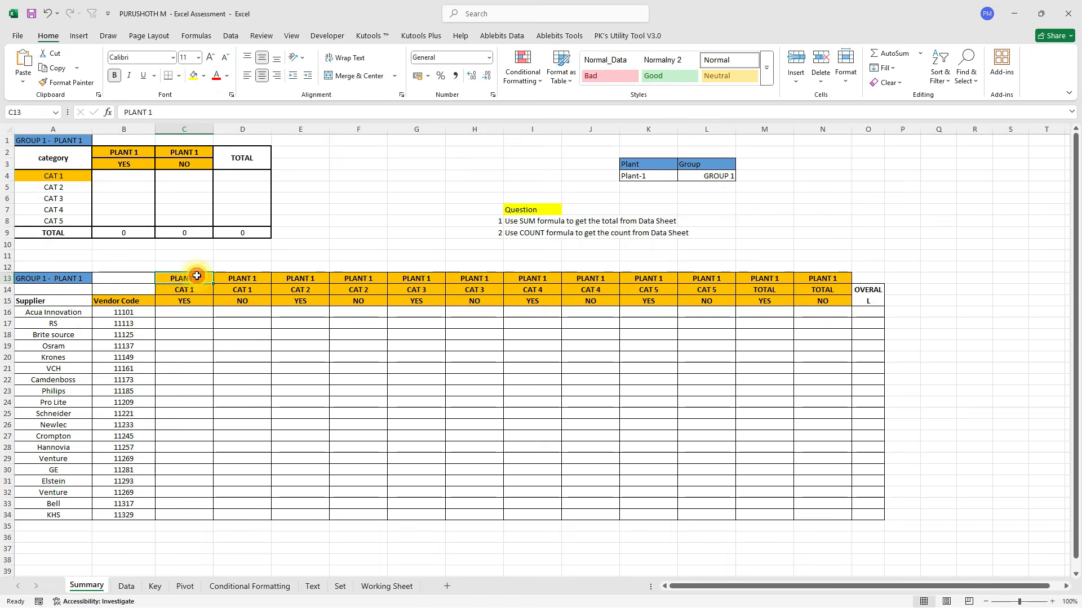
pyautogui.click(191, 292)
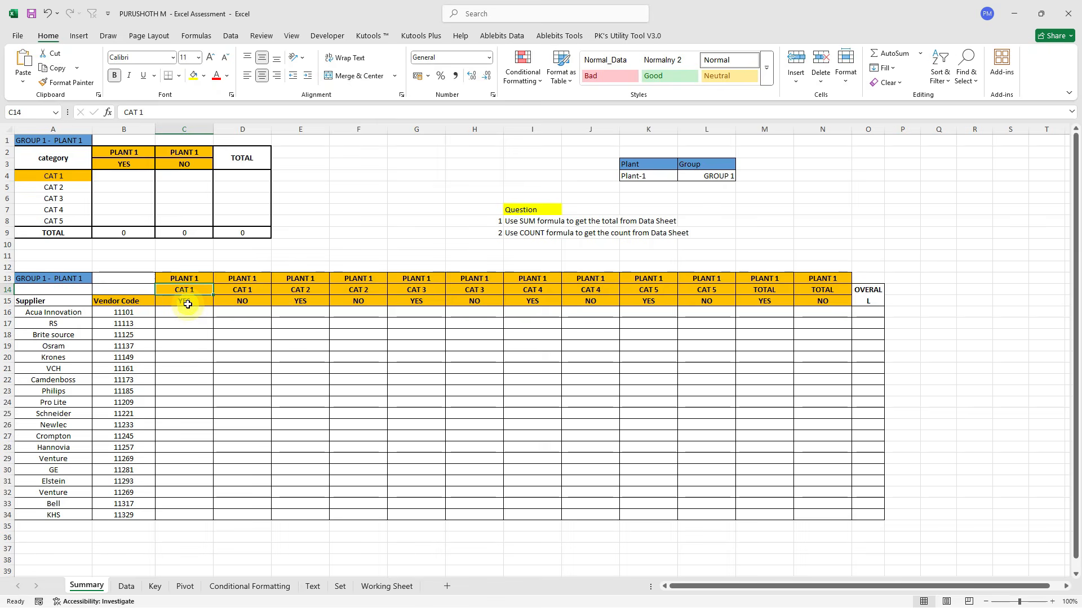
pyautogui.click(187, 305)
pyautogui.moveTo(187, 304); pyautogui.dragTo(187, 302)
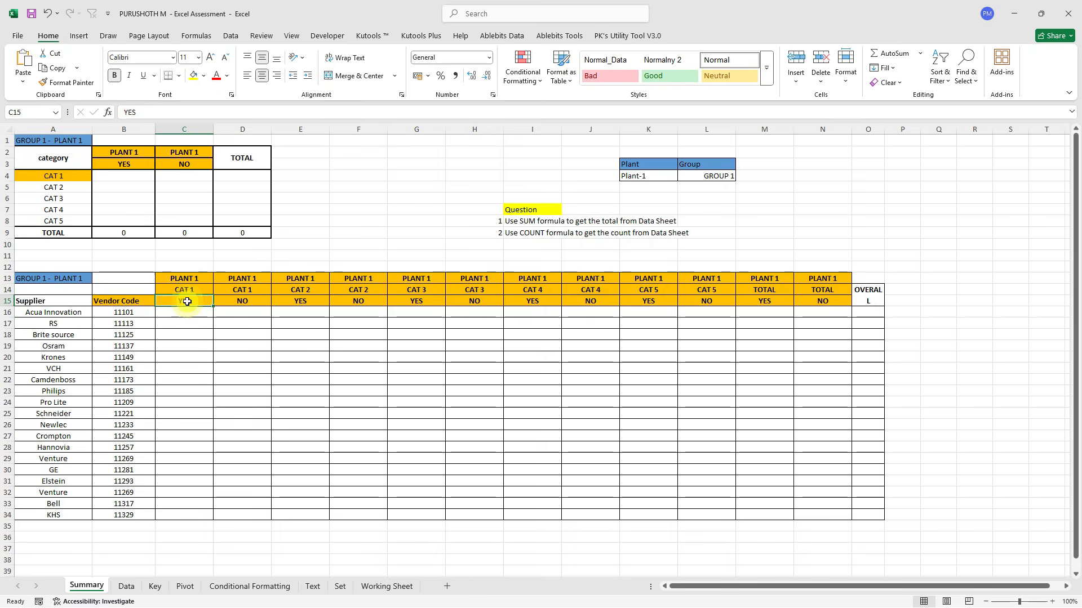
pyautogui.click(127, 587)
# Turn on filters for the Data headers and show only vendor 11101.
pyautogui.hotkey('ctrl', 'shift', 'l')
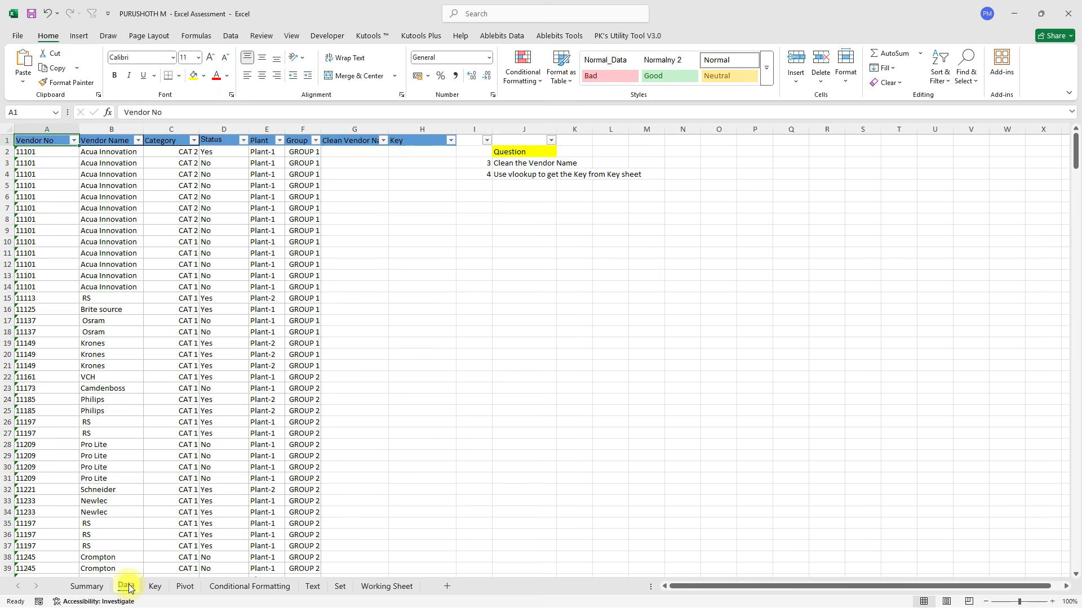
pyautogui.hotkey('alt', 'Down')
pyautogui.click(64, 287)
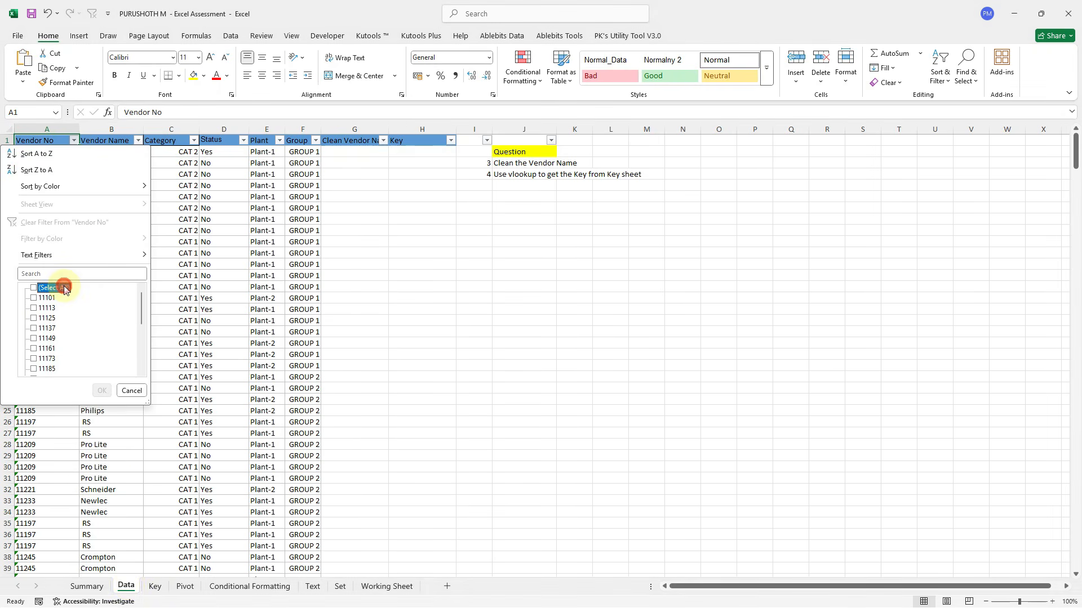
pyautogui.press('Down')
pyautogui.press('space')
pyautogui.press('Return')
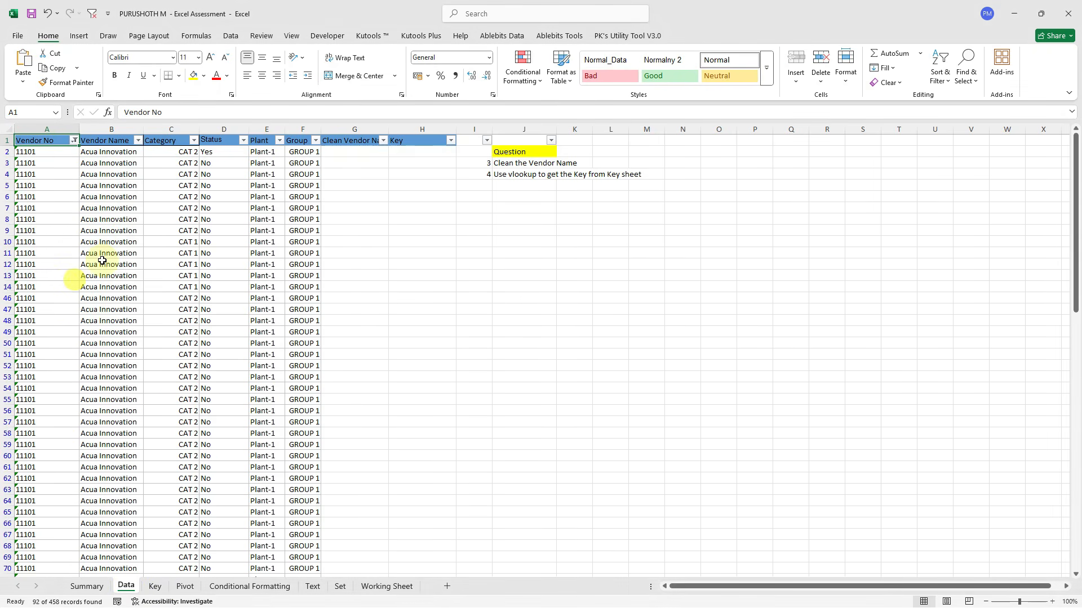
# Filter the Category column to CAT 1, leaving the Plant filter unchanged.
pyautogui.click(279, 141)
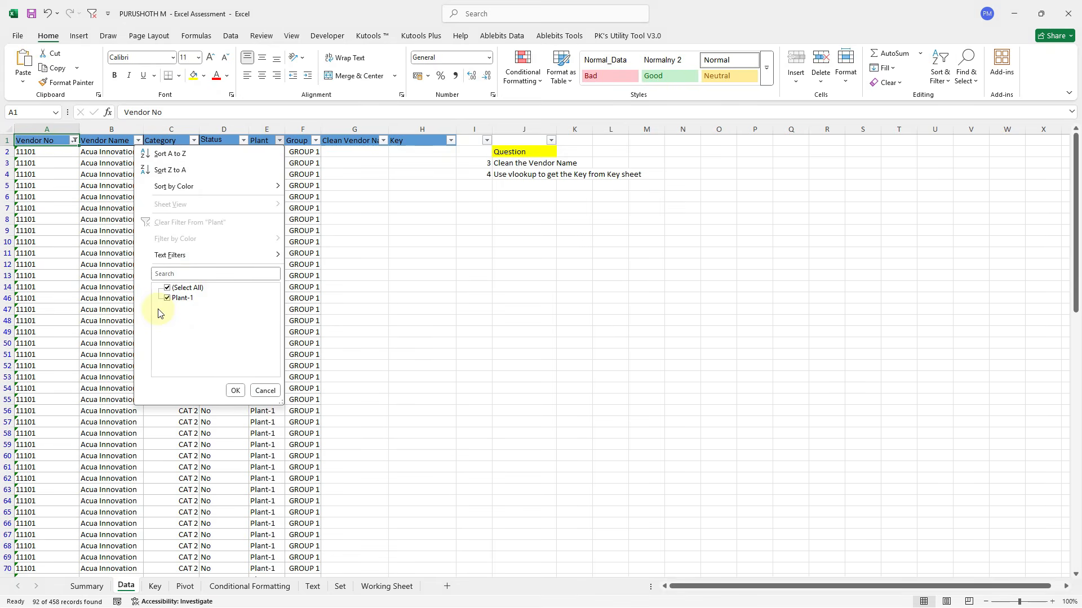
pyautogui.click(97, 276)
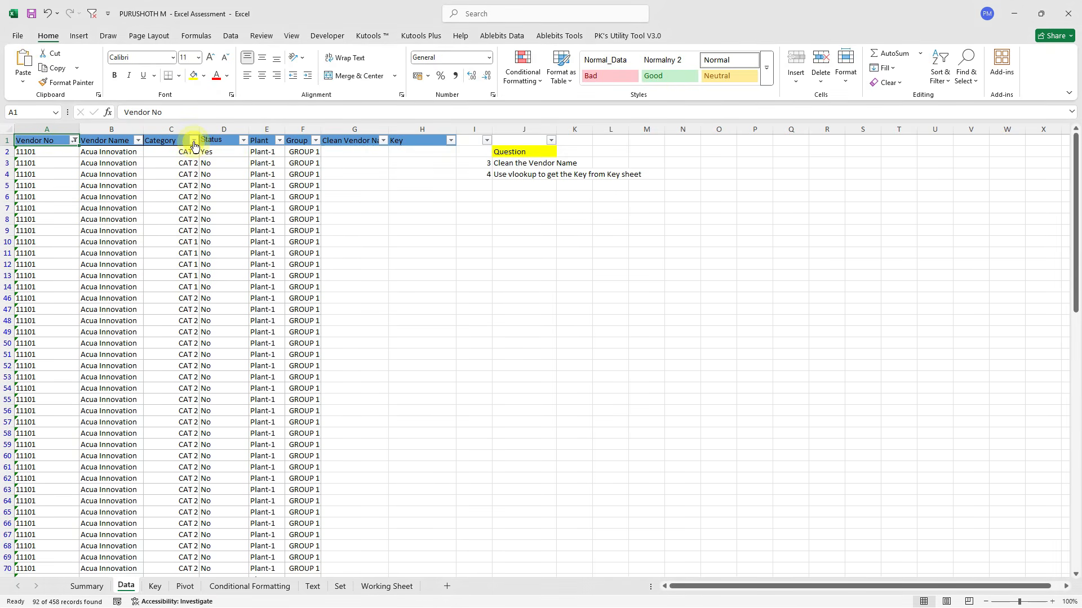
pyautogui.click(194, 145)
pyautogui.click(100, 287)
pyautogui.click(103, 297)
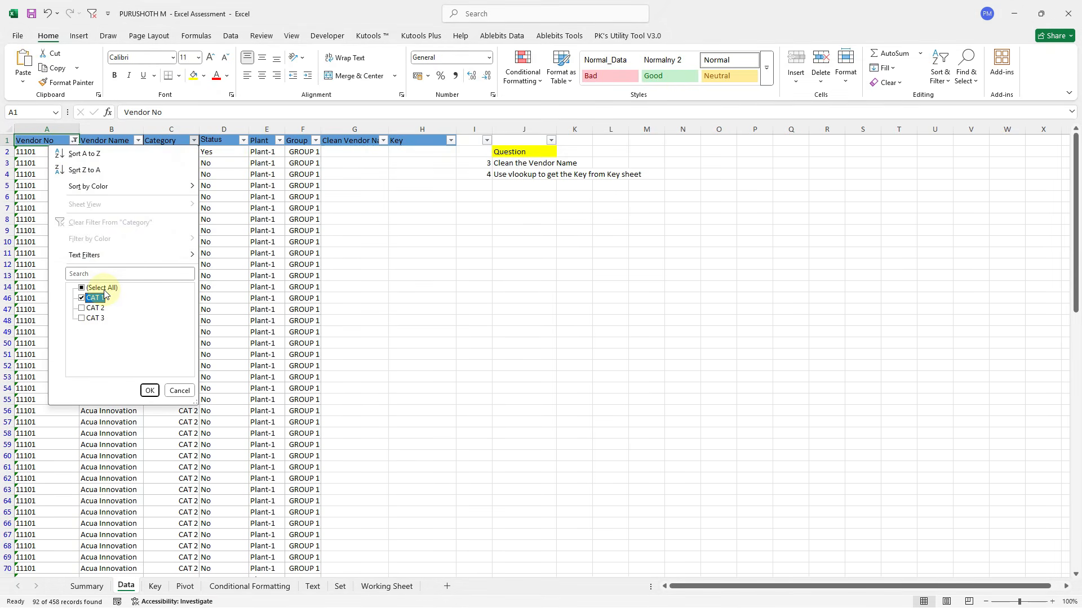
pyautogui.press('Return')
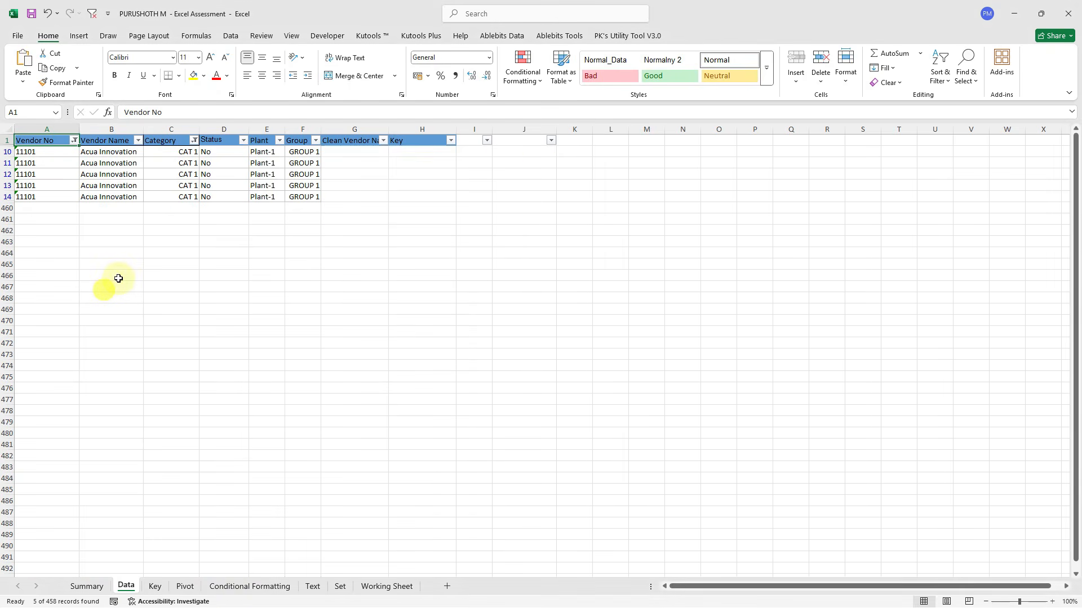
# Check the Status filter list and select the five visible Status values.
pyautogui.click(242, 140)
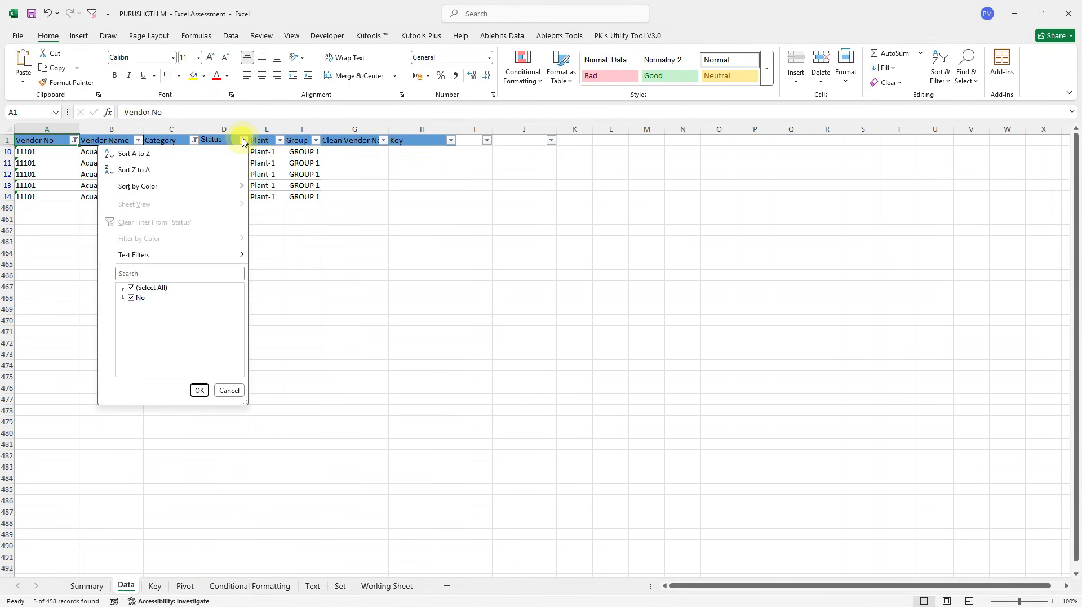
pyautogui.click(282, 204)
pyautogui.click(216, 200)
pyautogui.moveTo(215, 201); pyautogui.dragTo(215, 153)
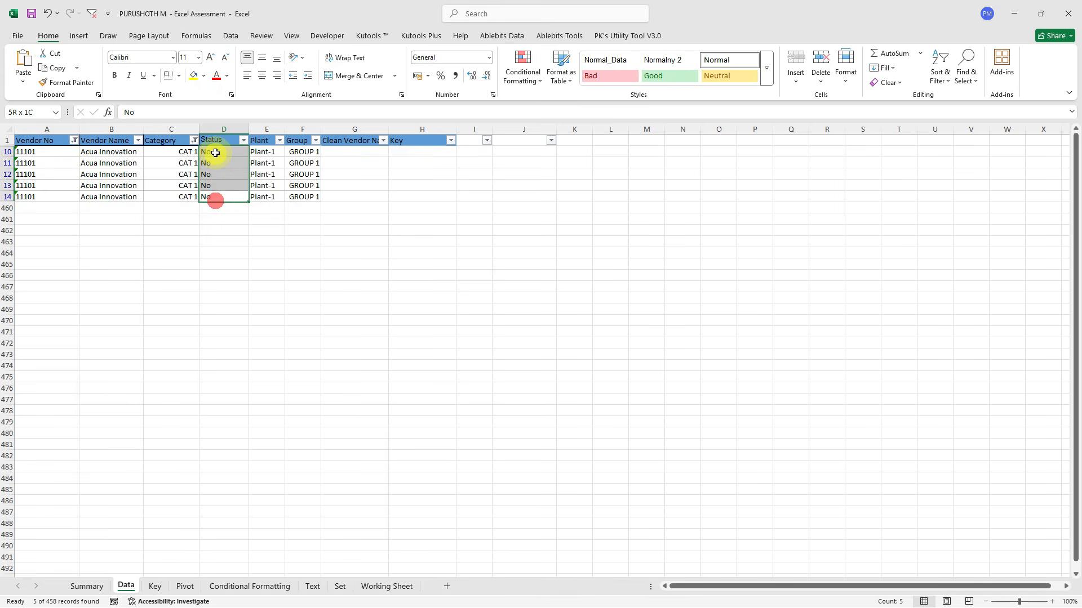
# Remove all filters from the Data sheet so every row shows again.
pyautogui.click(161, 138)
pyautogui.hotkey('ctrl', 'shift', 'l')
pyautogui.press('Left')
pyautogui.press('Left')
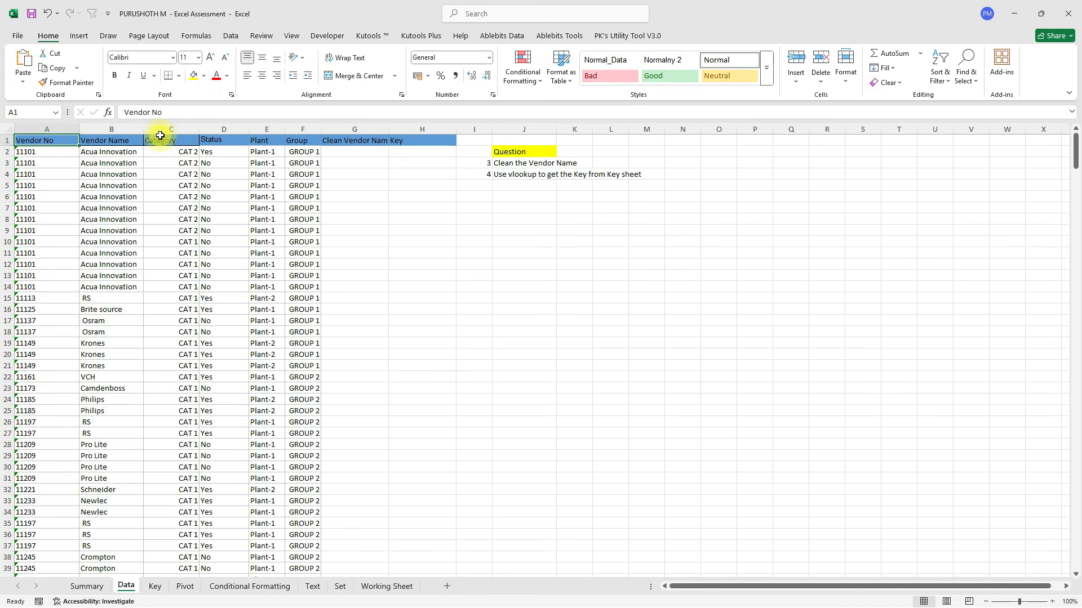
pyautogui.click(86, 586)
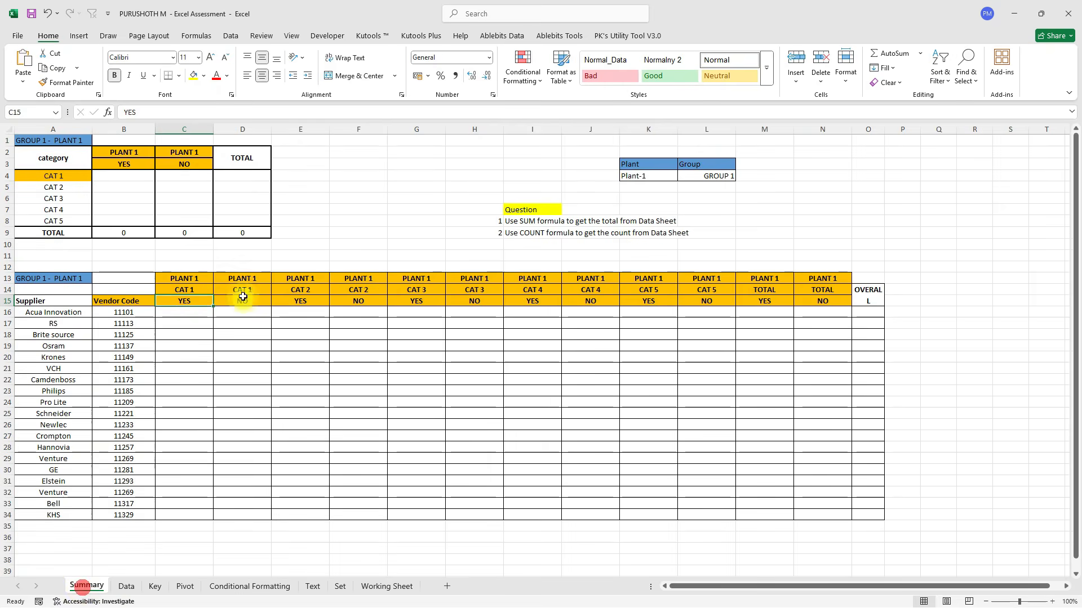
pyautogui.click(191, 314)
pyautogui.write('0')
pyautogui.press('Tab')
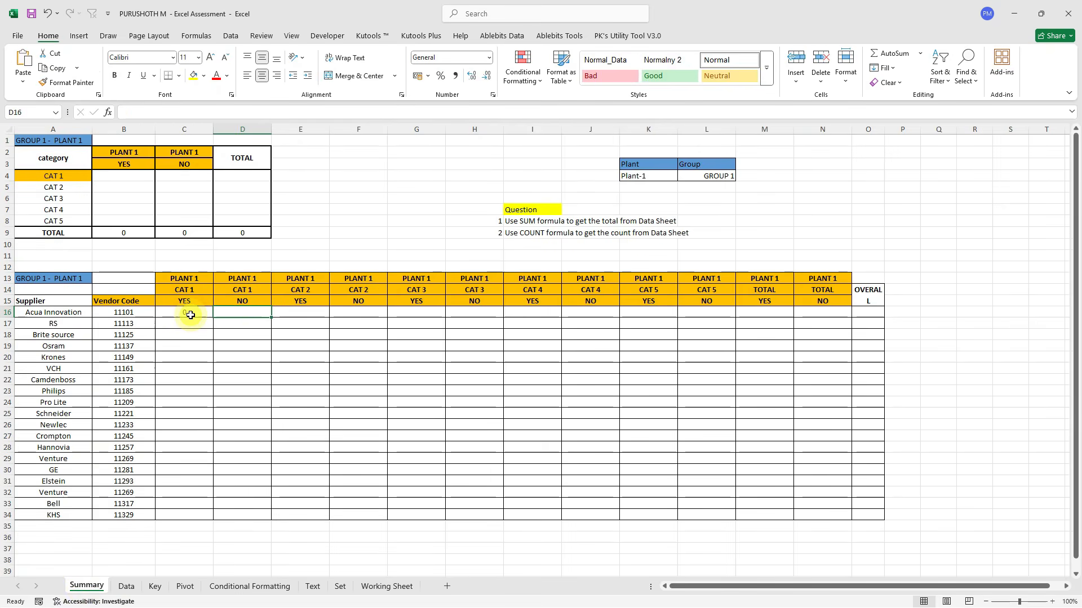
pyautogui.write('5')
pyautogui.press('Return')
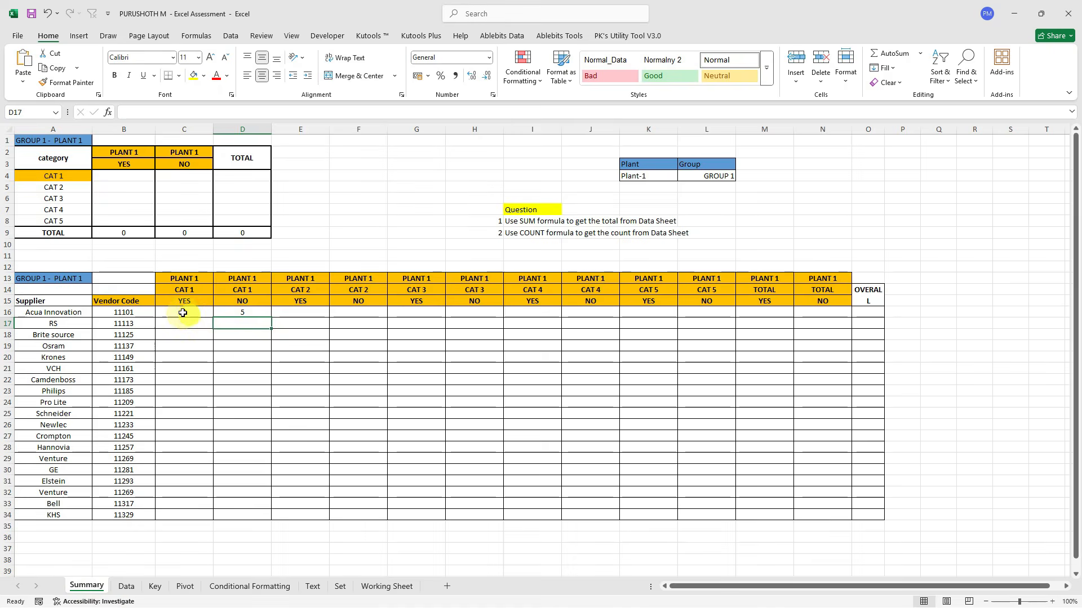
pyautogui.moveTo(182, 313); pyautogui.dragTo(225, 311)
pyautogui.press('Delete')
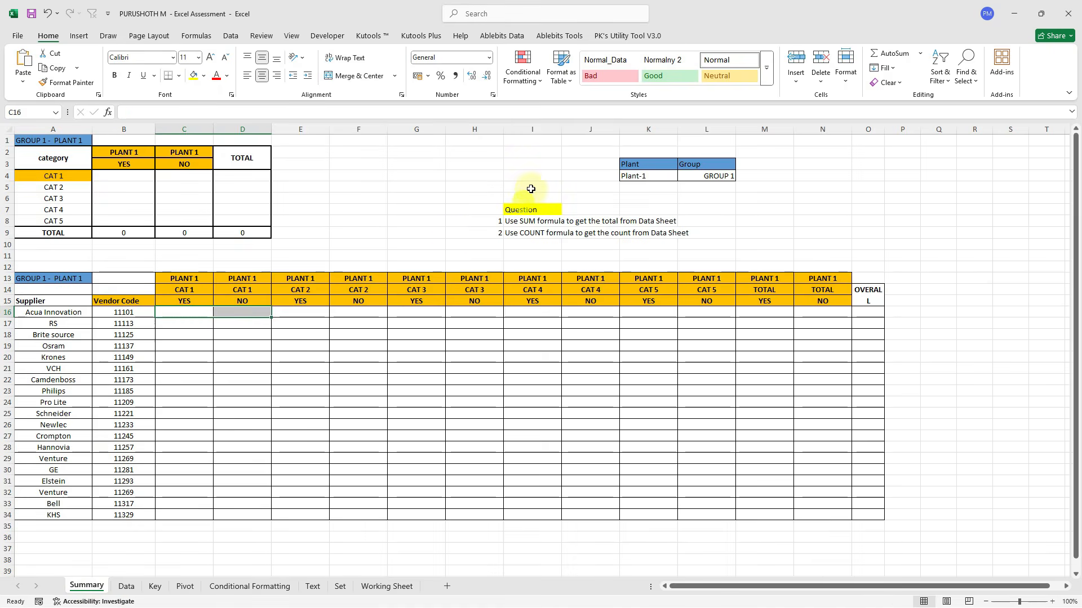
pyautogui.click(522, 232)
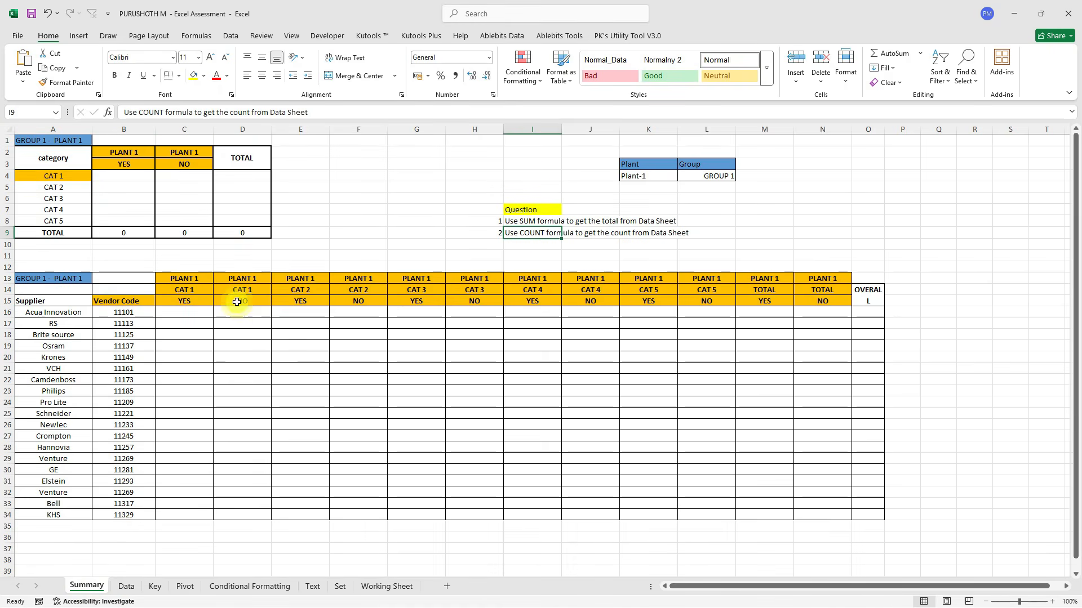
pyautogui.click(187, 313)
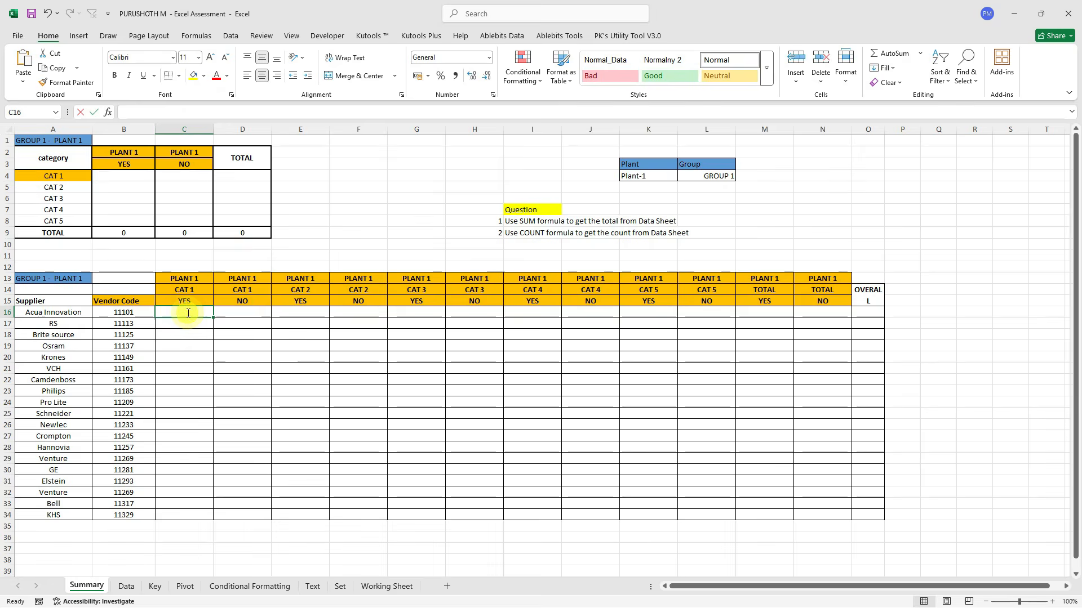
# Start a COUNTIFS formula in Summary cell C16.
pyautogui.write('=coun')
pyautogui.press('Down')
pyautogui.press('Down')
pyautogui.press('Down')
pyautogui.press('Down')
pyautogui.press('Down')
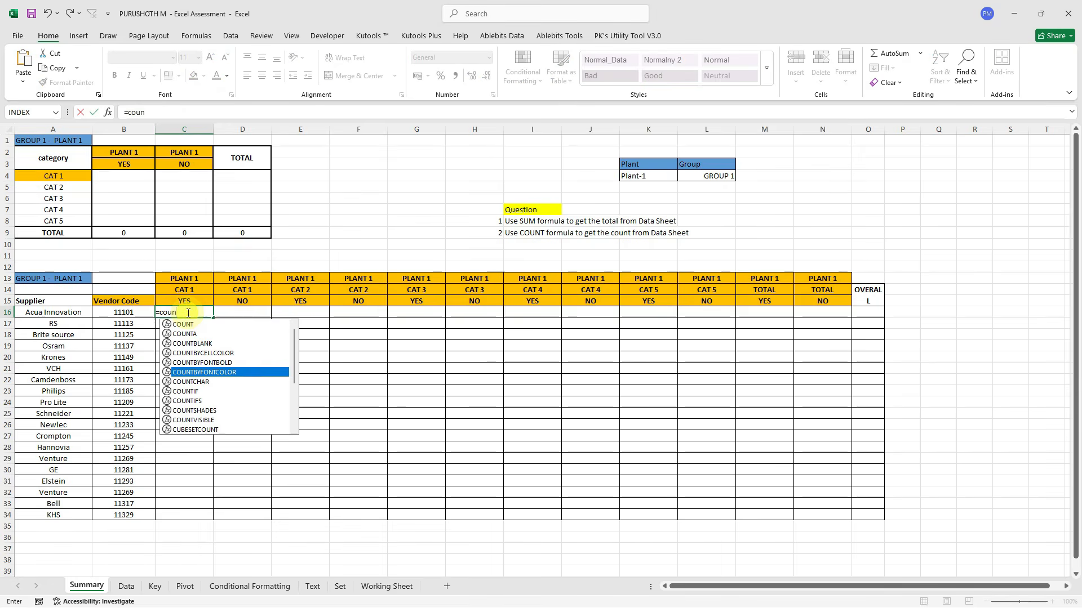
pyautogui.press('Down')
pyautogui.press('Down')
pyautogui.press('Down')
pyautogui.press('Tab')
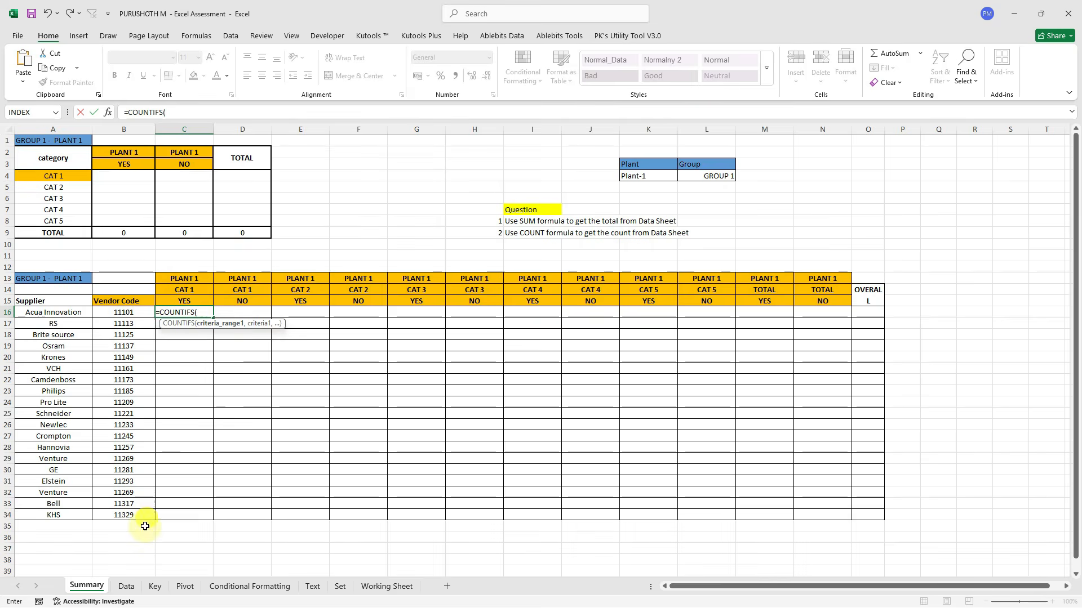
# Add the Data Vendor No column as the first range, with B16 as its criterion.
pyautogui.click(126, 586)
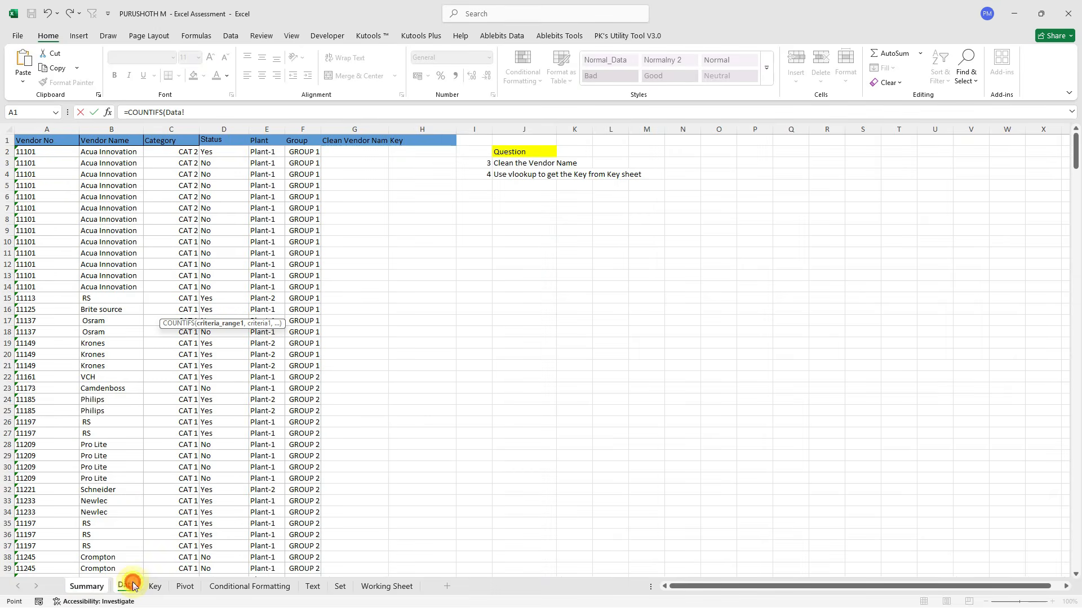
pyautogui.click(41, 123)
pyautogui.write(',')
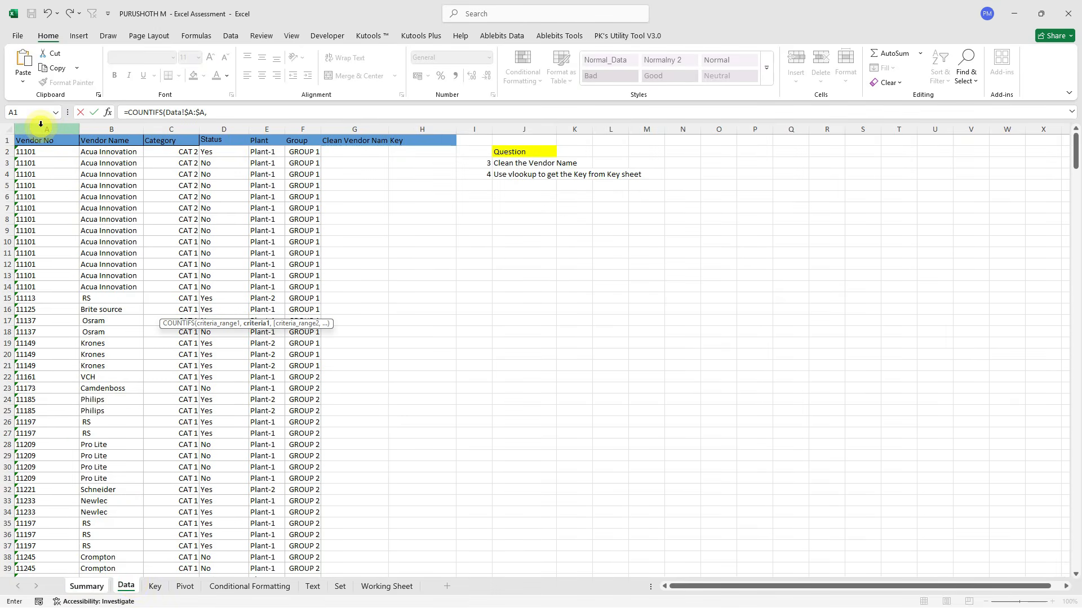
pyautogui.click(86, 586)
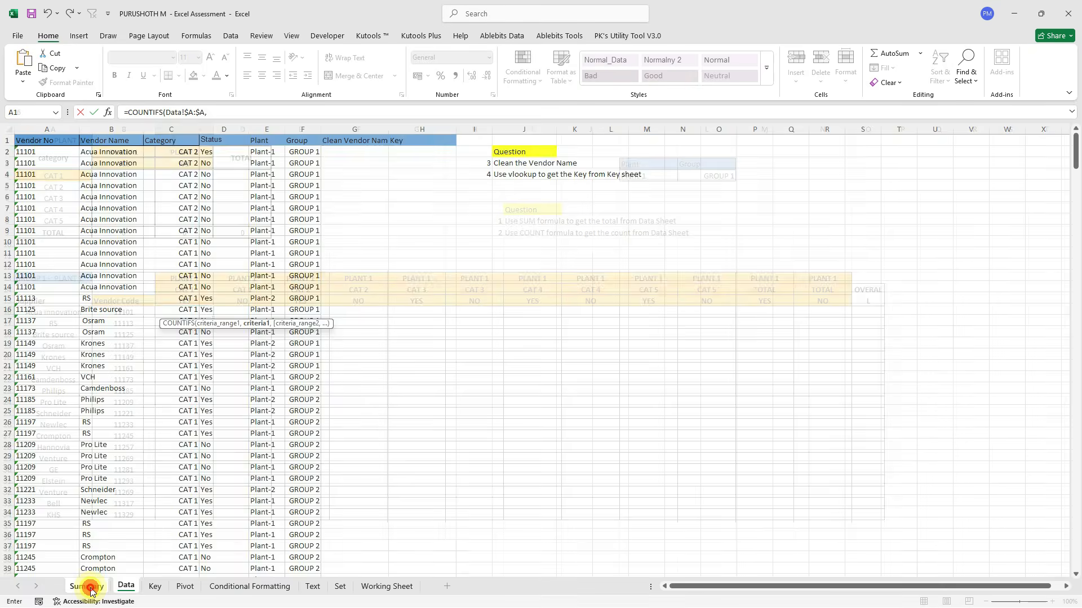
pyautogui.click(107, 337)
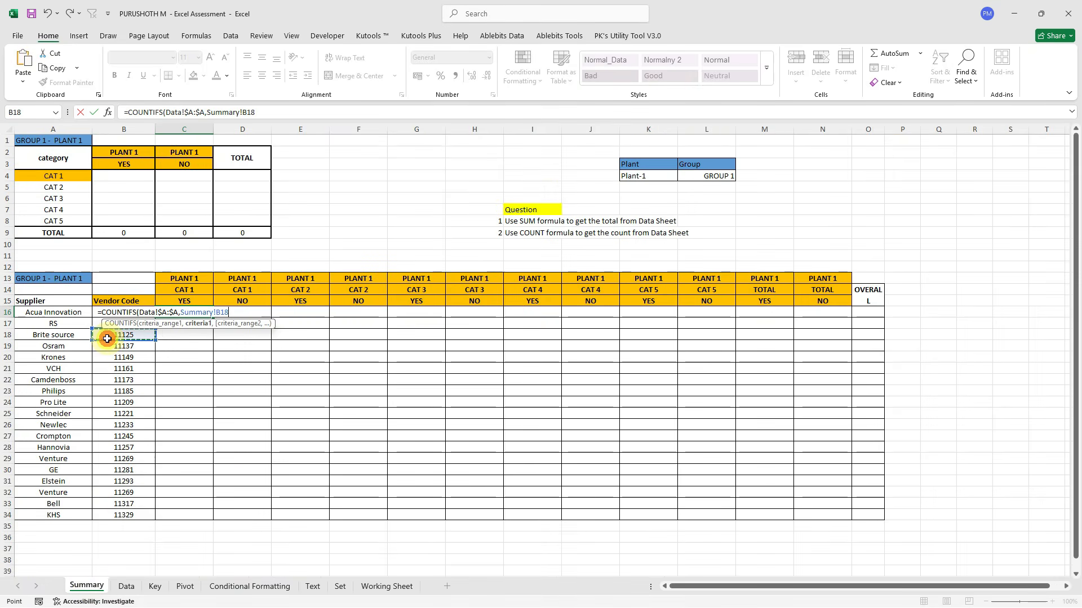
pyautogui.press('Up')
pyautogui.press('Up')
pyautogui.write(',')
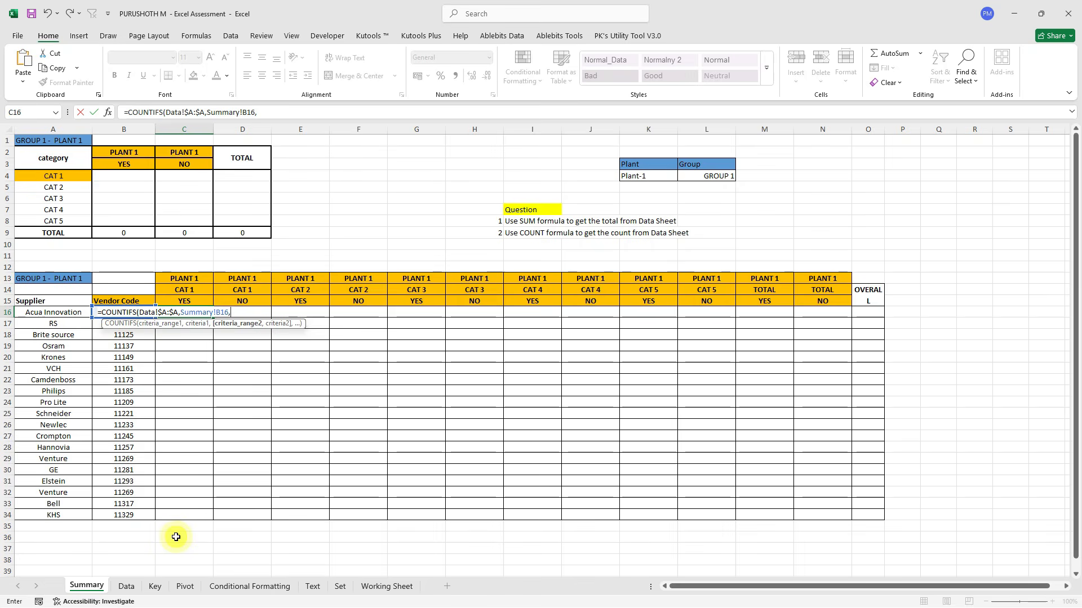
# Add the absolute Plant column $E:$E as the second range, with heading C13 as criterion.
pyautogui.click(125, 587)
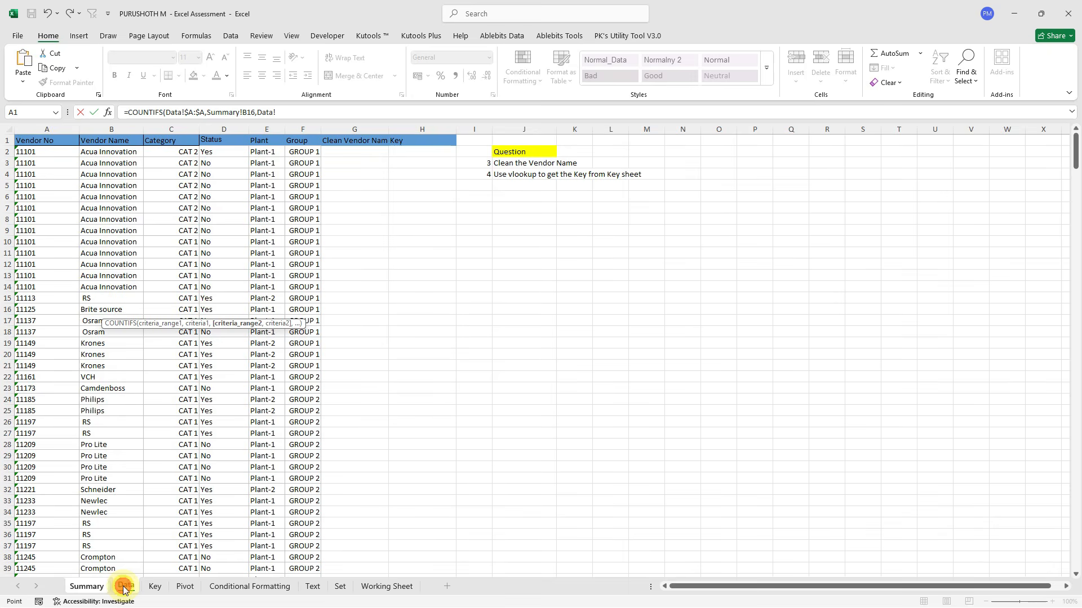
pyautogui.click(300, 129)
pyautogui.click(270, 127)
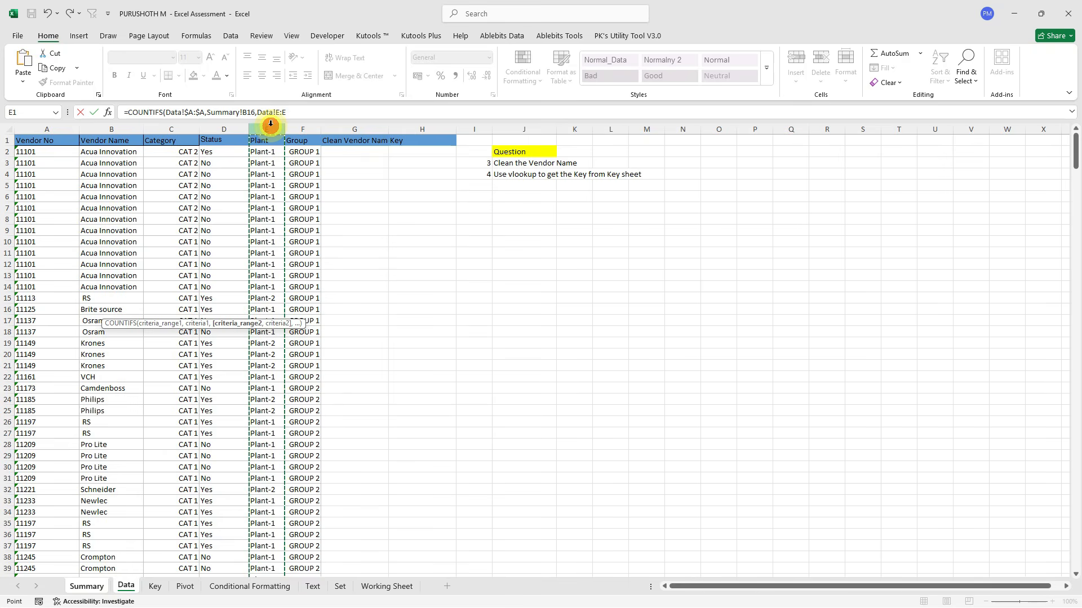
pyautogui.write(',')
pyautogui.press('BackSpace')
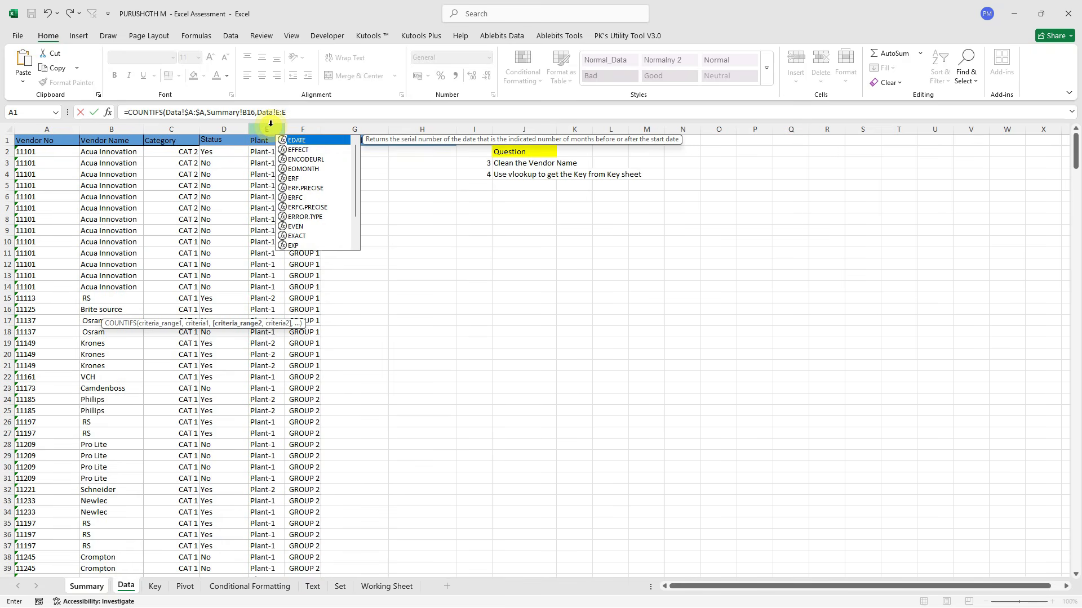
pyautogui.click(275, 112)
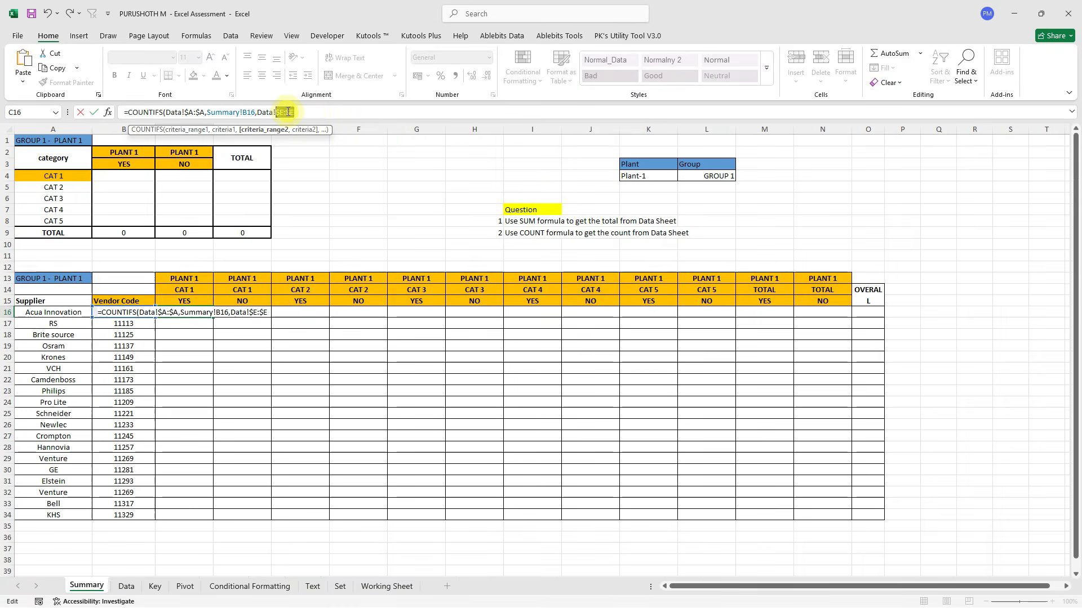
pyautogui.press('F4')
pyautogui.write(',')
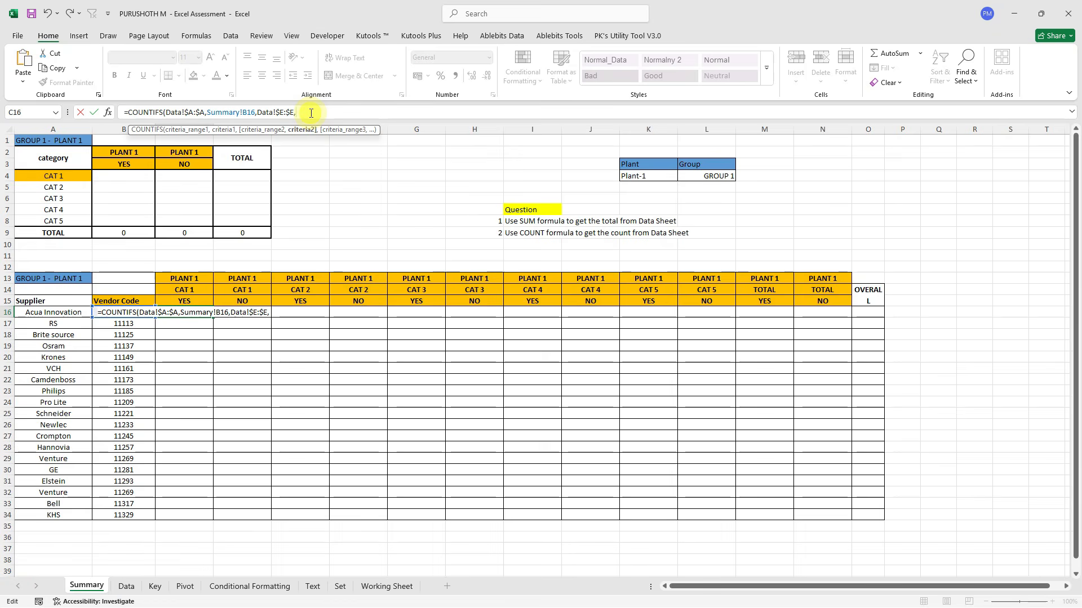
pyautogui.click(178, 278)
pyautogui.write(',')
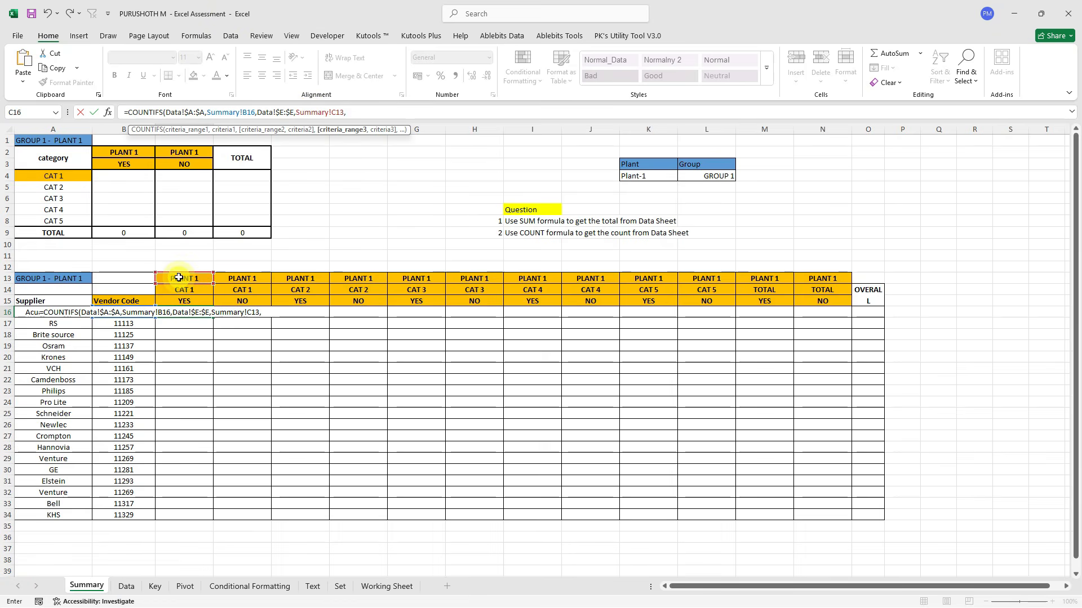
# Add the absolute Category column $C:$C as the third range, with heading C14 as criterion.
pyautogui.click(125, 590)
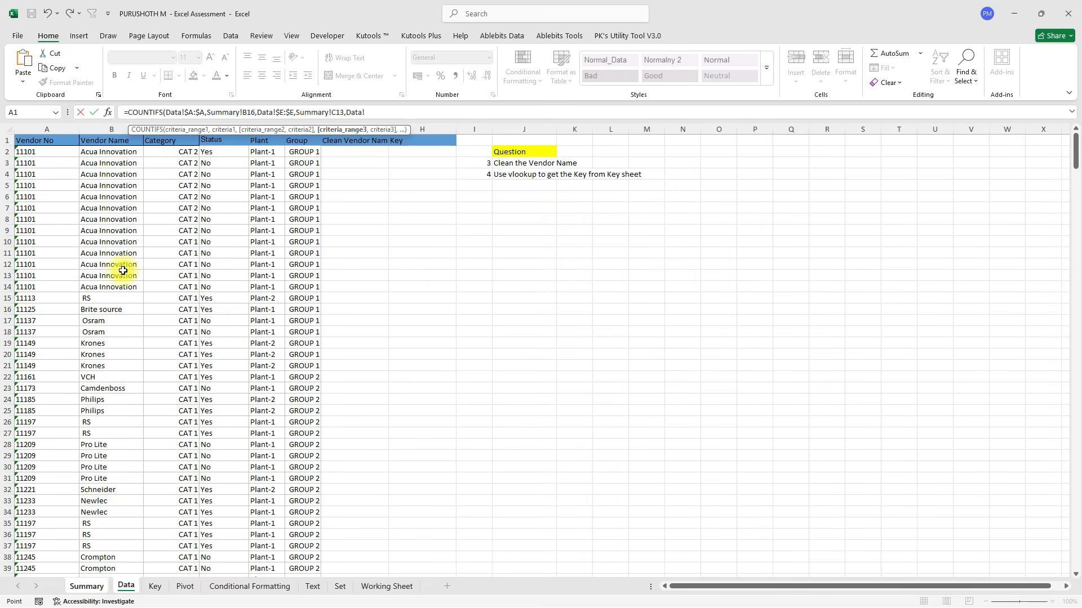
pyautogui.moveTo(168, 139); pyautogui.dragTo(639, 239)
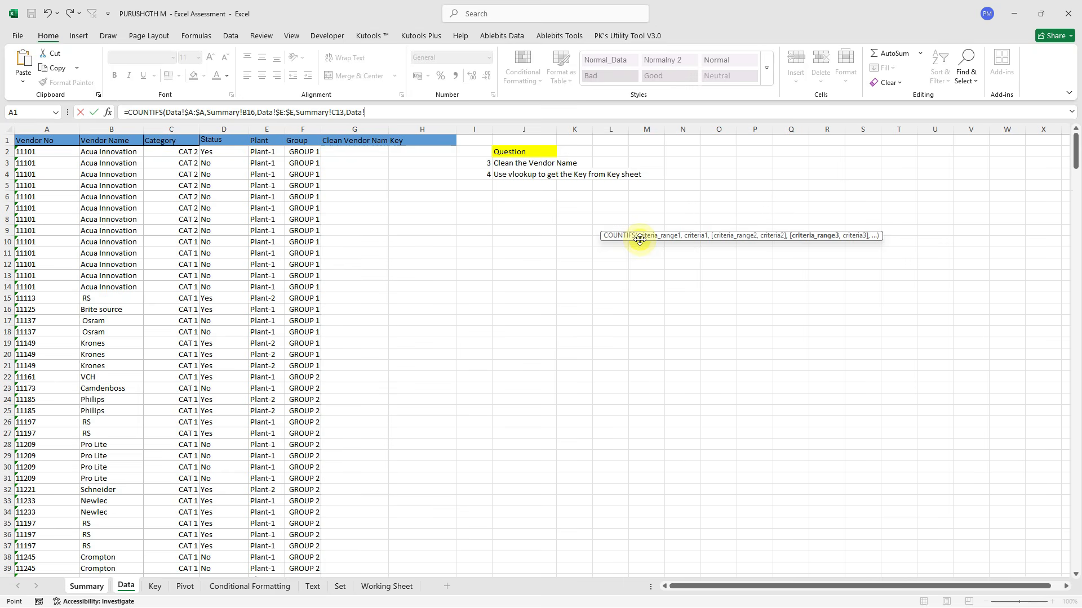
pyautogui.click(173, 129)
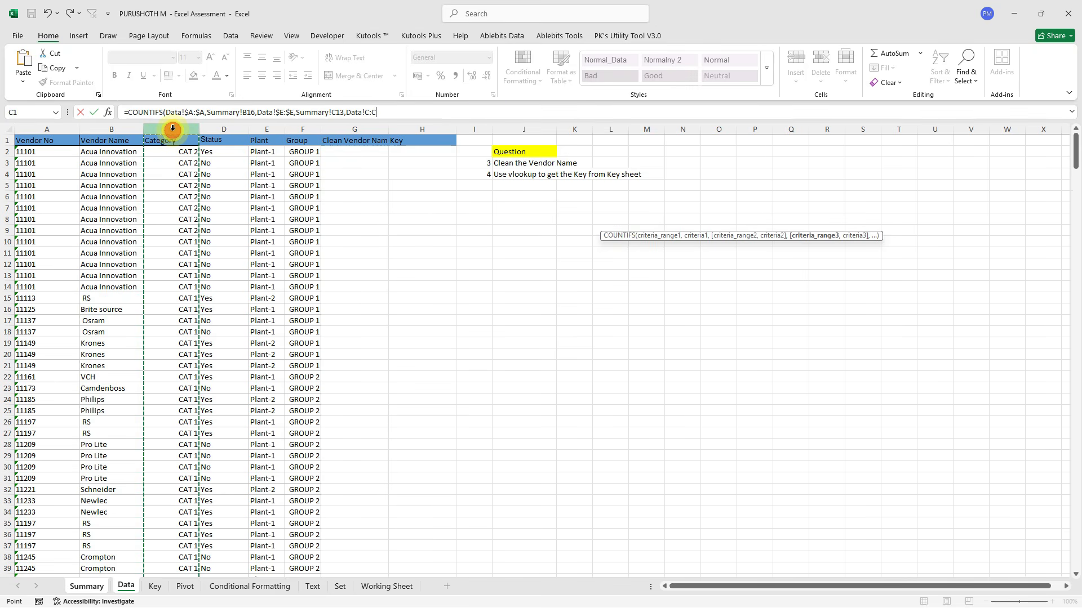
pyautogui.press('F4')
pyautogui.write(',')
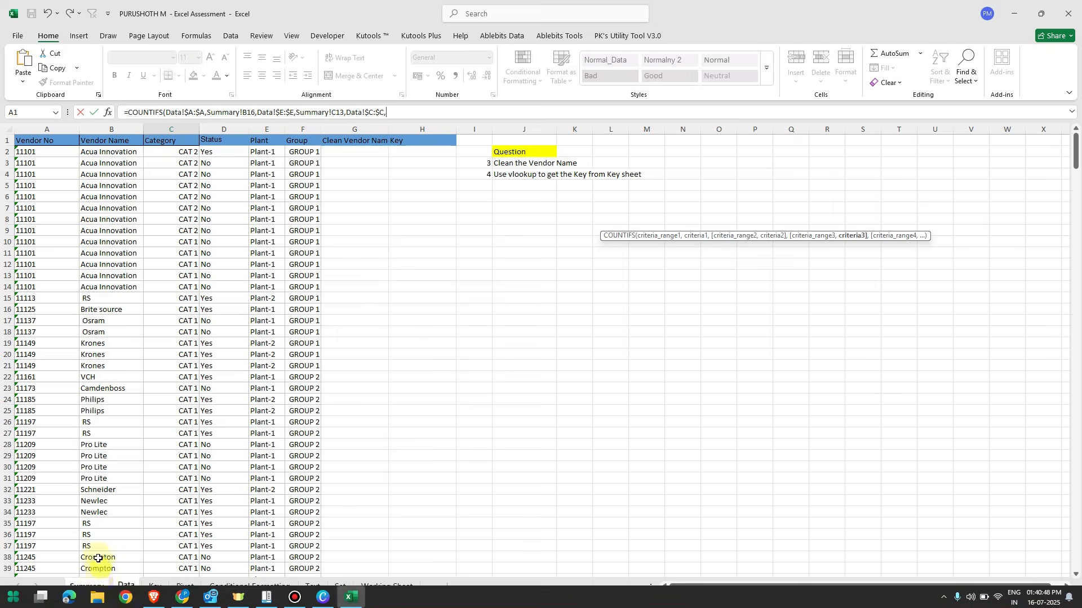
pyautogui.click(87, 587)
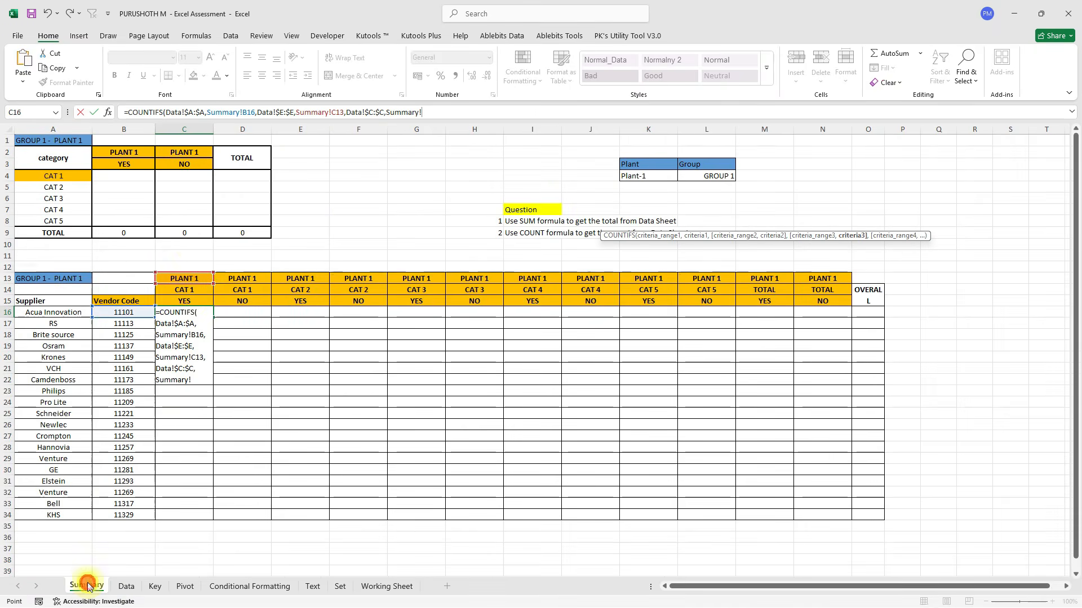
pyautogui.click(171, 288)
pyautogui.write(',')
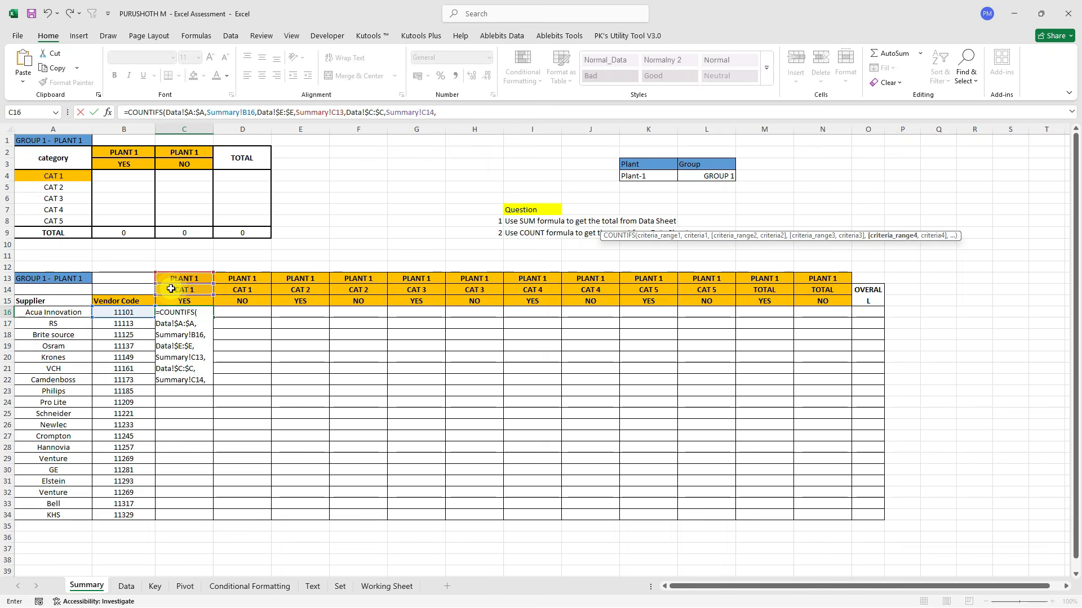
# Add the Status column Data!$D:$D with criterion C15, closing and committing the formula.
pyautogui.click(126, 587)
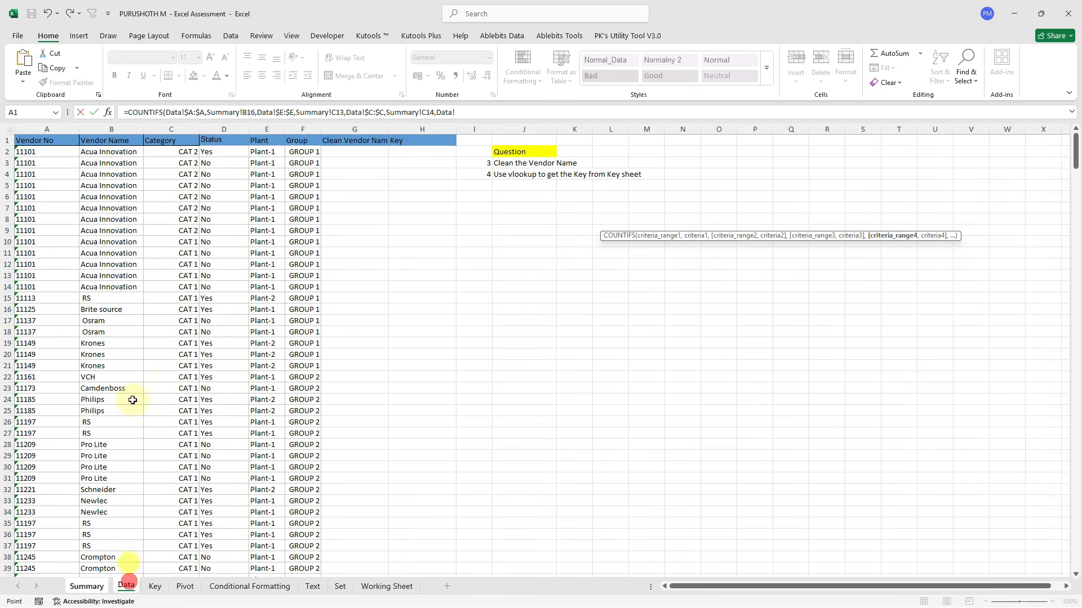
pyautogui.click(225, 126)
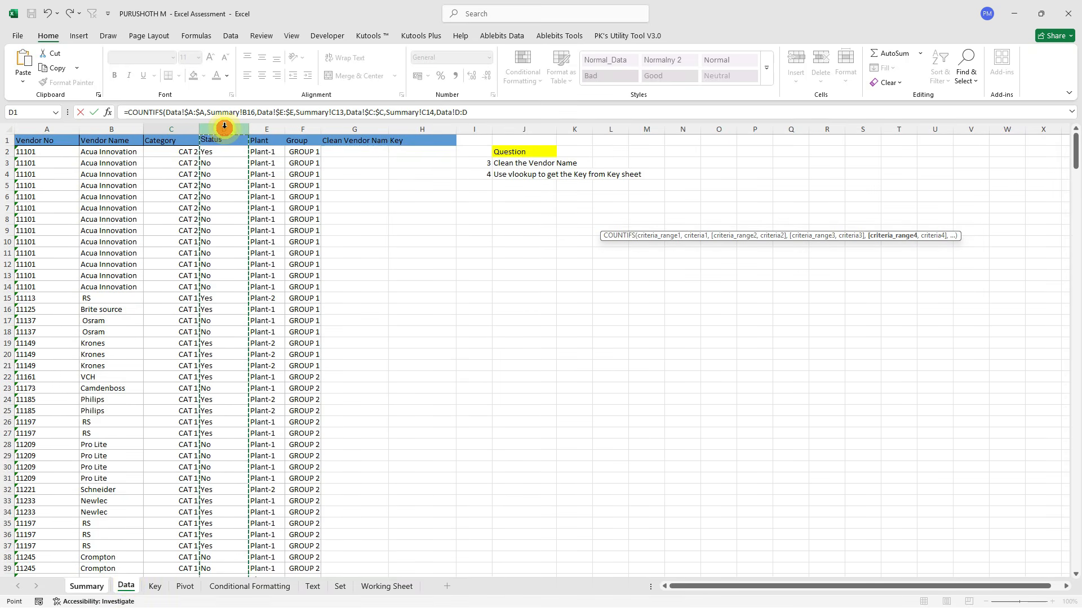
pyautogui.write(',')
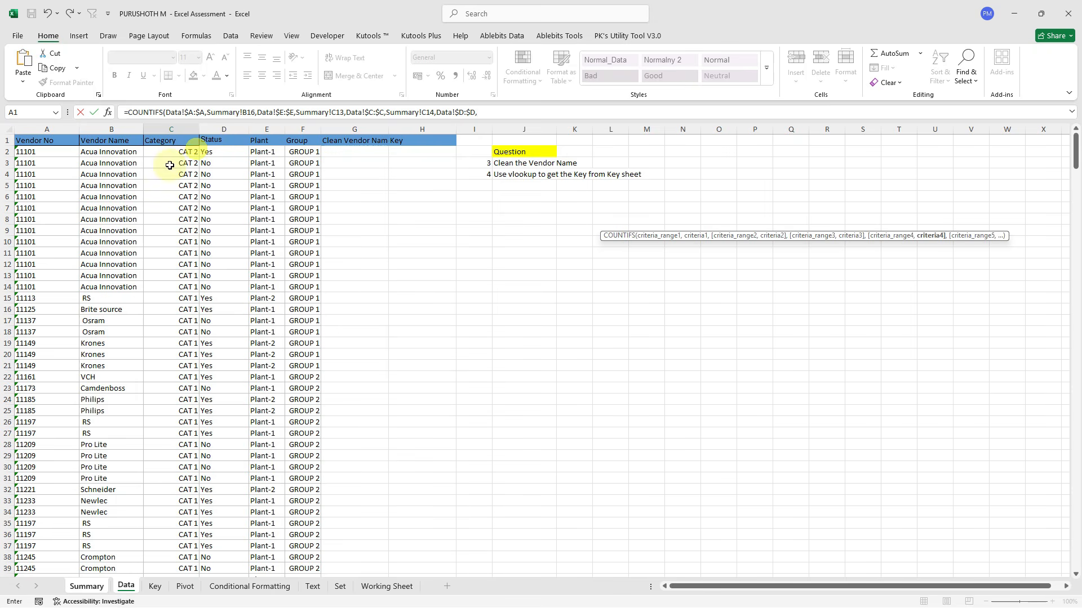
pyautogui.click(87, 587)
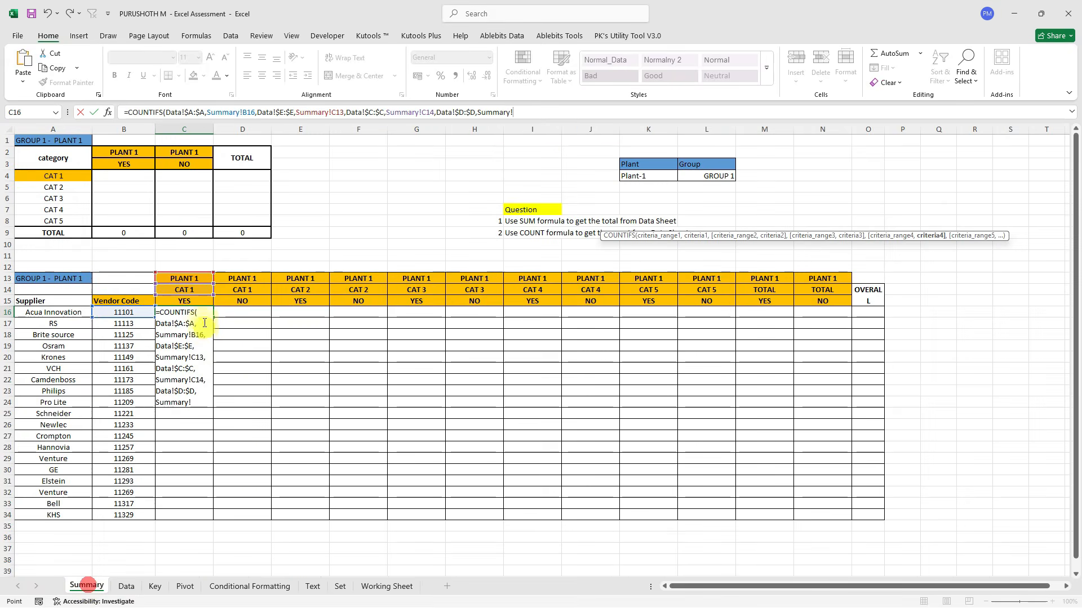
pyautogui.click(185, 302)
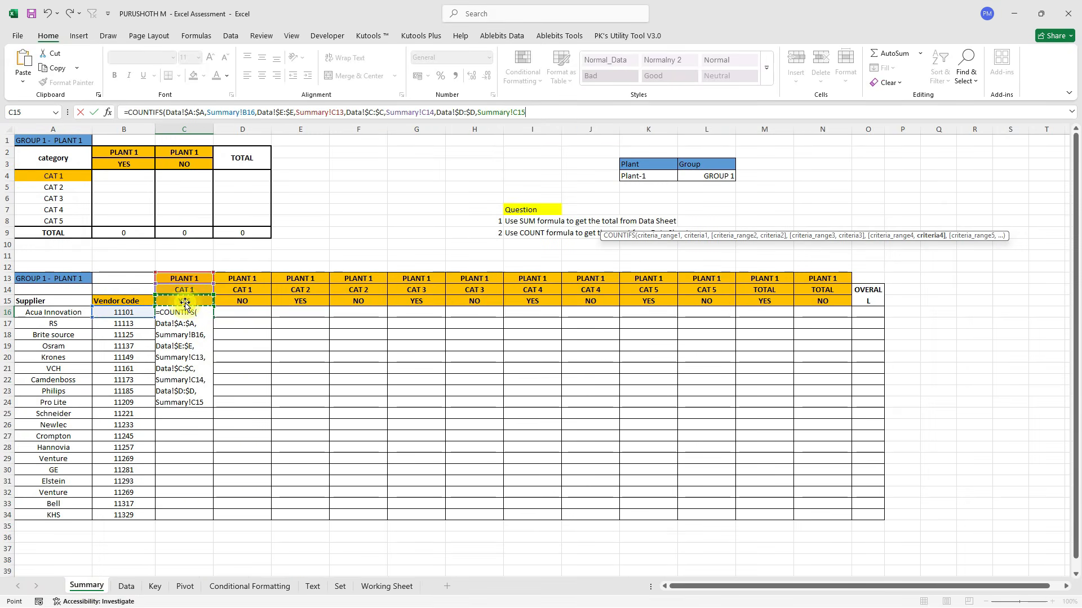
pyautogui.write(')')
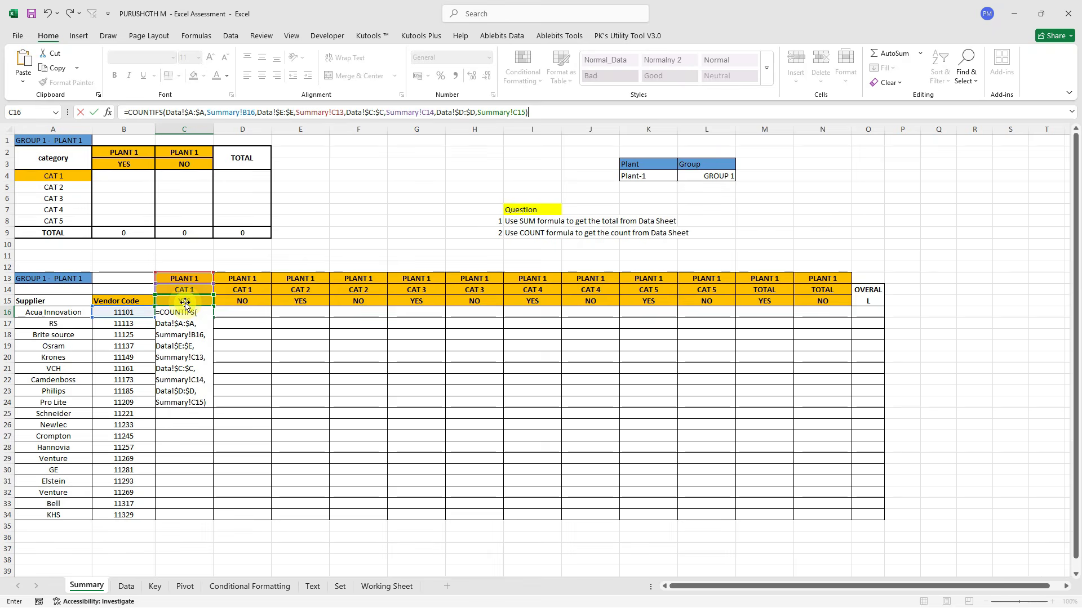
pyautogui.hotkey('ctrl', 'Return')
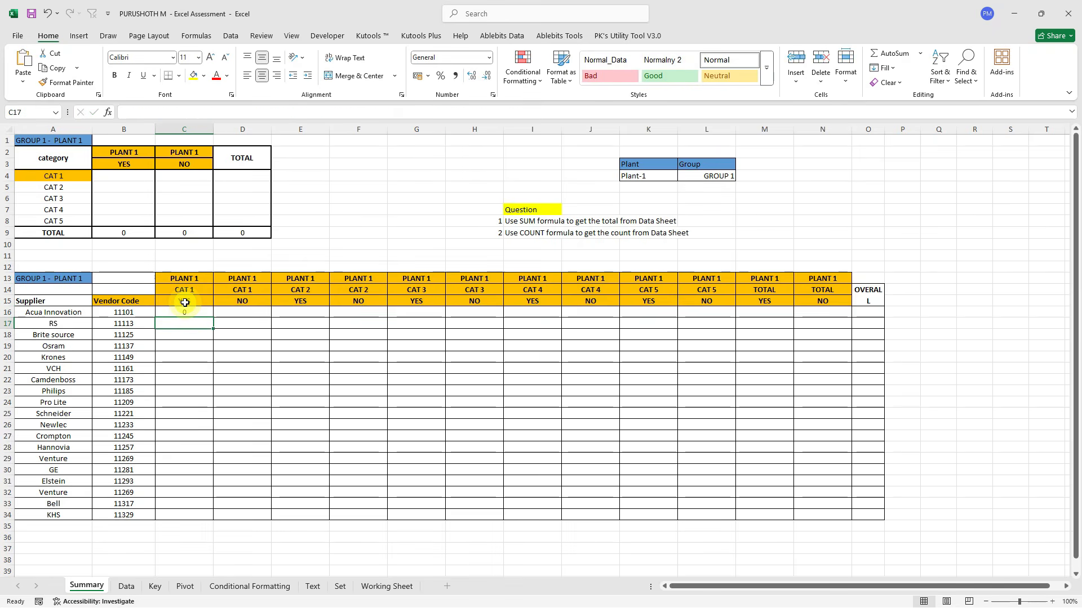
# Copy the C16 count formula across row 16 to N16.
pyautogui.click(187, 313)
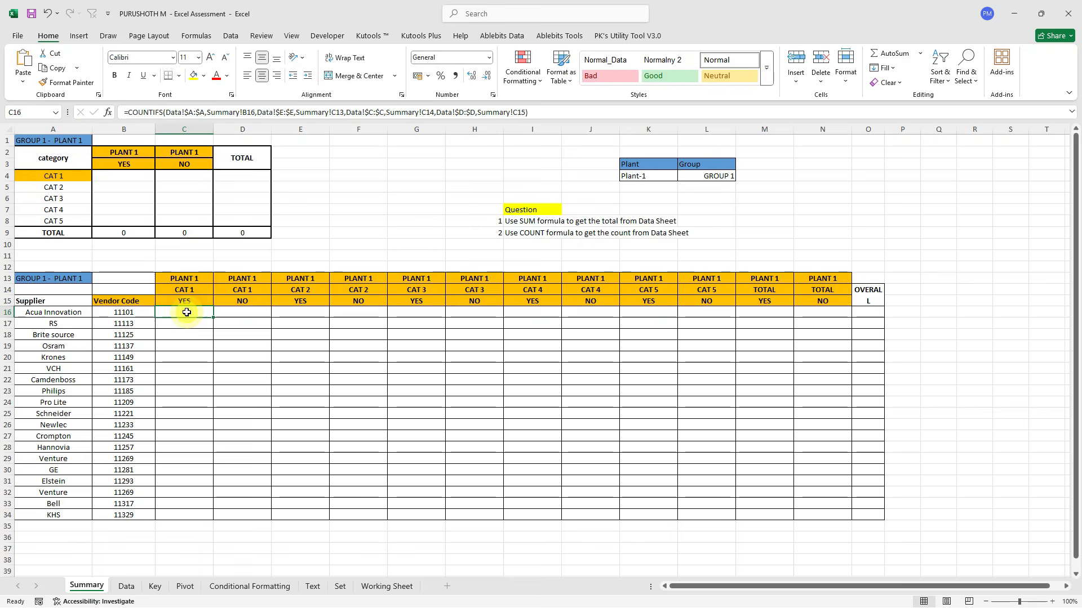
pyautogui.moveTo(213, 318); pyautogui.dragTo(831, 310)
pyautogui.click(179, 310)
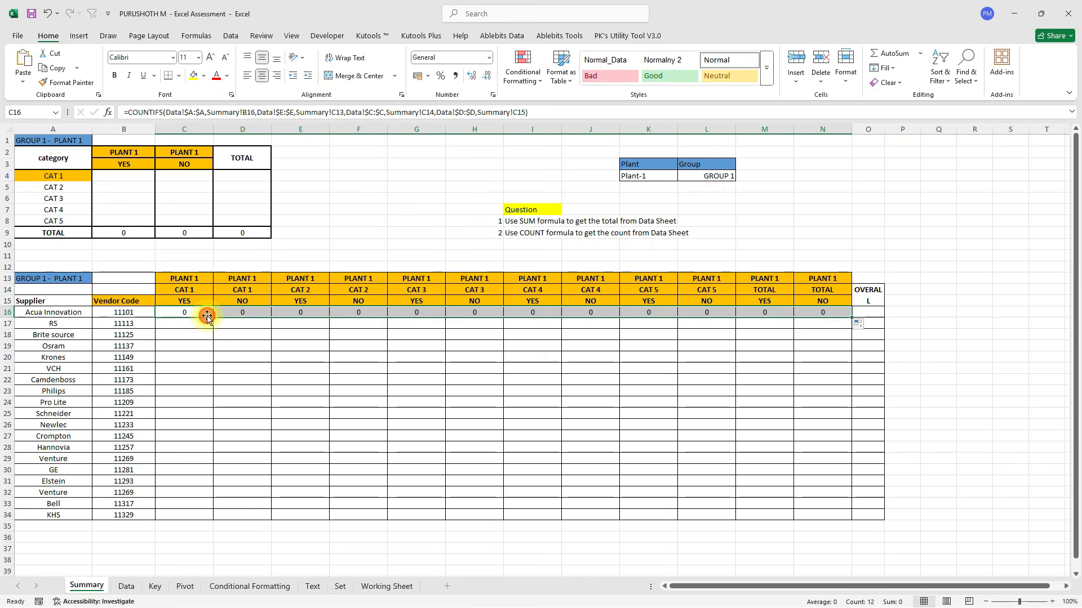
pyautogui.click(196, 312)
# Copy the C16 formula down to row 34 and inspect the copied formulas.
pyautogui.moveTo(211, 317); pyautogui.dragTo(216, 522)
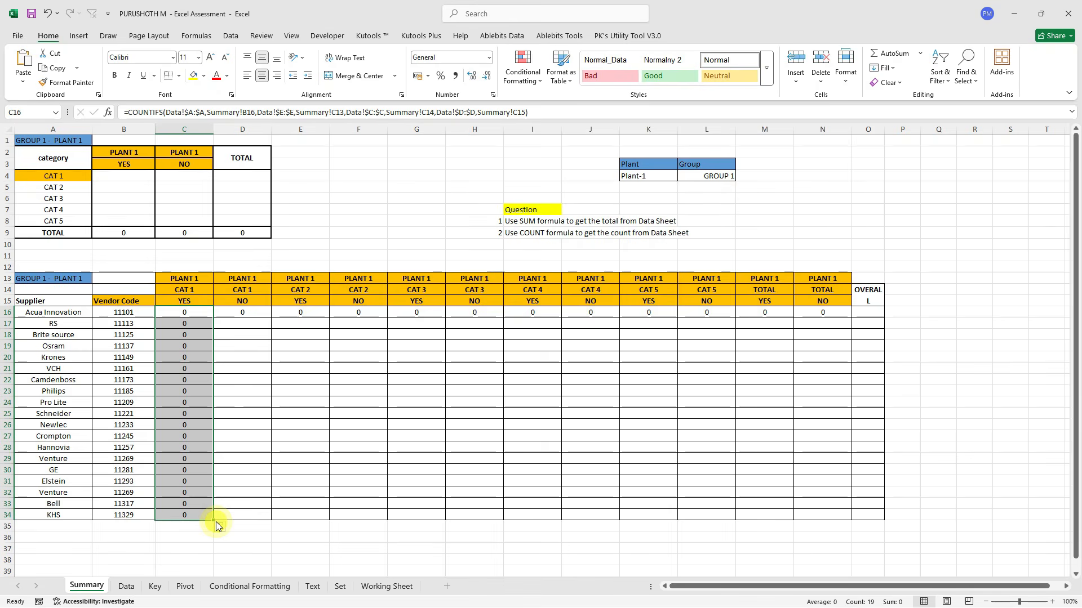
pyautogui.click(182, 313)
pyautogui.click(182, 336)
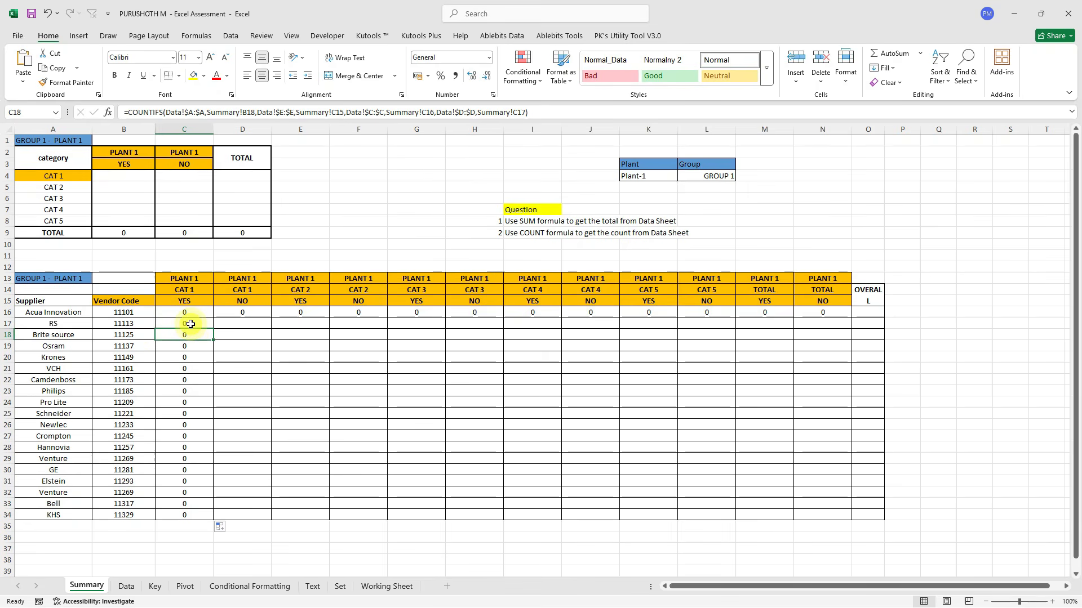
pyautogui.moveTo(186, 312); pyautogui.dragTo(191, 527)
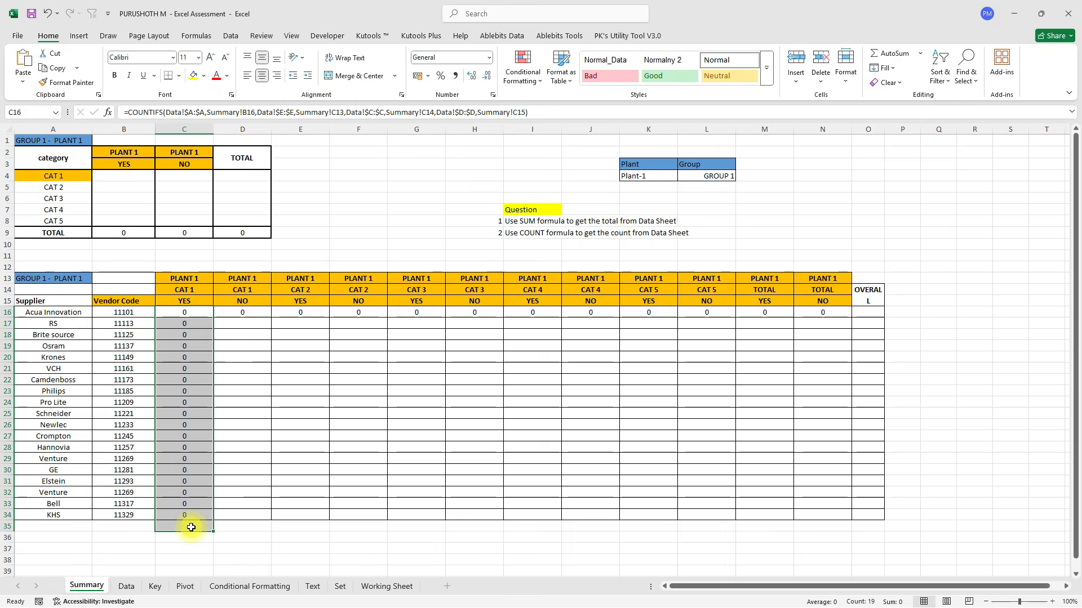
pyautogui.click(184, 406)
pyautogui.click(187, 278)
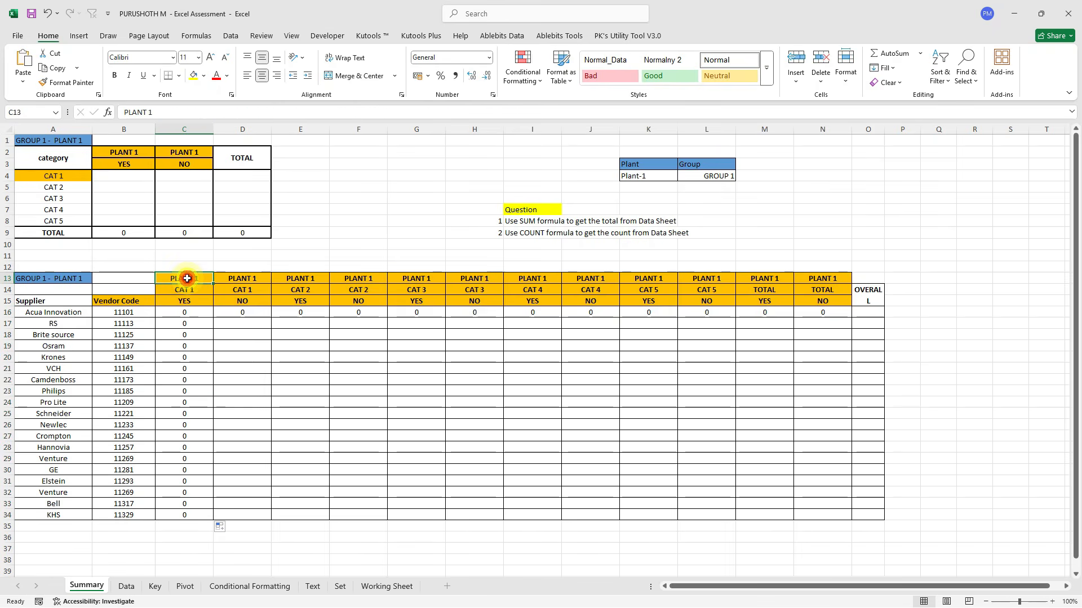
pyautogui.moveTo(129, 332); pyautogui.dragTo(136, 470)
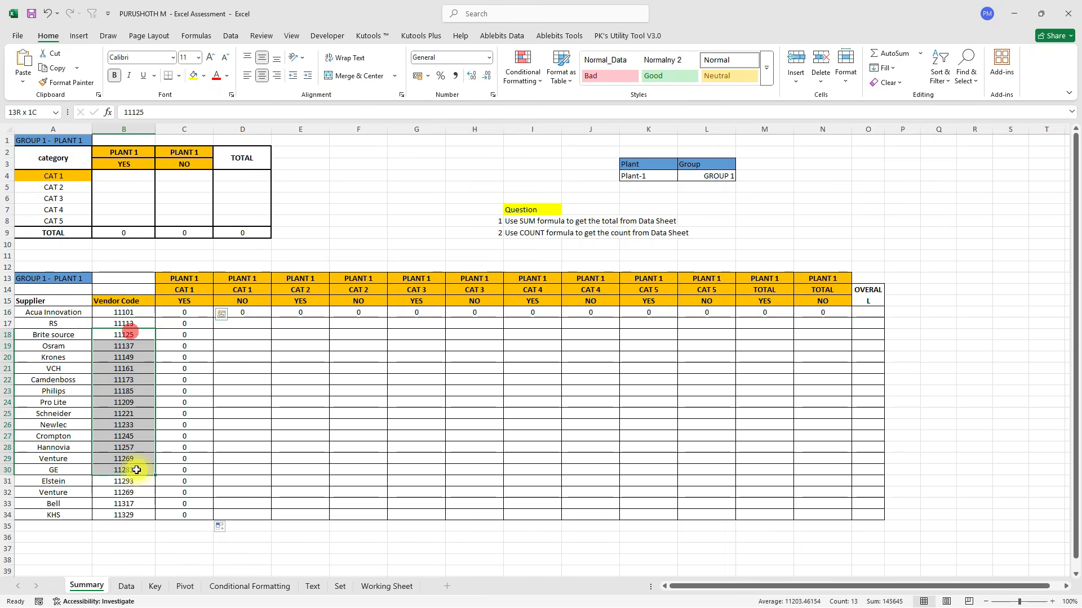
pyautogui.click(190, 348)
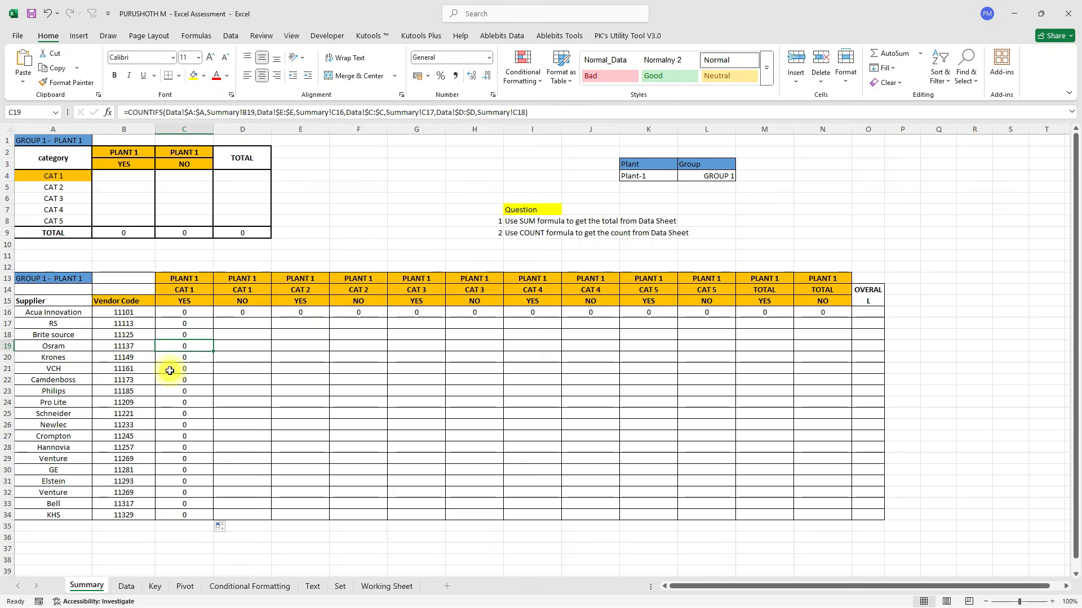
pyautogui.click(188, 390)
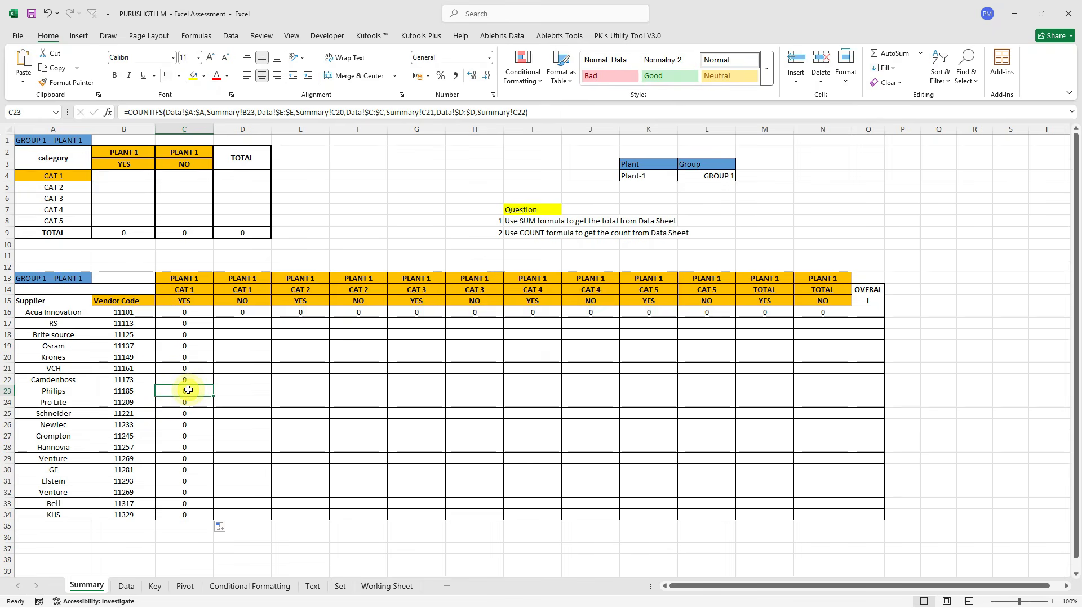
pyautogui.click(305, 112)
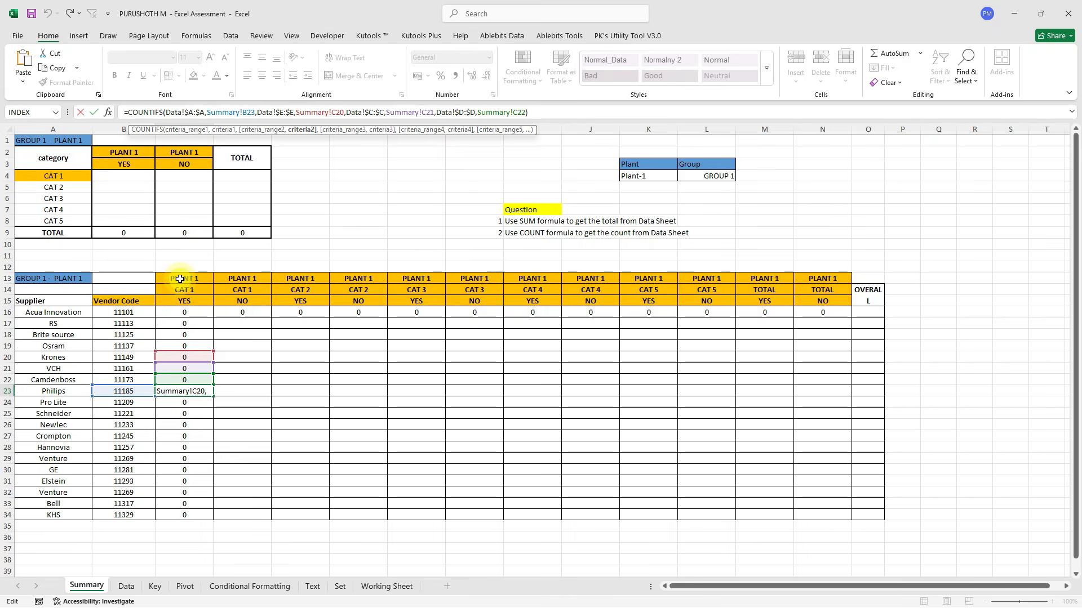
pyautogui.press('Escape')
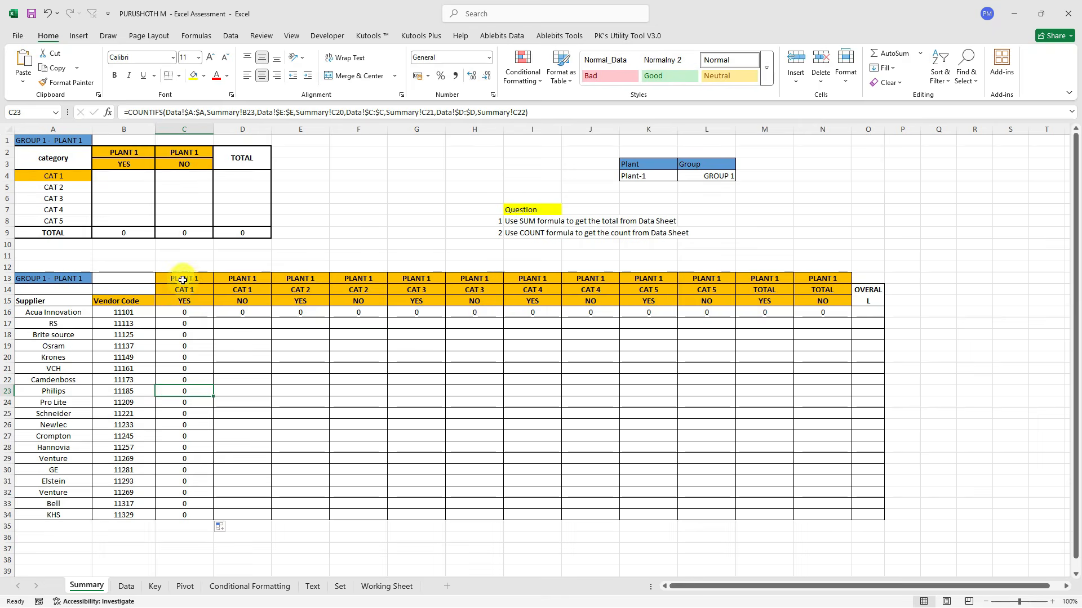
pyautogui.click(183, 281)
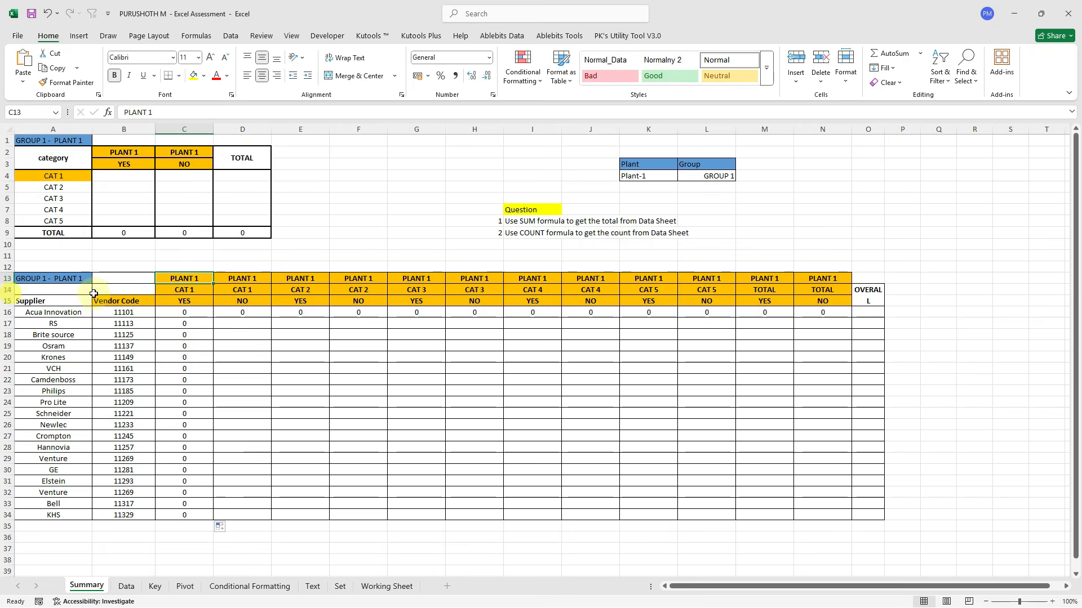
pyautogui.click(177, 315)
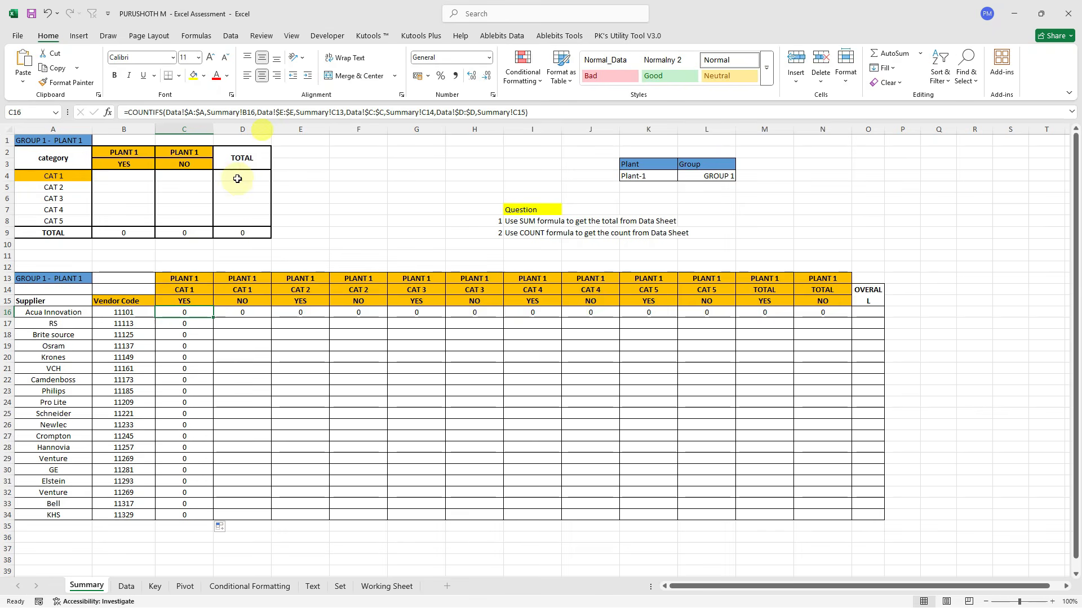
# Lock the header rows in C16's formula as C$13, C$14 and C$15.
pyautogui.scroll(1, 193, 331)
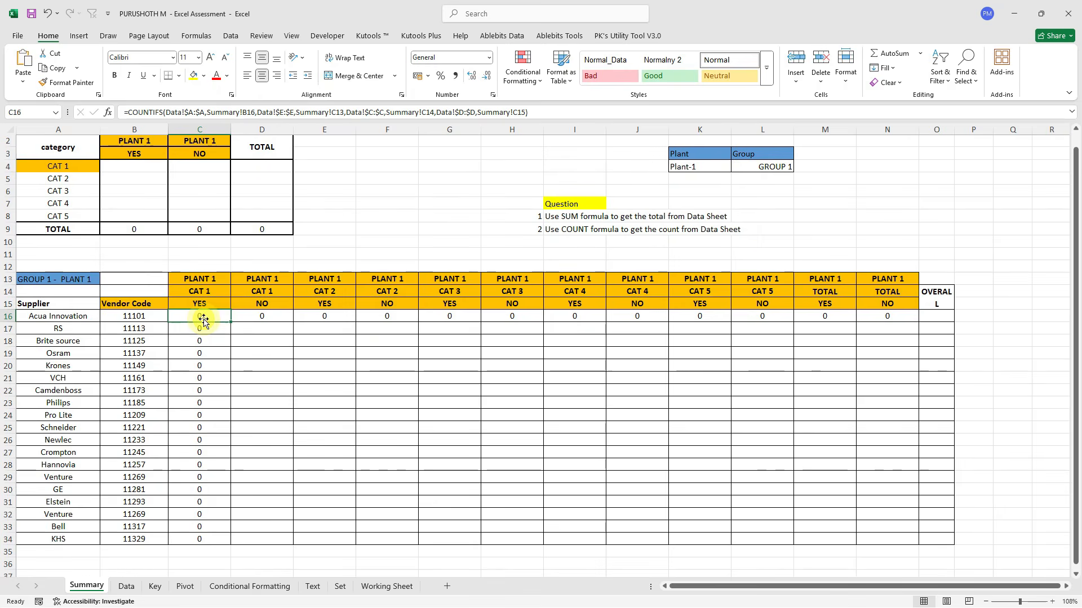
pyautogui.click(337, 114)
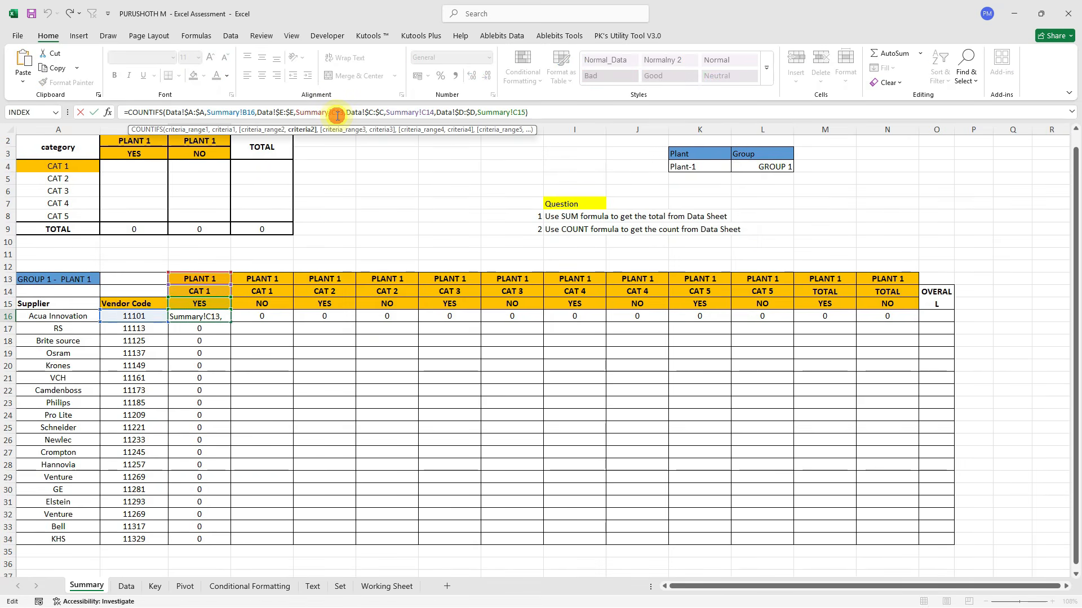
pyautogui.press('F4')
pyautogui.press('F4')
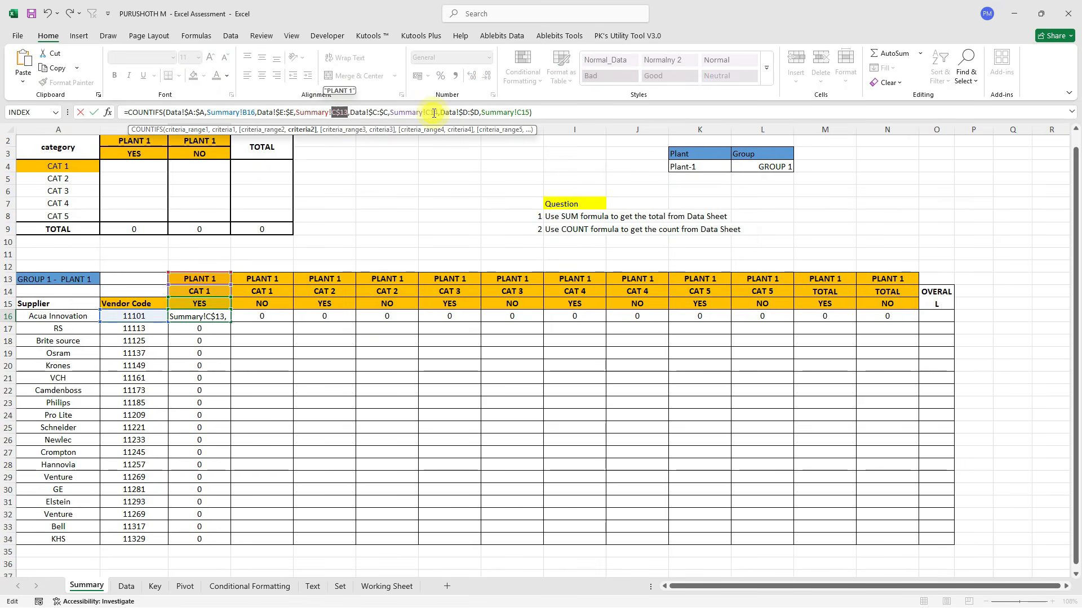
pyautogui.click(433, 113)
pyautogui.press('F4')
pyautogui.press('F4')
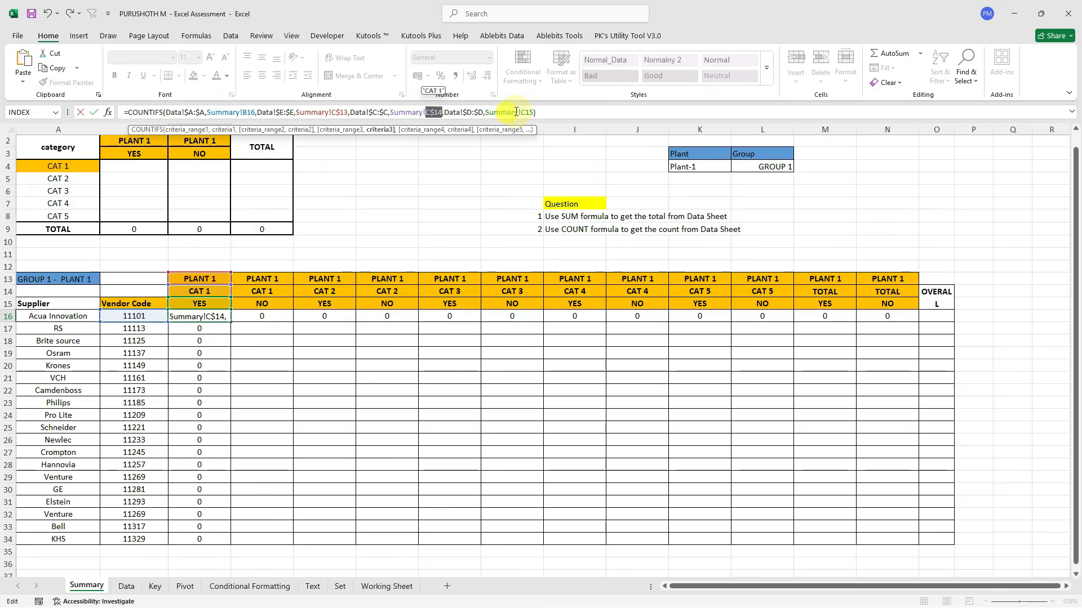
pyautogui.click(528, 112)
pyautogui.press('F4')
pyautogui.press('F4')
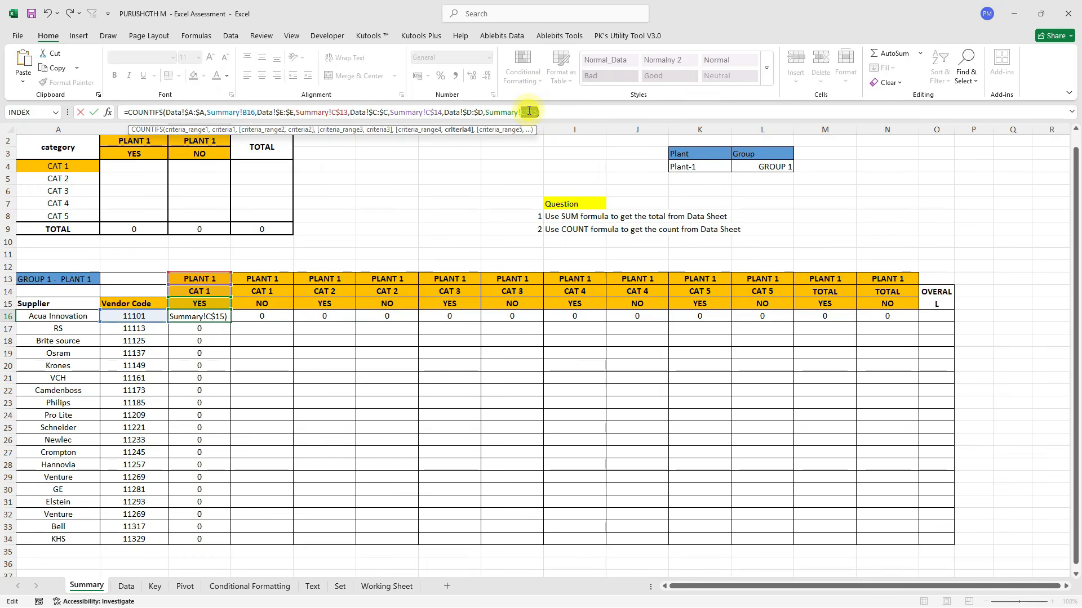
pyautogui.hotkey('ctrl', 'Return')
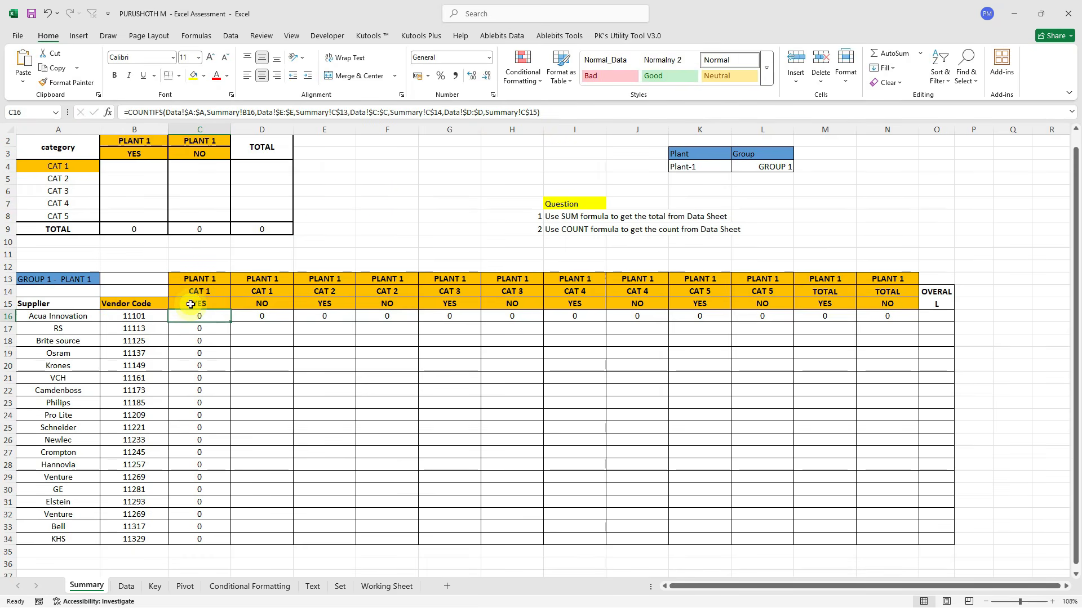
# Refill the corrected formula down C16:C34 and check the copy in C20.
pyautogui.hotkey('ctrl', 'shift', 'Down')
pyautogui.hotkey('ctrl', 'q')
pyautogui.press('Escape')
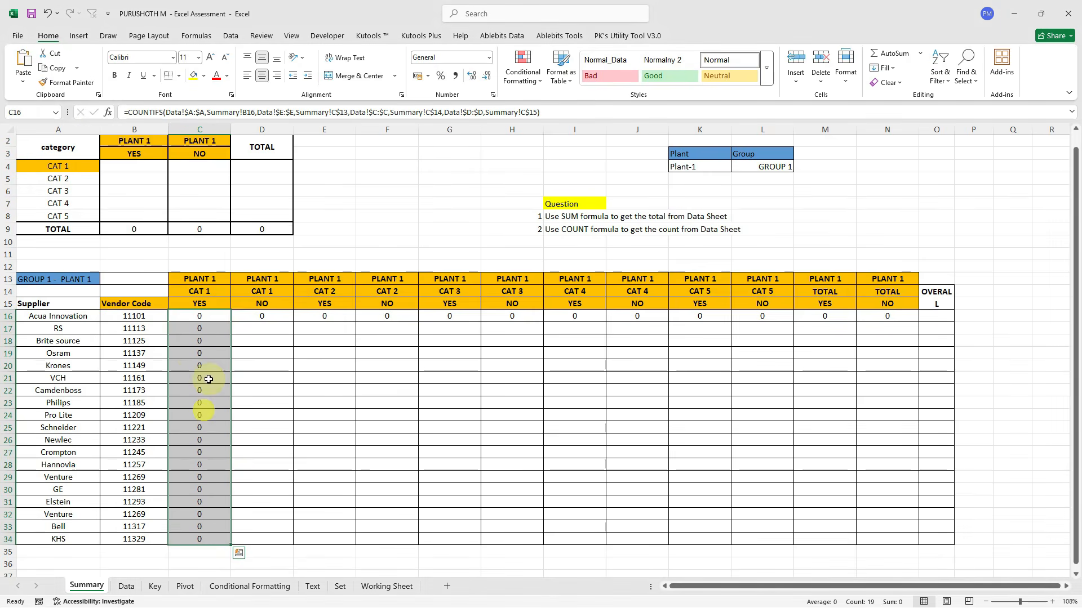
pyautogui.click(210, 315)
pyautogui.hotkey('ctrl', 'shift', 'Down')
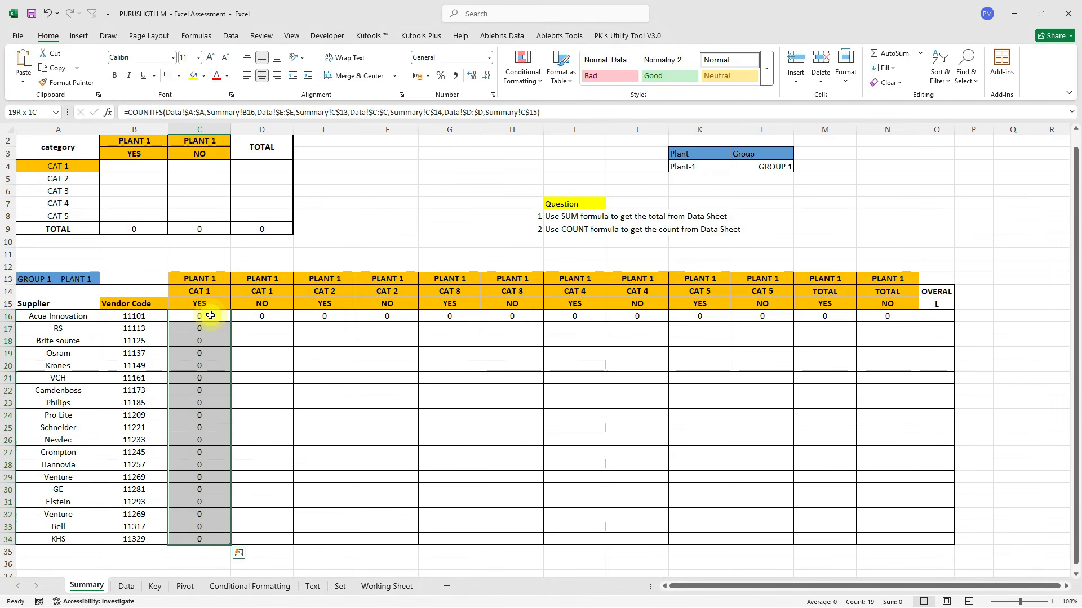
pyautogui.click(196, 364)
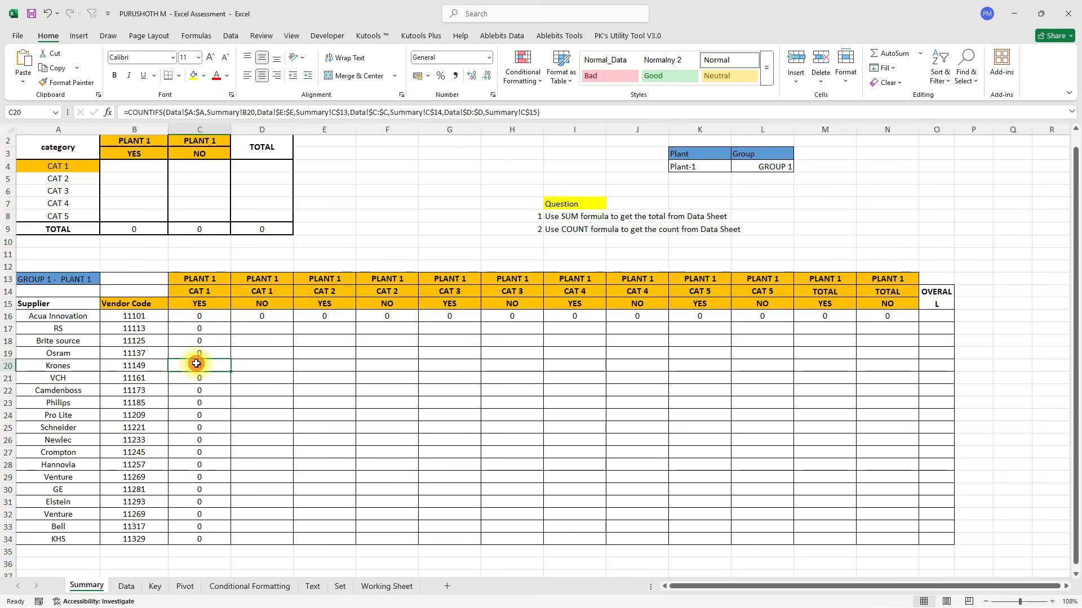
pyautogui.scroll(-2, 197, 364)
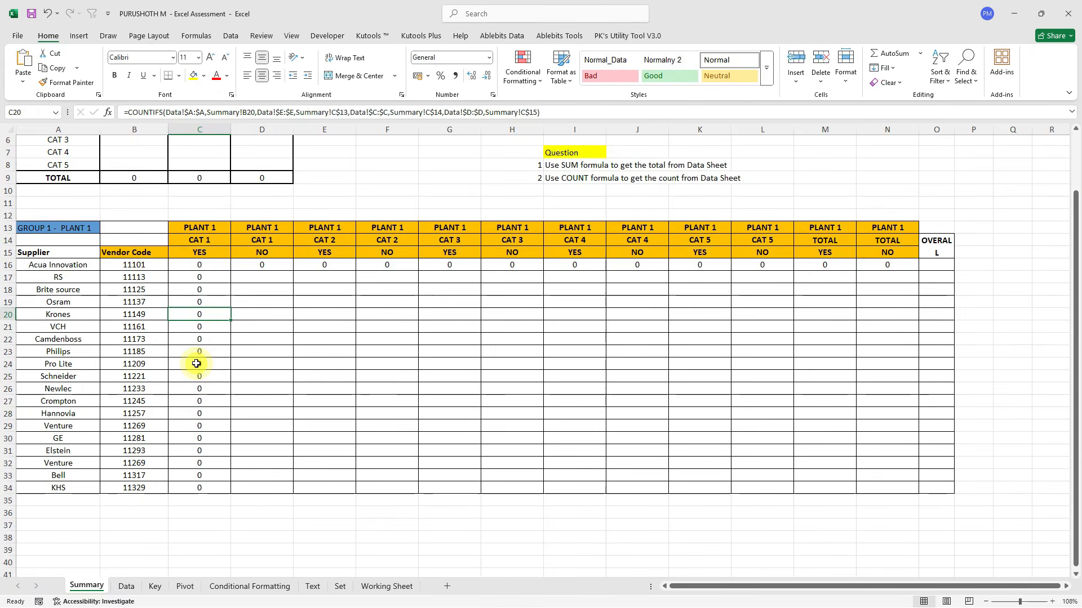
pyautogui.click(202, 224)
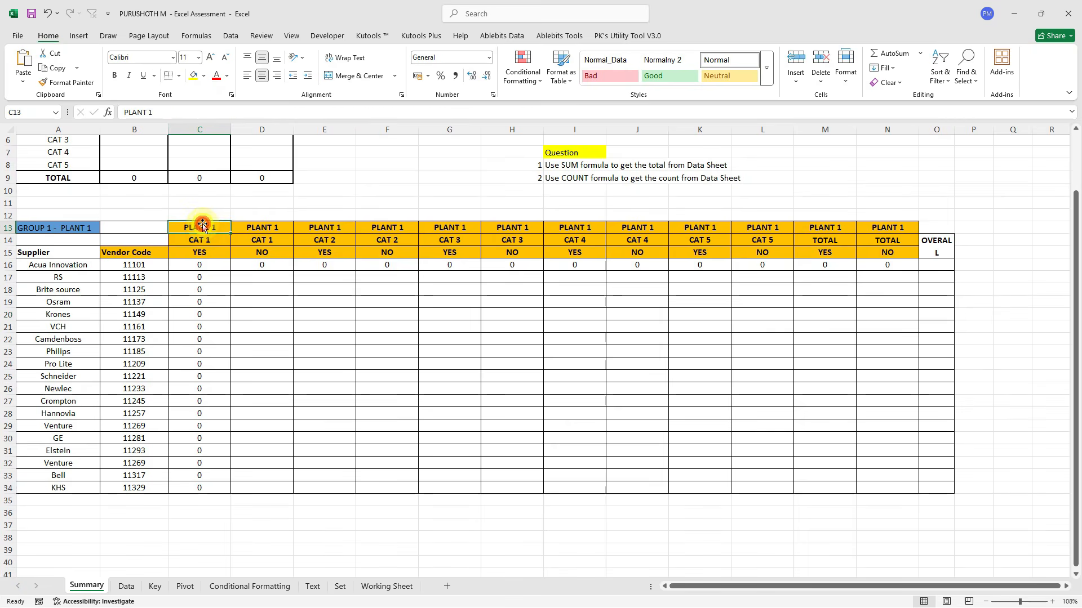
# Copy Plant-1 from Data cell E2 into the Summary headers C13:N13.
pyautogui.click(126, 586)
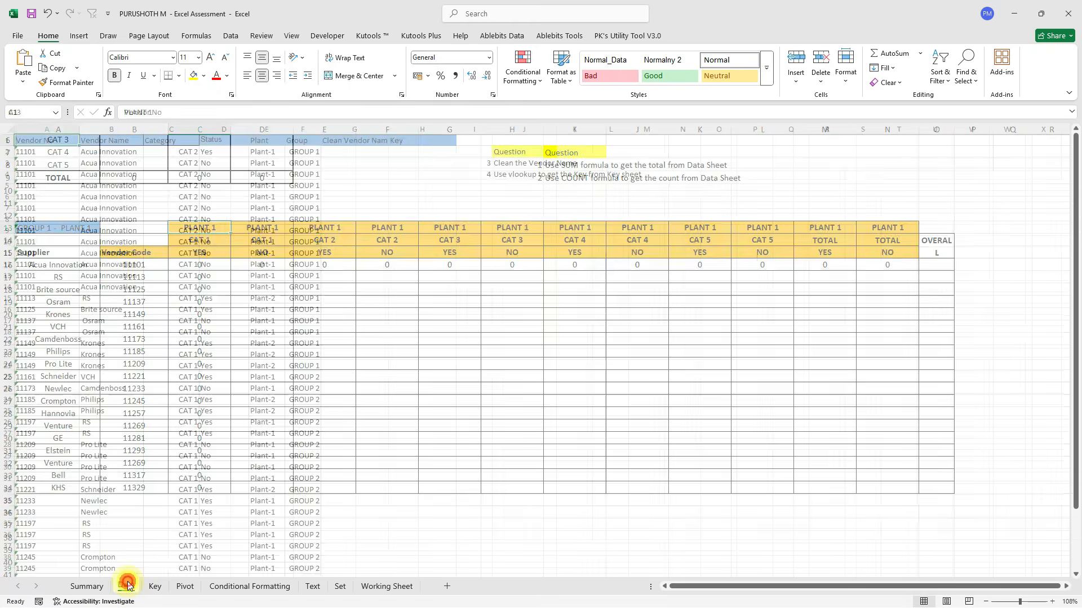
pyautogui.click(264, 151)
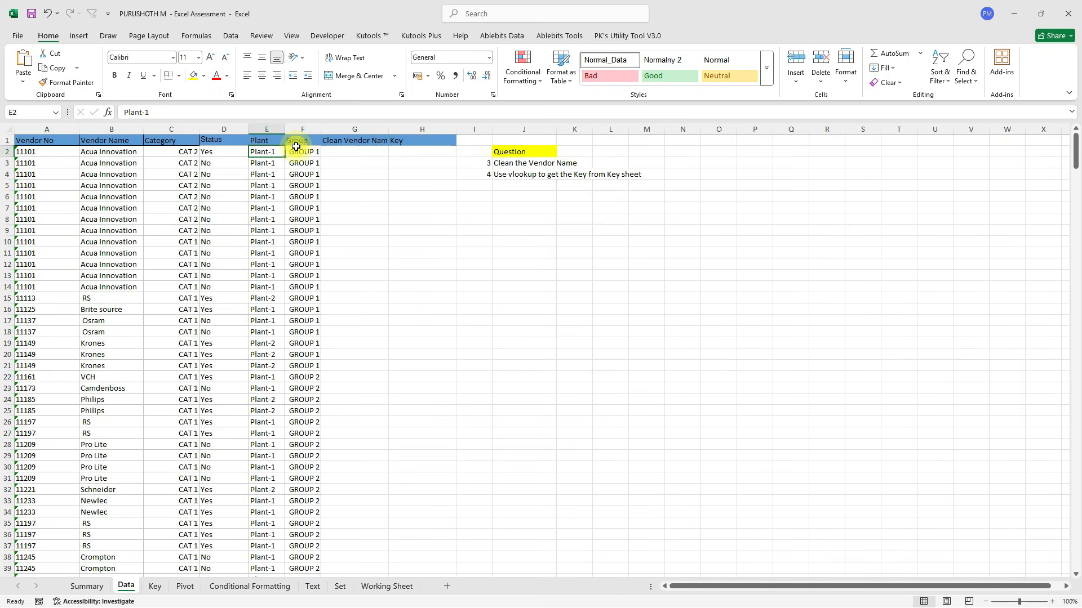
pyautogui.click(90, 587)
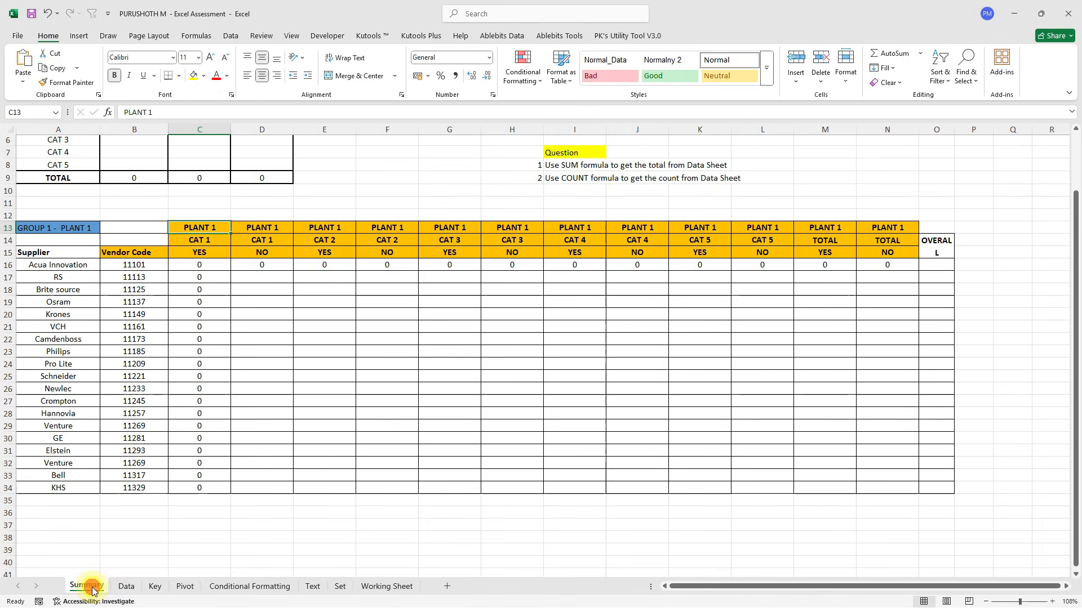
pyautogui.click(212, 230)
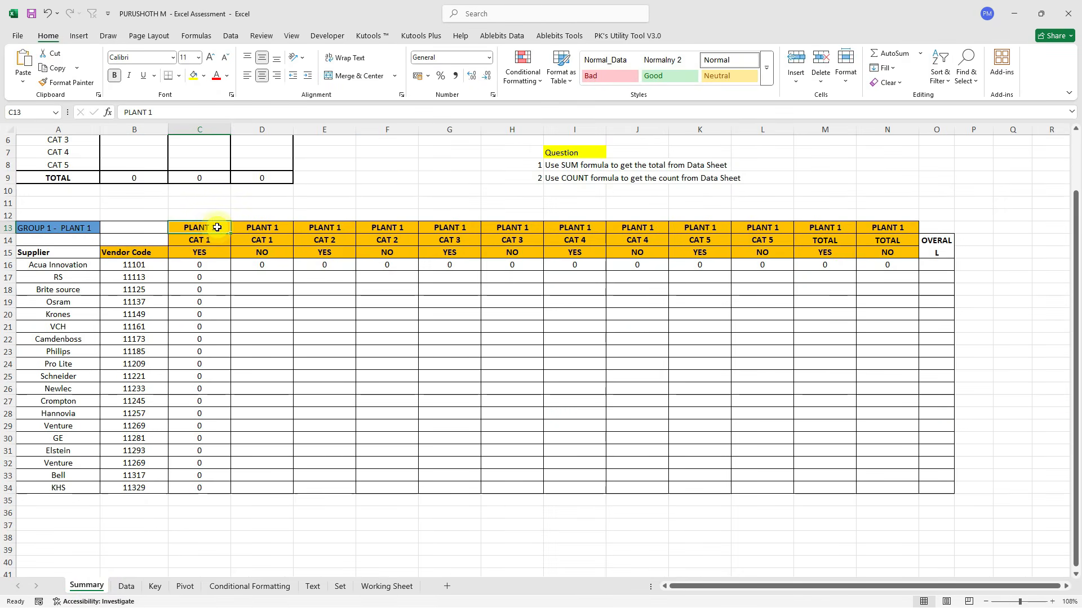
pyautogui.click(126, 586)
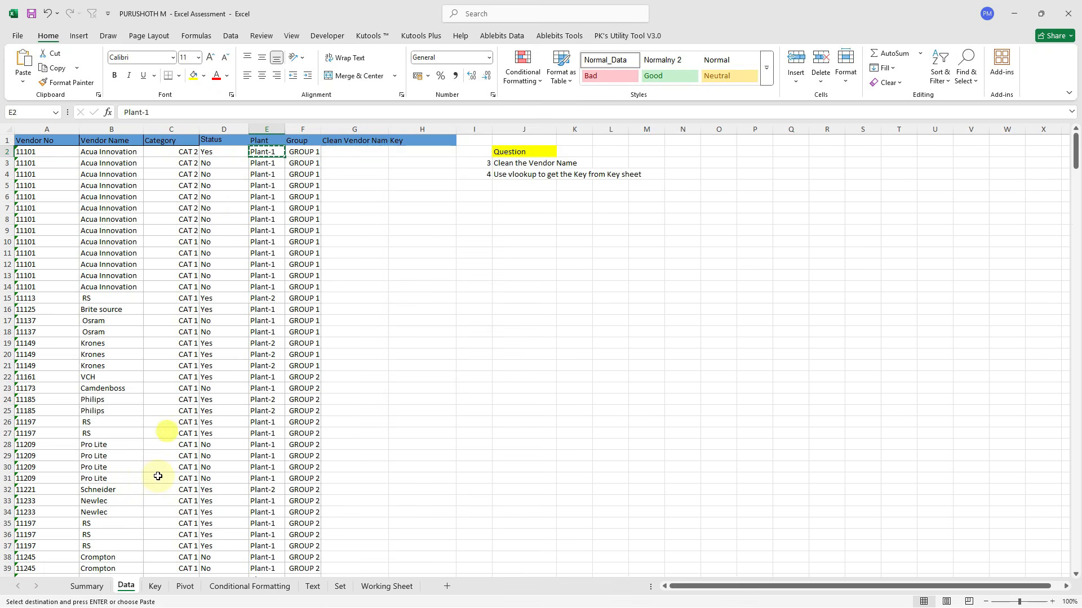
pyautogui.click(86, 586)
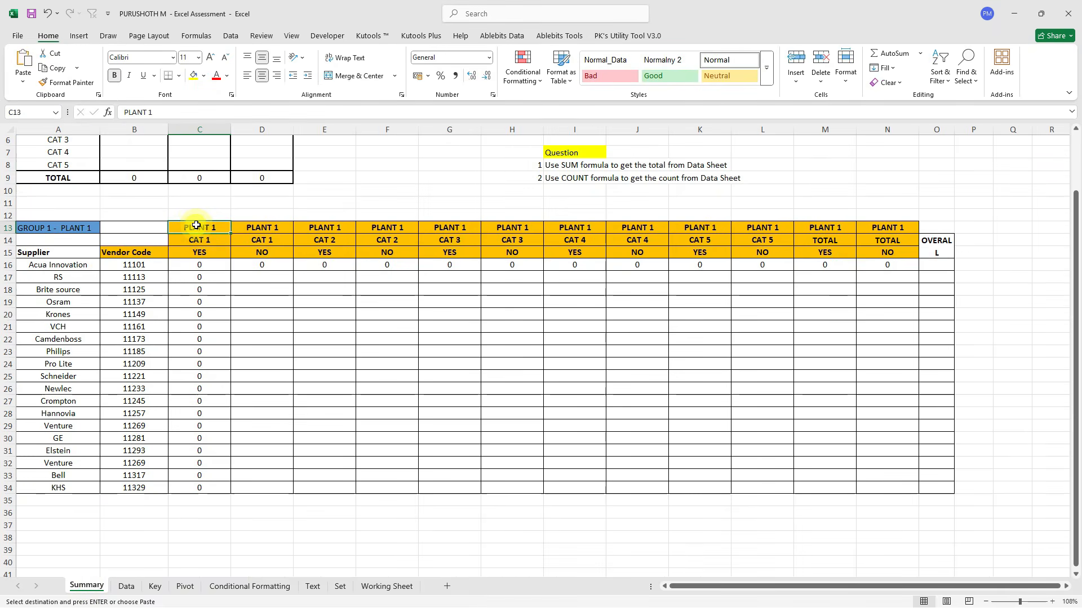
pyautogui.write('Plant-1')
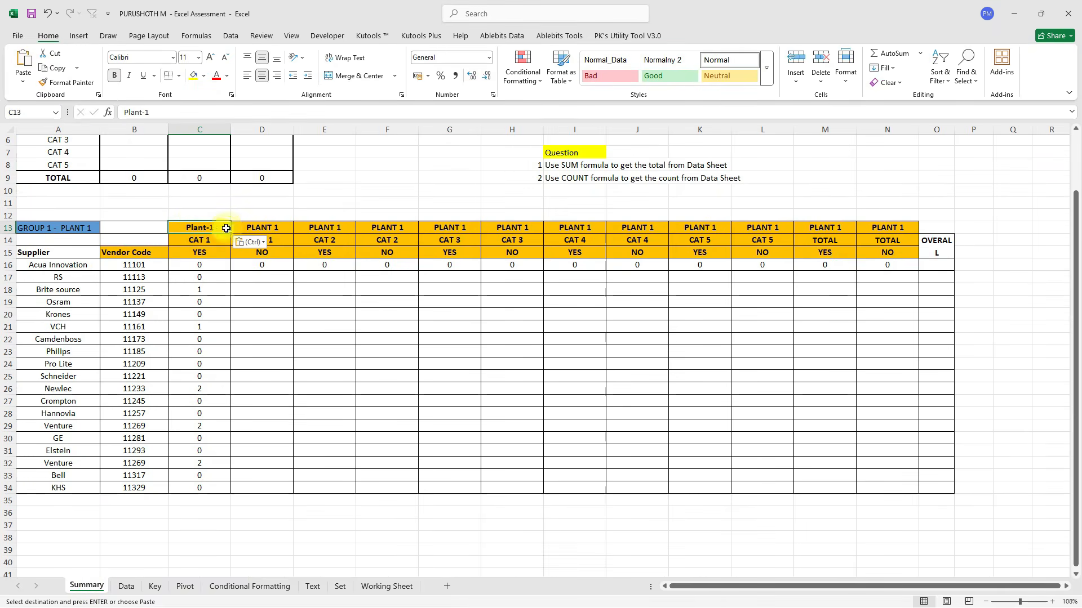
pyautogui.click(250, 230)
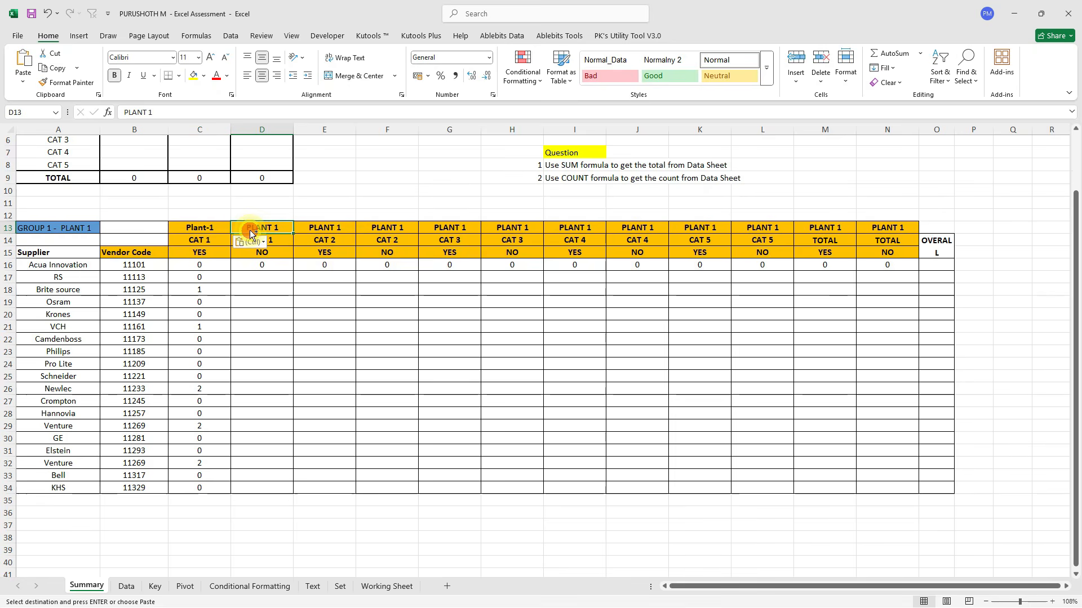
pyautogui.hotkey('ctrl', 'shift', 'Right')
pyautogui.write('Plant-1\tPlant-1\tPlant-1\tPlant-1\tPlant-1\tPlant-1\tPlant-1\tPlant-1\tPlant-1\tPlant-1\tPlant-1')
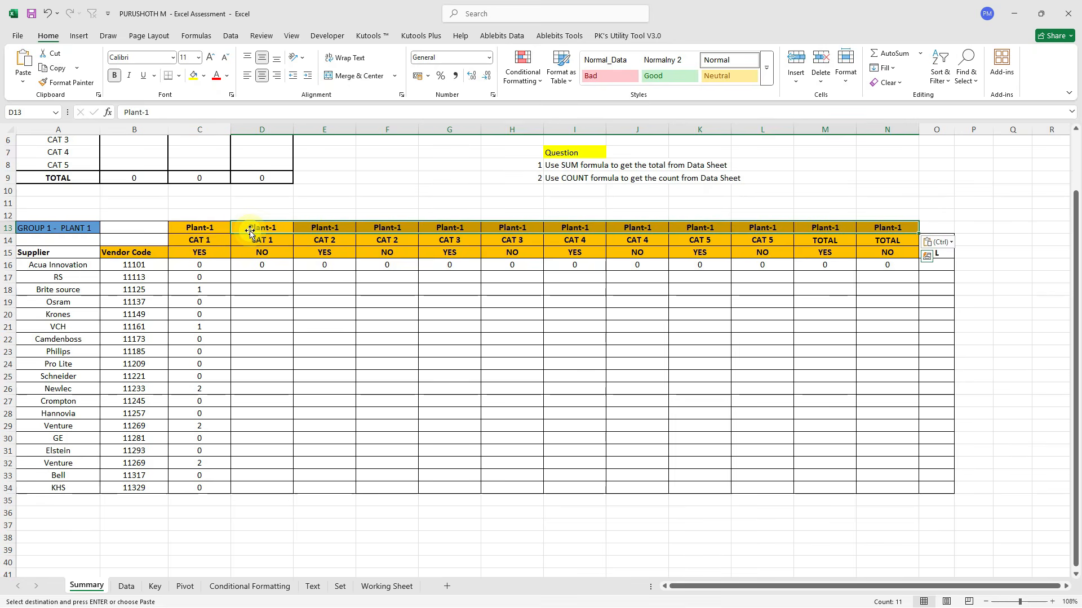
# Copy the C16 count formula across to N16 and check D16.
pyautogui.click(200, 268)
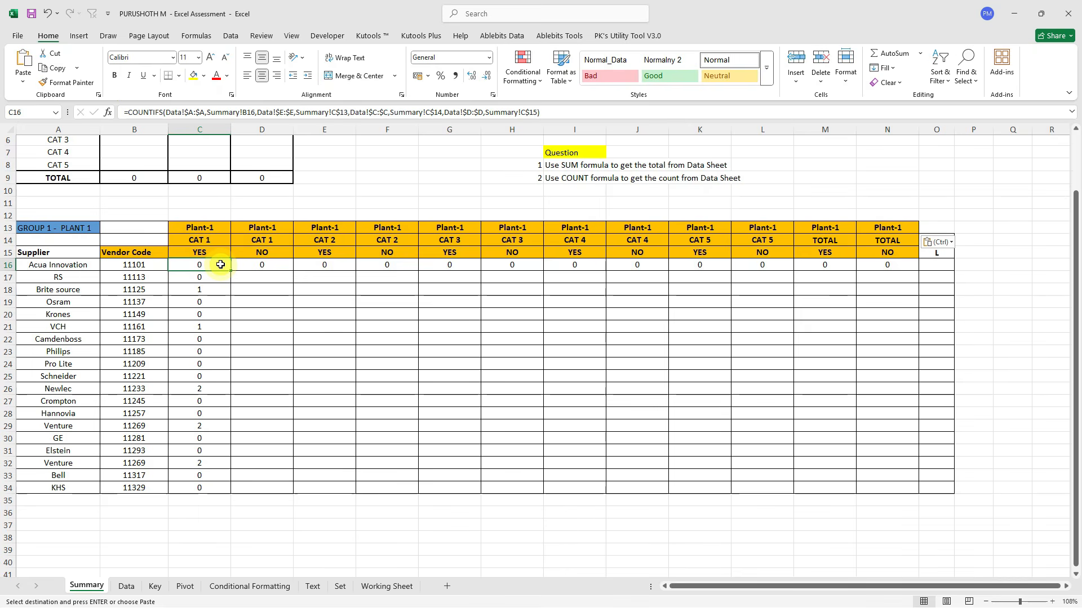
pyautogui.moveTo(230, 270); pyautogui.dragTo(892, 253)
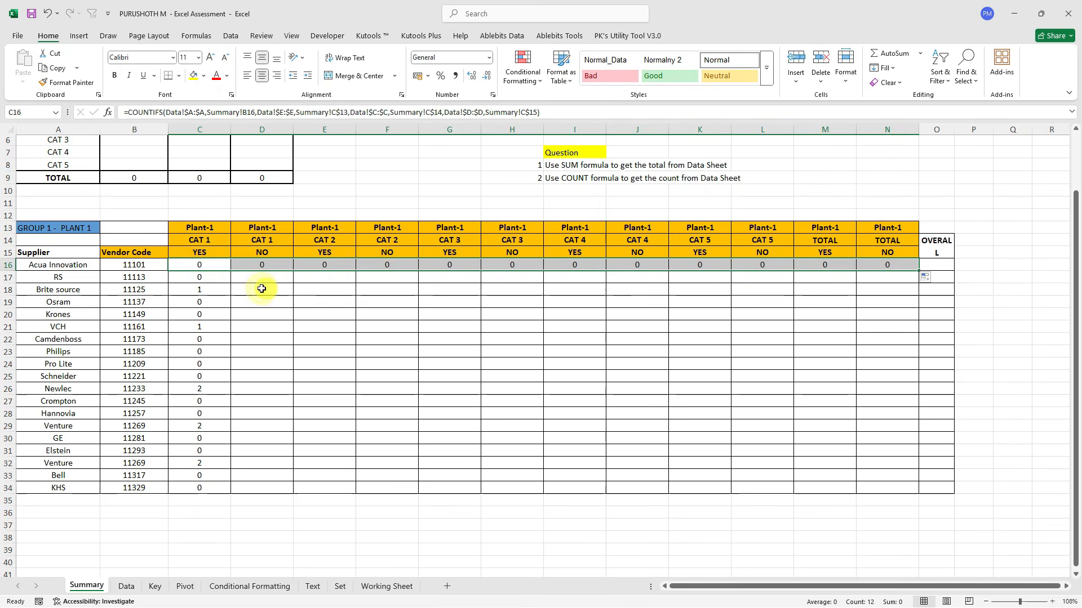
pyautogui.click(258, 267)
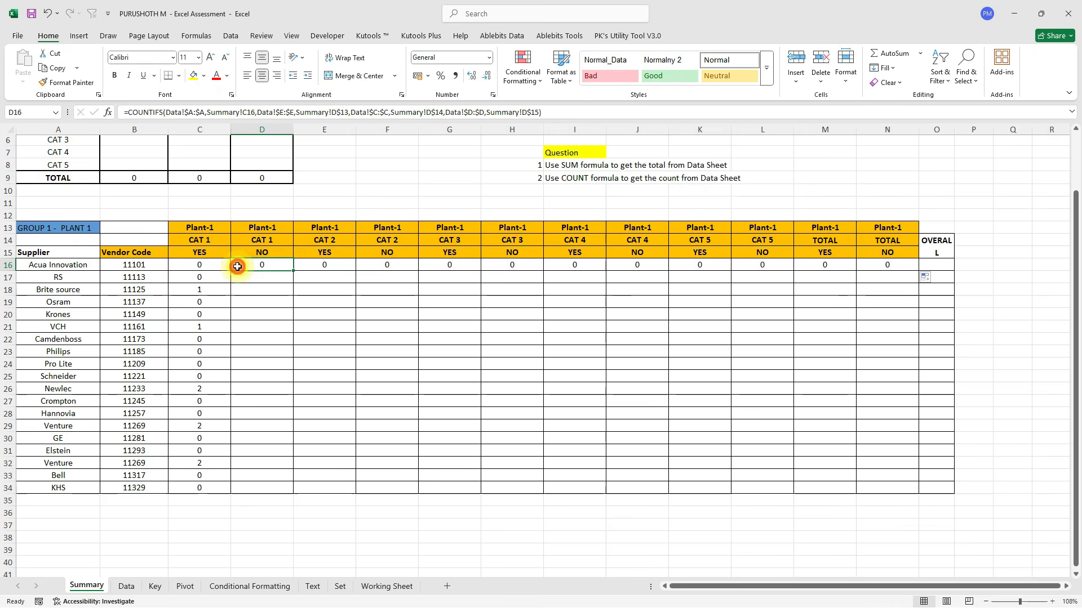
# Inspect the supplier reference in H16's formula, leaving it unchanged.
pyautogui.click(496, 265)
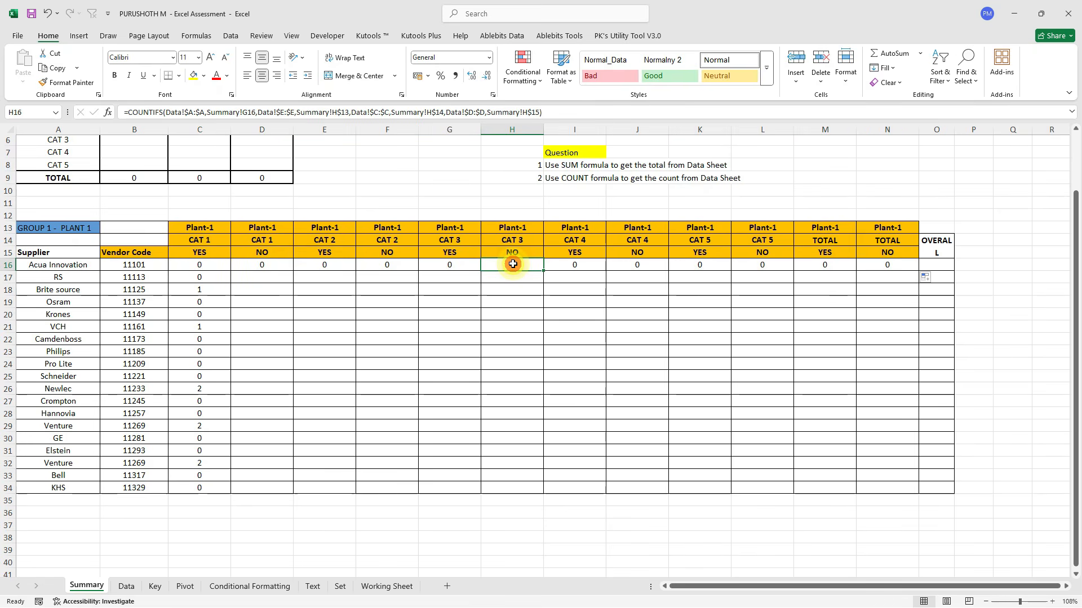
pyautogui.click(470, 113)
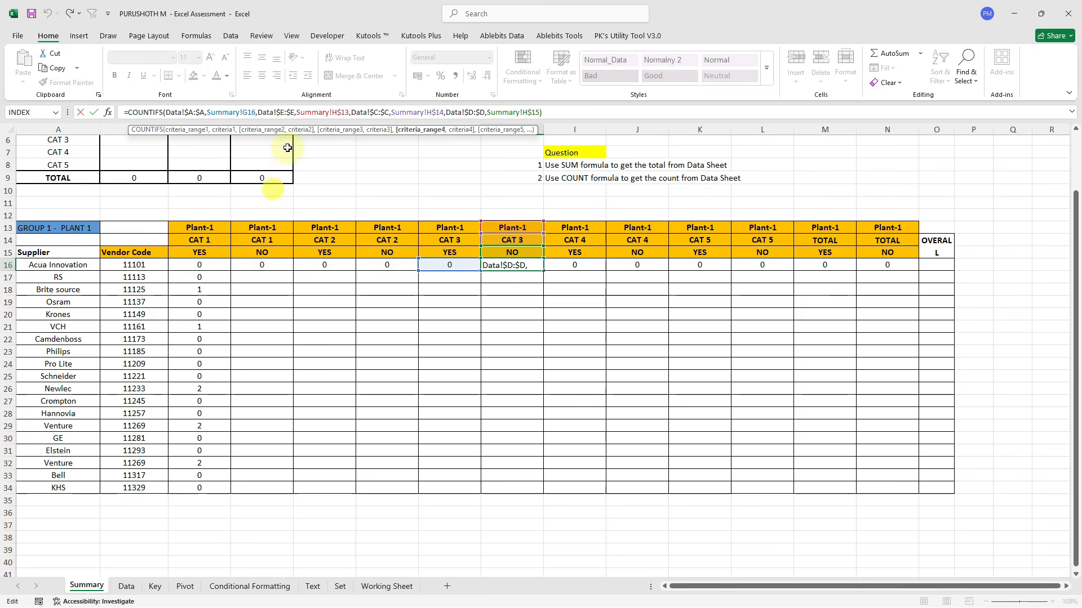
pyautogui.click(243, 115)
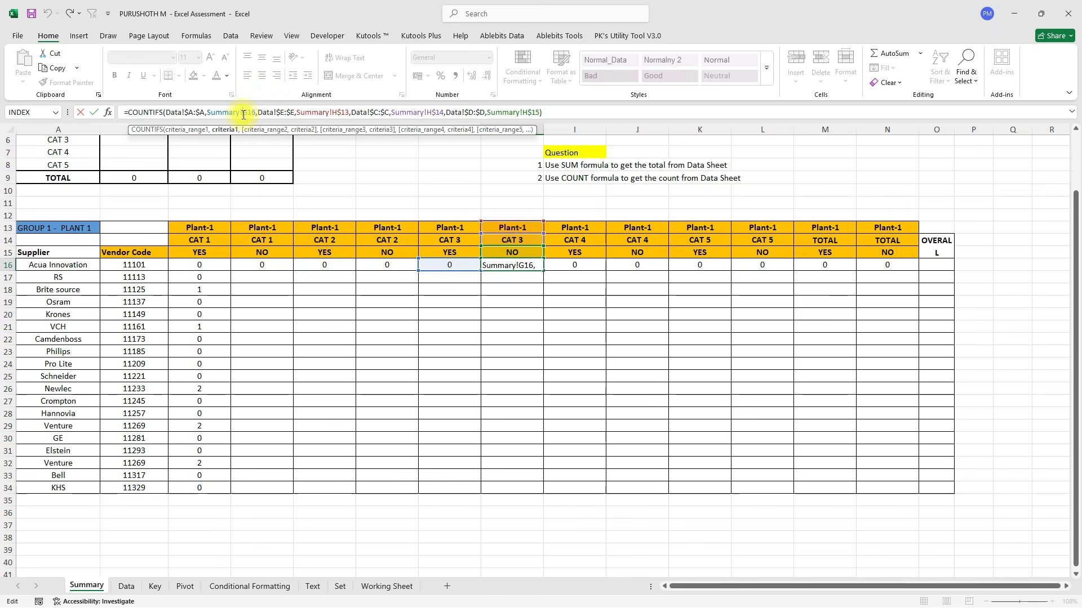
pyautogui.press('Return')
# Lock C16's supplier reference as $B16 and refill the formula across C16:N16.
pyautogui.click(212, 265)
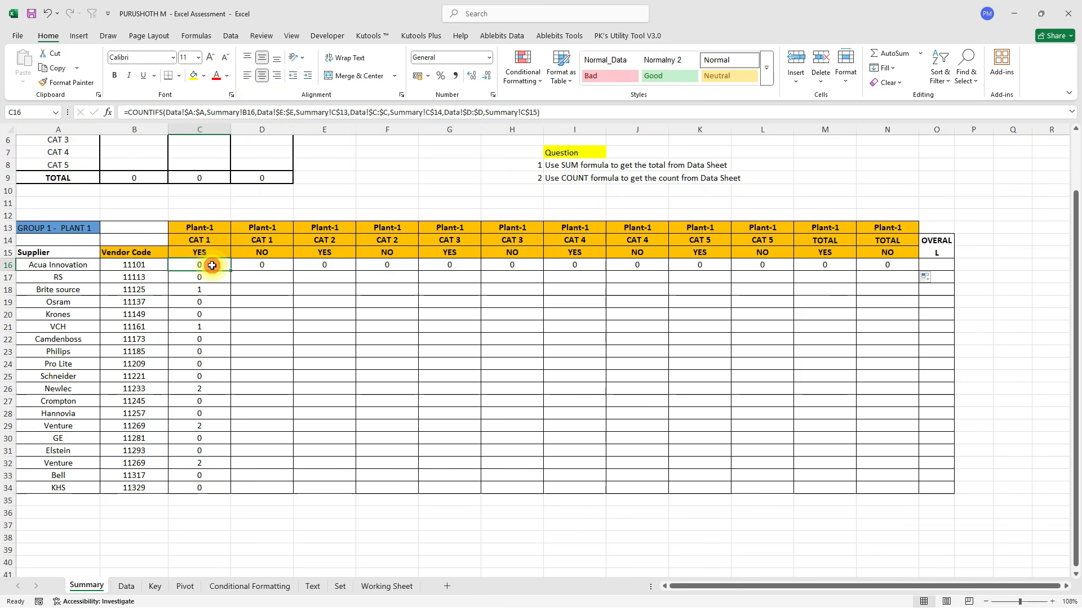
pyautogui.click(244, 112)
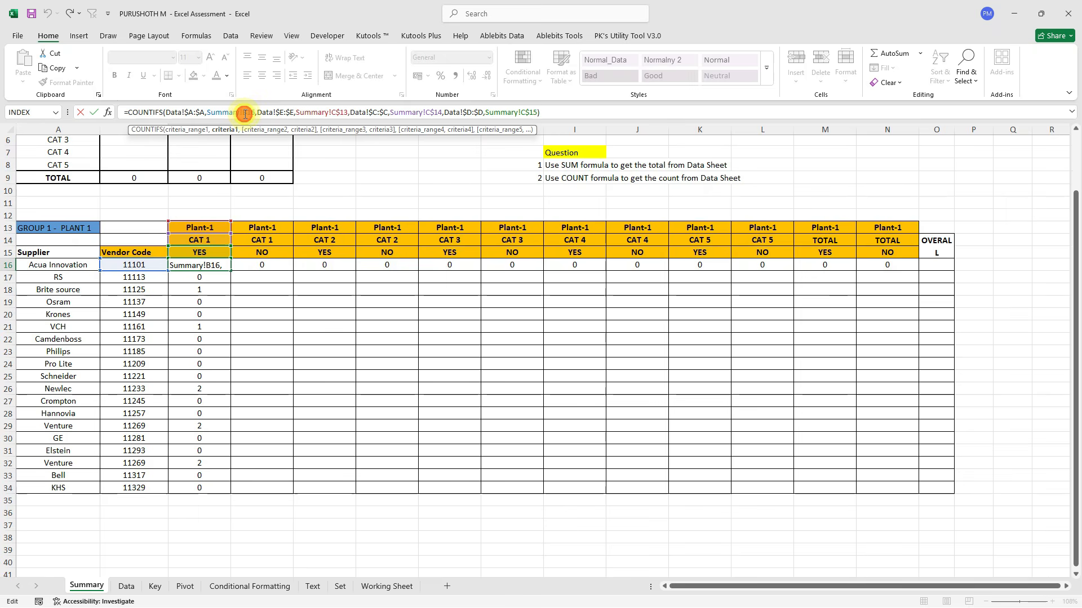
pyautogui.moveTo(242, 112); pyautogui.dragTo(258, 112)
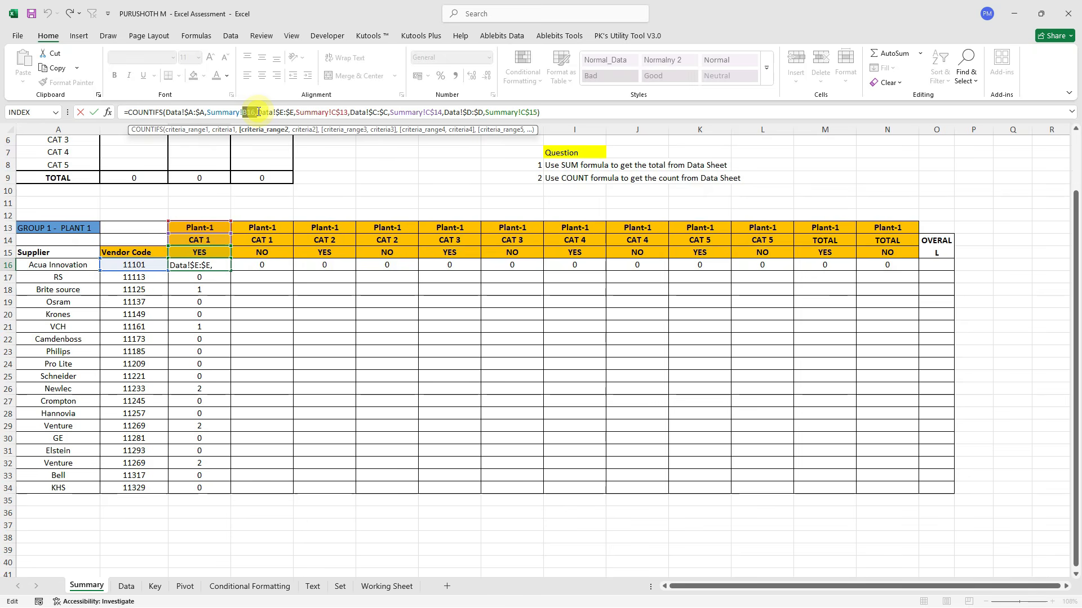
pyautogui.press('F4')
pyautogui.press('F4')
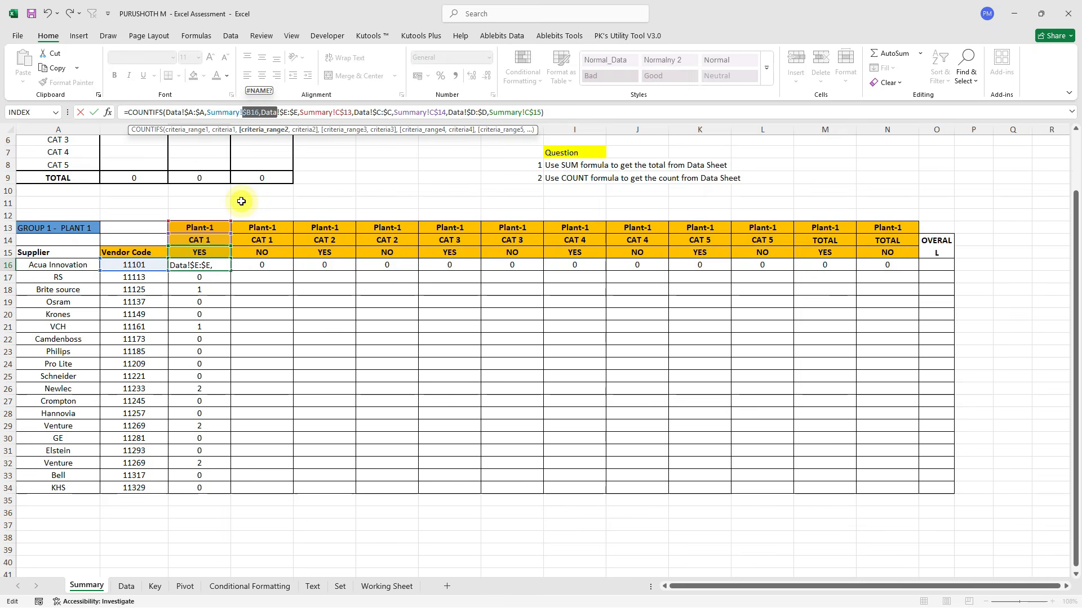
pyautogui.hotkey('ctrl', 'Return')
pyautogui.hotkey('ctrl', 'shift', 'Right')
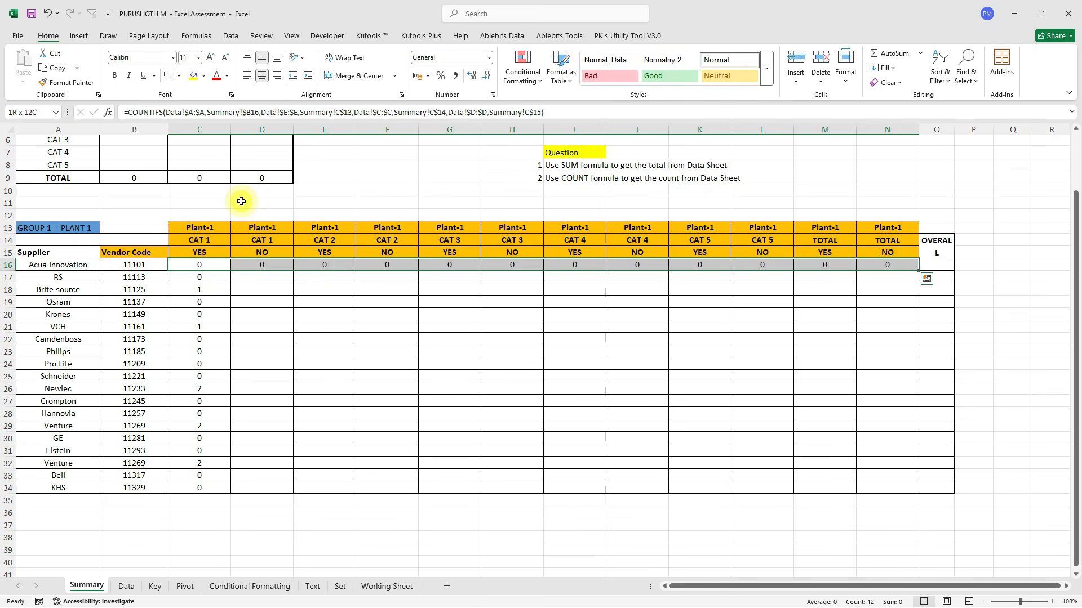
pyautogui.hotkey('ctrl', 'q')
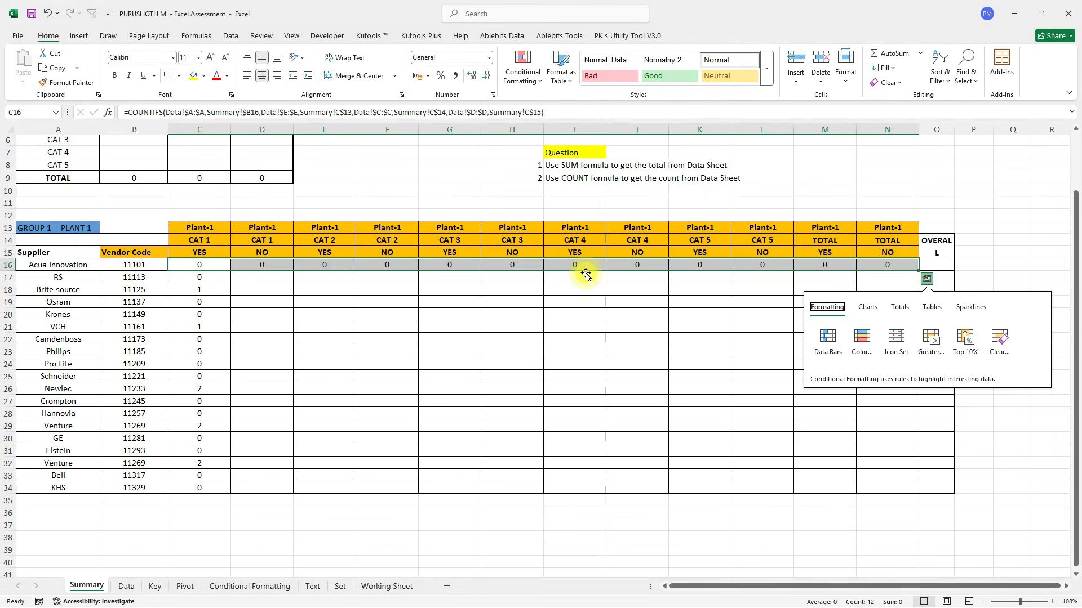
pyautogui.press('Escape')
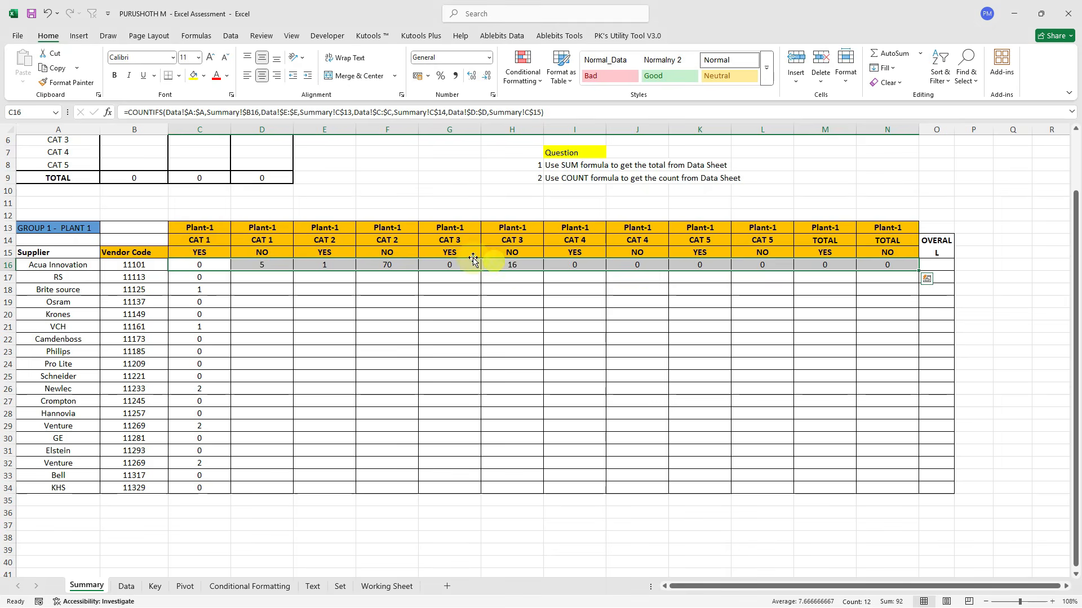
# Fill the count formulas down through the whole C16:N34 grid and check the results.
pyautogui.click(387, 268)
pyautogui.click(513, 266)
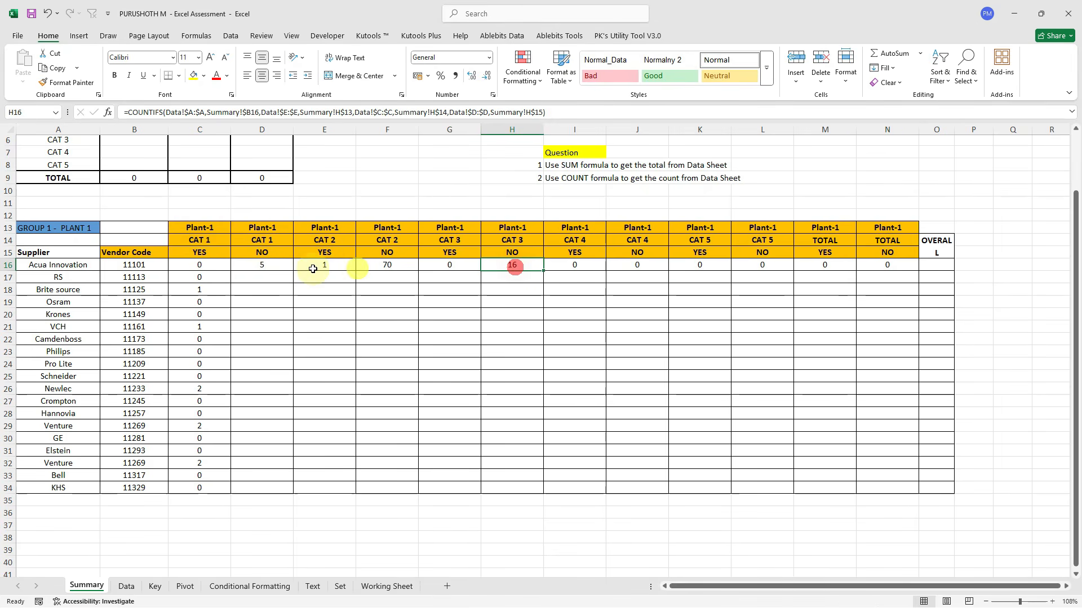
pyautogui.click(213, 270)
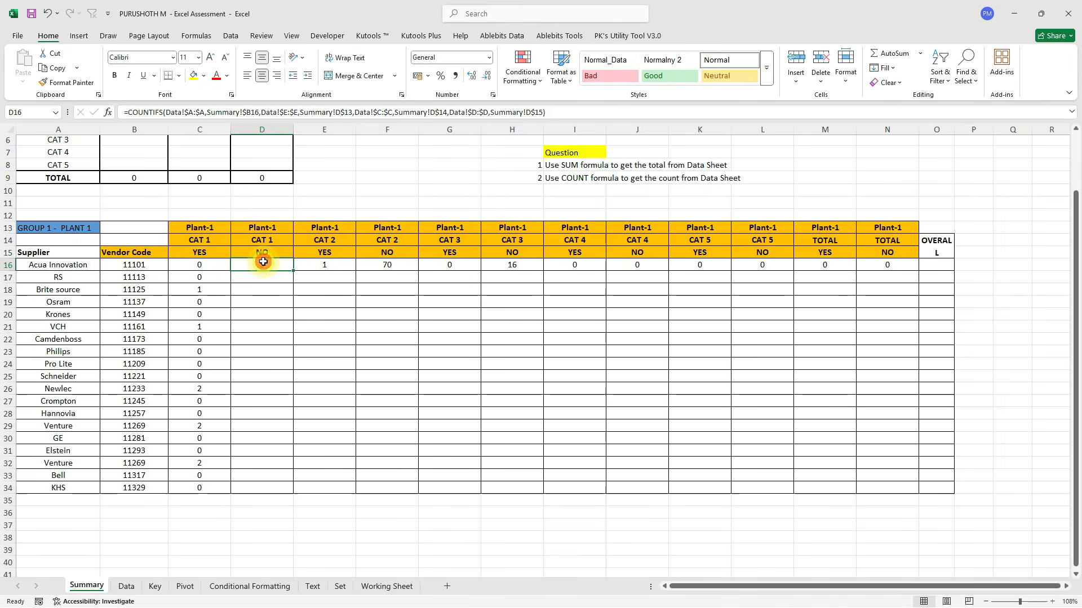
pyautogui.click(886, 267)
pyautogui.moveTo(212, 268); pyautogui.dragTo(898, 486)
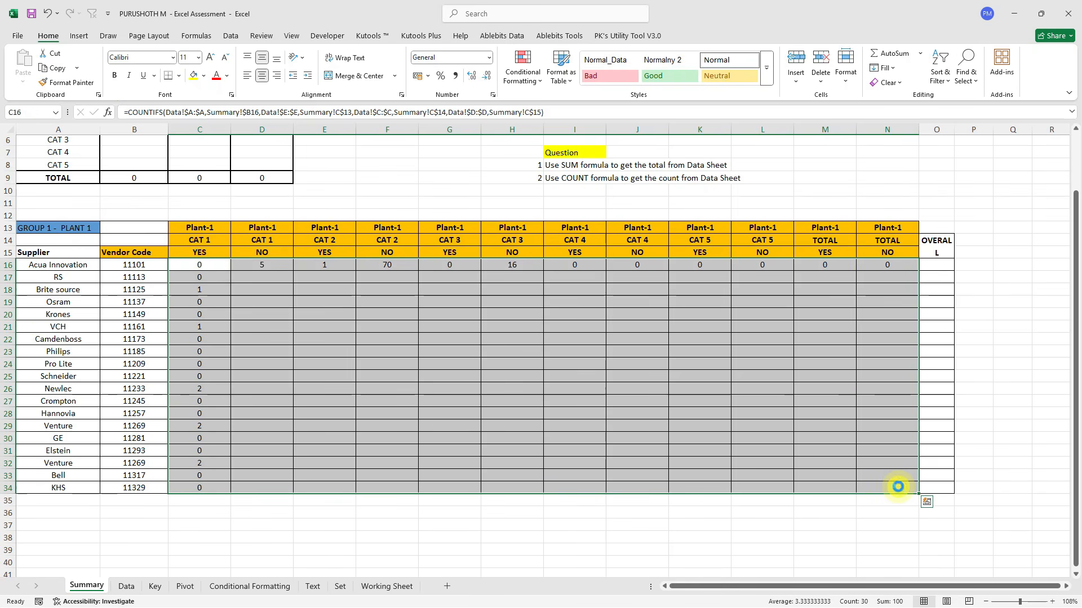
pyautogui.hotkey('ctrl', 'd')
pyautogui.click(427, 395)
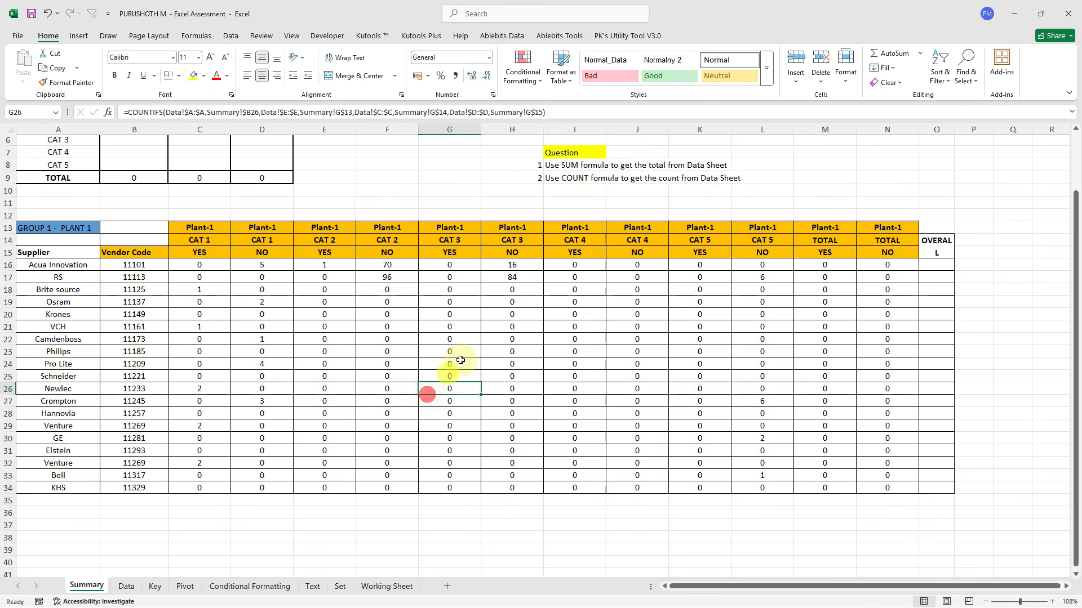
pyautogui.moveTo(515, 292); pyautogui.dragTo(535, 453)
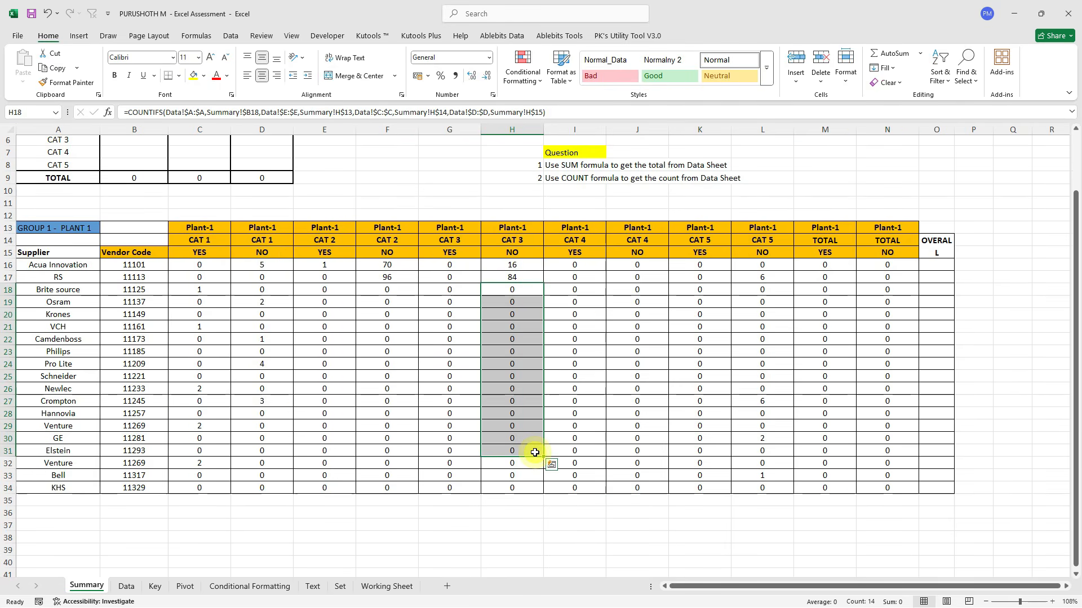
# Bold the CAT 5 NO counts 6 and 2 in L27 and L30.
pyautogui.click(769, 402)
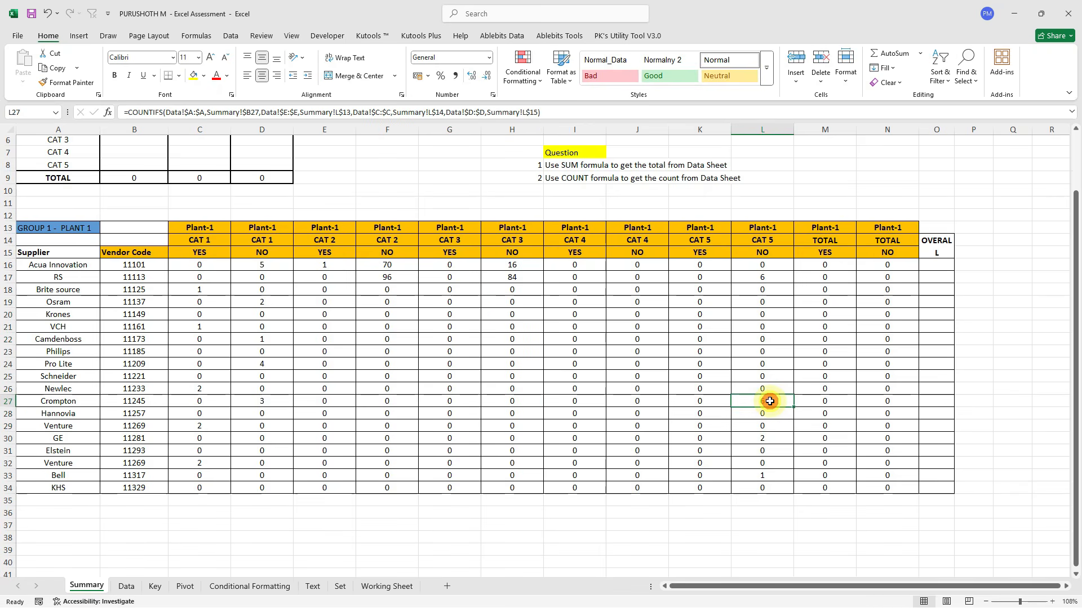
pyautogui.click(762, 439)
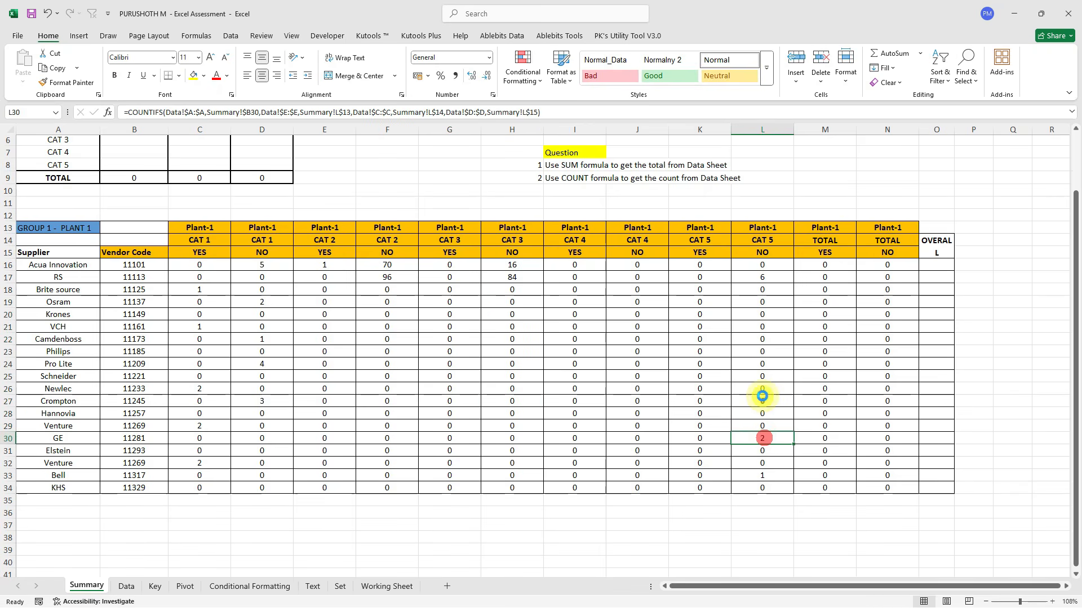
pyautogui.hotkey('ctrl', 'b')
# Total row 16 with =SUM(C16:N16) in O16 and fill it down to O34.
pyautogui.click(936, 263)
pyautogui.write('=sum')
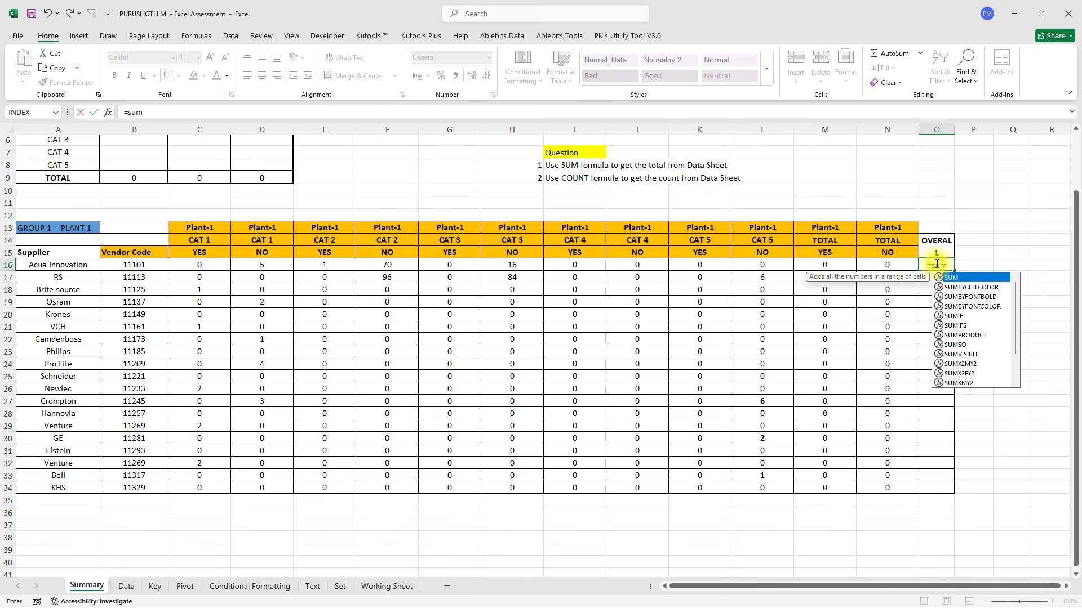
pyautogui.press('Tab')
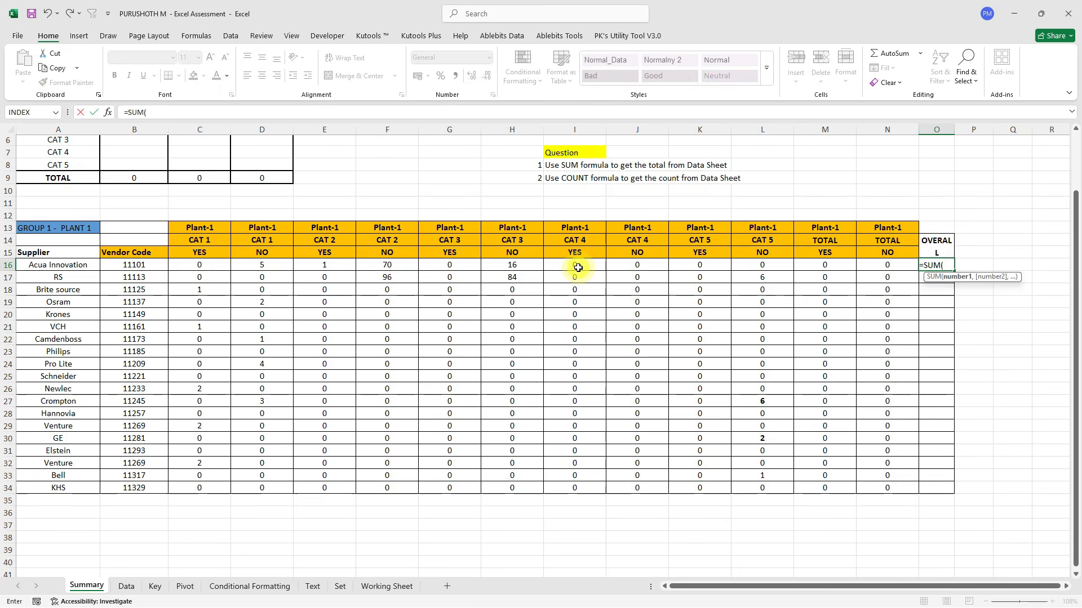
pyautogui.click(196, 265)
pyautogui.moveTo(550, 251); pyautogui.dragTo(879, 264)
pyautogui.press('Return')
pyautogui.hotkey('ctrl', 'Down')
pyautogui.press('Right')
pyautogui.hotkey('ctrl', 'shift', 'Up')
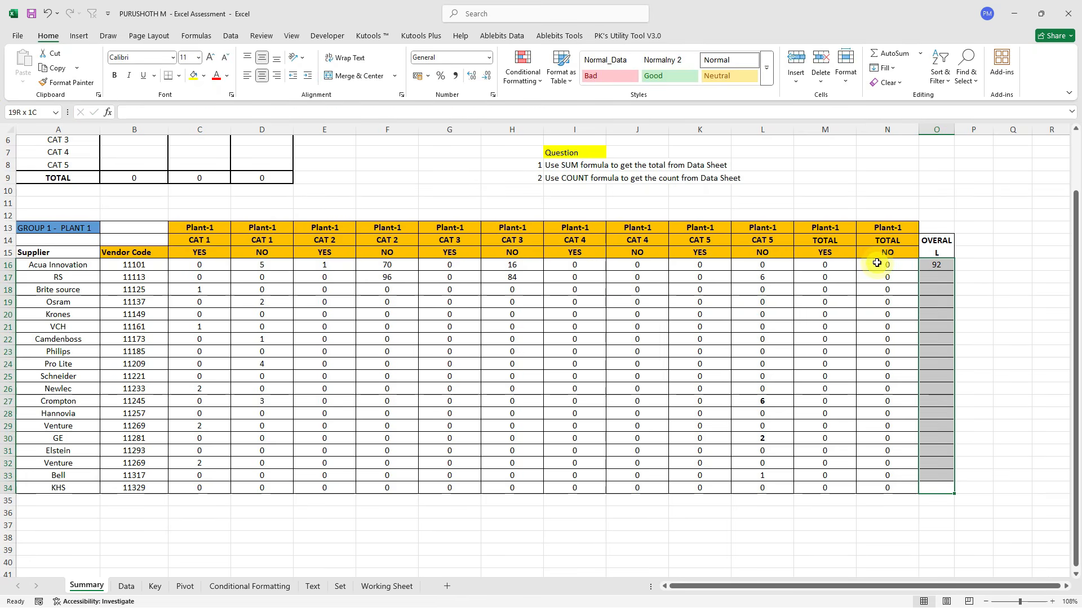
pyautogui.hotkey('ctrl', 'd')
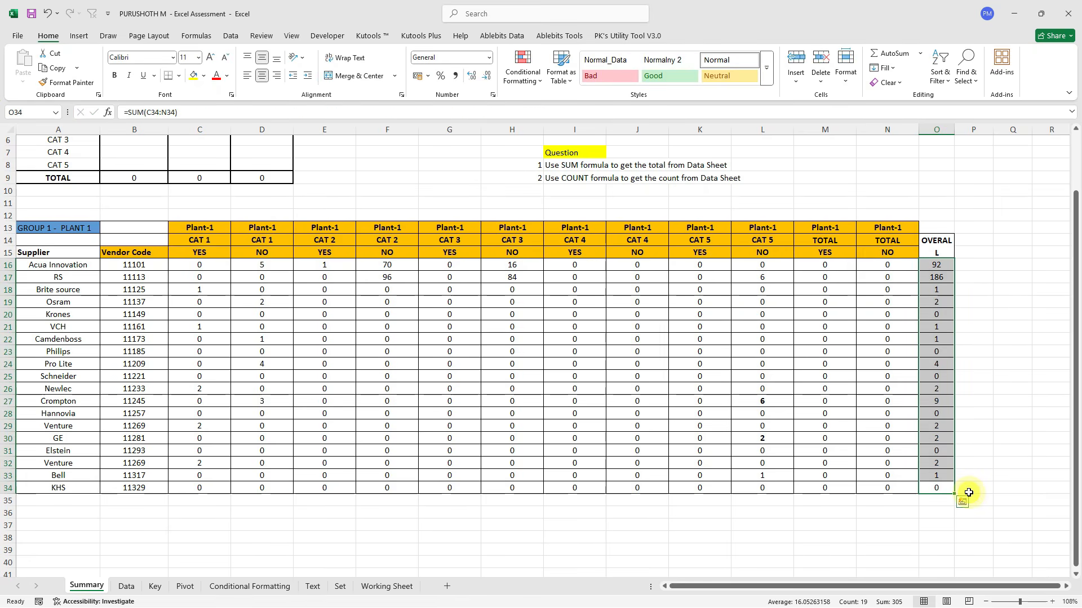
pyautogui.click(932, 493)
pyautogui.click(939, 261)
pyautogui.moveTo(939, 261); pyautogui.dragTo(937, 502)
# AutoSum the OVERALL column into O35 for a grand total of 305, then go to Data.
pyautogui.click(938, 506)
pyautogui.hotkey('alt', '=')
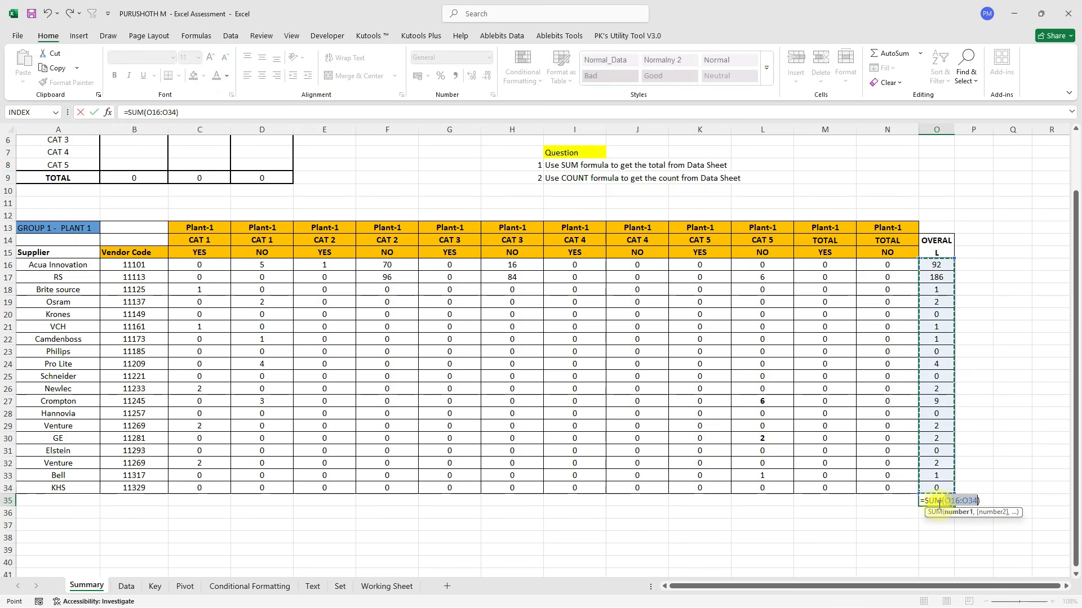
pyautogui.hotkey('ctrl', 'Return')
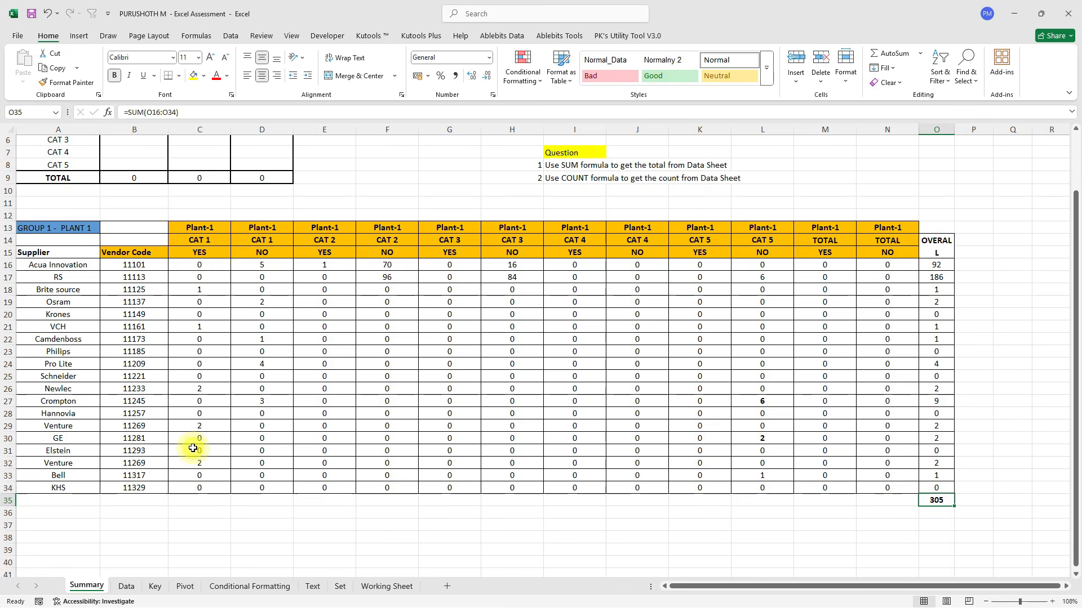
pyautogui.click(126, 586)
# Check the last Data row and the Summary Plant-1 headers, then return to Data's top.
pyautogui.click(58, 387)
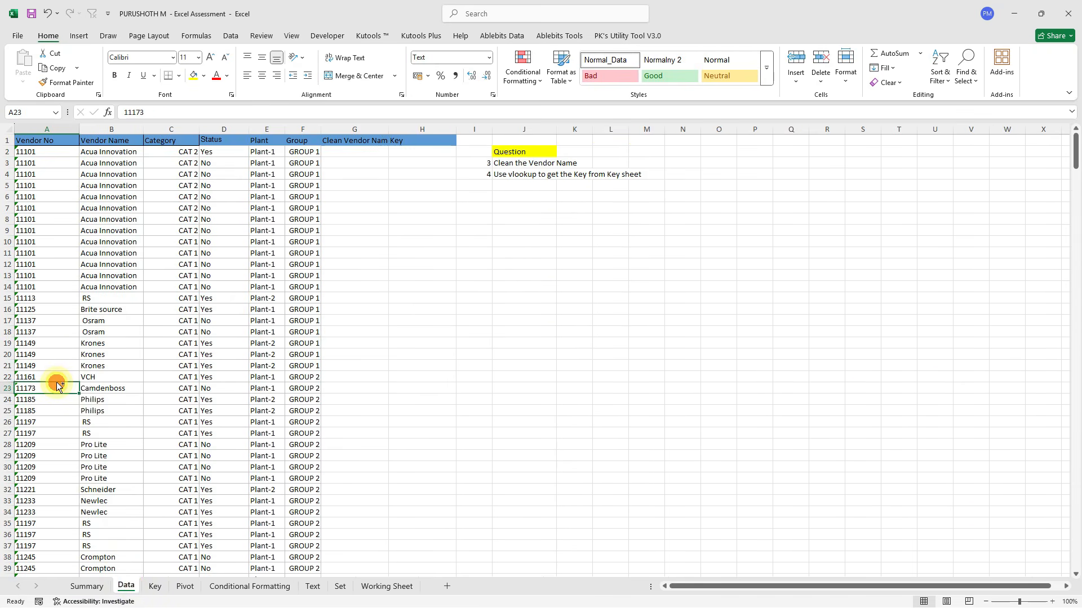
pyautogui.hotkey('ctrl', 'Down')
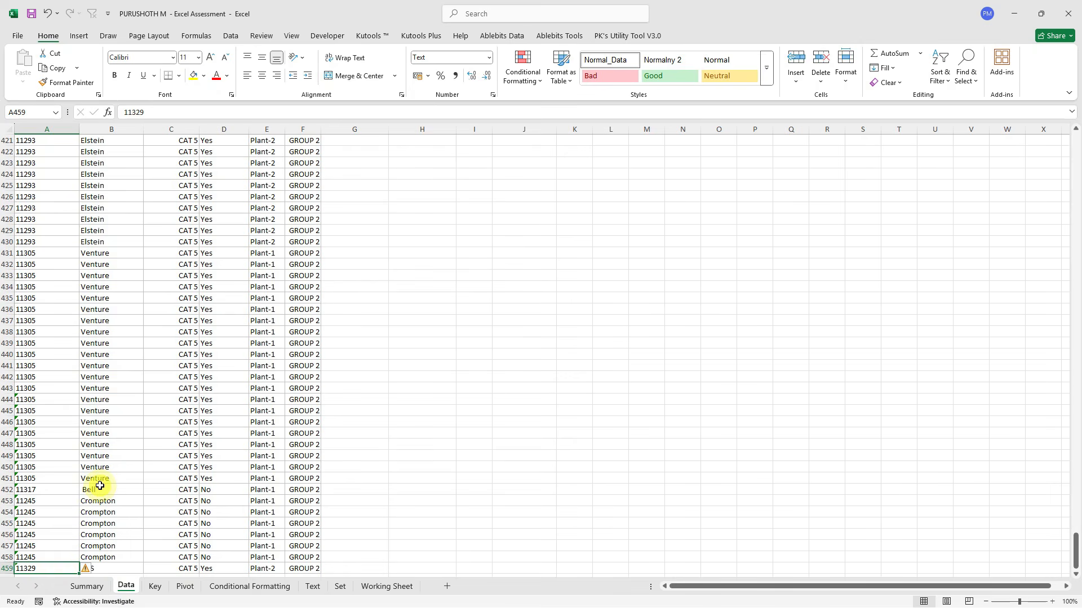
pyautogui.click(86, 587)
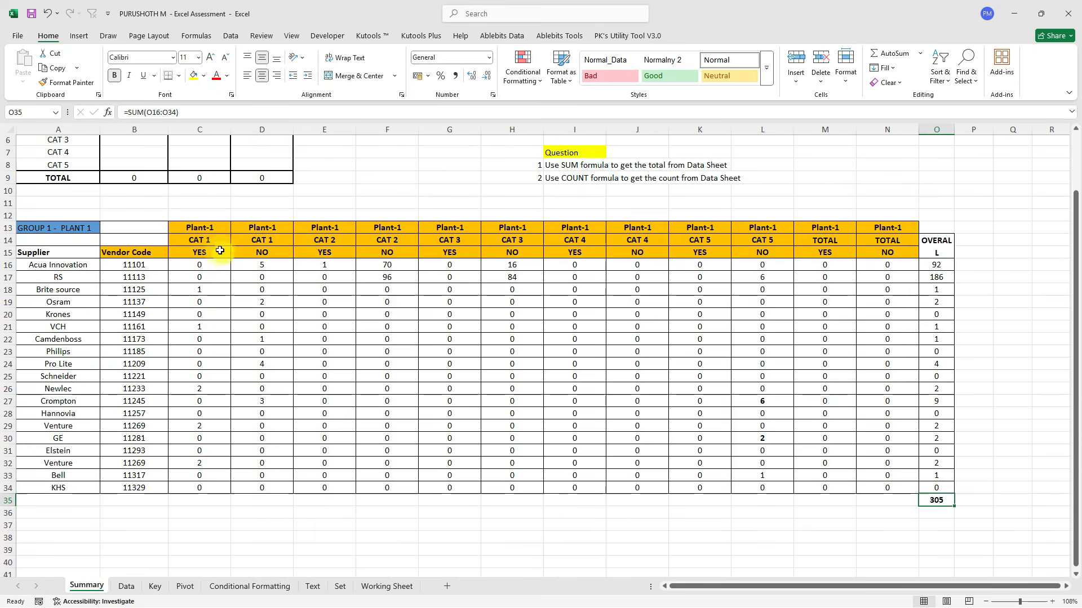
pyautogui.moveTo(200, 227); pyautogui.dragTo(895, 230)
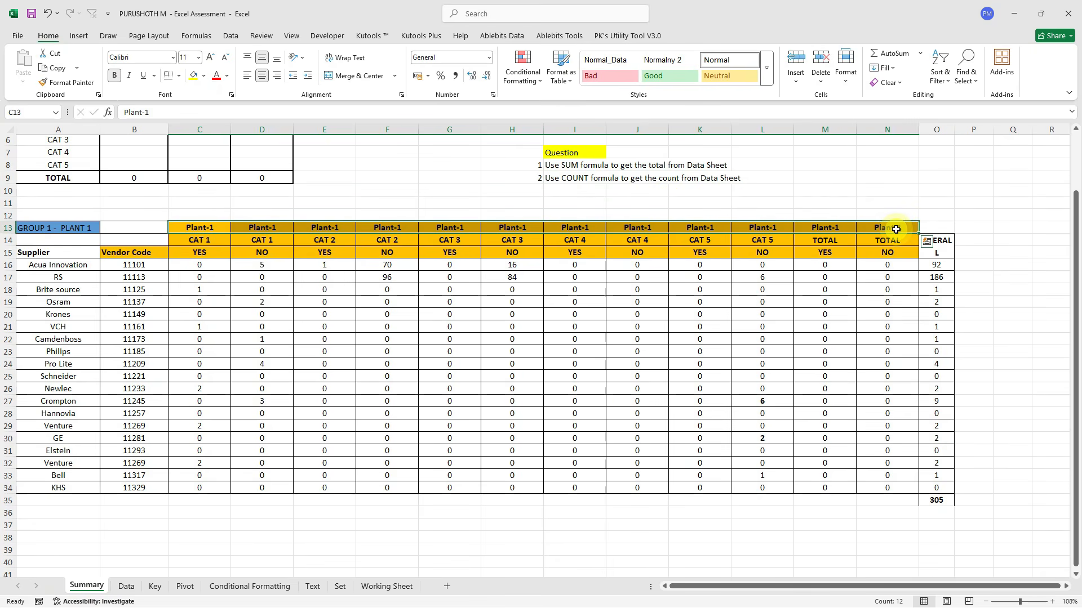
pyautogui.click(122, 586)
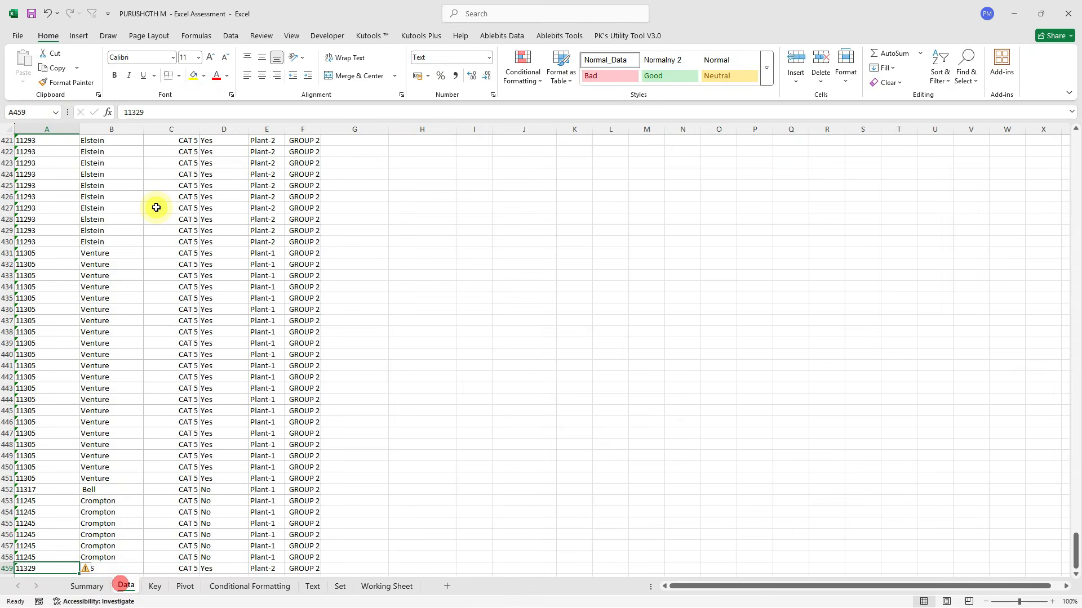
pyautogui.hotkey('ctrl', 'Home')
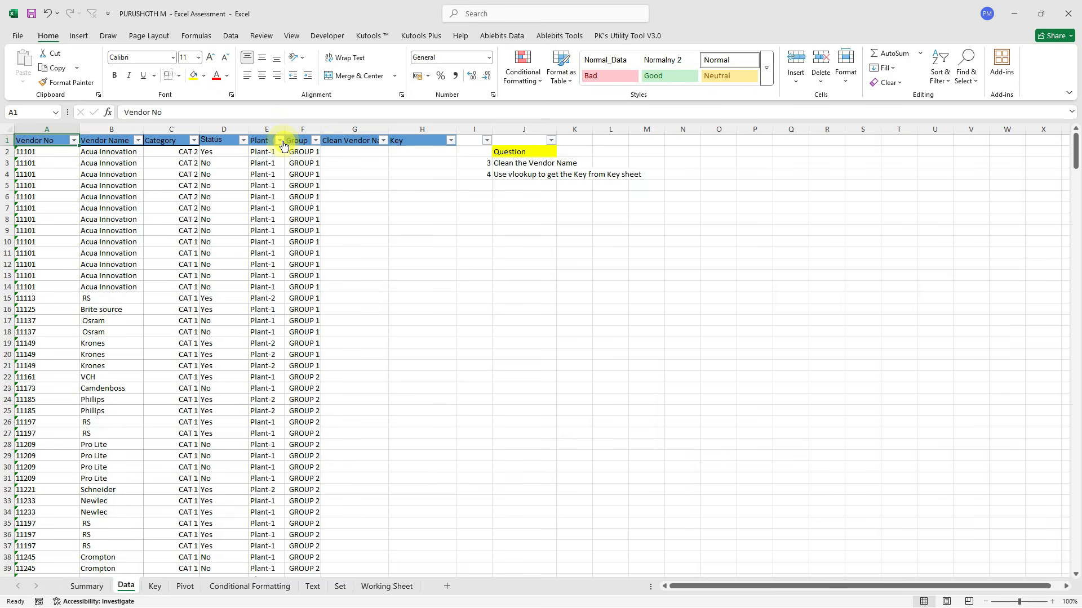
# Filter Plant to Plant-1 only and select the visible Plant values to count them.
pyautogui.click(281, 142)
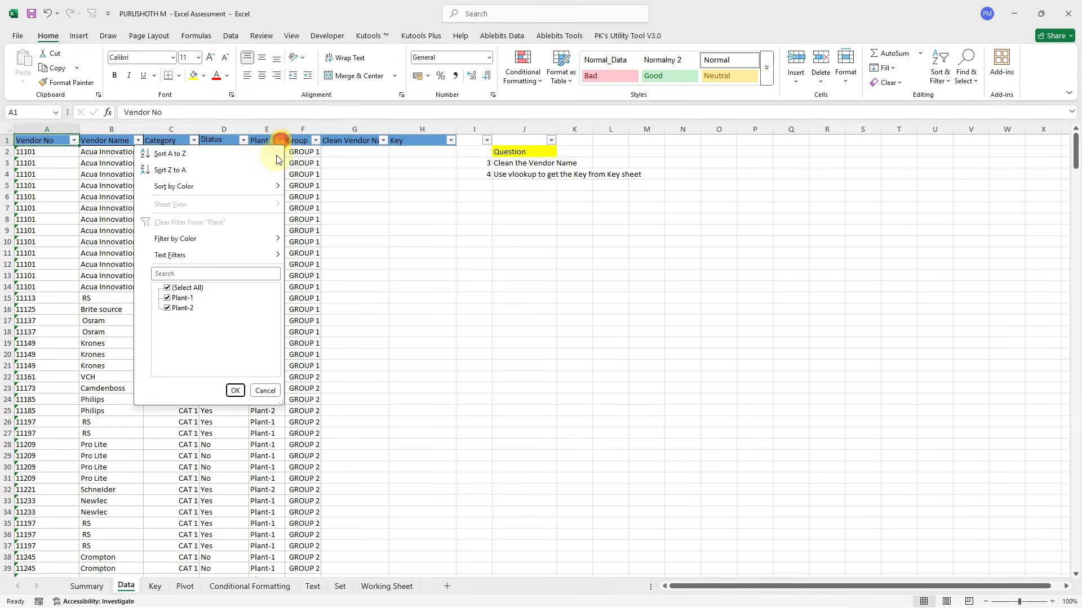
pyautogui.click(168, 308)
pyautogui.click(235, 390)
pyautogui.click(262, 153)
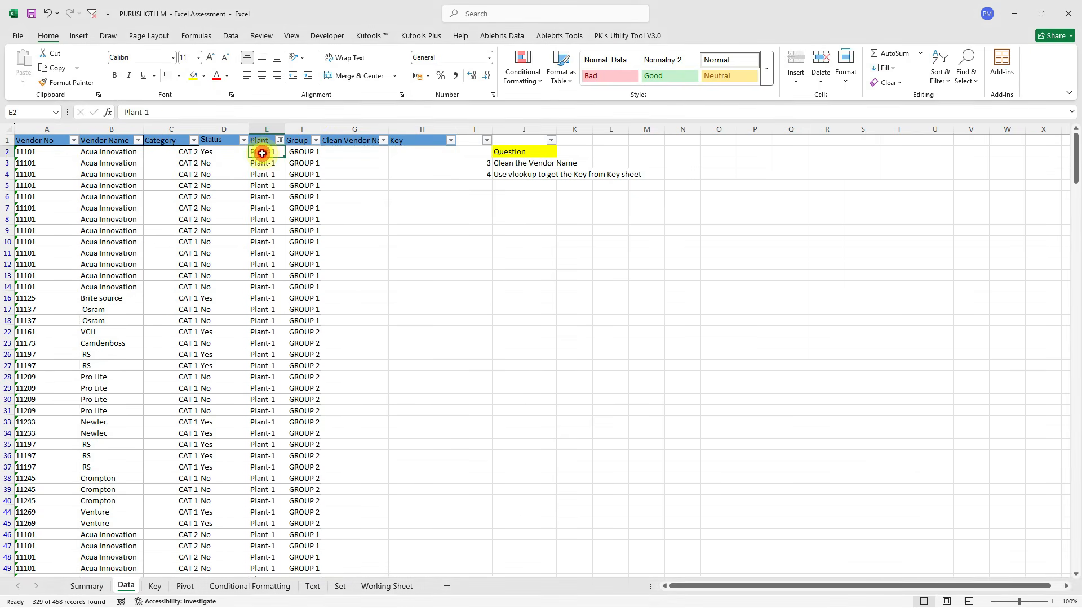
pyautogui.hotkey('ctrl', 'shift', 'Down')
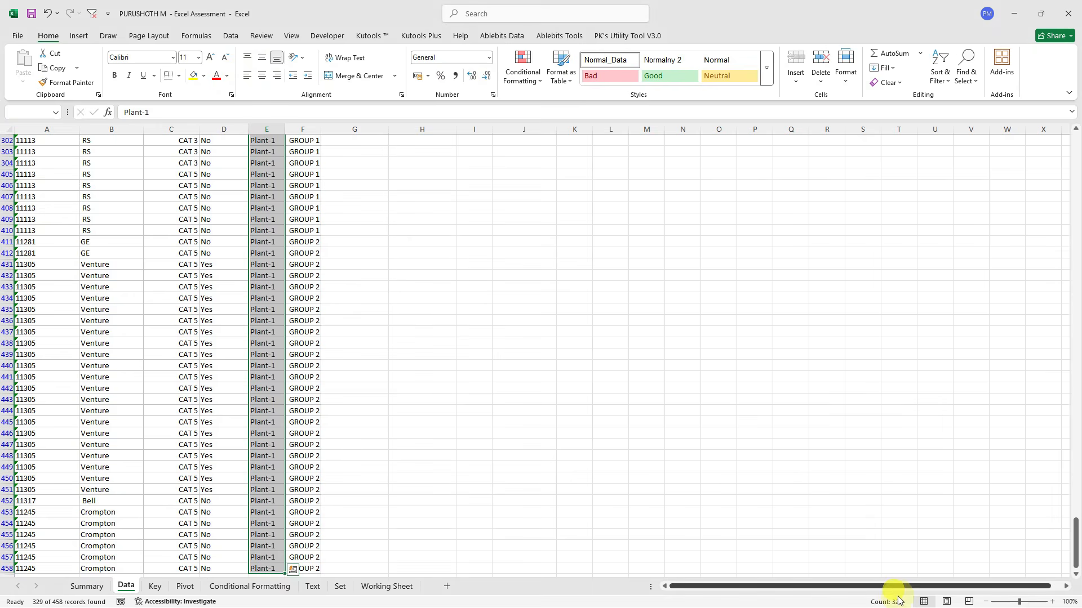
pyautogui.click(192, 246)
pyautogui.hotkey('ctrl', 'Up')
# Clear the filters, reopen the Category filter, and return to the Summary sheet.
pyautogui.hotkey('ctrl', 'shift', 'l')
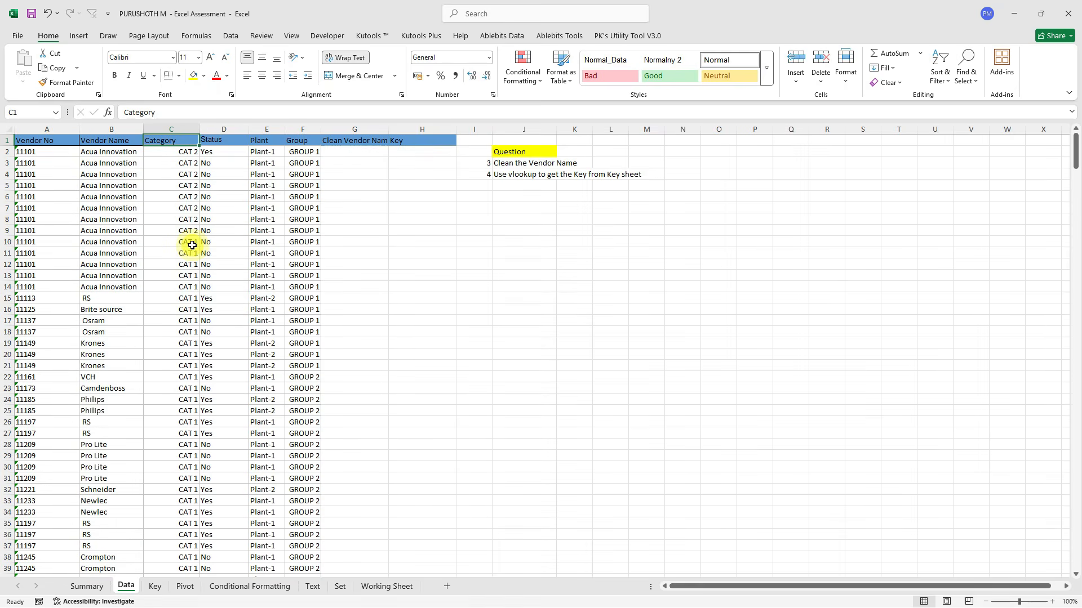
pyautogui.hotkey('ctrl', 'shift', 'l')
pyautogui.hotkey('alt', 'Down')
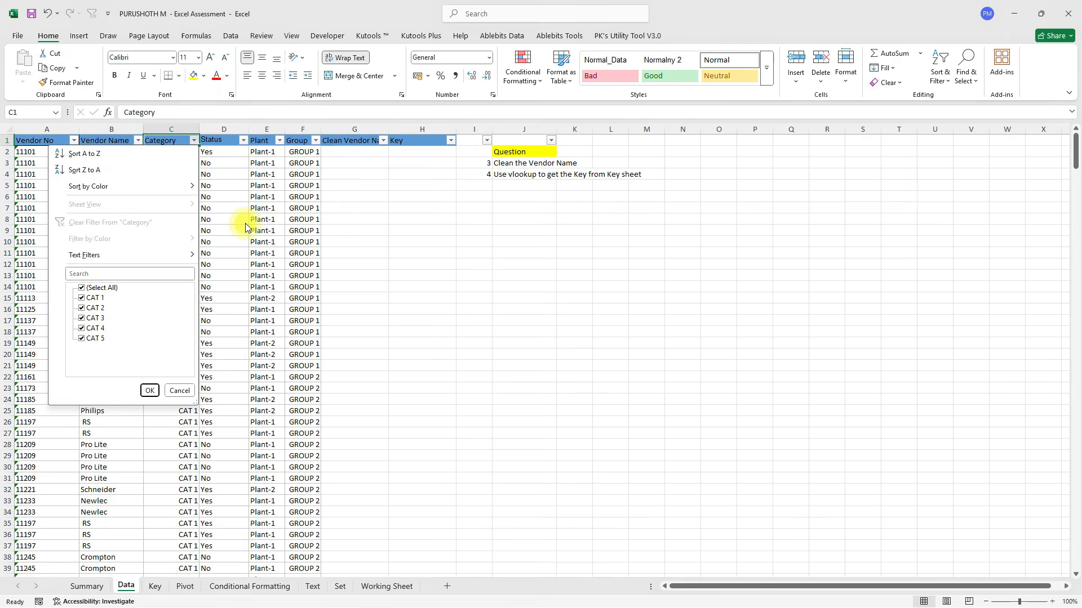
pyautogui.click(89, 586)
# Review the CAT and Plant headings, both TOTAL columns' values, and the question instructions on Summary.
pyautogui.click(101, 587)
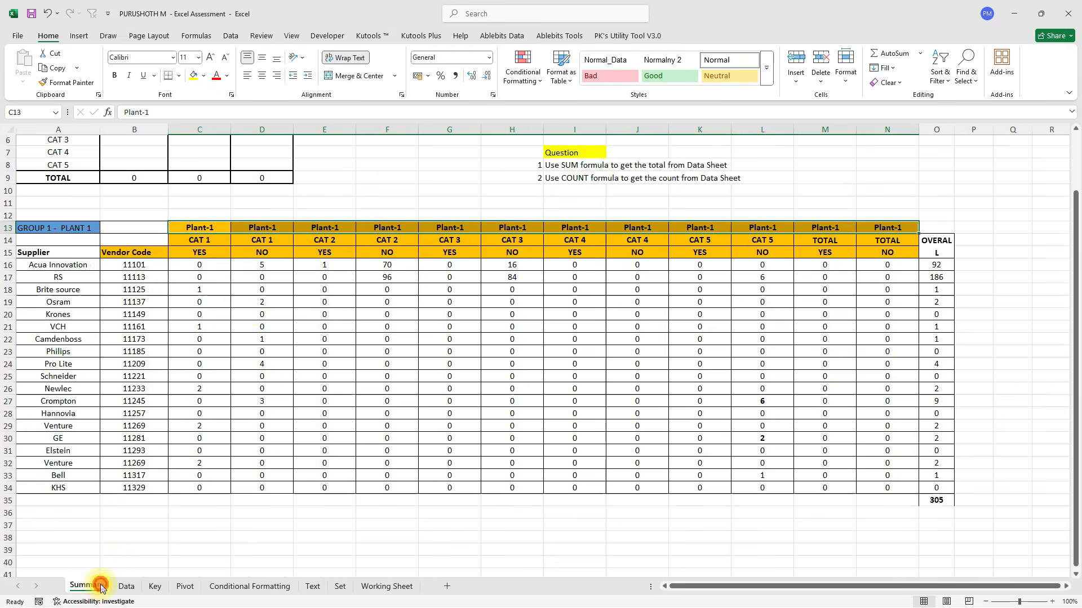
pyautogui.click(203, 244)
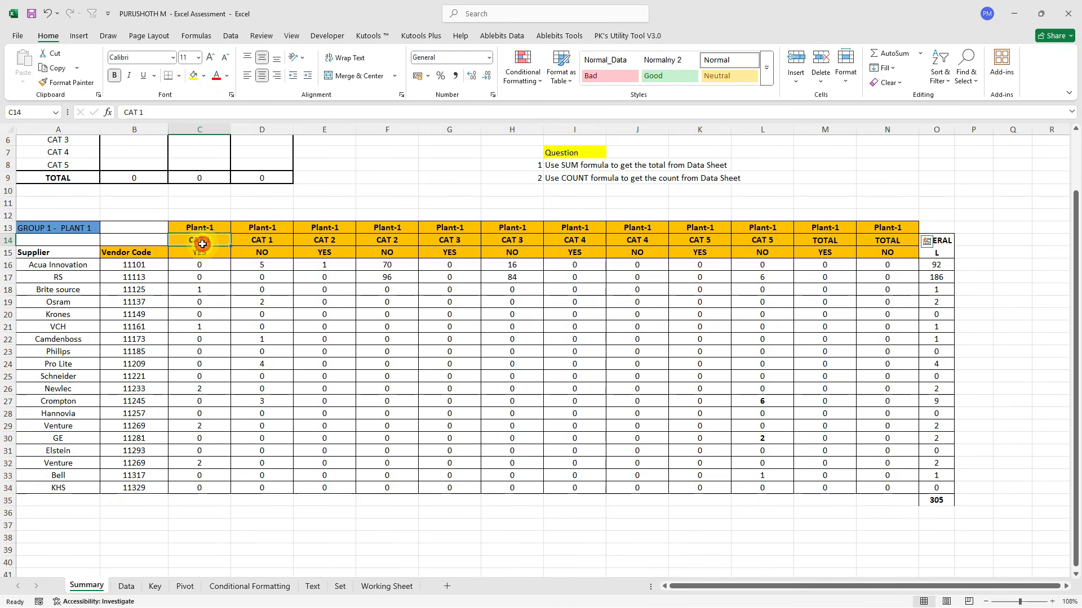
pyautogui.moveTo(387, 227); pyautogui.dragTo(387, 241)
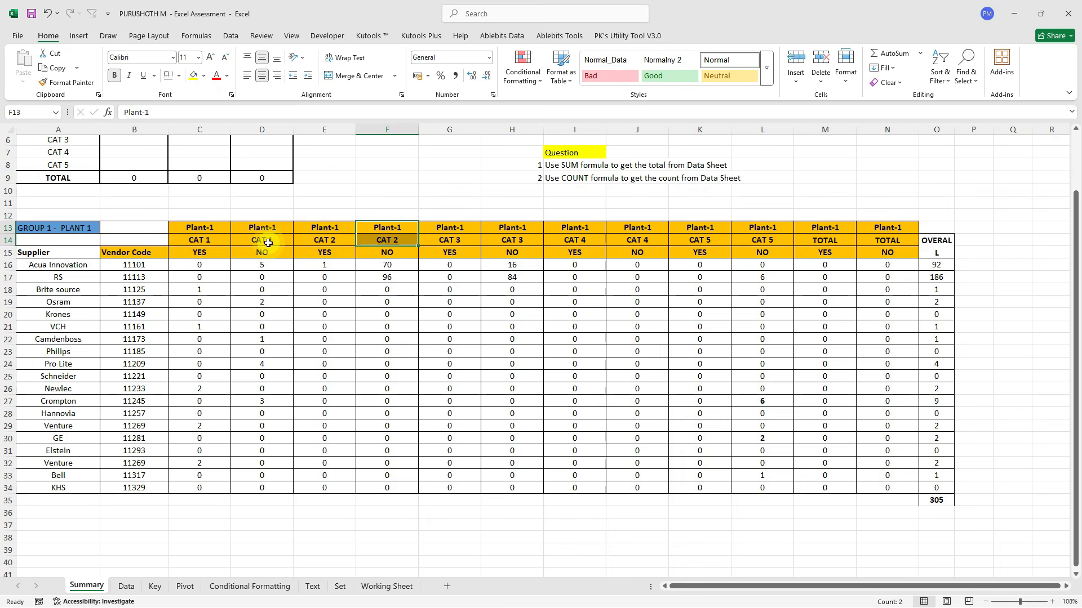
pyautogui.click(824, 242)
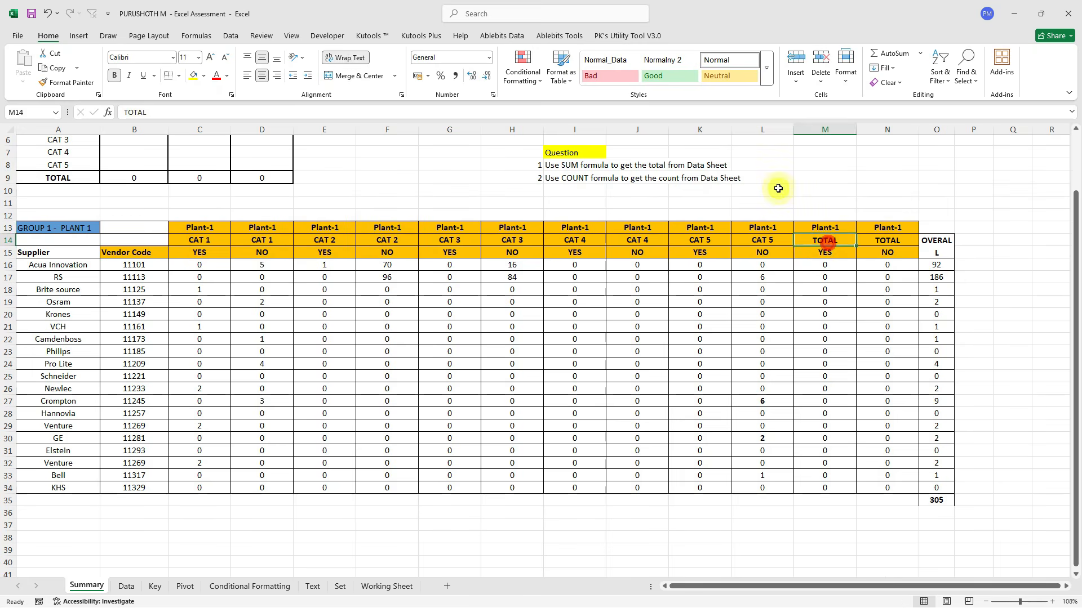
pyautogui.keyDown('shift'); pyautogui.click(891, 244); pyautogui.keyUp('shift')
pyautogui.moveTo(831, 271); pyautogui.dragTo(899, 501)
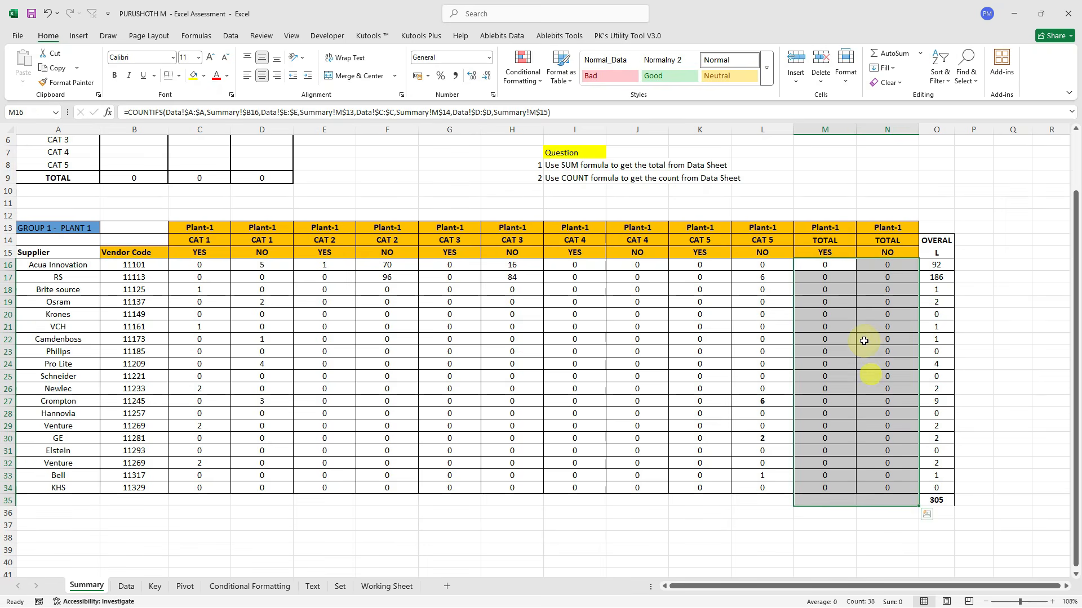
pyautogui.click(825, 239)
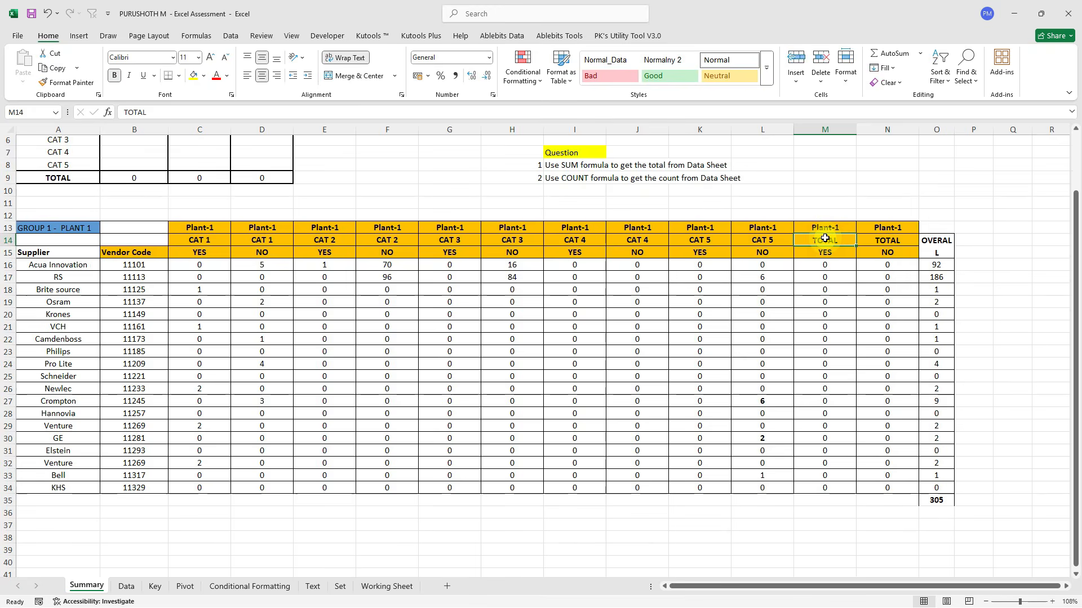
pyautogui.scroll(2, 824, 238)
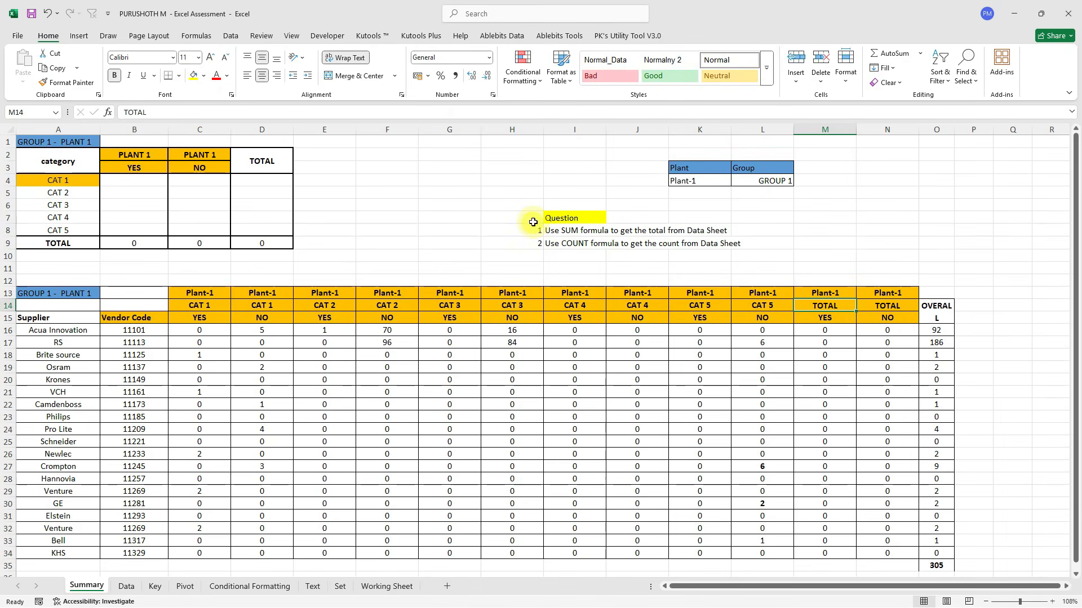
pyautogui.moveTo(532, 222); pyautogui.dragTo(547, 245)
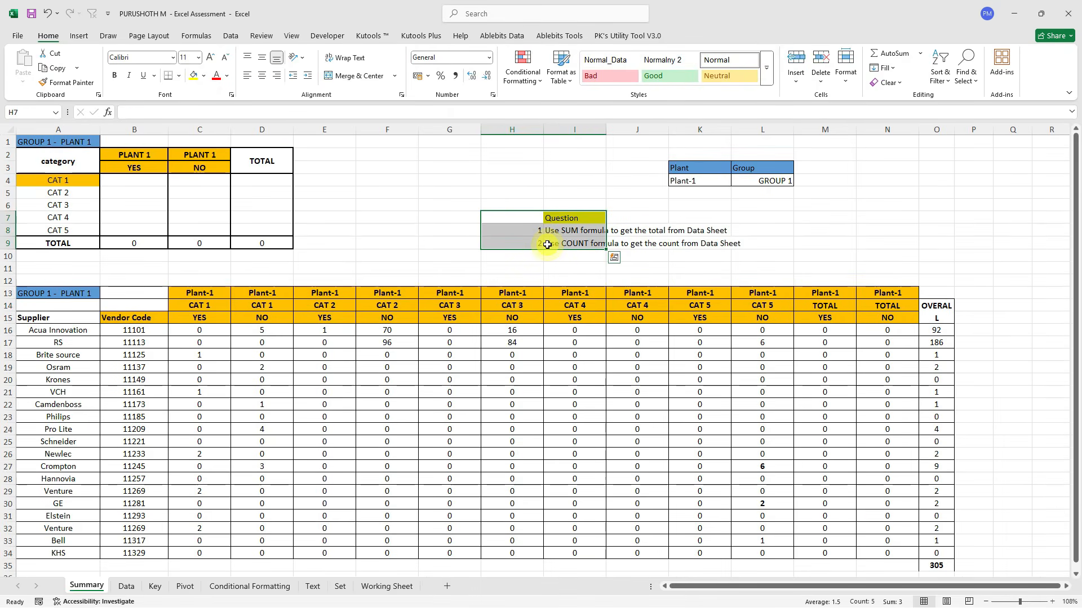
pyautogui.click(581, 234)
# On Data, read questions 3 and 4 and inspect vendor names such as Acua Innovation and RS.
pyautogui.click(126, 587)
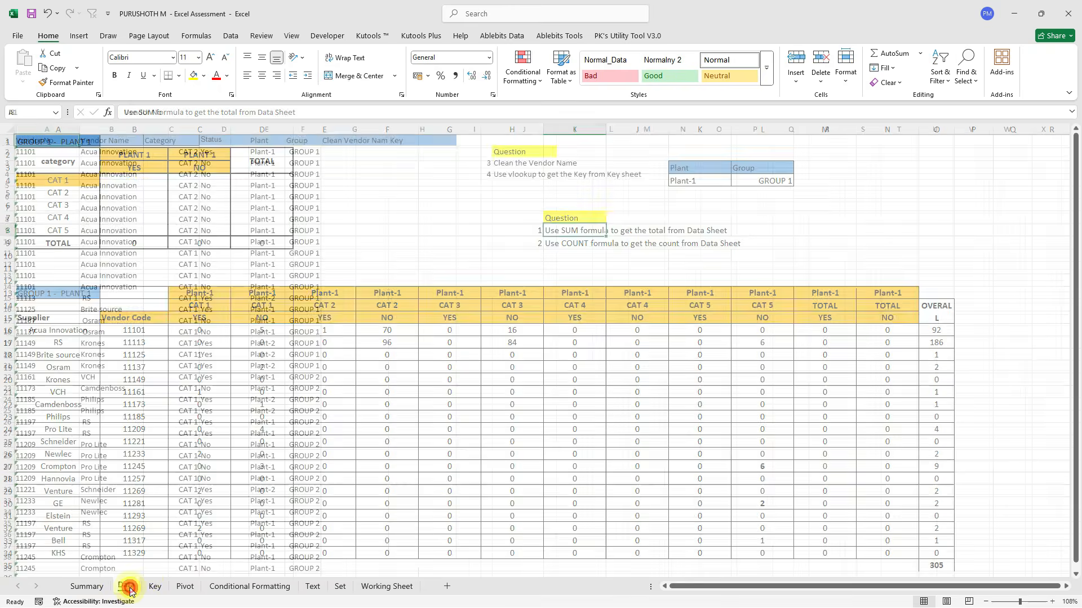
pyautogui.click(488, 163)
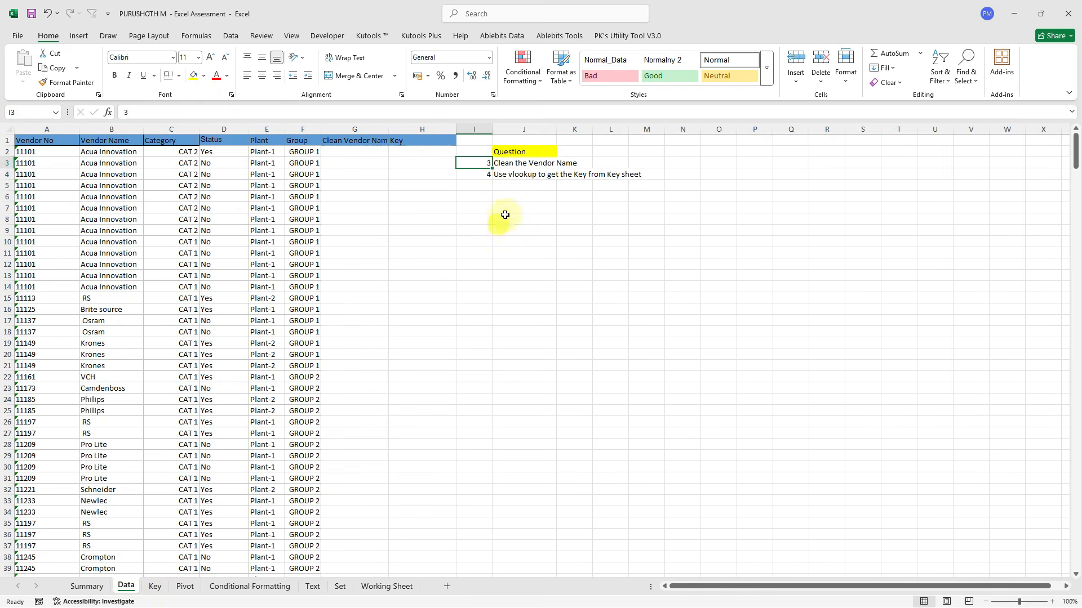
pyautogui.keyDown('ctrl'); pyautogui.scroll(2, 524, 173); pyautogui.keyUp('ctrl')
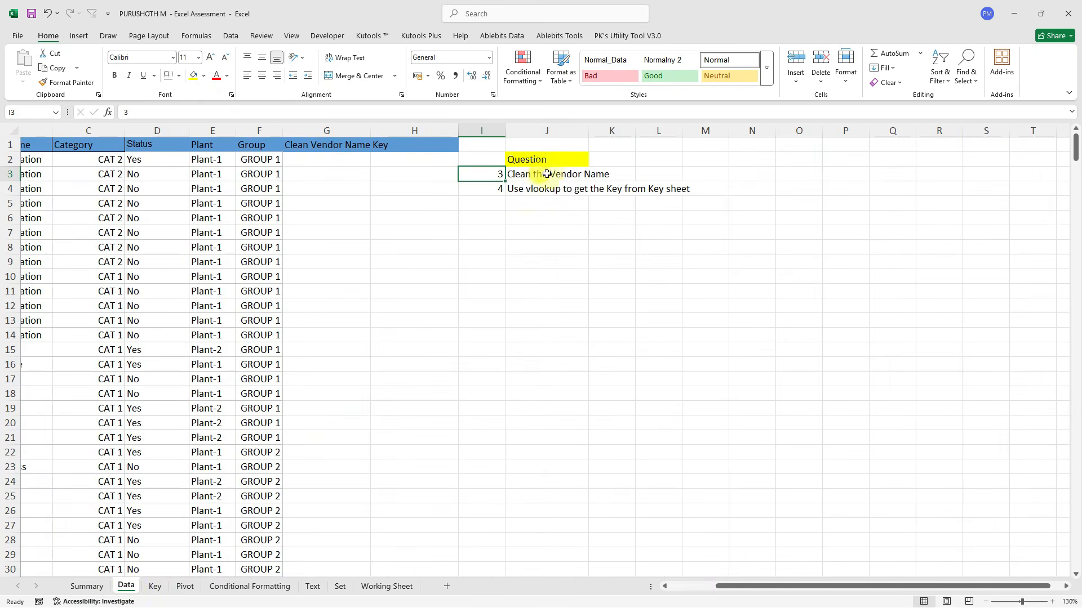
pyautogui.click(524, 171)
pyautogui.hscroll(-1, 225, 203)
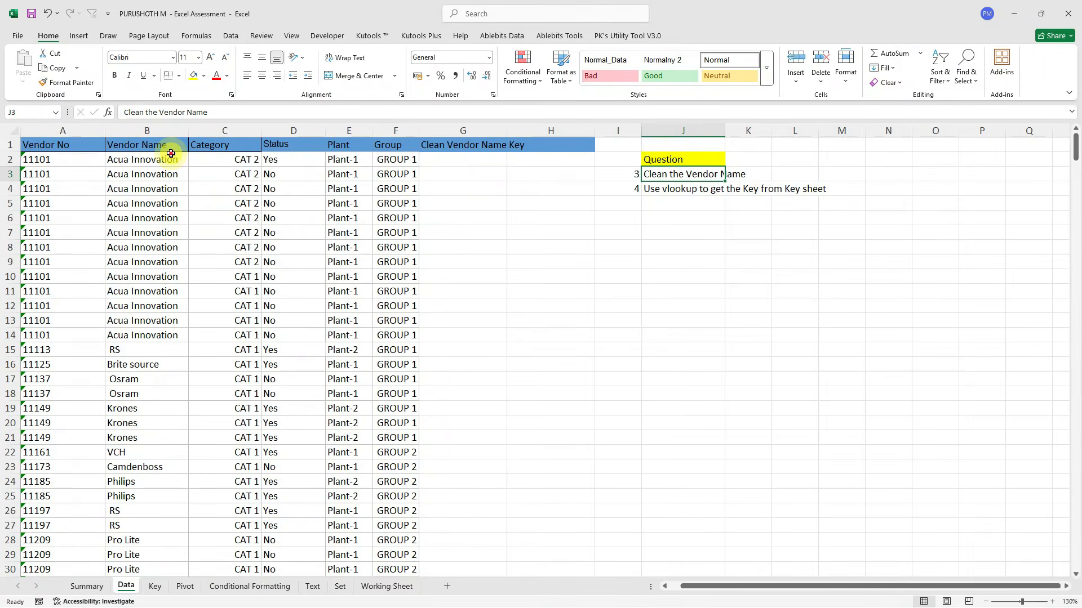
pyautogui.click(167, 160)
pyautogui.click(121, 350)
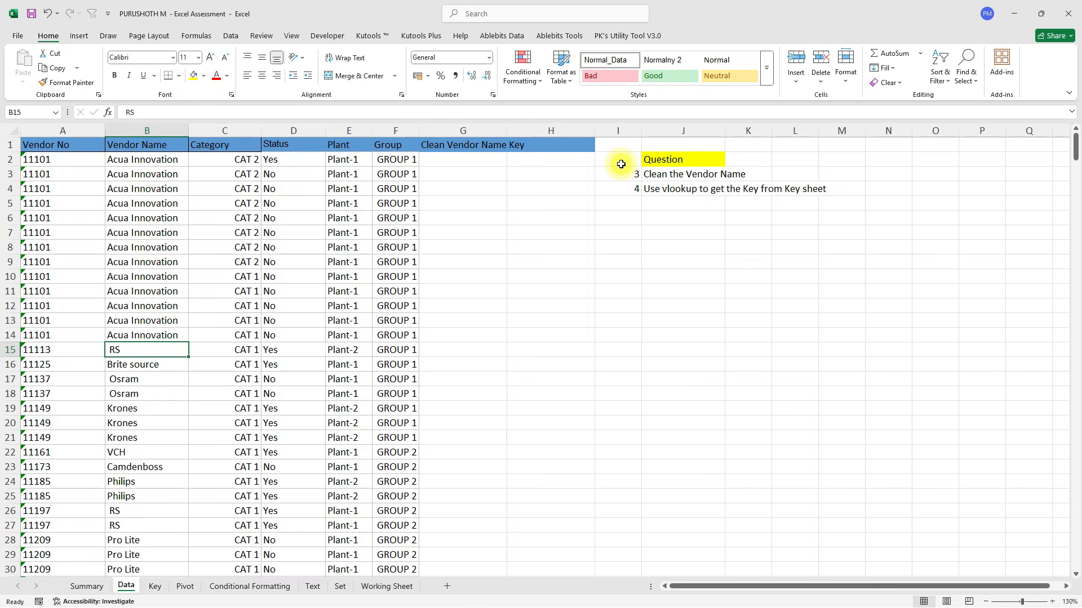
pyautogui.click(658, 190)
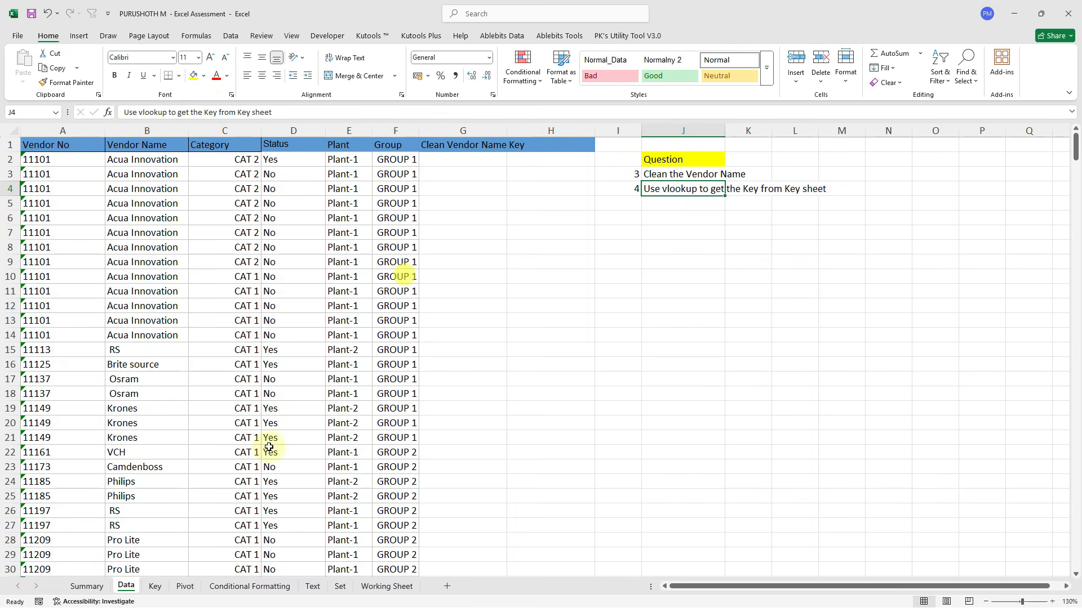
# AutoFit Key sheet column A, check the RS key, then revisit RS in Data cell B15.
pyautogui.click(155, 588)
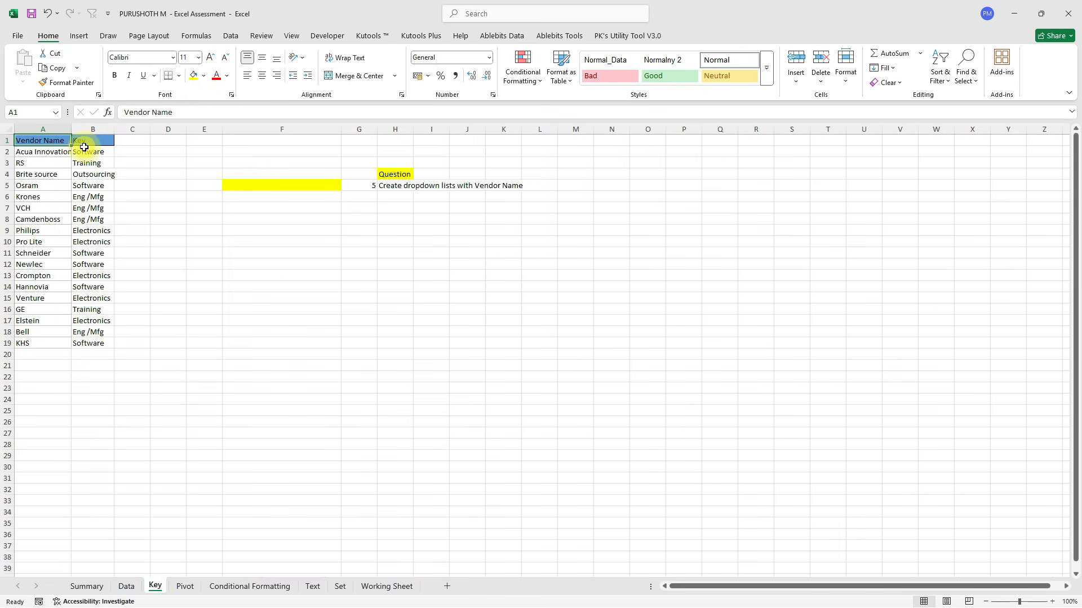
pyautogui.doubleClick(71, 129)
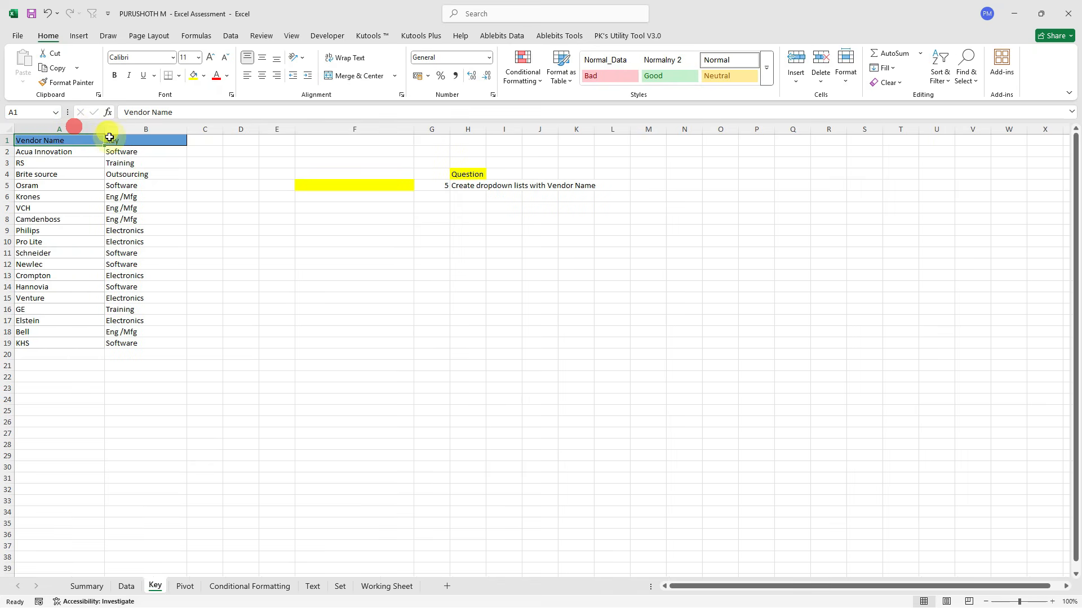
pyautogui.moveTo(129, 152); pyautogui.dragTo(131, 219)
pyautogui.click(37, 162)
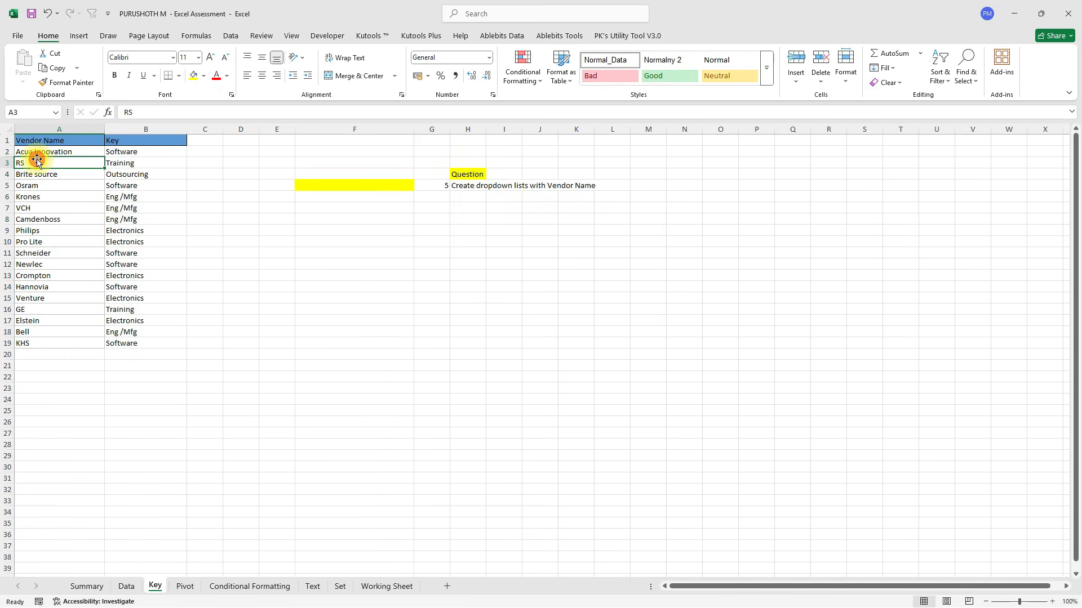
pyautogui.click(128, 162)
pyautogui.click(126, 587)
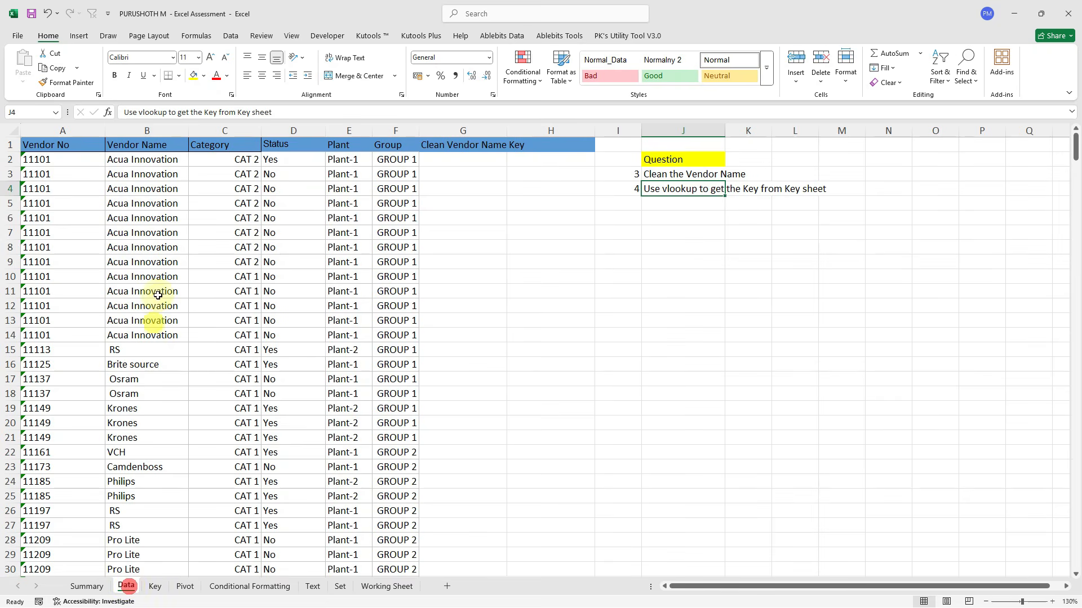
pyautogui.click(120, 350)
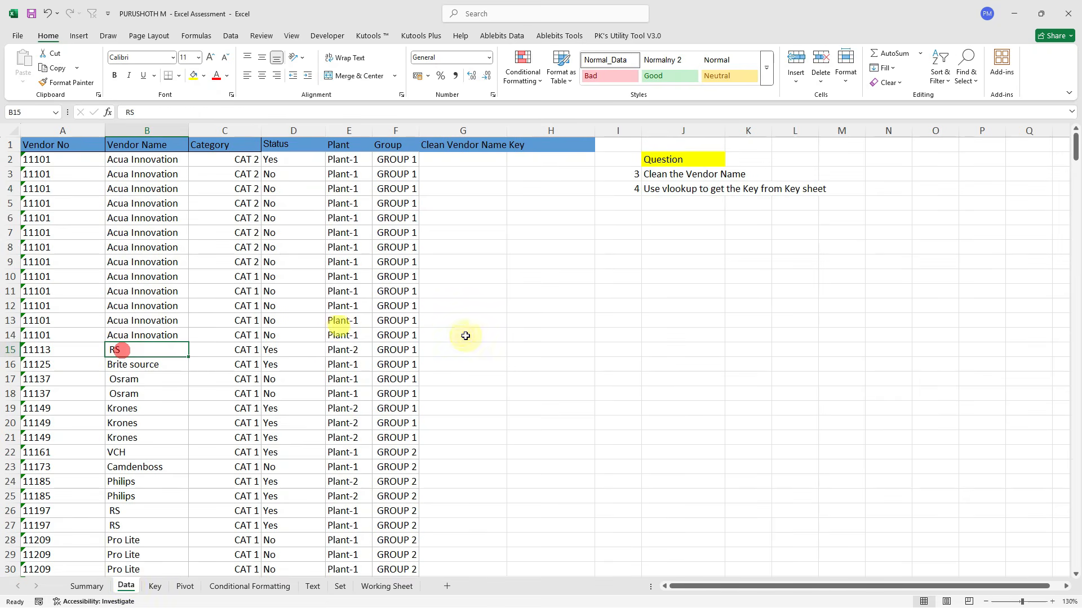
pyautogui.click(528, 342)
# Enter =VLOOKUP(G2,Key!$A:$B,2,FALSE) in Data cell H2.
pyautogui.click(518, 157)
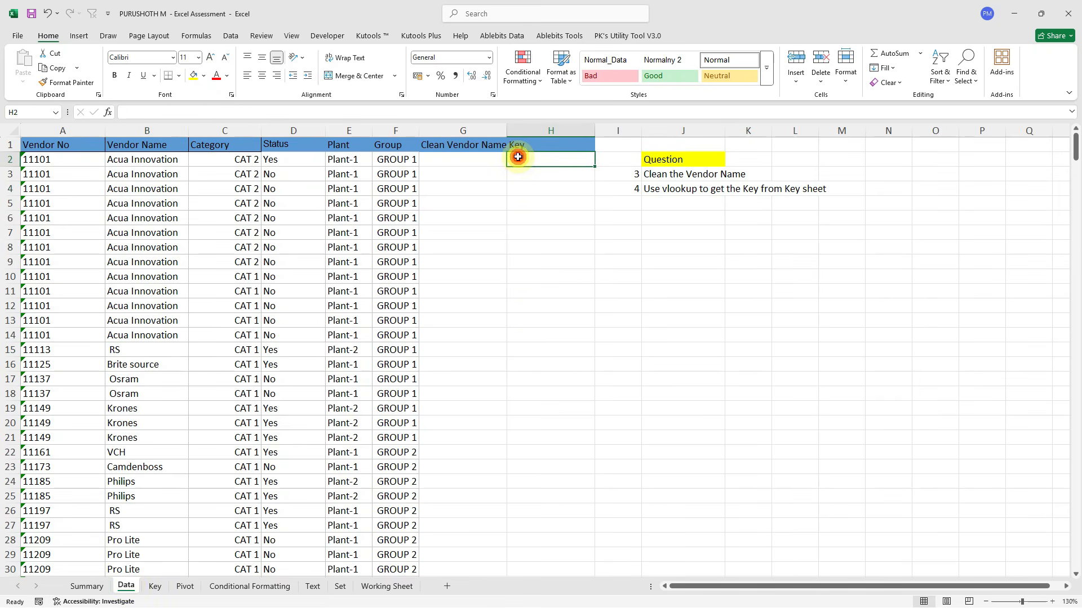
pyautogui.write('=VLOOKUP(')
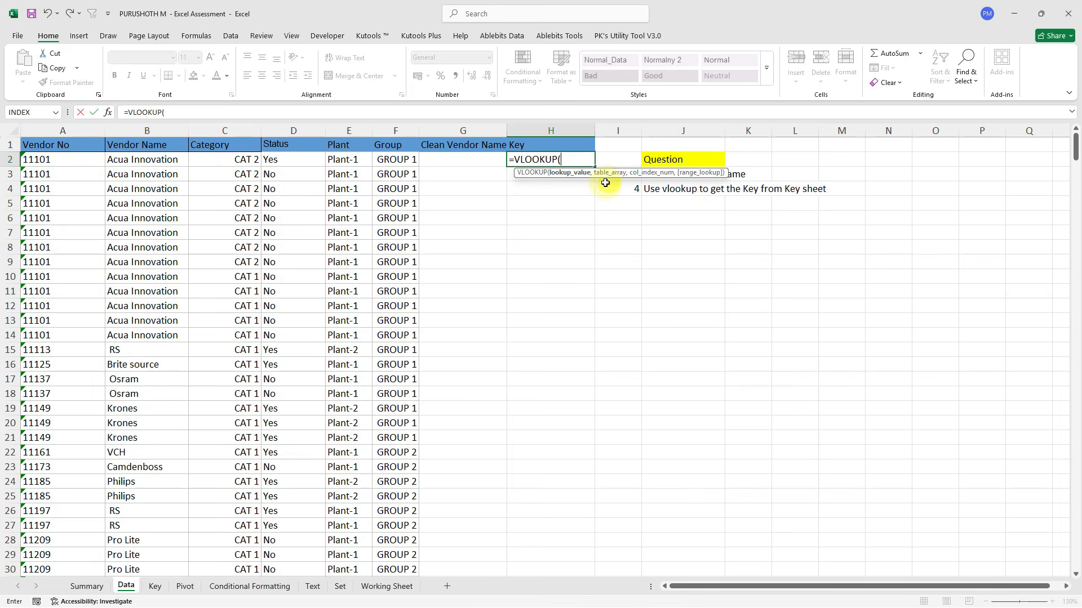
pyautogui.click(453, 161)
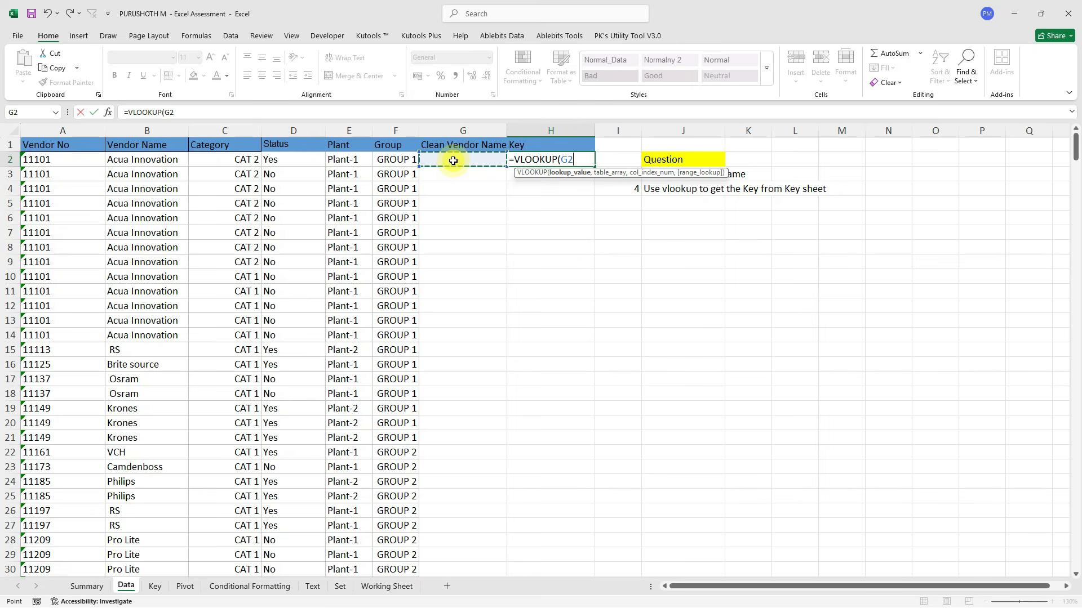
pyautogui.write(',')
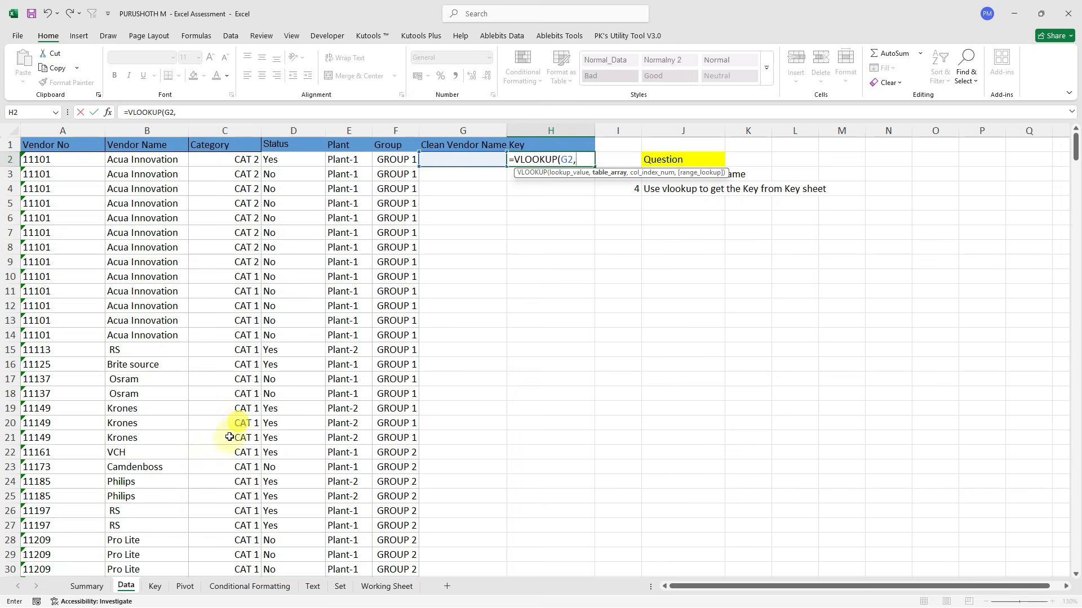
pyautogui.click(155, 588)
pyautogui.moveTo(45, 133); pyautogui.dragTo(131, 129)
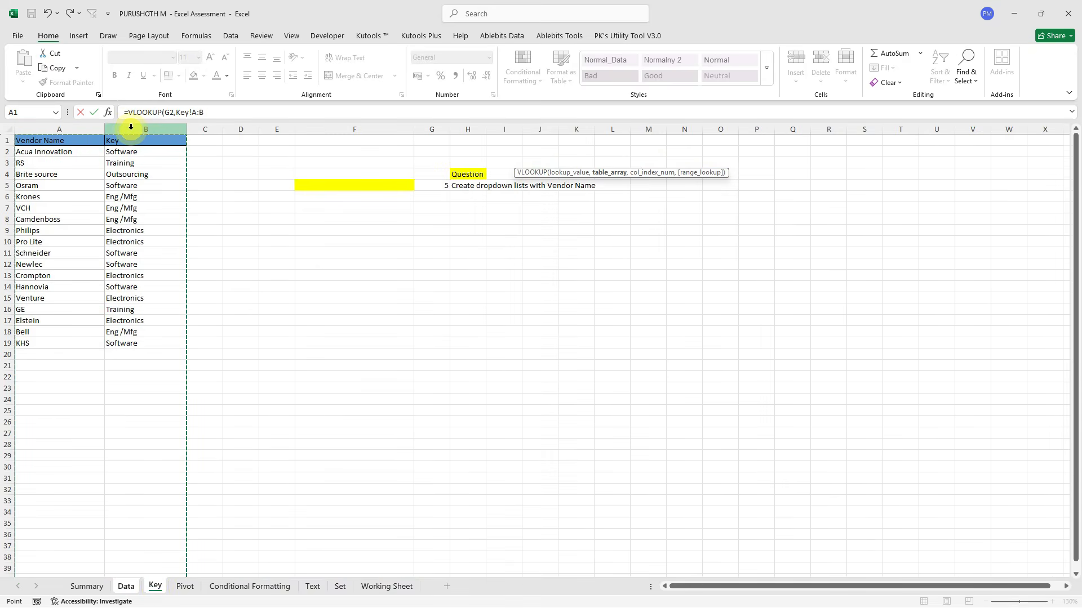
pyautogui.press('F4')
pyautogui.write(',')
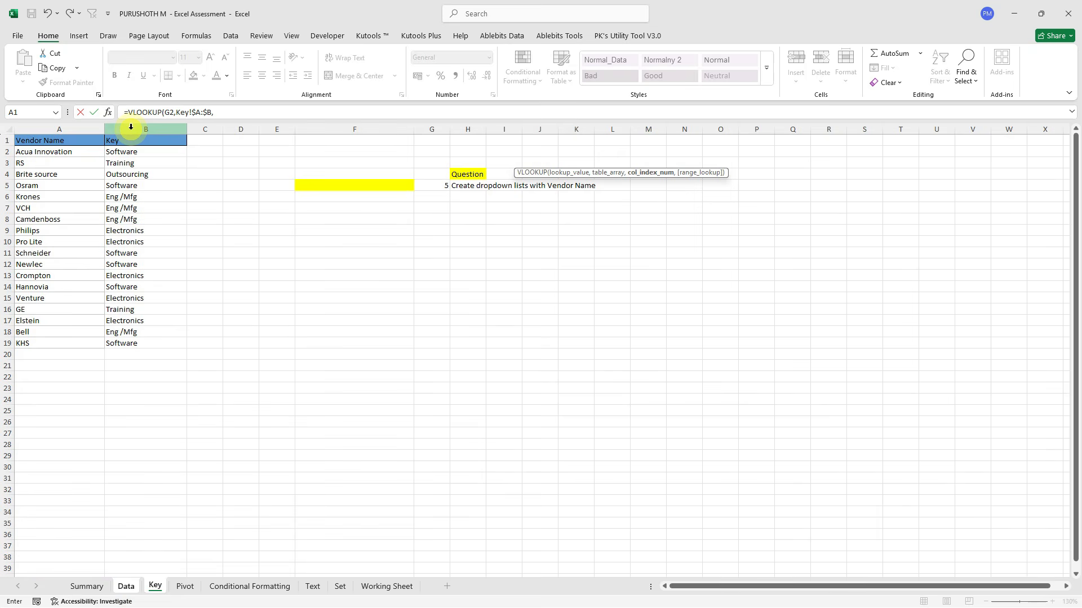
pyautogui.write('2,')
pyautogui.press('Down')
pyautogui.press('Tab')
pyautogui.write(')')
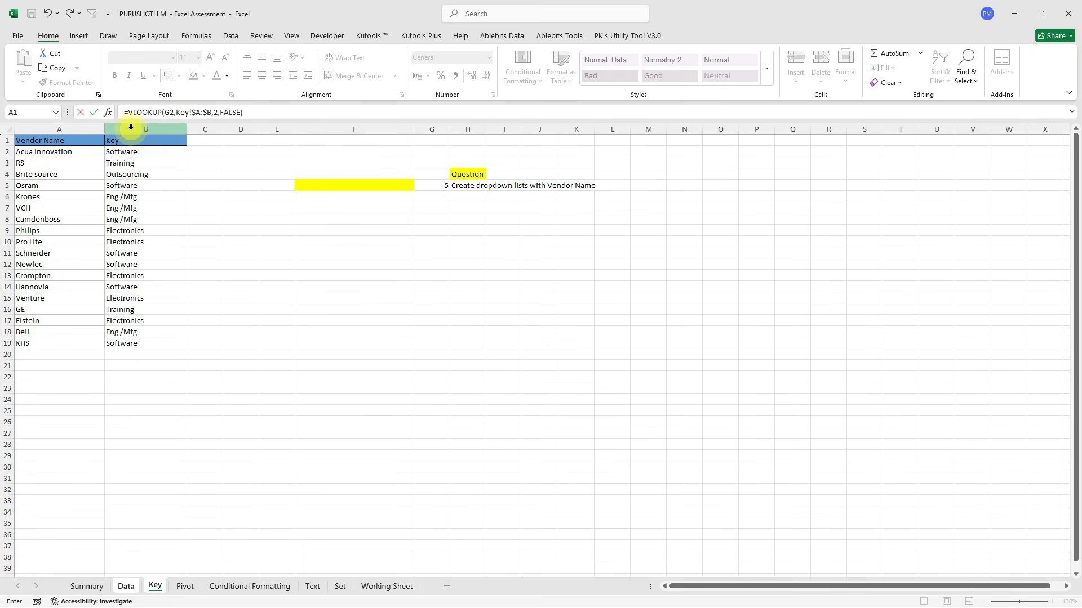
pyautogui.press('Return')
# Fill the VLOOKUP down H2:H459, with every row returning #N/A.
pyautogui.click(395, 288)
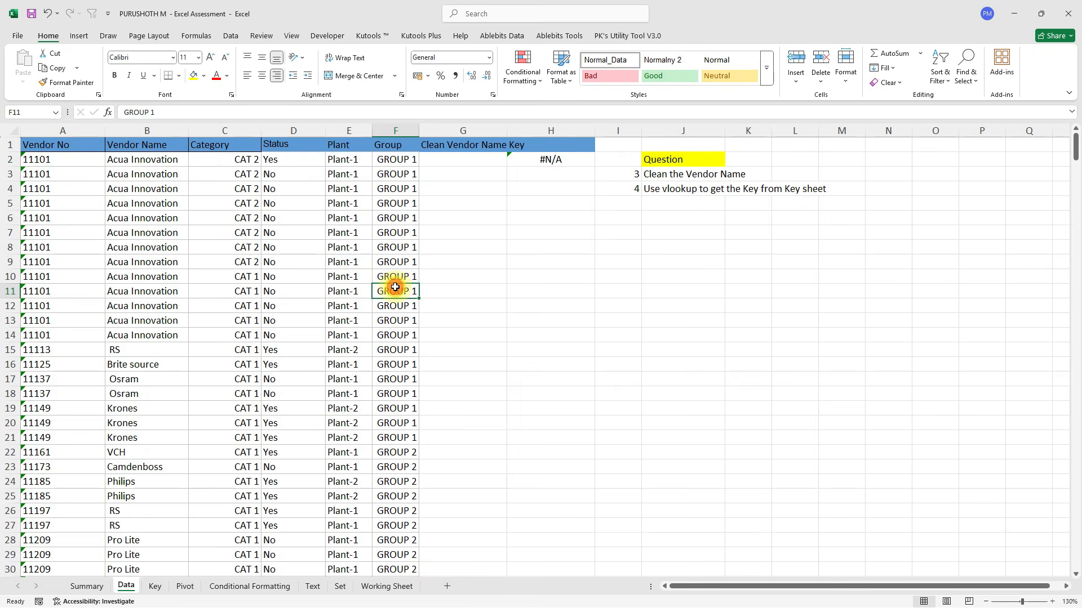
pyautogui.hotkey('ctrl', 'Down')
pyautogui.press('Right')
pyautogui.press('Right')
pyautogui.hotkey('ctrl', 'shift', 'Up')
pyautogui.hotkey('ctrl', 'd')
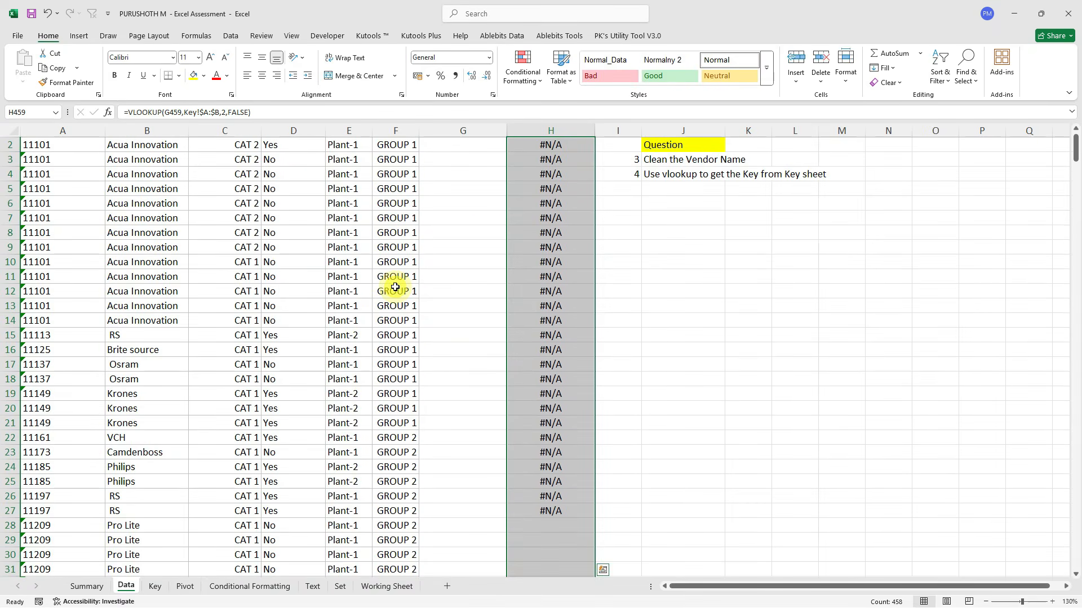
pyautogui.scroll(1, 555, 228)
# Enter =TRIM(B2) in G2 and fill it down Clean Vendor Name to row 459.
pyautogui.click(464, 158)
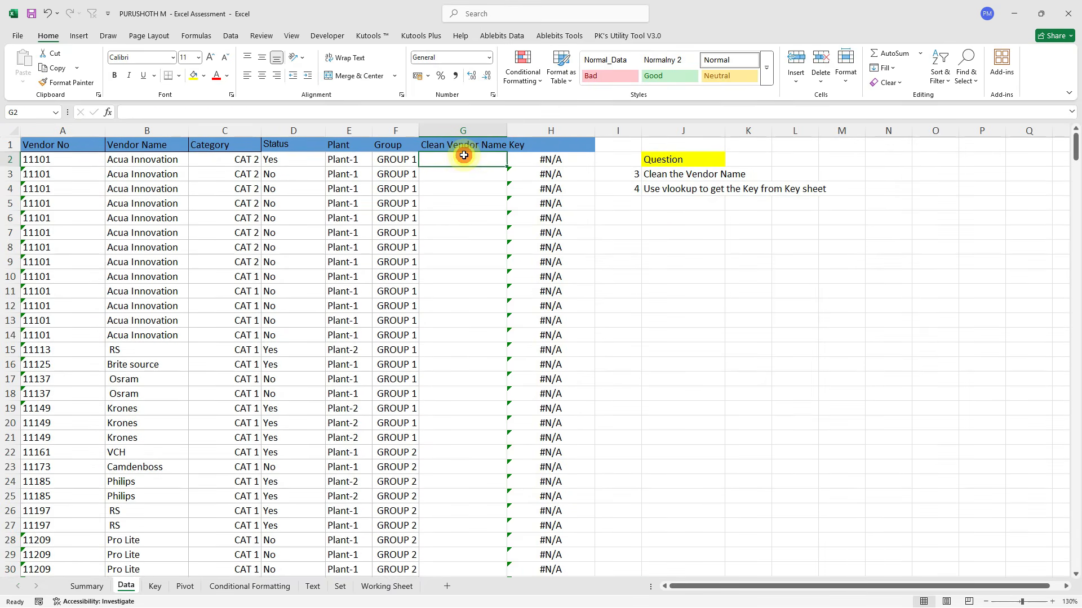
pyautogui.write('=tr')
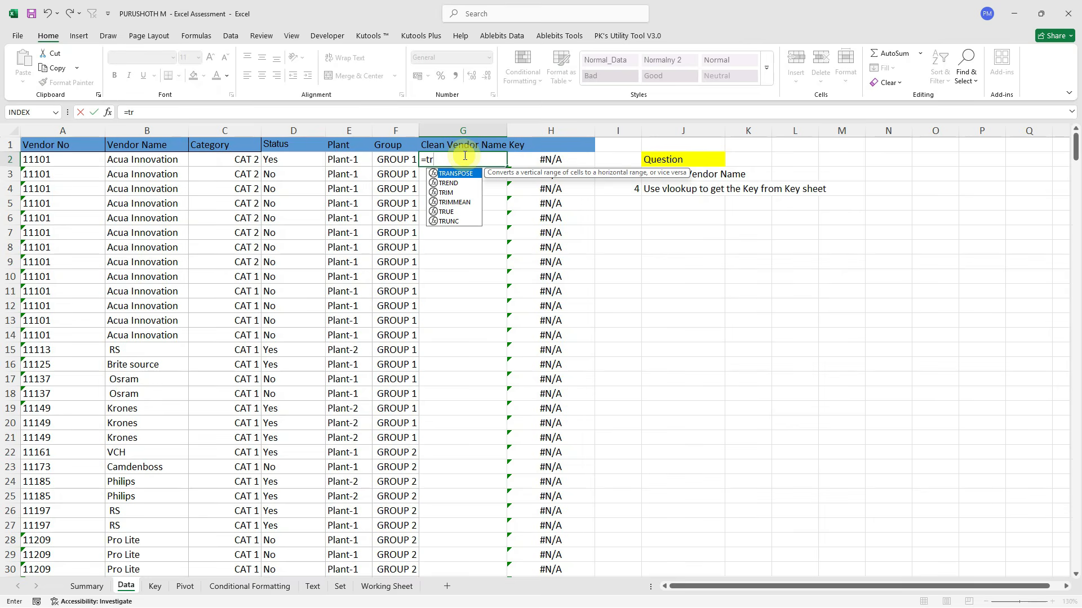
pyautogui.press('Down')
pyautogui.press('Down')
pyautogui.press('Tab')
pyautogui.press('Left')
pyautogui.press('Left')
pyautogui.press('Left')
pyautogui.press('Left')
pyautogui.press('Left')
pyautogui.press('Return')
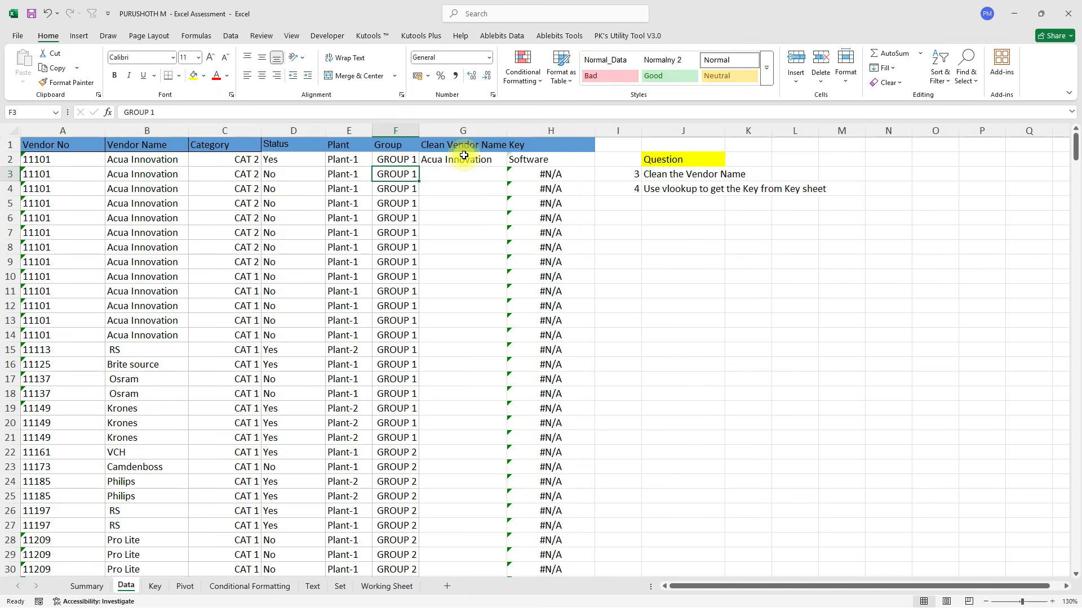
pyautogui.hotkey('ctrl', 'Down')
pyautogui.press('Right')
pyautogui.hotkey('ctrl', 'shift', 'Up')
pyautogui.hotkey('ctrl', 'd')
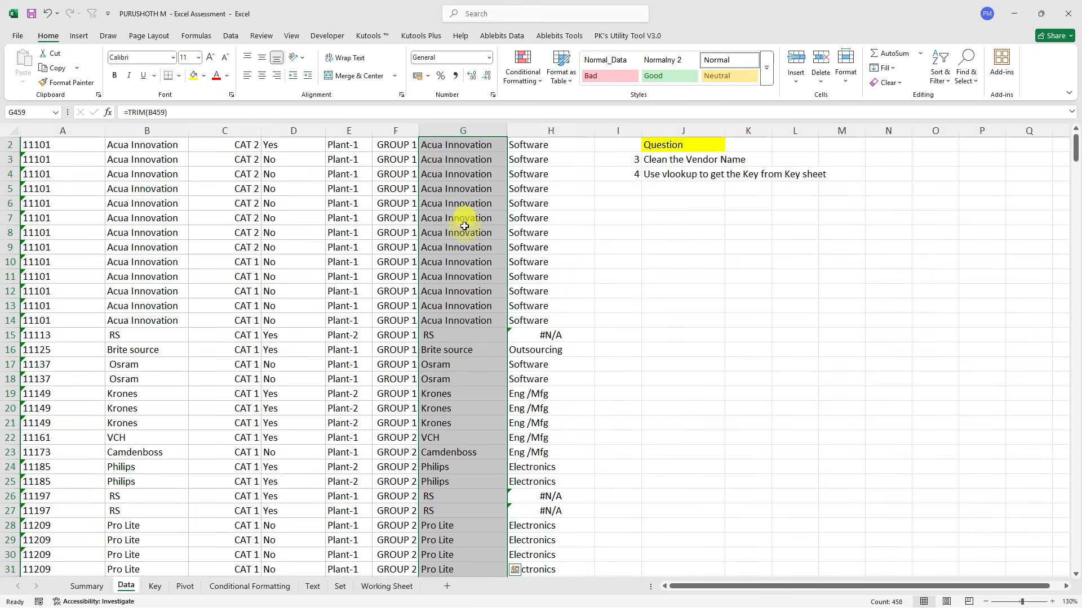
pyautogui.scroll(1, 464, 226)
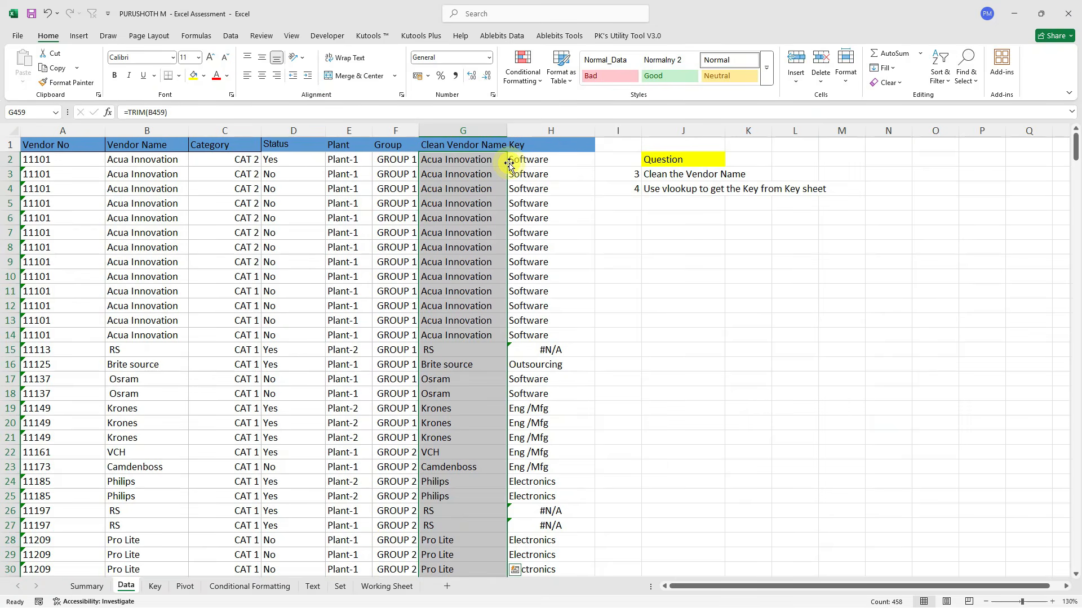
# Turn on table filters and show only rows whose Key is #N/A.
pyautogui.click(544, 158)
pyautogui.press('Up')
pyautogui.hotkey('ctrl', 'shift', 'l')
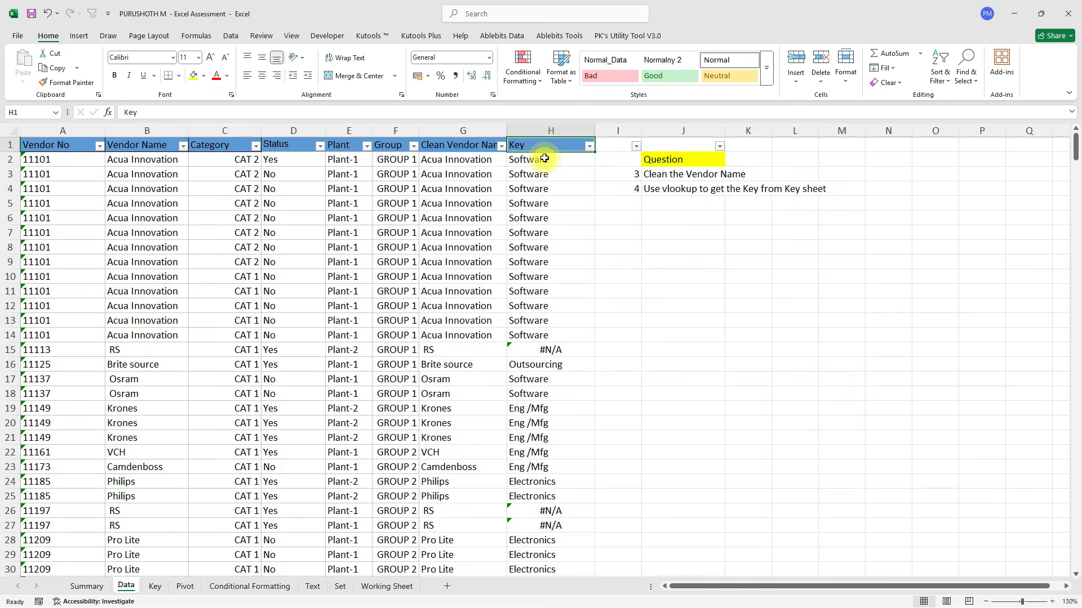
pyautogui.hotkey('alt', 'Down')
pyautogui.click(494, 295)
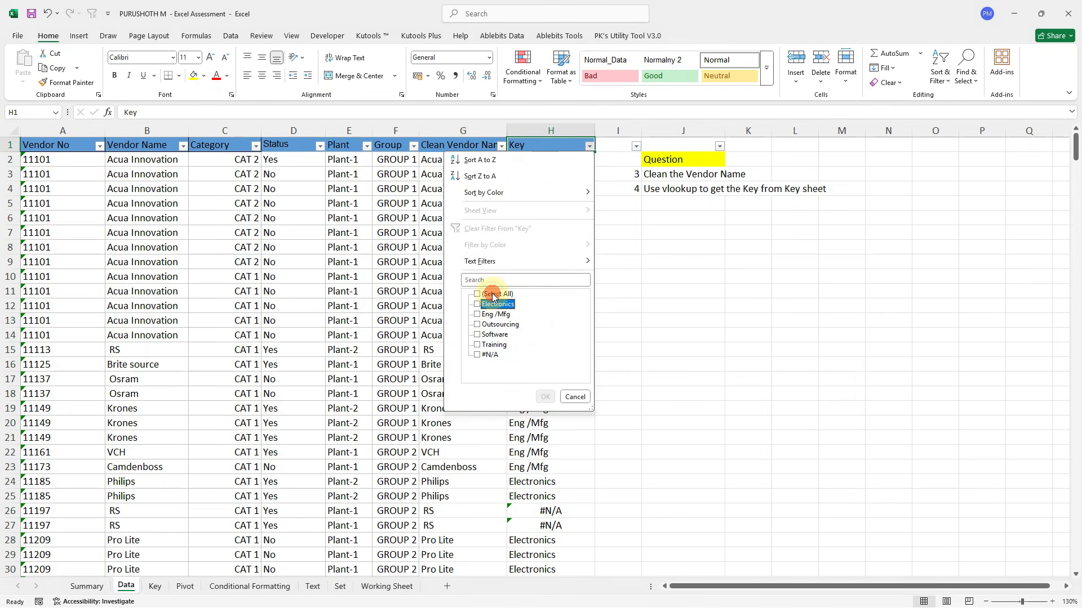
pyautogui.press('Down')
pyautogui.press('Down')
pyautogui.press('Down')
pyautogui.press('Return')
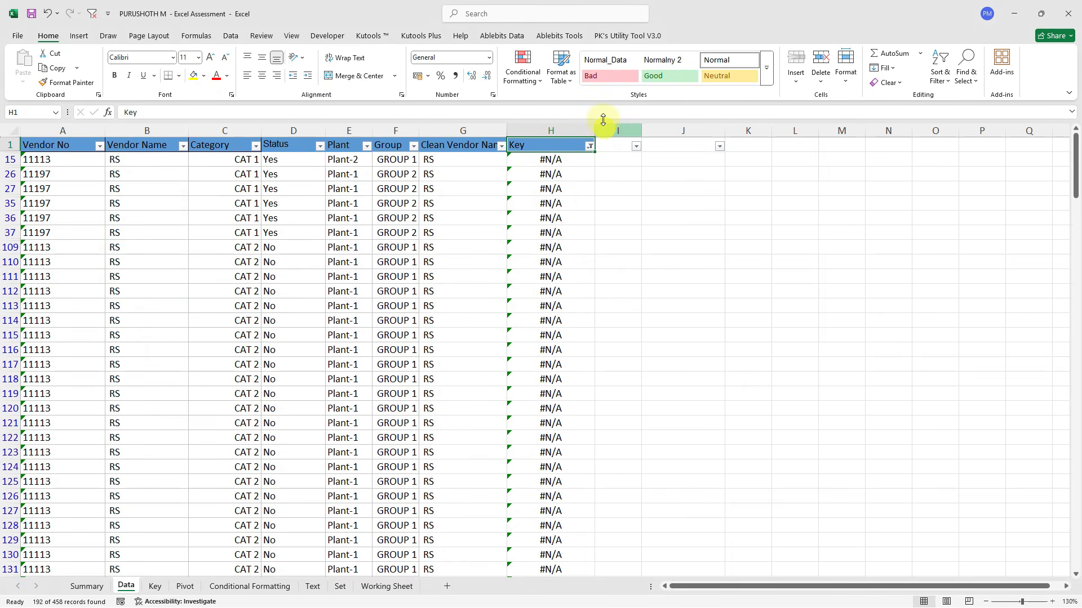
# Inspect the unmatched RS cleaned name against the existing name and filter lists.
pyautogui.click(539, 158)
pyautogui.press('Left')
pyautogui.hotkey('alt', 'Down')
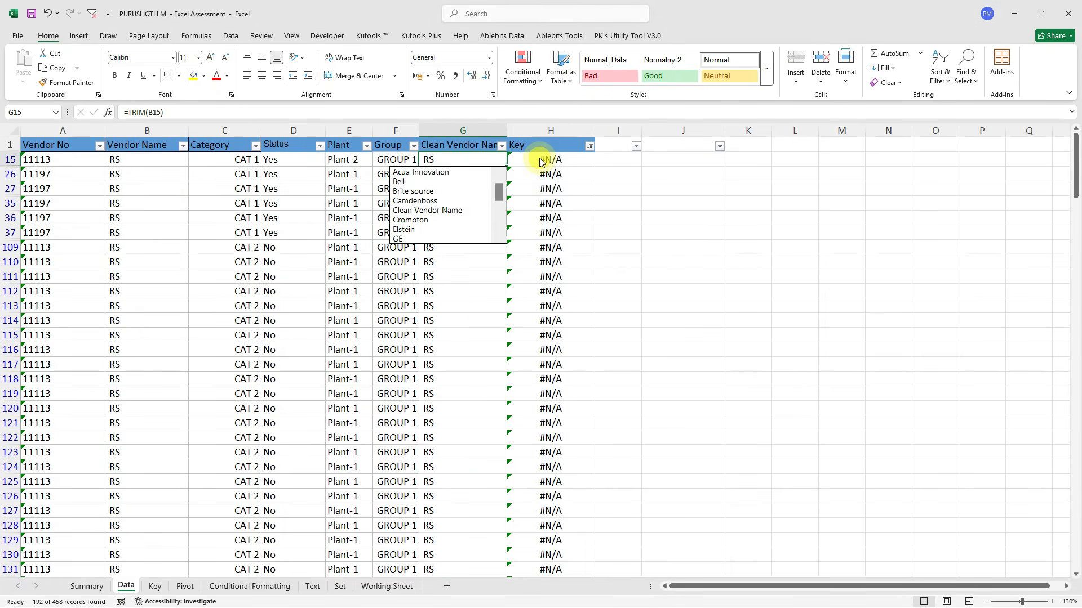
pyautogui.press('Escape')
pyautogui.click(501, 146)
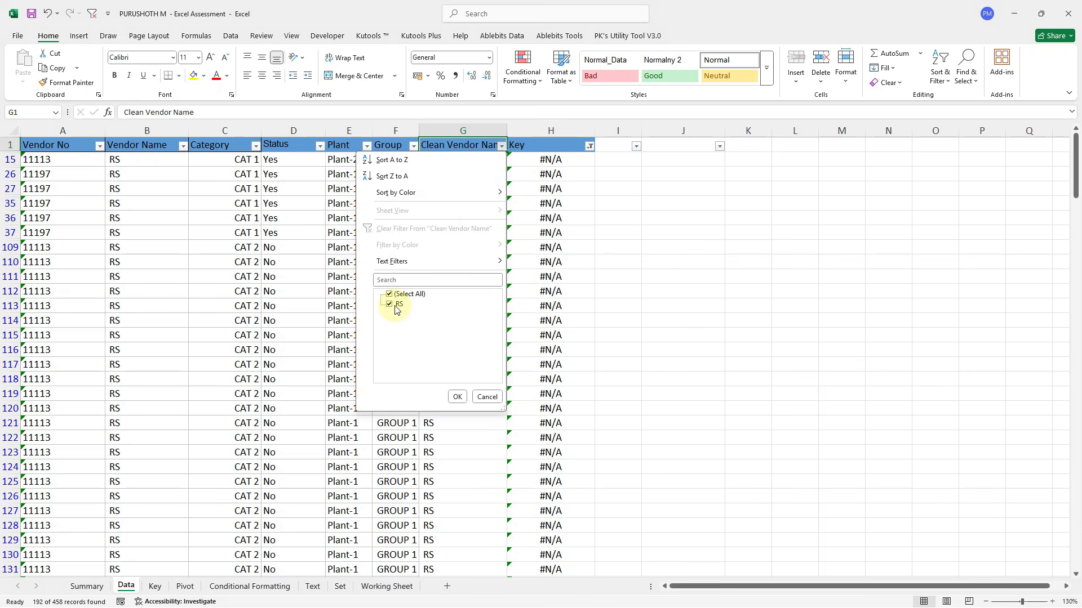
pyautogui.press('Return')
# Edit the RS vendor name in B15, undo the edit, and remove the filters.
pyautogui.click(116, 158)
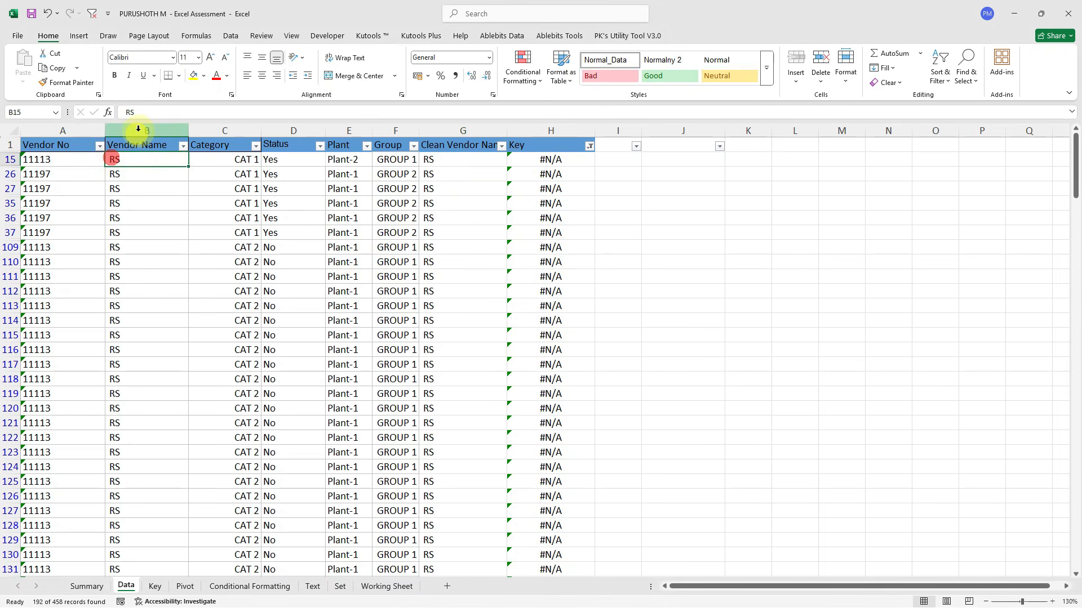
pyautogui.click(129, 116)
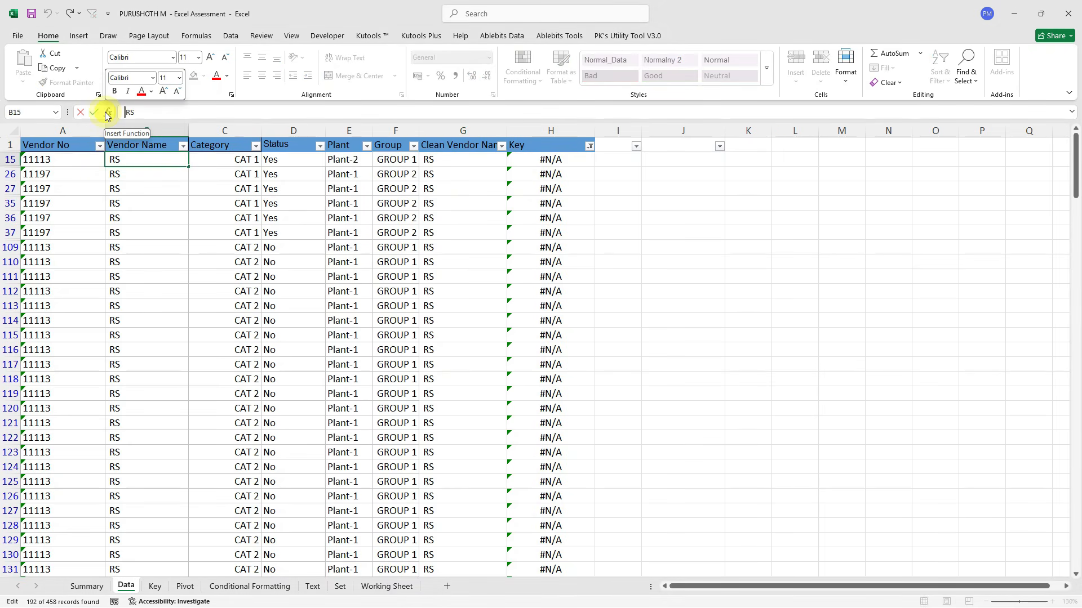
pyautogui.press('Return')
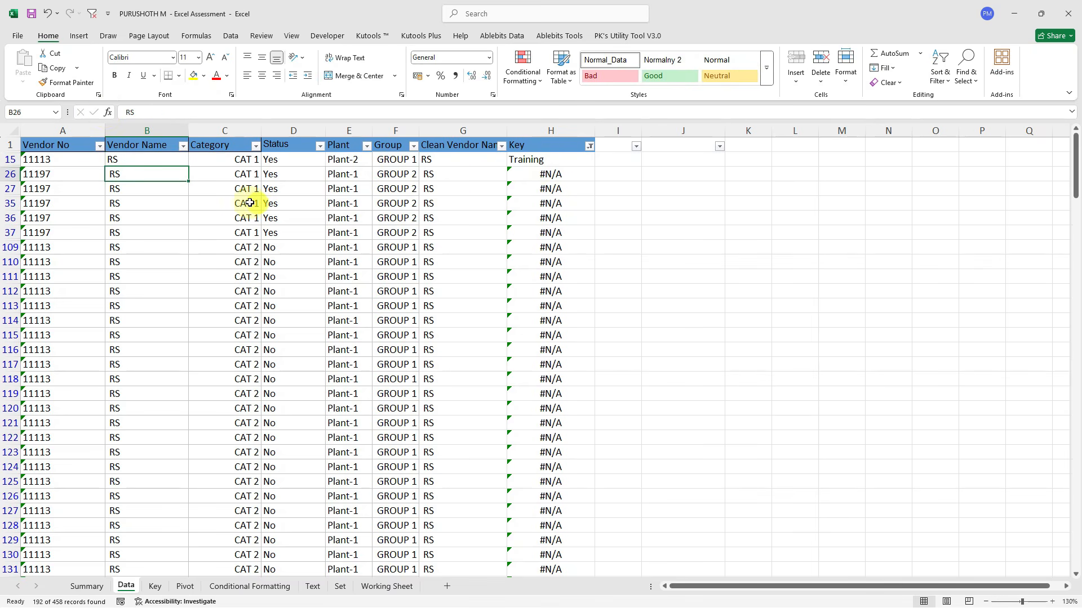
pyautogui.hotkey('ctrl', 'z')
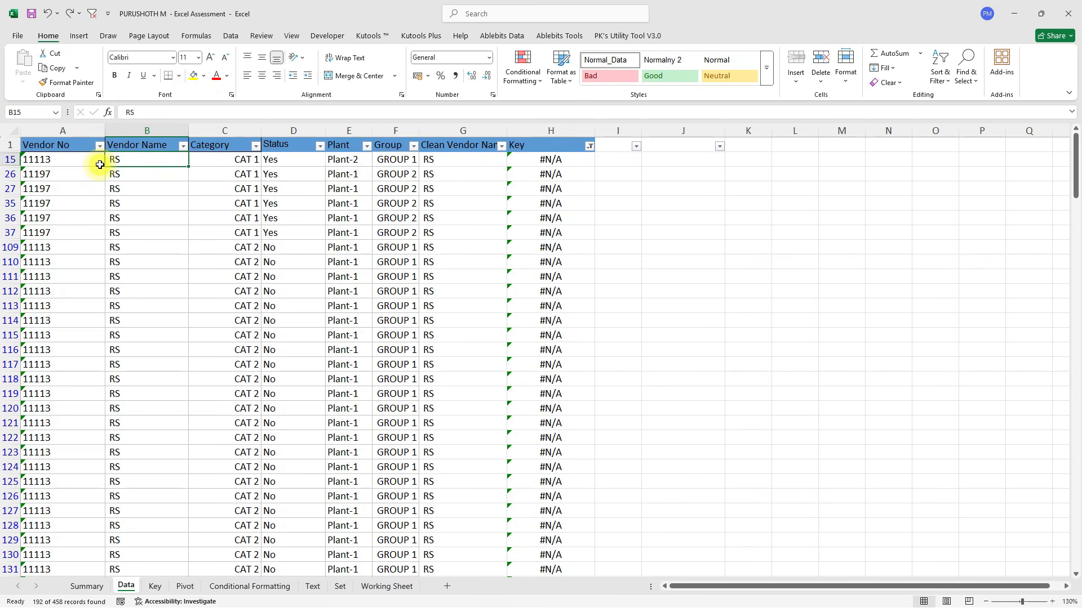
pyautogui.hotkey('ctrl', 'Up')
pyautogui.hotkey('ctrl', 'shift', 'l')
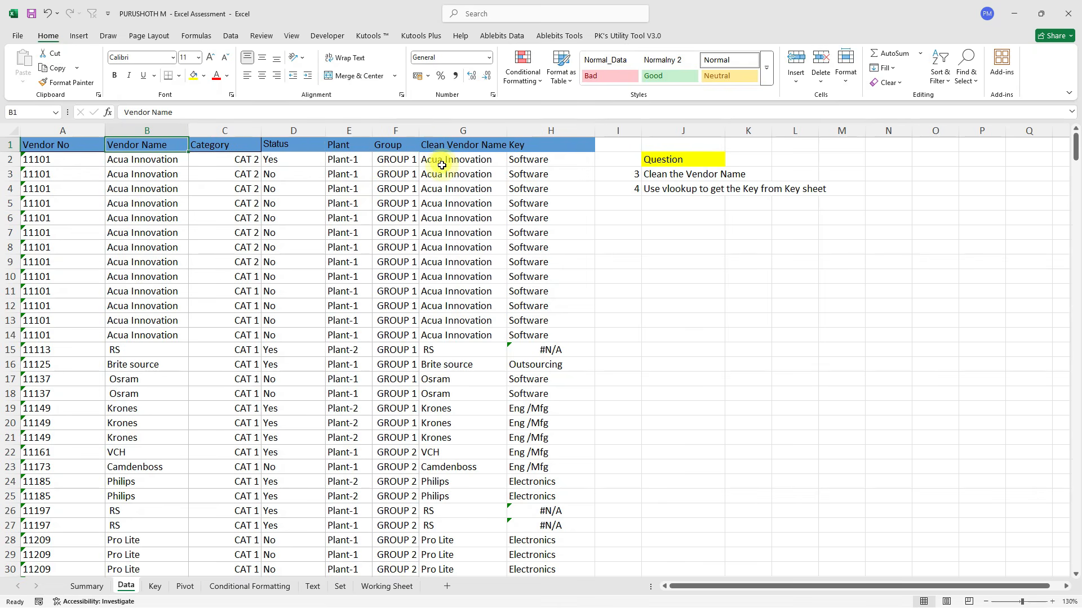
# Change G2 to =TRIM(SUBSTITUTE(B2,CHAR(160),"")) to strip non-breaking spaces.
pyautogui.click(441, 163)
pyautogui.click(169, 111)
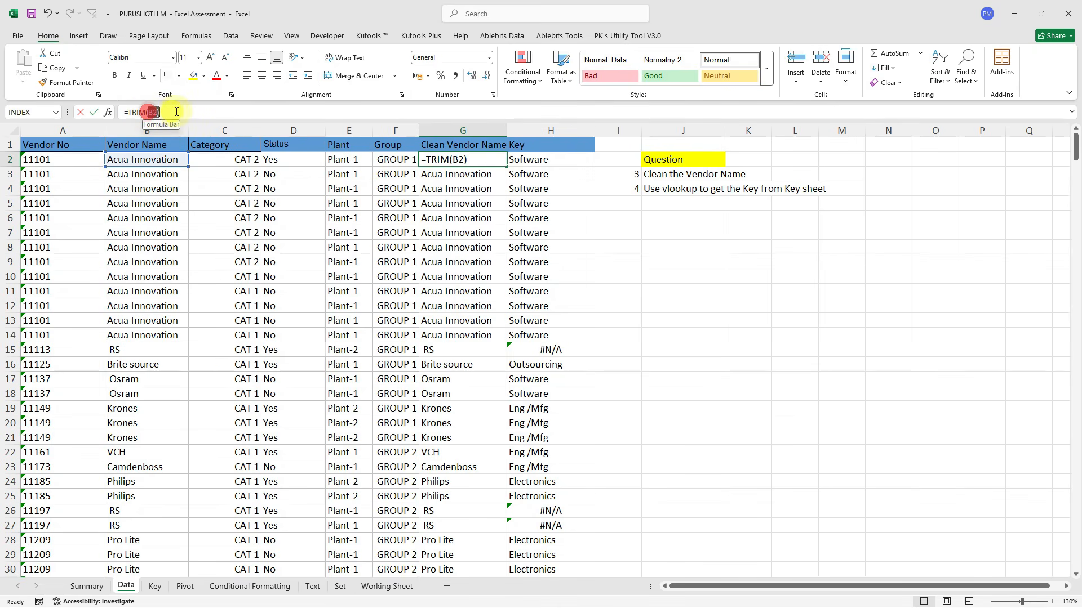
pyautogui.press('BackSpace')
pyautogui.press('BackSpace')
pyautogui.press('BackSpace')
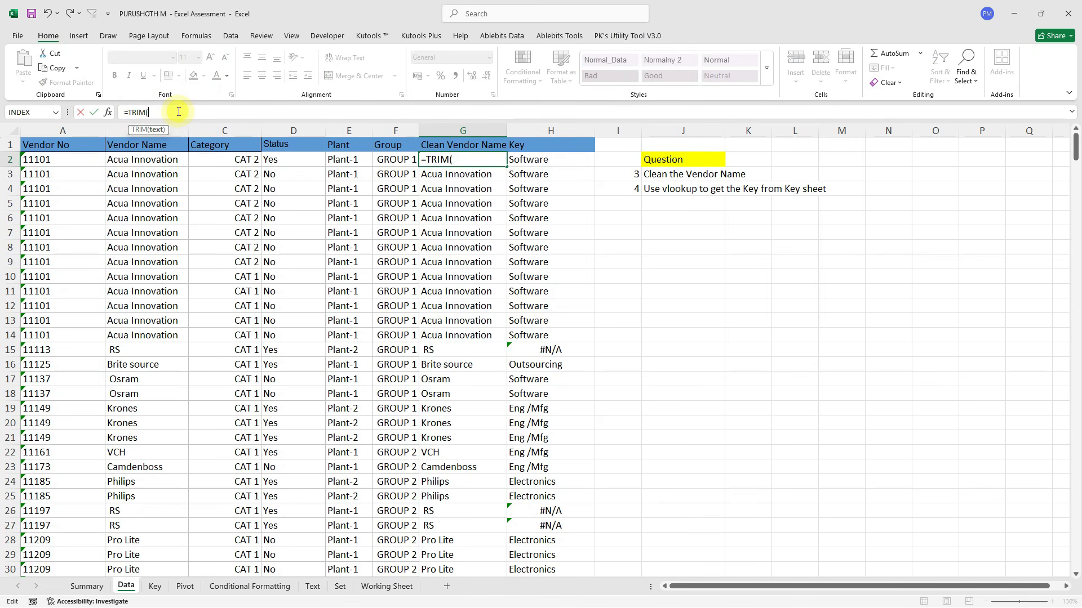
pyautogui.write('su')
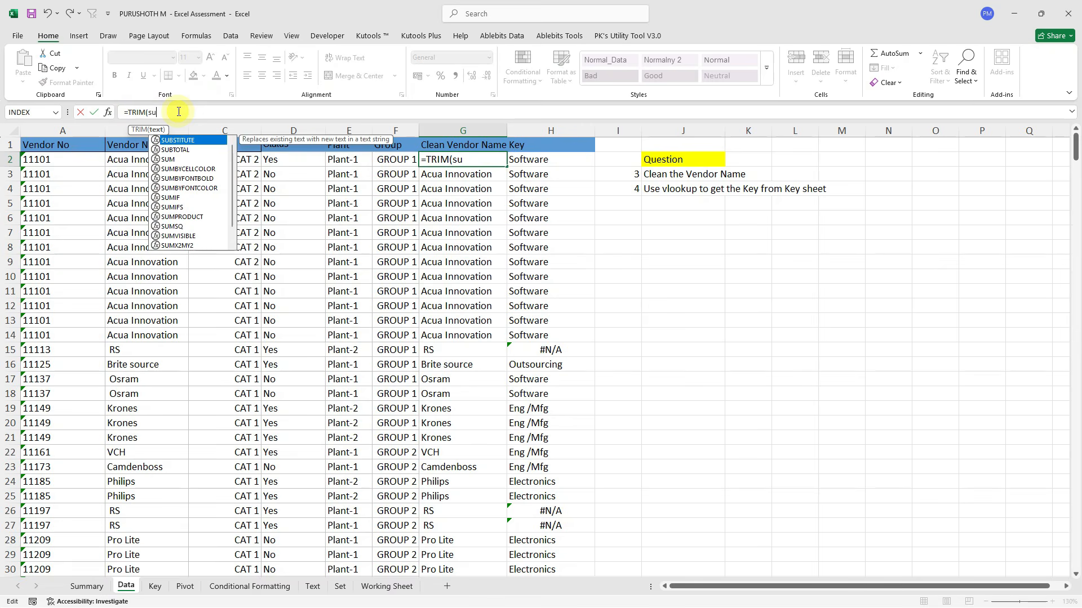
pyautogui.press('Tab')
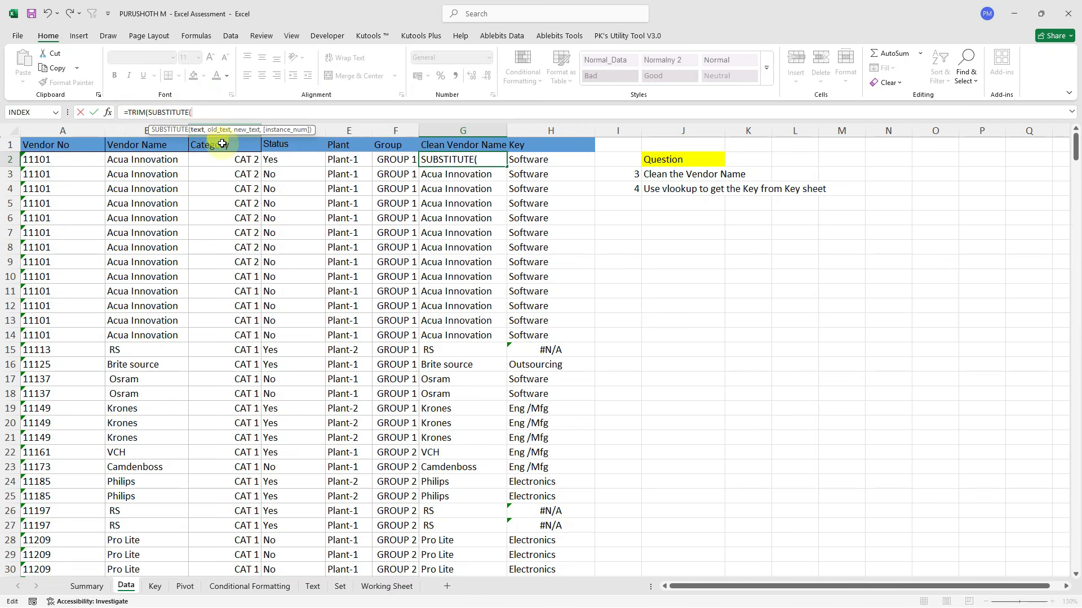
pyautogui.click(145, 162)
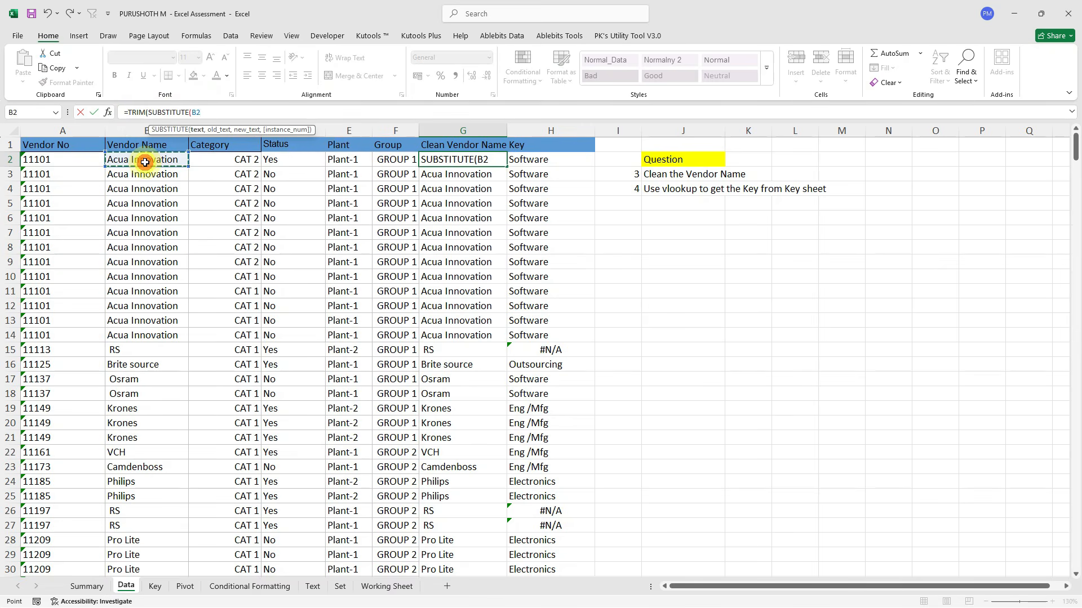
pyautogui.write(',CH')
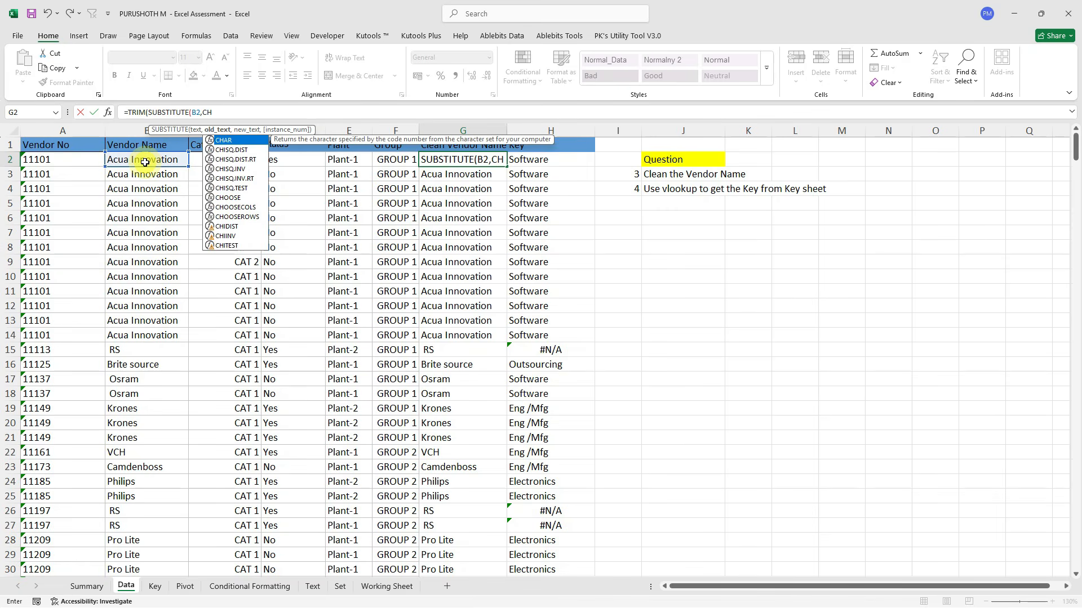
pyautogui.press('Tab')
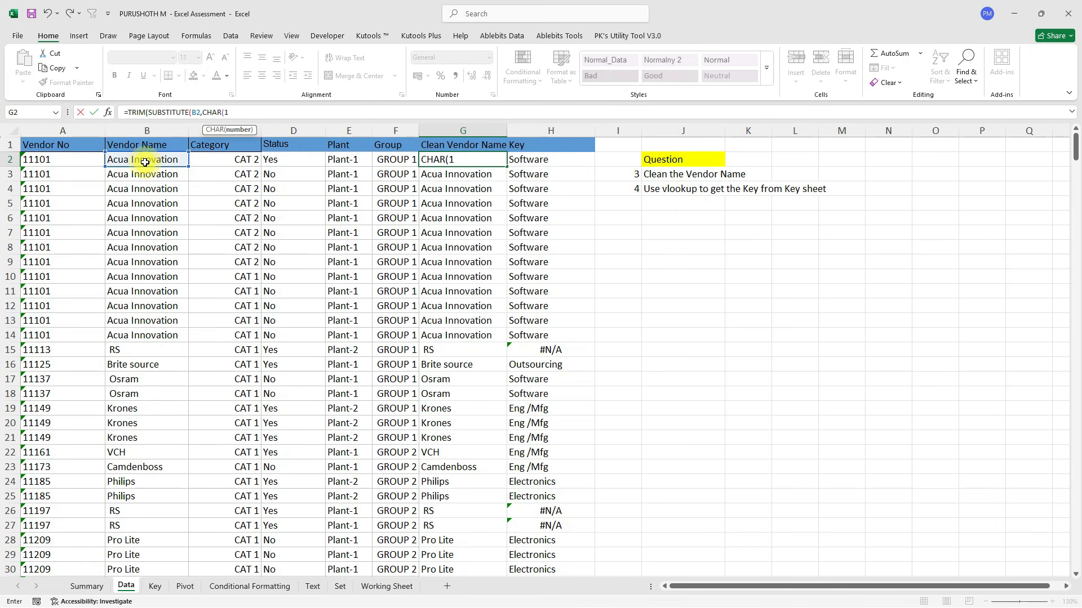
pyautogui.write(')')
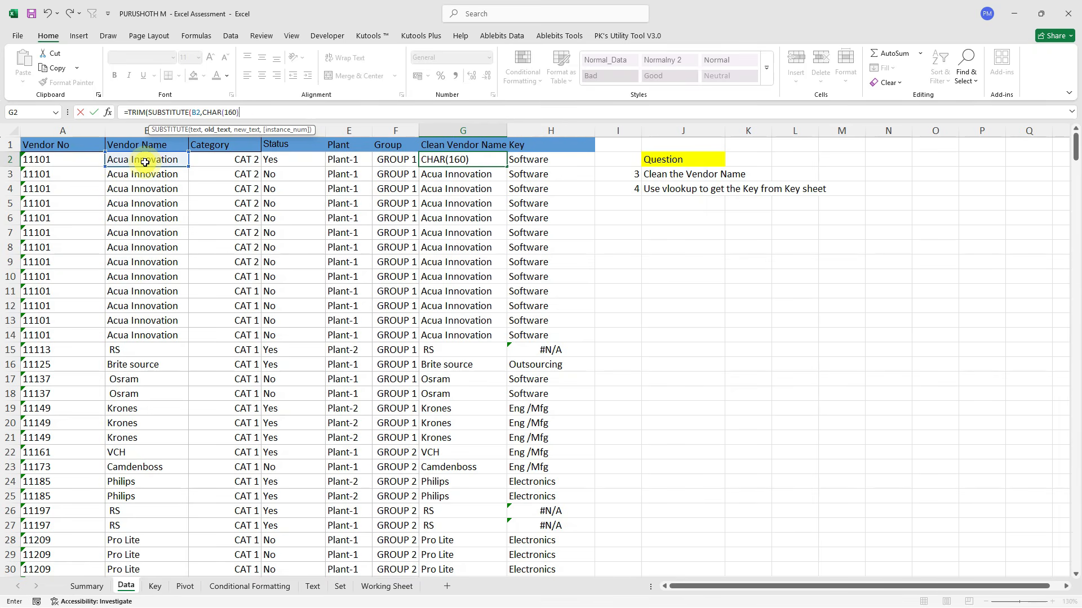
pyautogui.write(',"")')
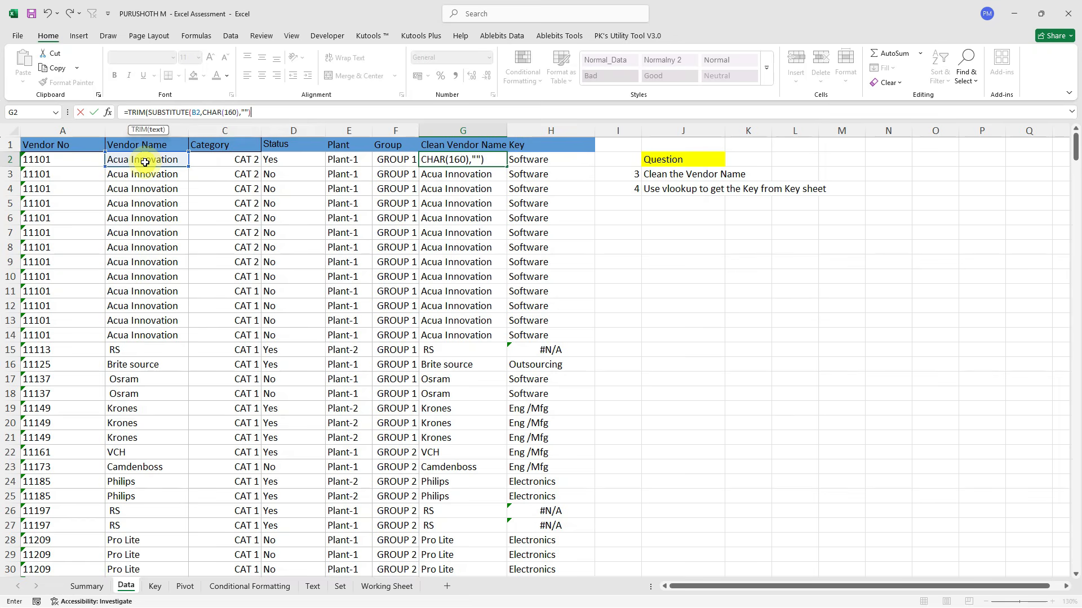
pyautogui.press('Return')
pyautogui.press('Return')
# Copy the new formula down Clean Vendor Name and re-enable the table filters.
pyautogui.press('Up')
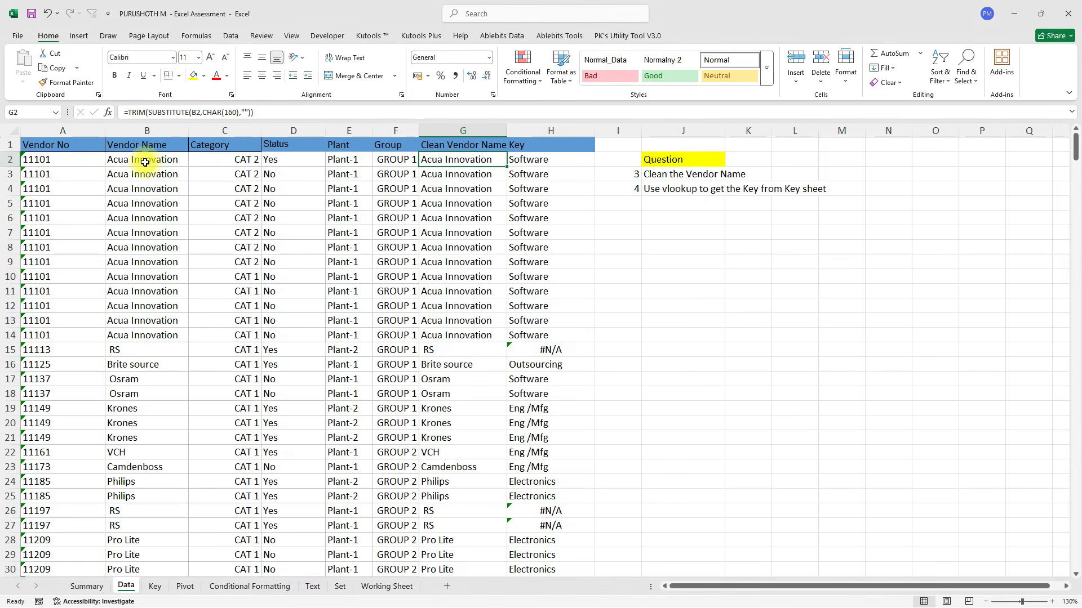
pyautogui.hotkey('ctrl', 'shift', 'Down')
pyautogui.press('Up')
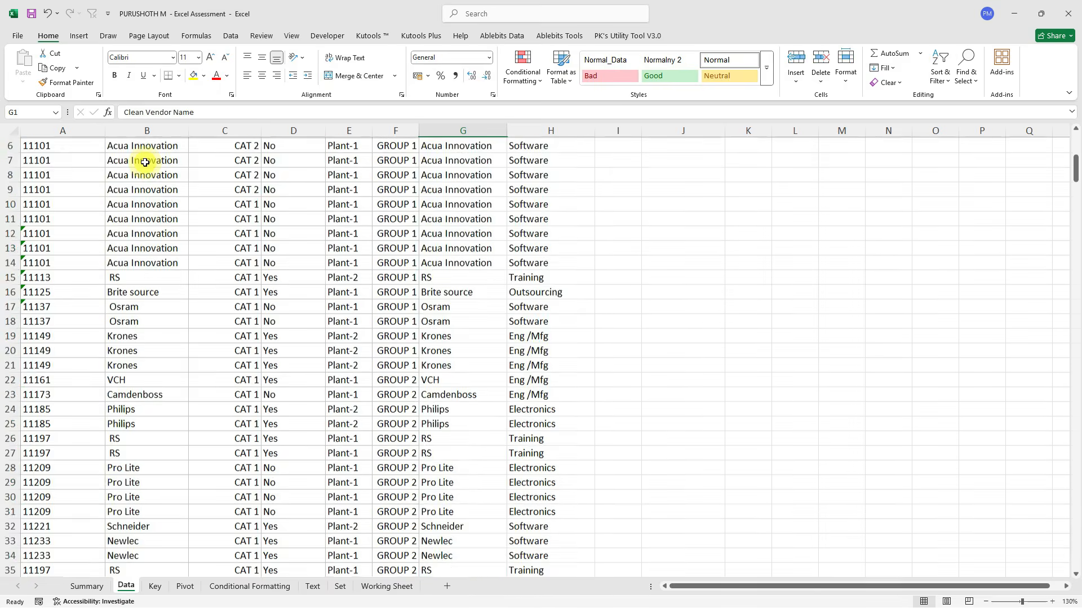
pyautogui.press('Right')
pyautogui.hotkey('ctrl', 'shift', 'l')
pyautogui.hotkey('alt', 'Down')
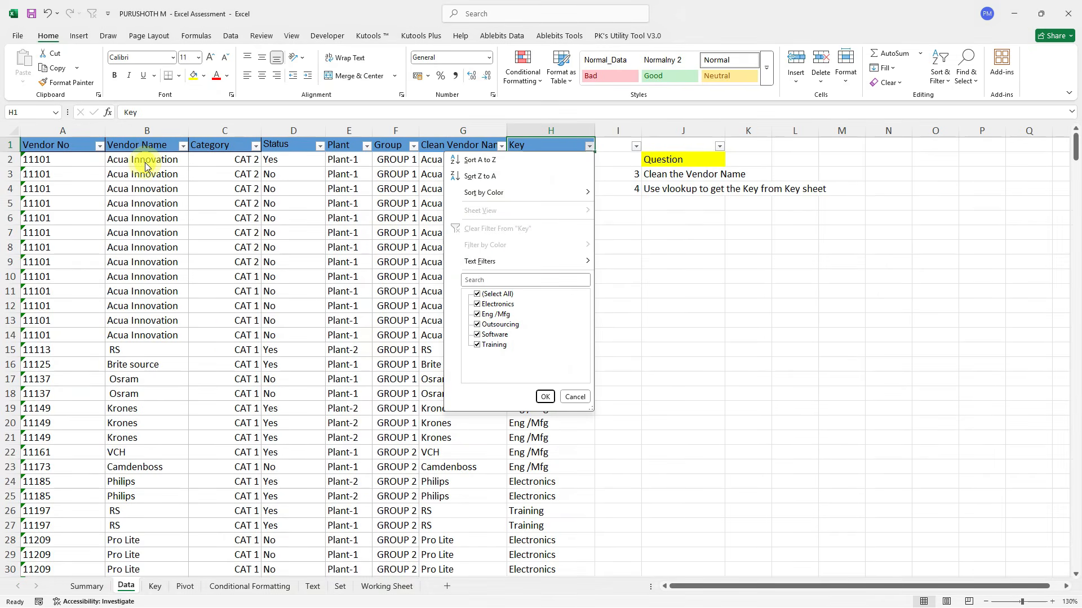
pyautogui.click(507, 291)
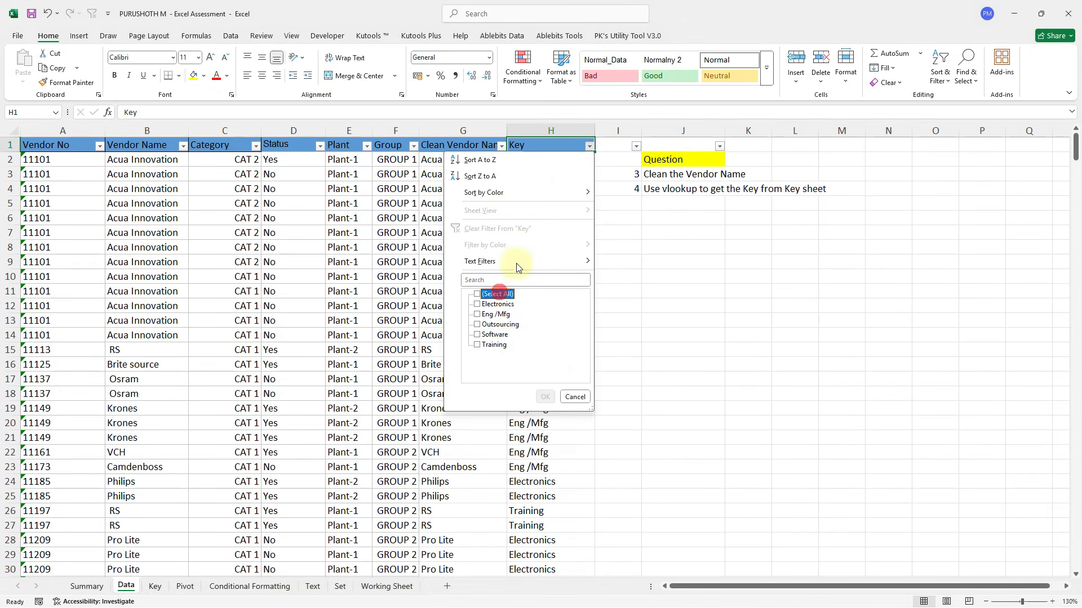
pyautogui.click(552, 160)
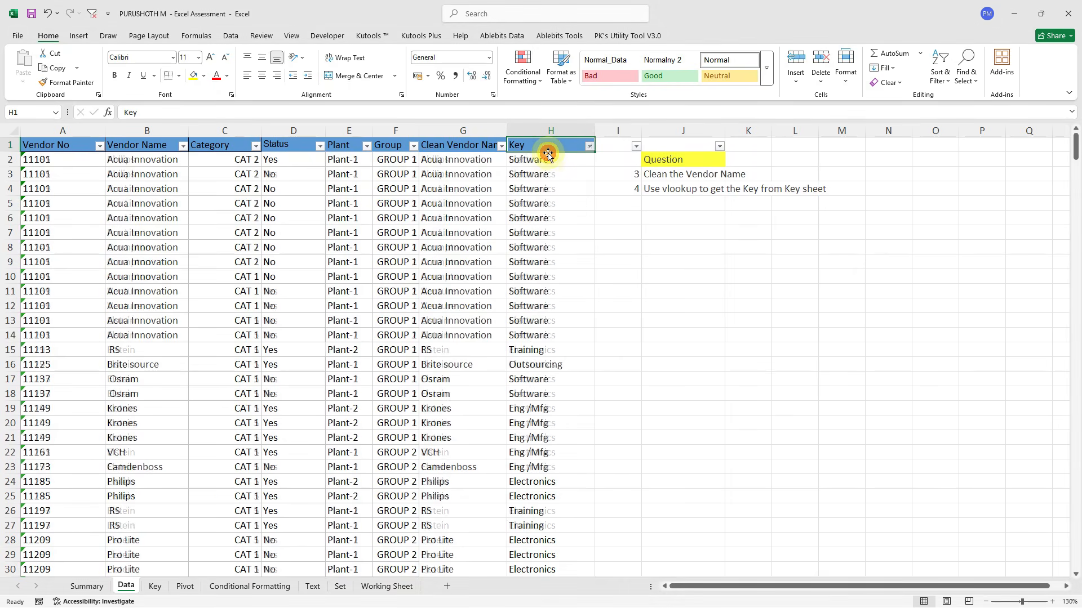
pyautogui.hotkey('ctrl', 'shift', 'l')
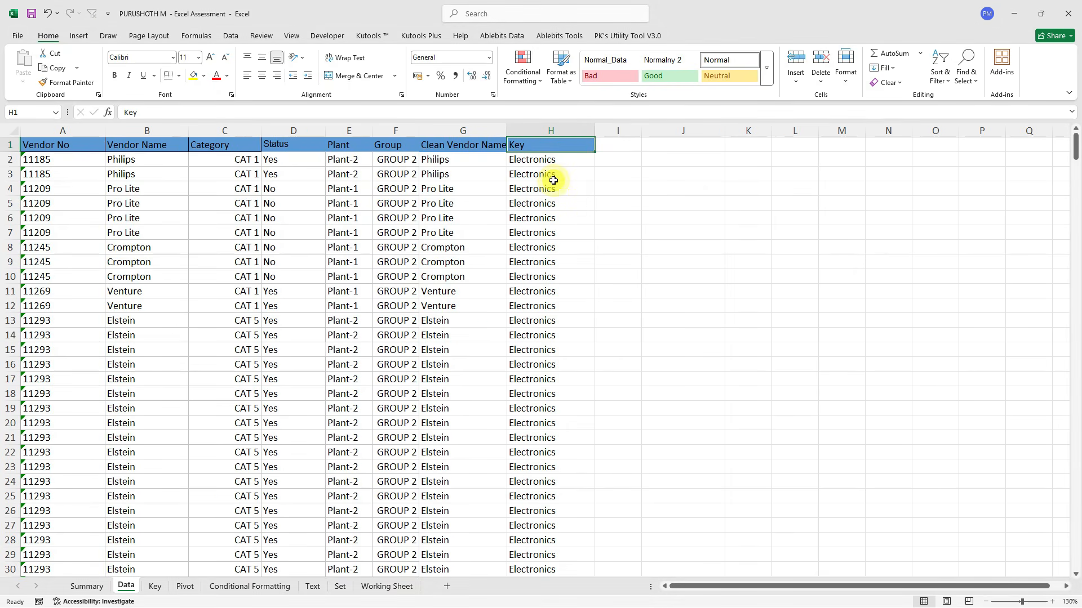
pyautogui.click(471, 178)
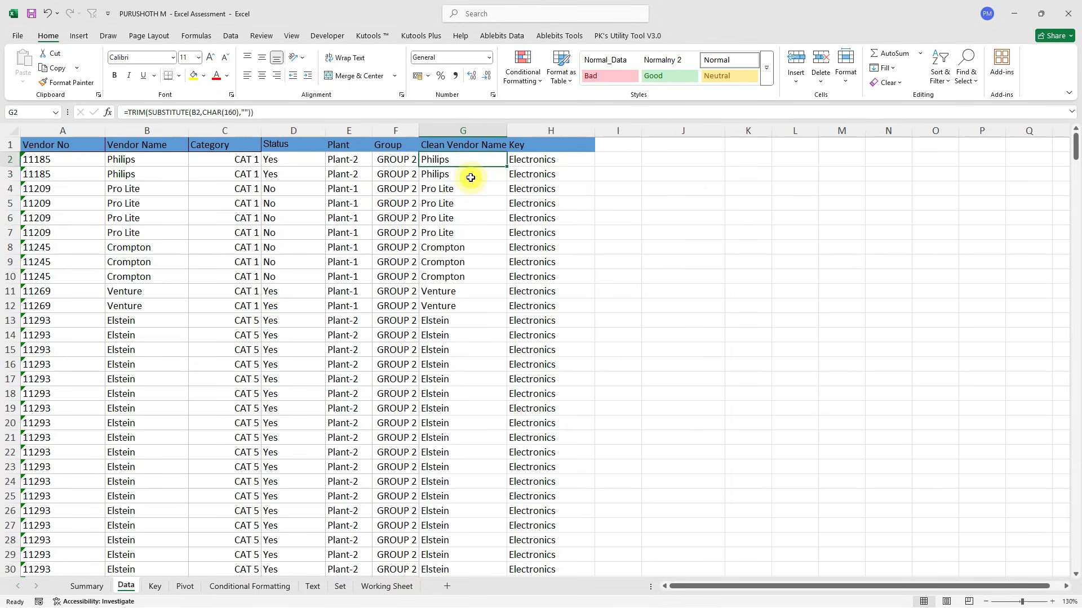
pyautogui.hotkey('ctrl', 'z')
pyautogui.hotkey('ctrl', 'z')
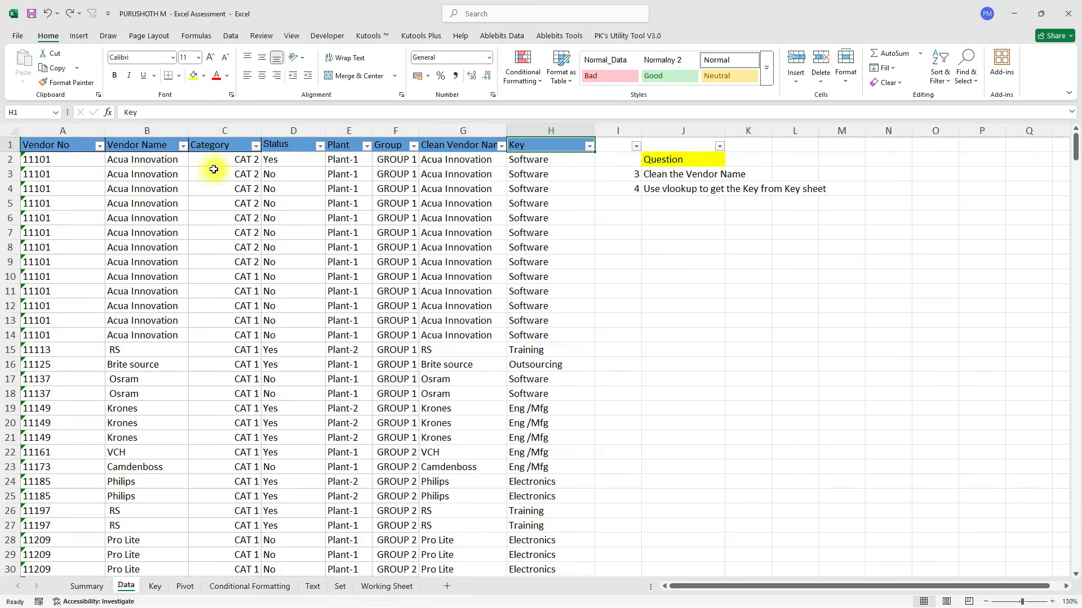
pyautogui.click(127, 348)
pyautogui.click(127, 110)
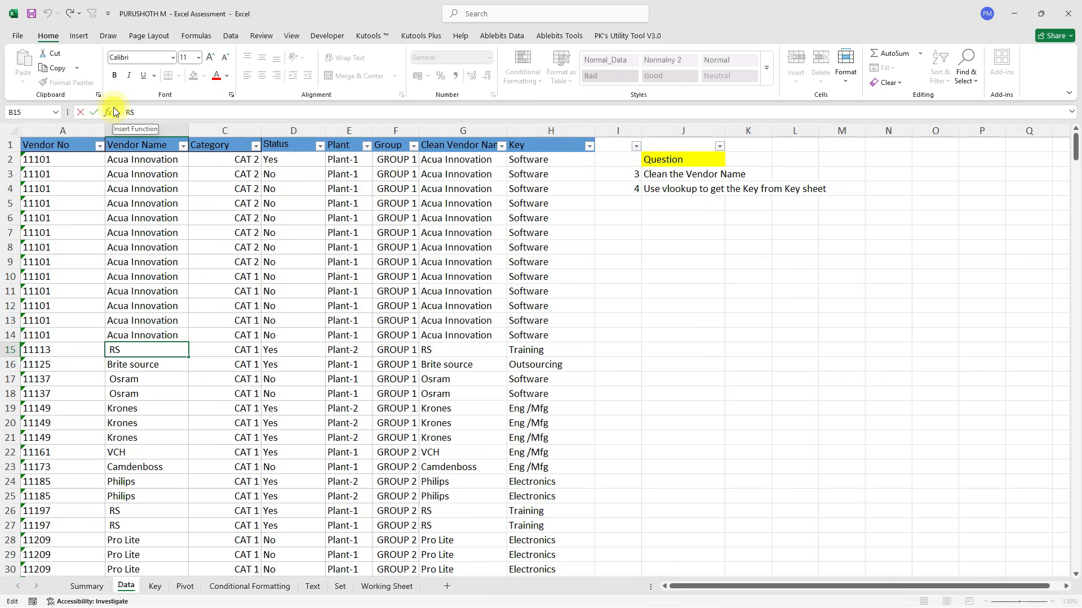
# Sort the Key sheet's Vendor Name column A to Z and select F5 for question 5's dropdown.
pyautogui.scroll(3, 249, 249)
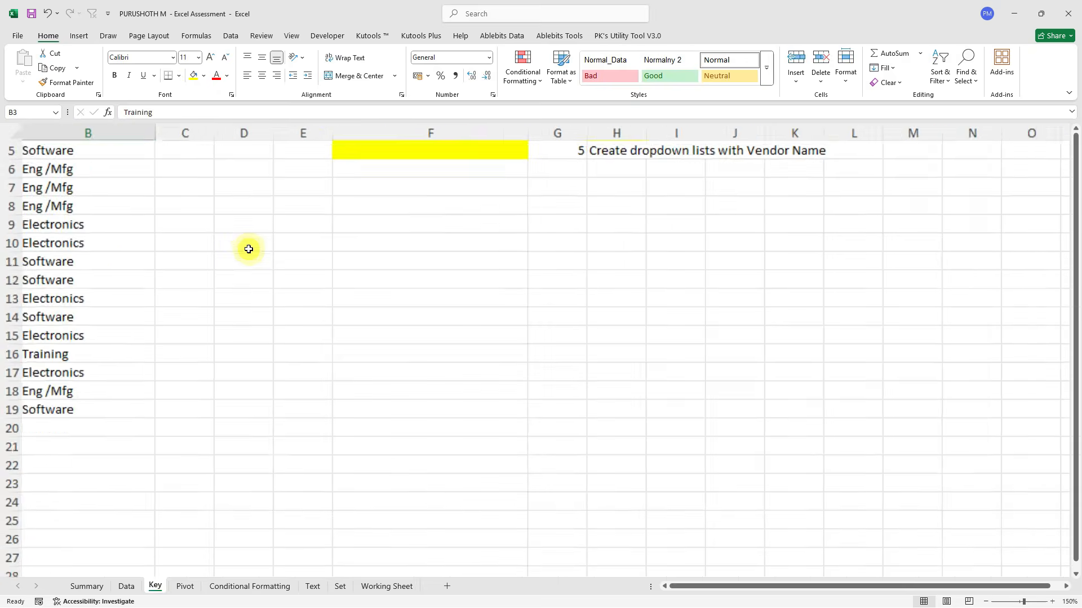
pyautogui.hscroll(-3, 249, 249)
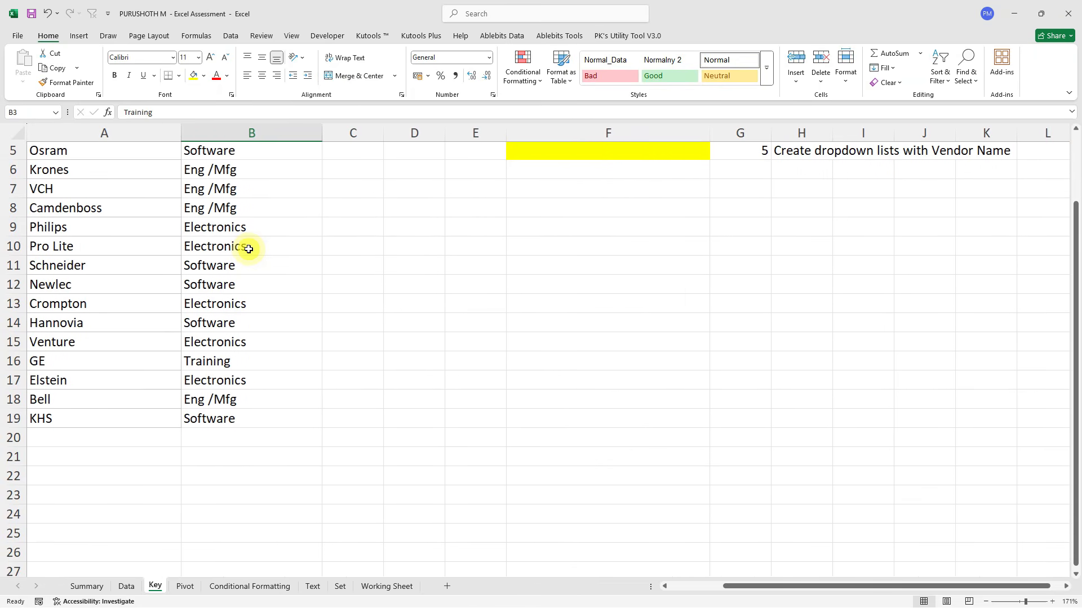
pyautogui.scroll(2, 530, 229)
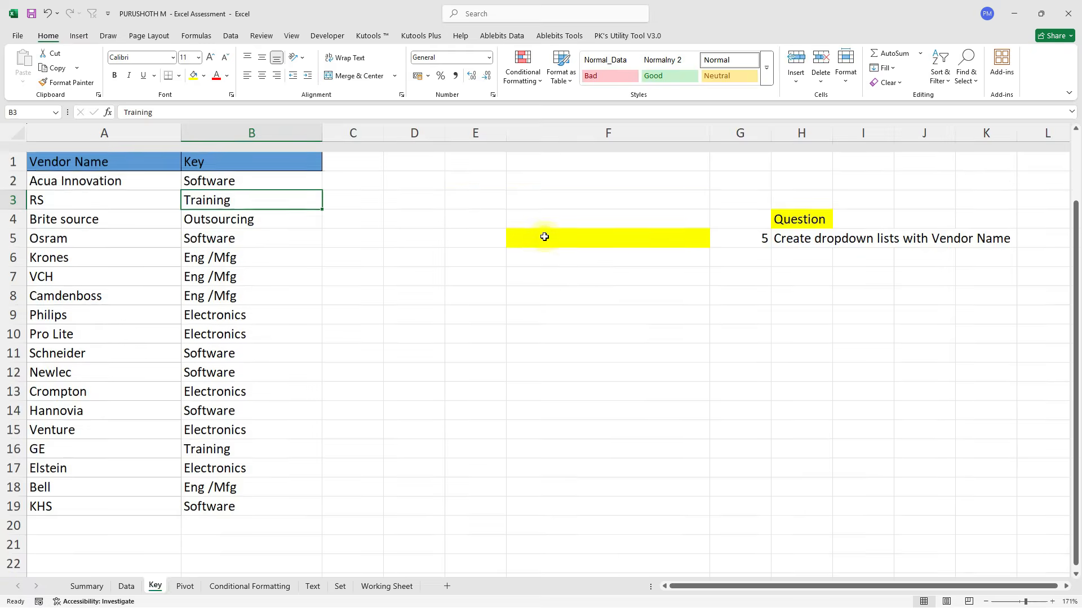
pyautogui.click(822, 226)
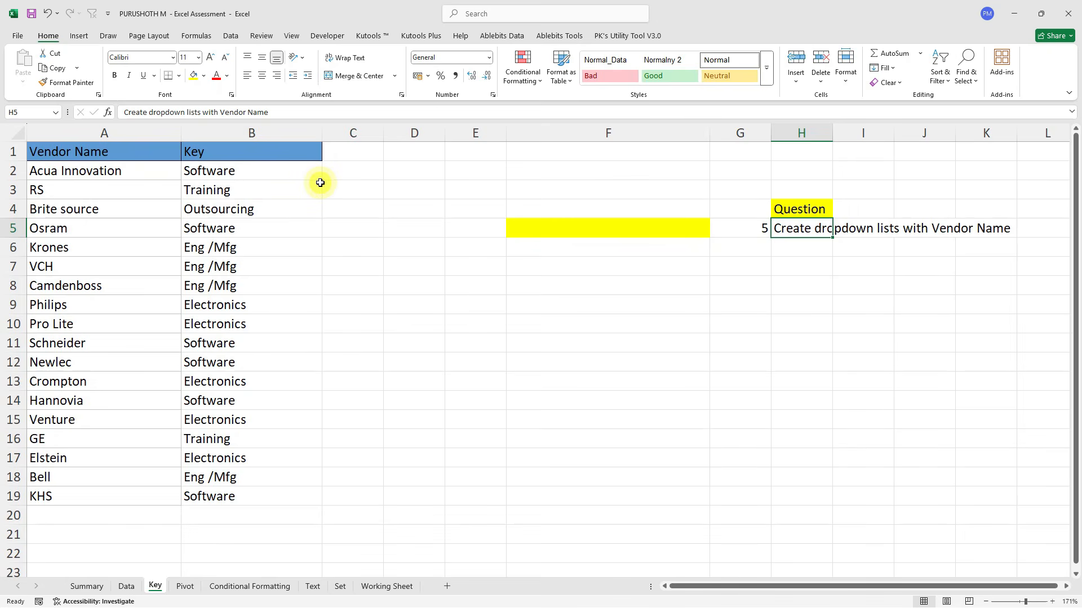
pyautogui.click(117, 148)
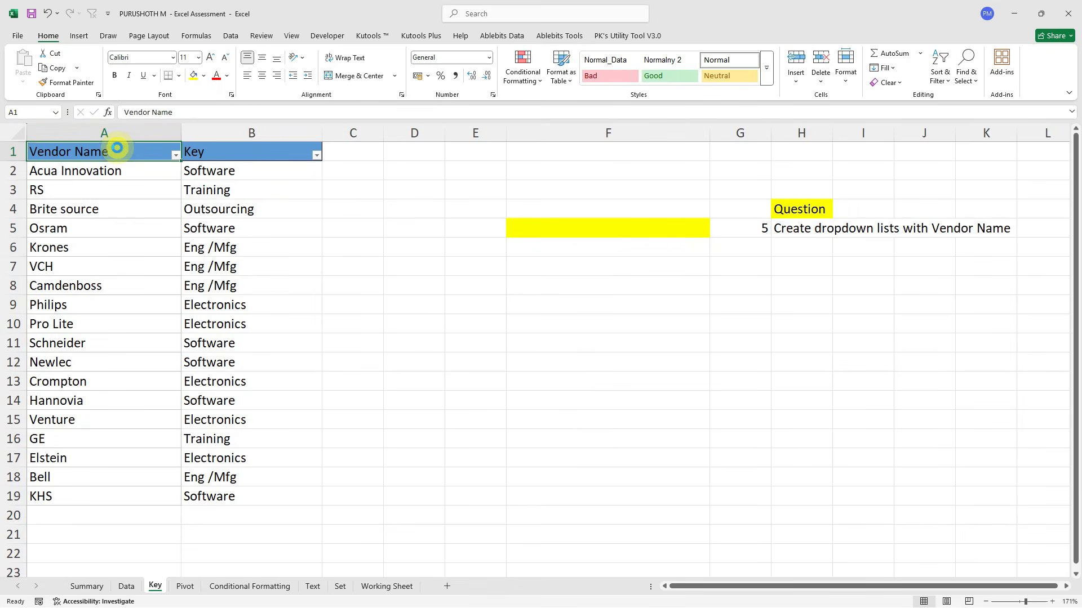
pyautogui.hotkey('alt', 'Down')
pyautogui.click(105, 168)
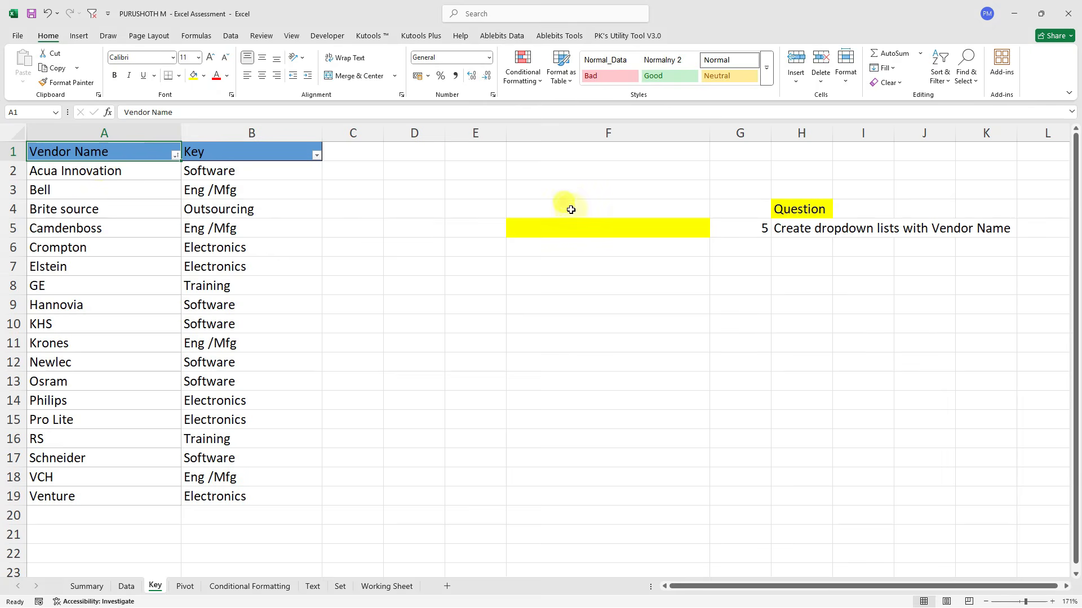
pyautogui.click(575, 234)
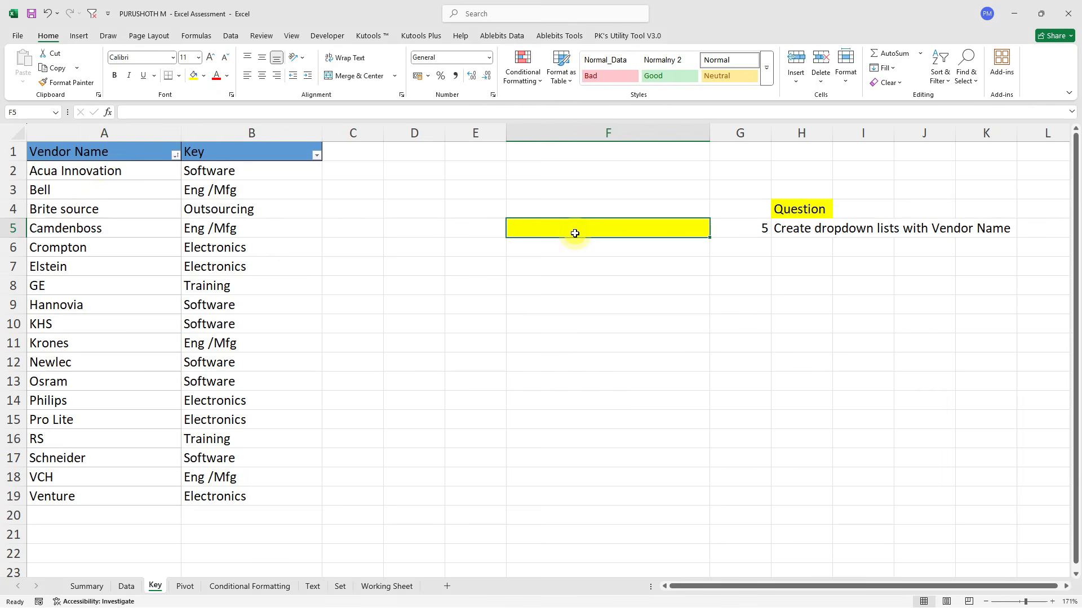
pyautogui.click(239, 37)
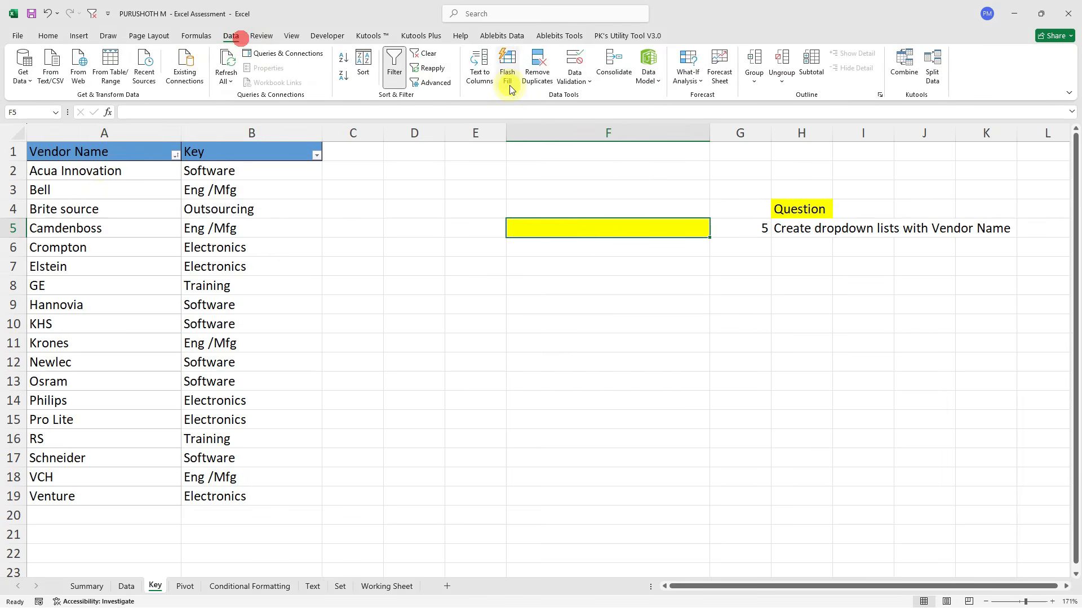
# Add list data validation to F5, sourced from the vendor names in column A.
pyautogui.click(586, 81)
pyautogui.click(591, 99)
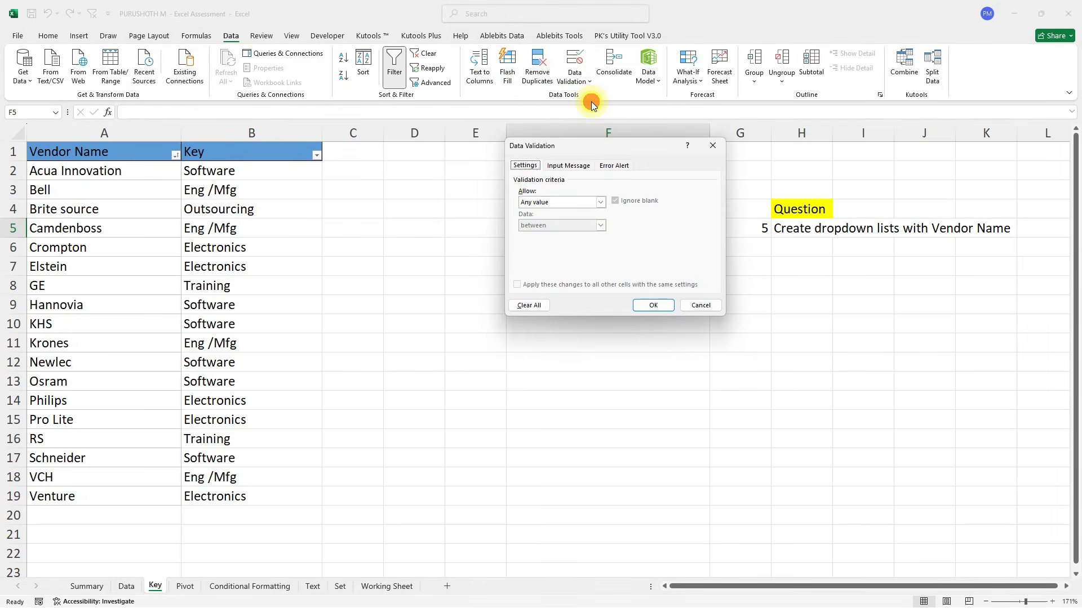
pyautogui.click(564, 202)
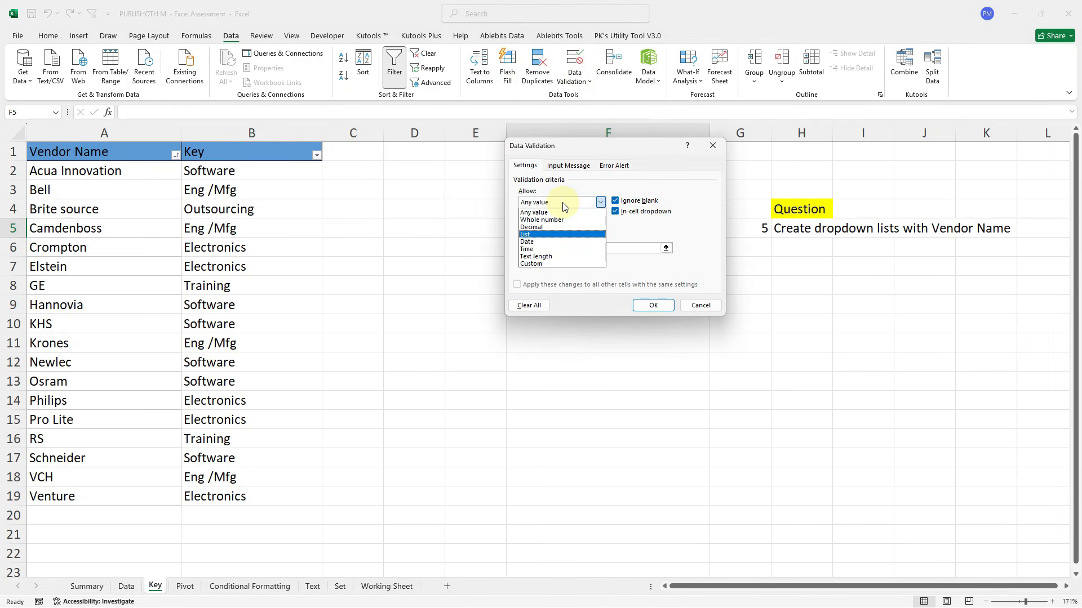
pyautogui.click(555, 234)
pyautogui.click(554, 245)
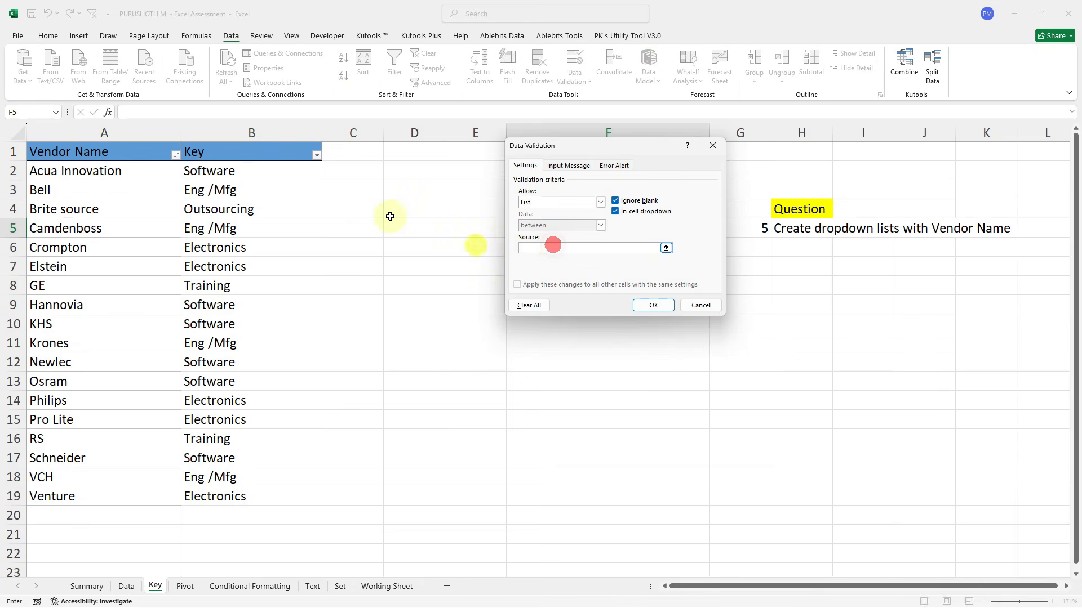
pyautogui.moveTo(133, 172); pyautogui.dragTo(109, 497)
pyautogui.press('Return')
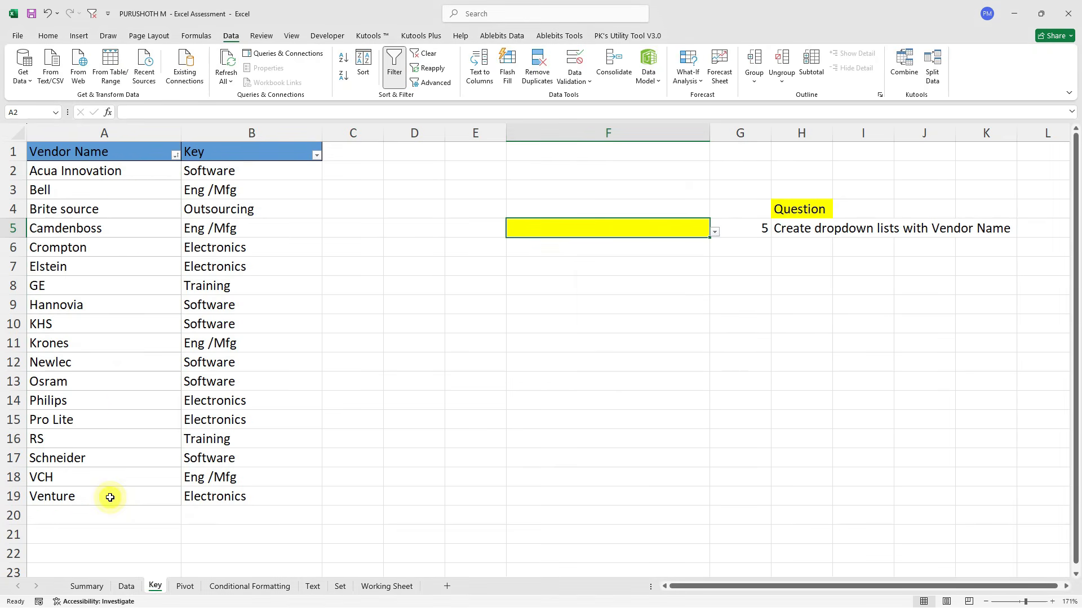
# Pick Camdenboss, then KHS, then Philips from F5's vendor dropdown.
pyautogui.hotkey('alt', 'Down')
pyautogui.click(634, 272)
pyautogui.hotkey('alt', 'Down')
pyautogui.press('Down')
pyautogui.press('Down')
pyautogui.press('Down')
pyautogui.press('Down')
pyautogui.press('Down')
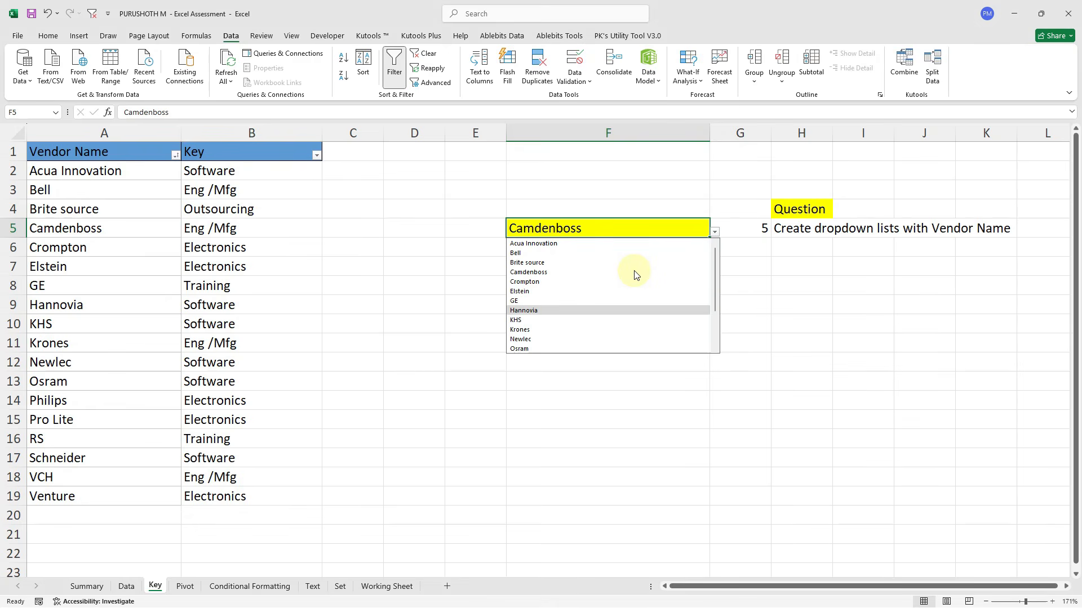
pyautogui.press('Return')
pyautogui.press('Return')
pyautogui.press('Up')
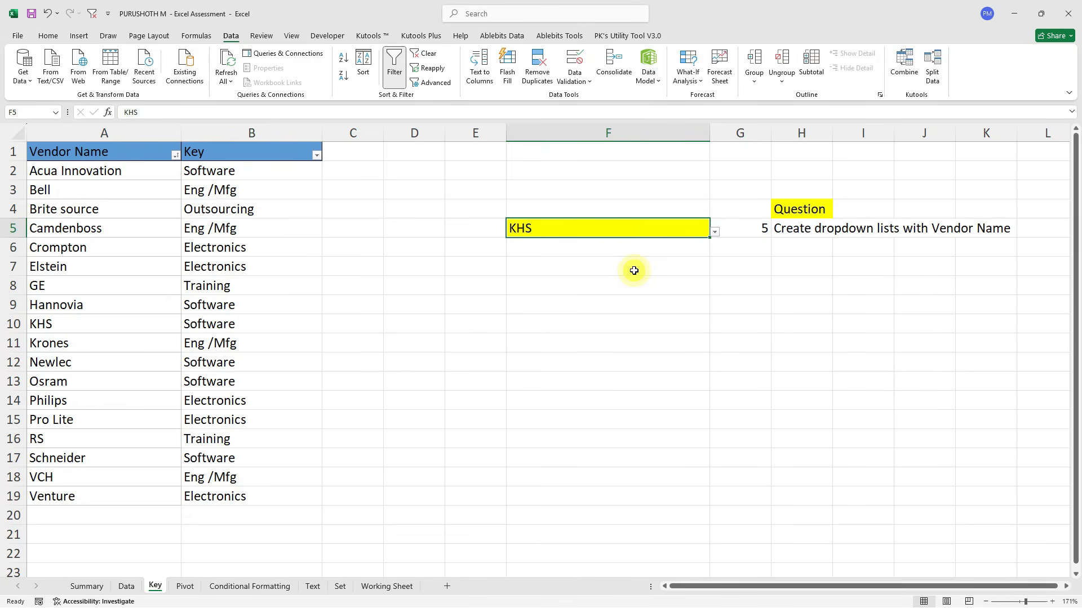
pyautogui.hotkey('alt', 'Down')
pyautogui.press('Down')
pyautogui.press('Down')
pyautogui.press('Down')
pyautogui.press('Down')
pyautogui.press('Return')
pyautogui.press('Up')
pyautogui.press('Up')
pyautogui.press('Up')
pyautogui.press('Up')
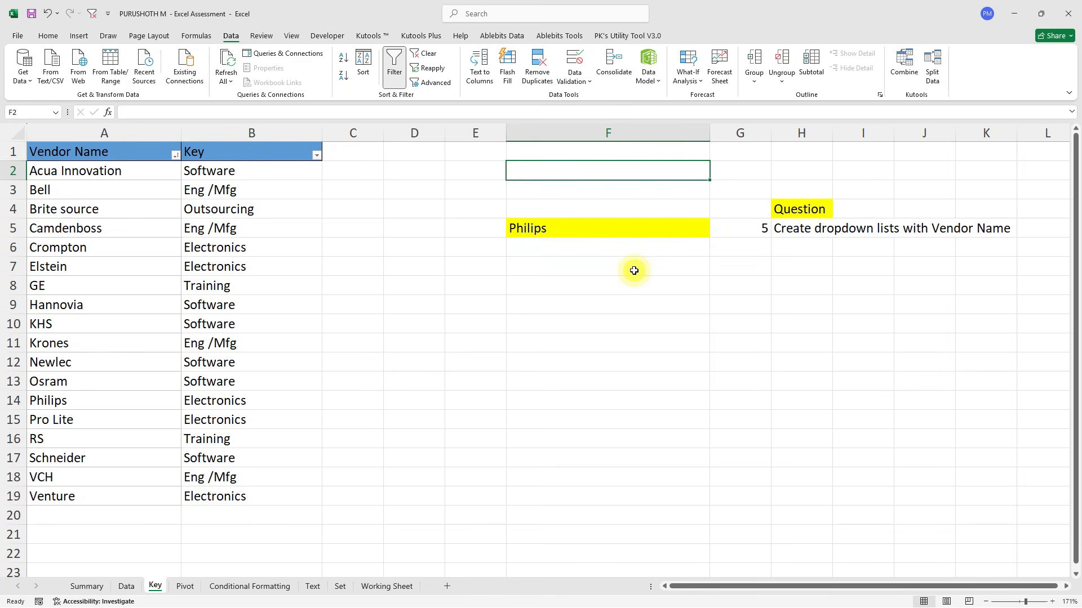
# Remove the vendor table's filter arrows and move the Pivot sheet's sample picture up-left.
pyautogui.hotkey('ctrl', 'shift', 'l')
pyautogui.hotkey('ctrl', 'pagedown')
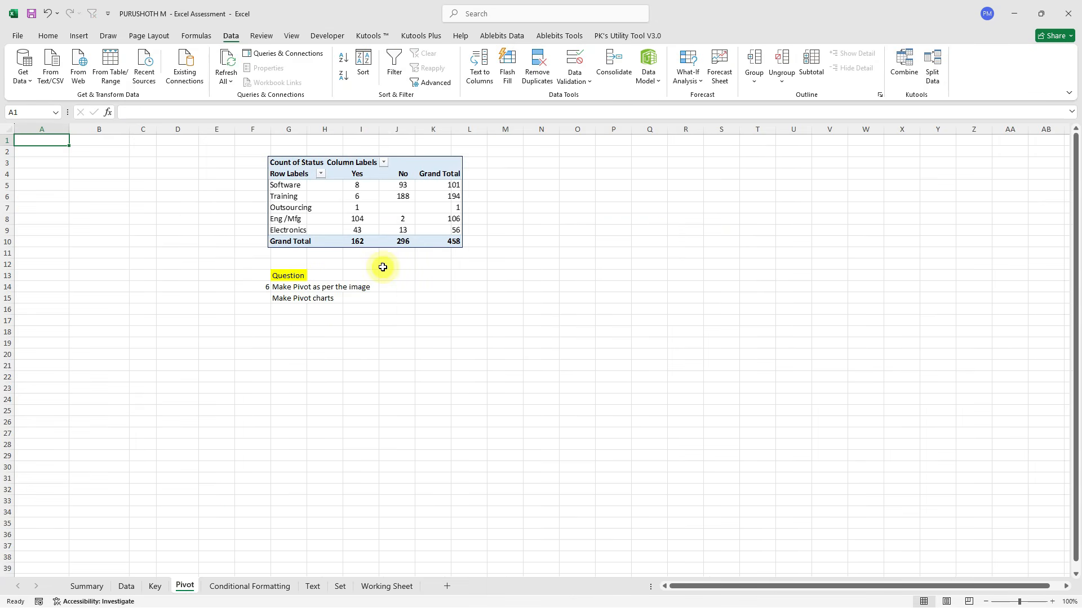
pyautogui.keyDown('ctrl'); pyautogui.scroll(3, 381, 268); pyautogui.keyUp('ctrl')
pyautogui.moveTo(309, 191); pyautogui.dragTo(212, 181)
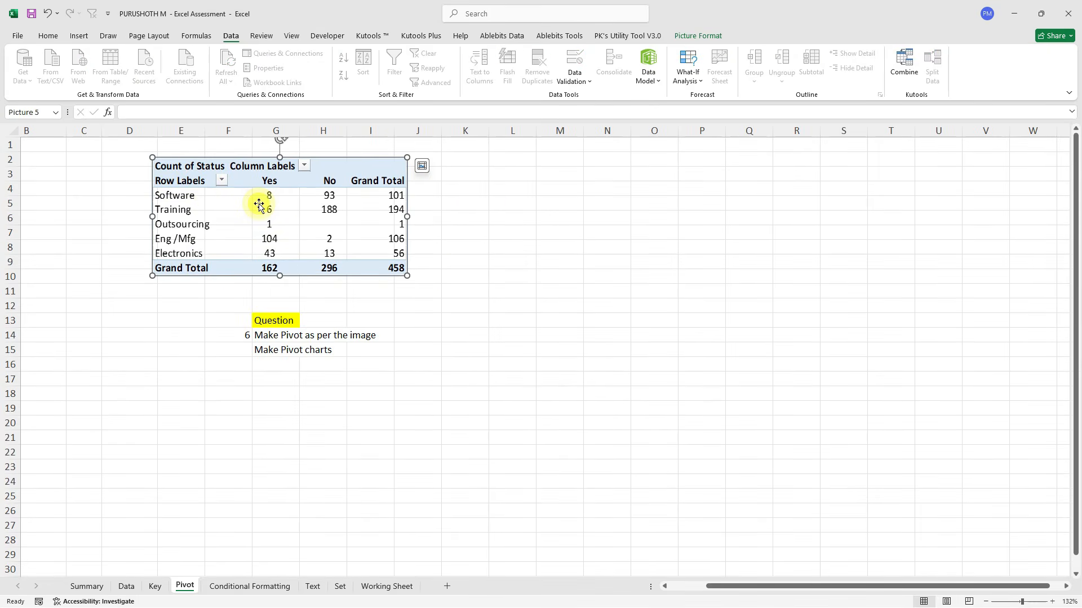
# Return to the Data sheet and go to the top of the vendor table.
pyautogui.click(127, 586)
pyautogui.click(74, 160)
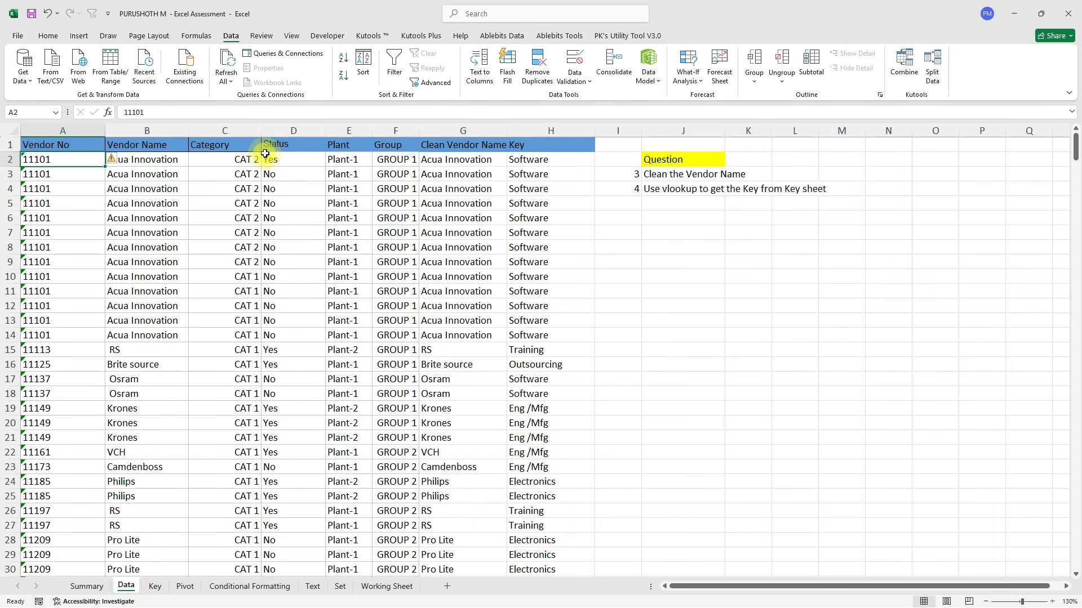
pyautogui.click(184, 586)
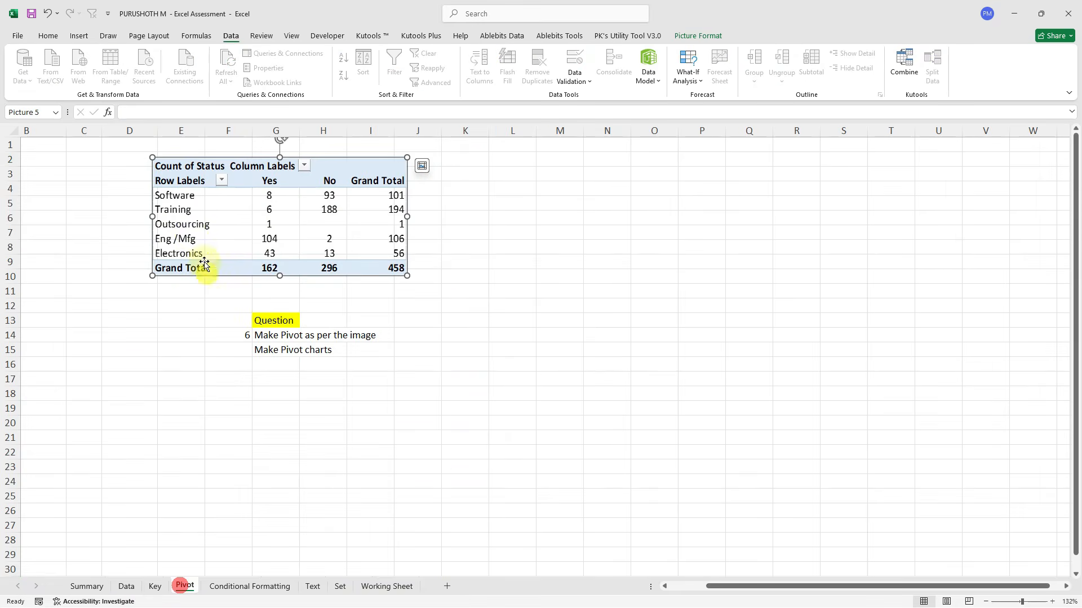
pyautogui.click(126, 586)
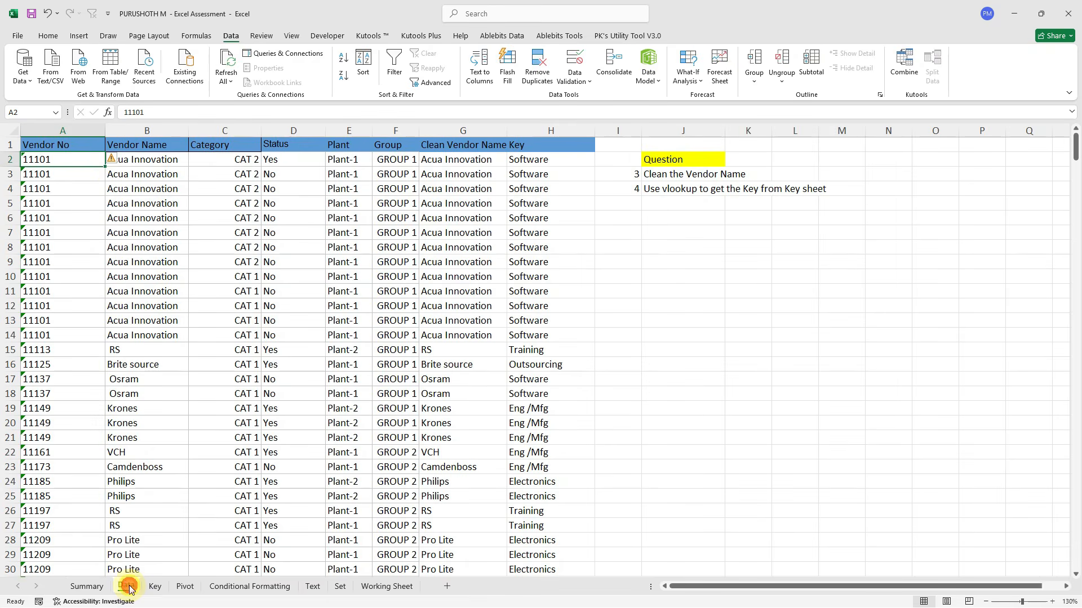
pyautogui.press('Up')
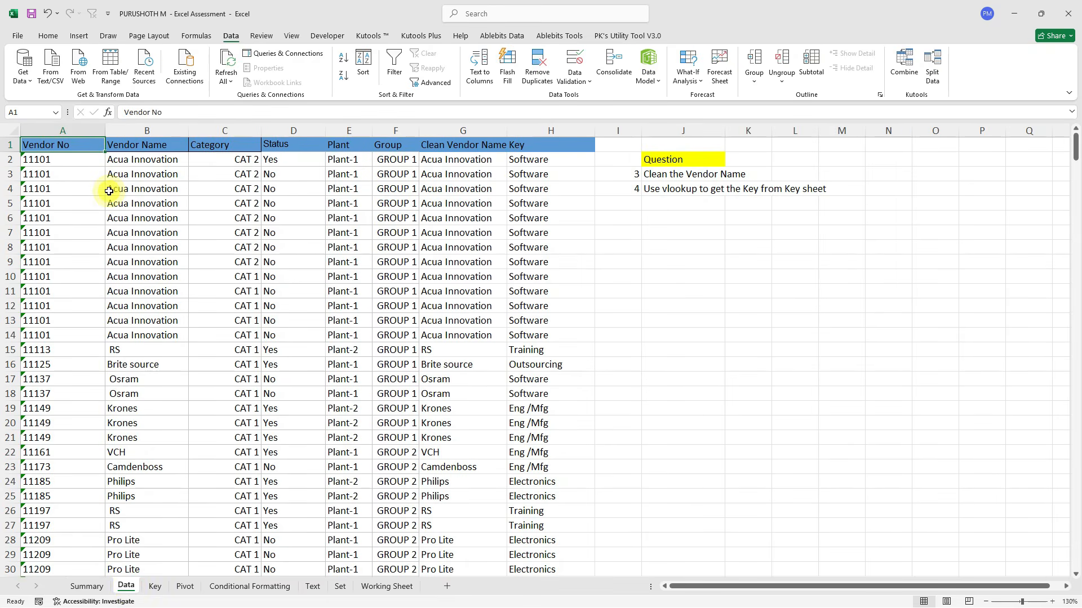
# Create an empty PivotTable1 from Data!$A$1:$H$459 at Pivot!$L$2 on the existing sheet.
pyautogui.click(79, 36)
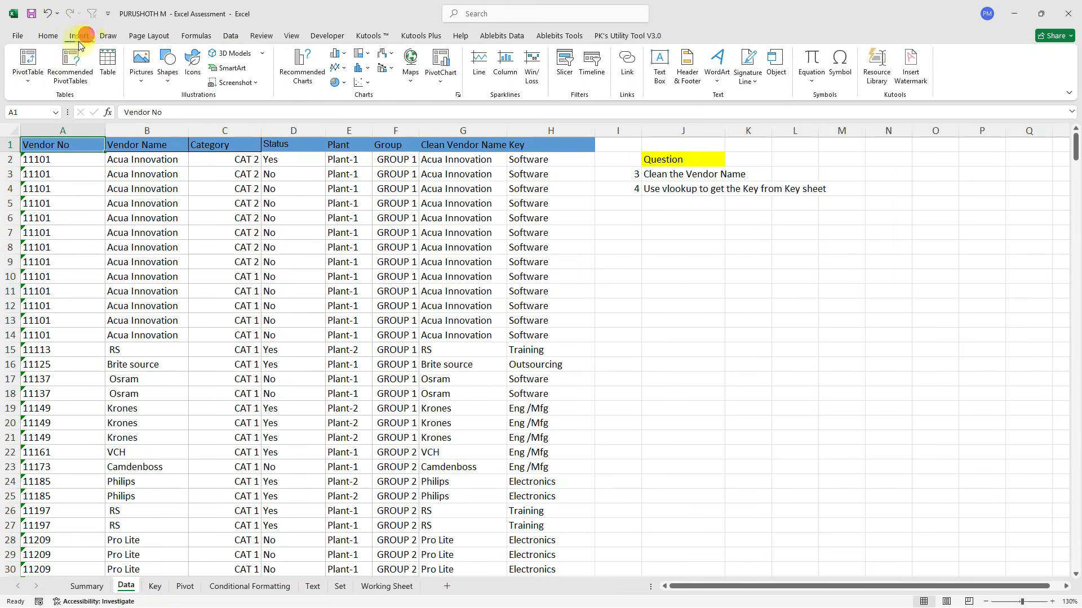
pyautogui.click(28, 81)
pyautogui.click(52, 100)
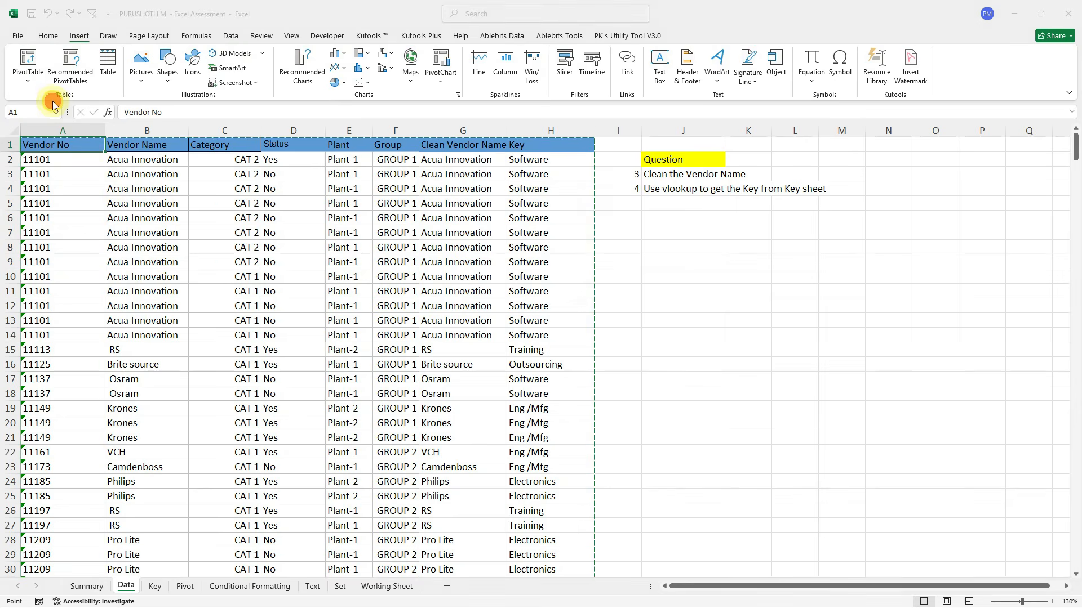
pyautogui.click(529, 252)
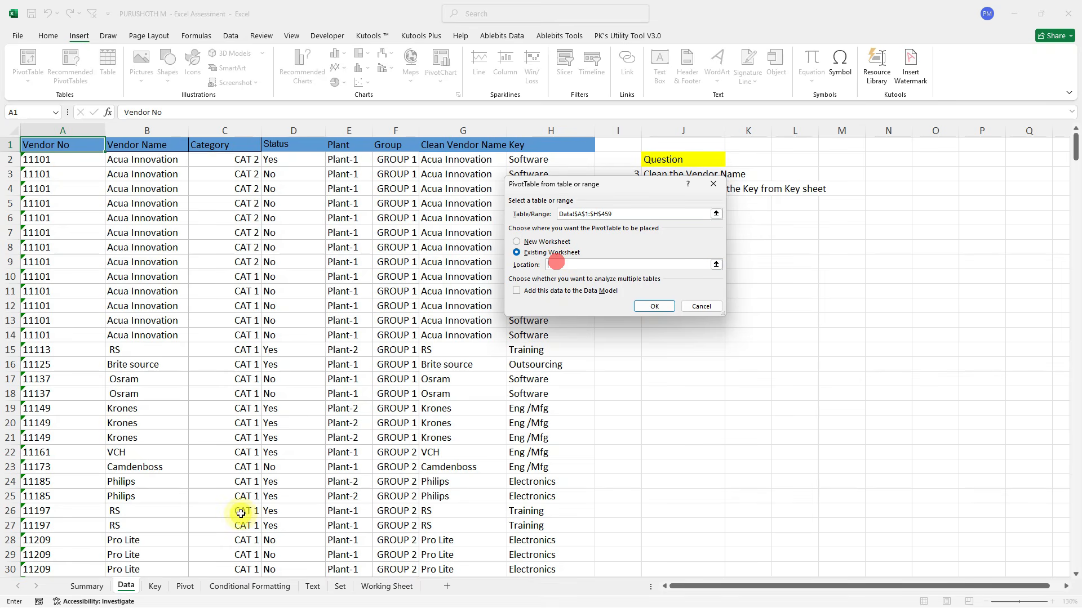
pyautogui.click(188, 587)
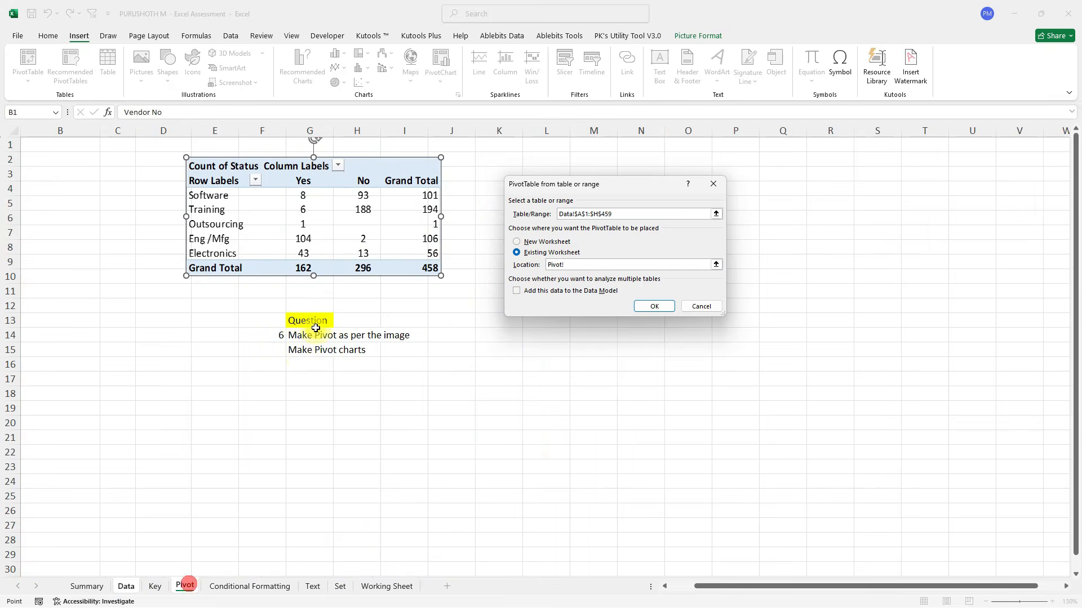
pyautogui.hscroll(5, 374, 234)
pyautogui.click(382, 165)
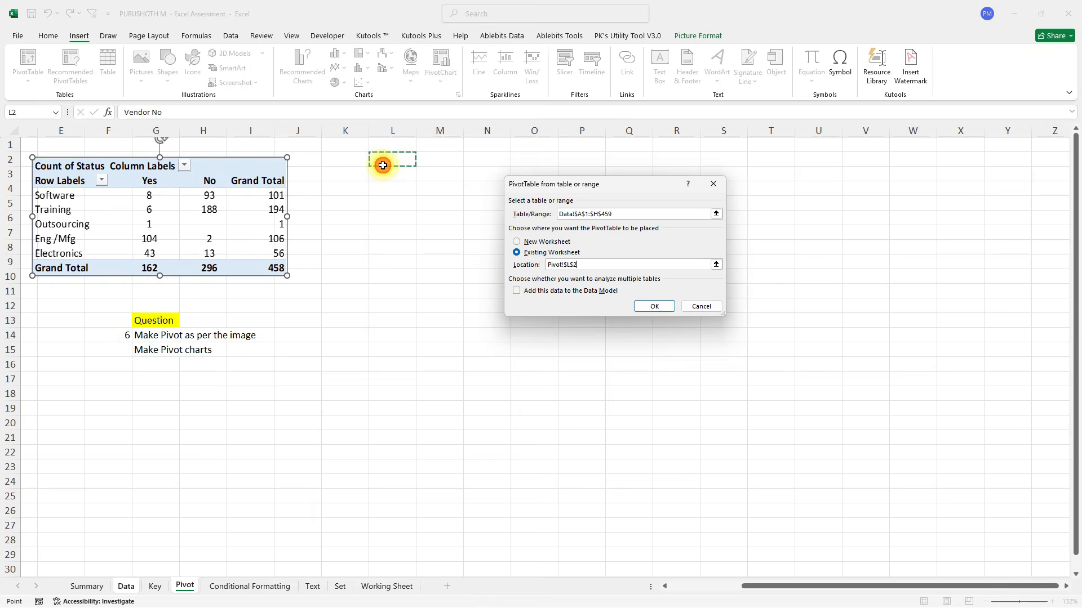
pyautogui.click(654, 306)
pyautogui.hscroll(-1, 351, 267)
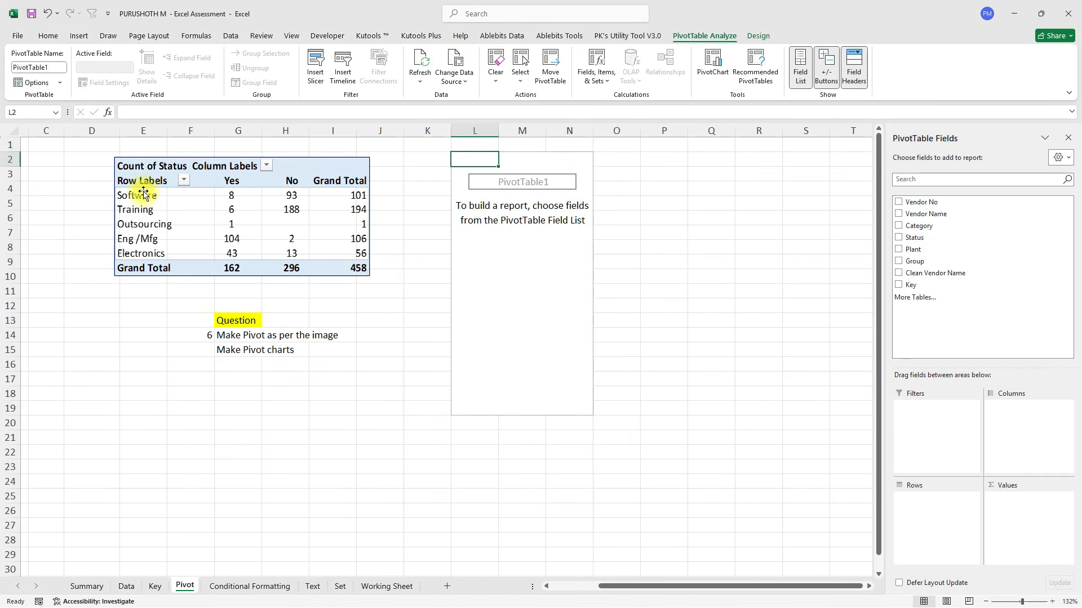
pyautogui.click(153, 587)
# Lay out PivotTable1 with Key in Rows, Status in Columns, and Count of Status in Values.
pyautogui.click(127, 586)
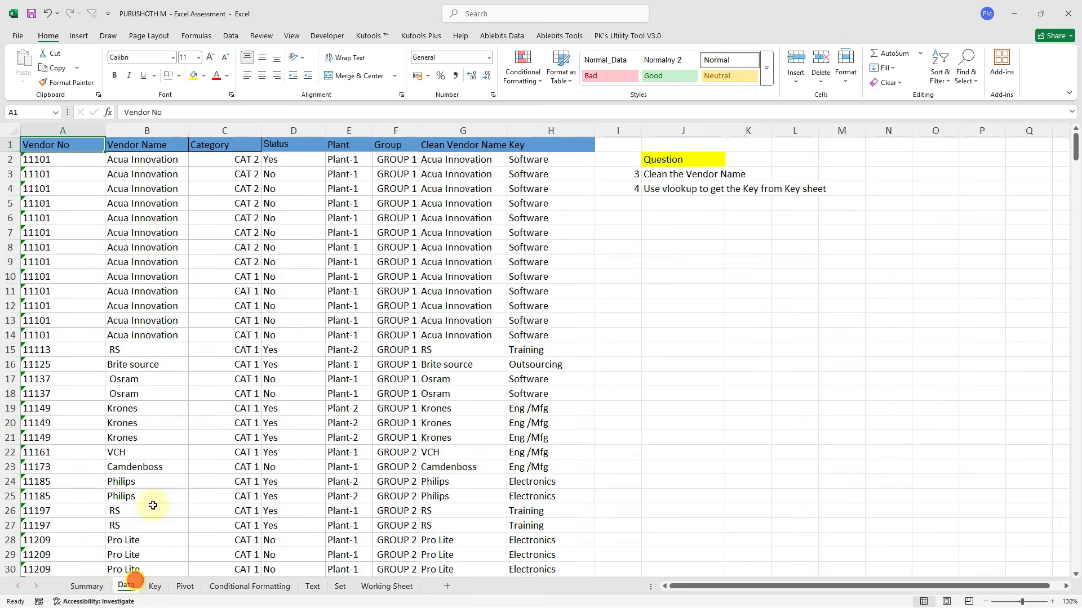
pyautogui.click(551, 170)
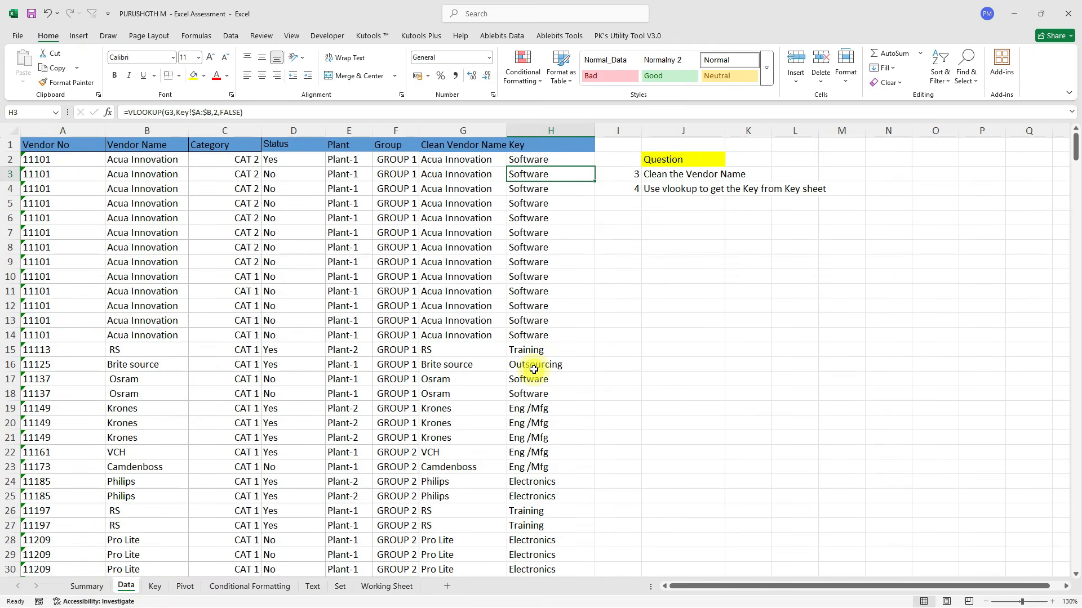
pyautogui.click(185, 587)
pyautogui.moveTo(961, 291); pyautogui.dragTo(936, 510)
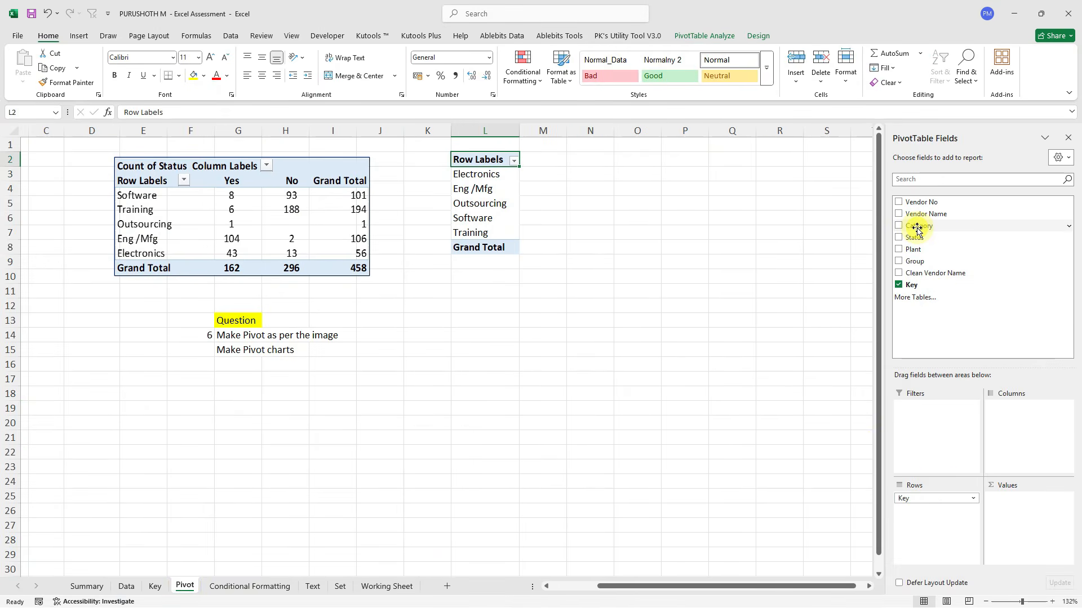
pyautogui.moveTo(927, 241); pyautogui.dragTo(1033, 428)
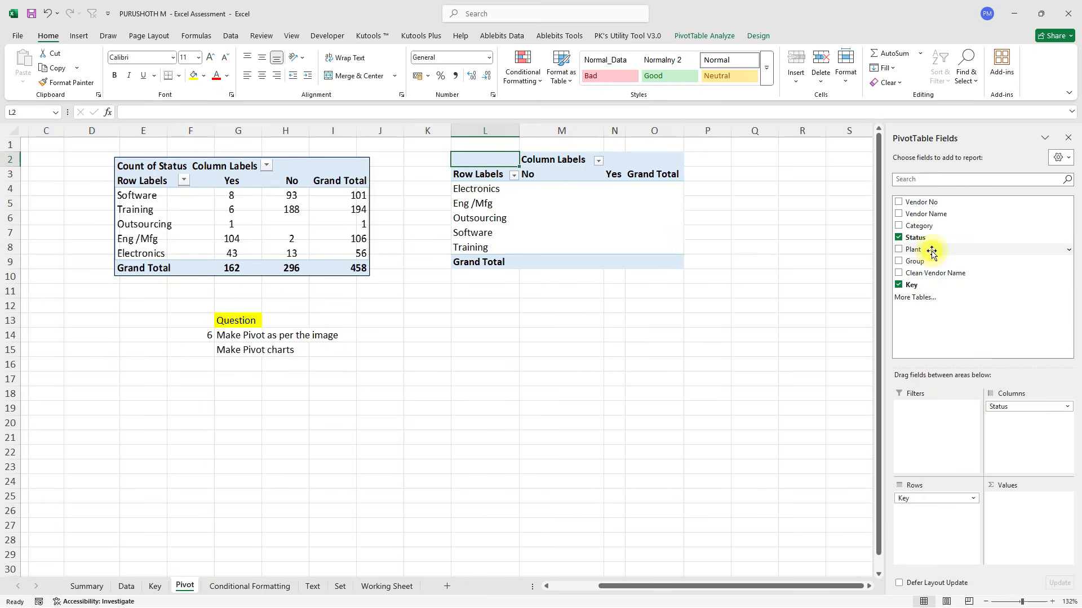
pyautogui.moveTo(914, 237); pyautogui.dragTo(1012, 521)
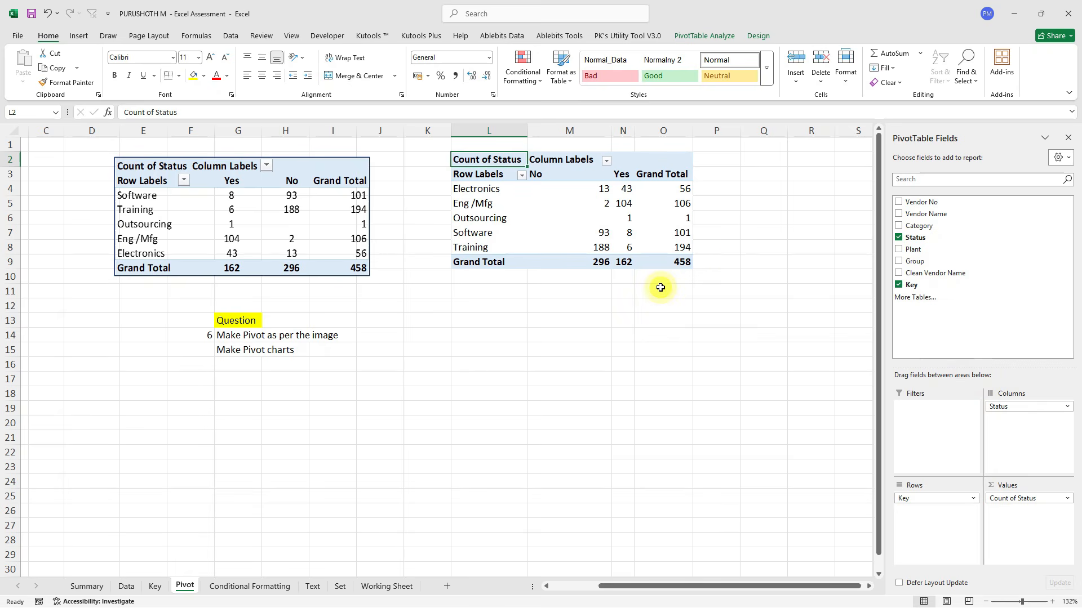
pyautogui.moveTo(311, 171); pyautogui.dragTo(329, 165)
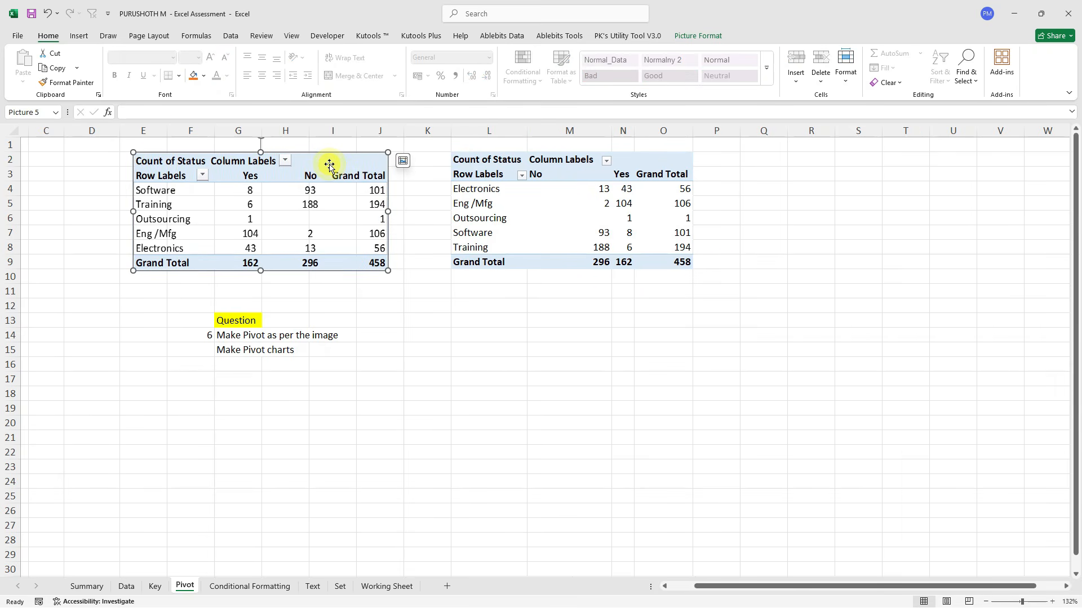
# Show the pivot in Tabular Form so its headers read Key and Status.
pyautogui.click(586, 193)
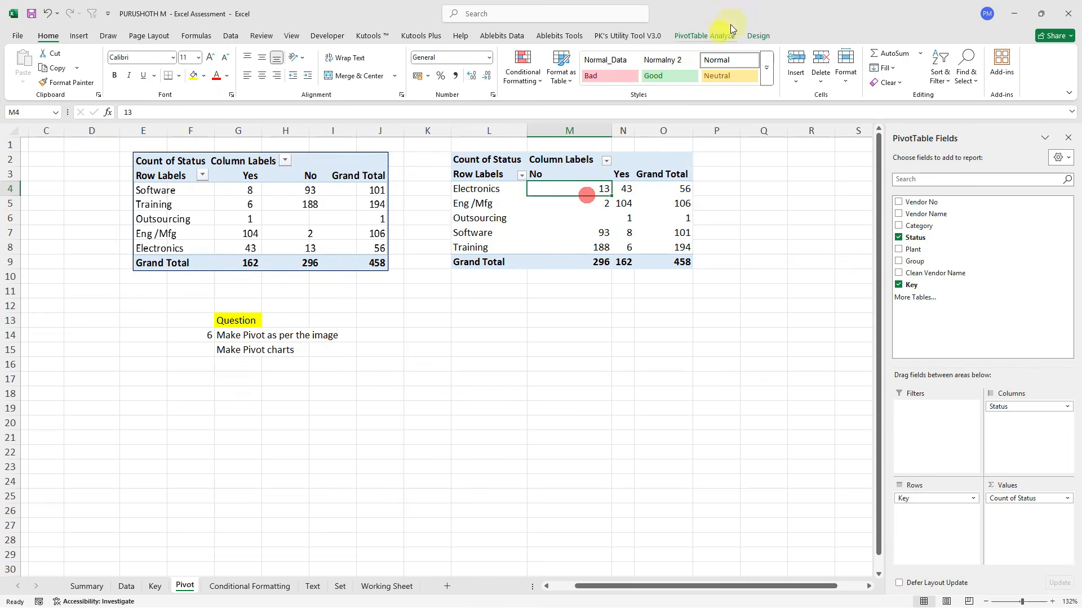
pyautogui.click(758, 35)
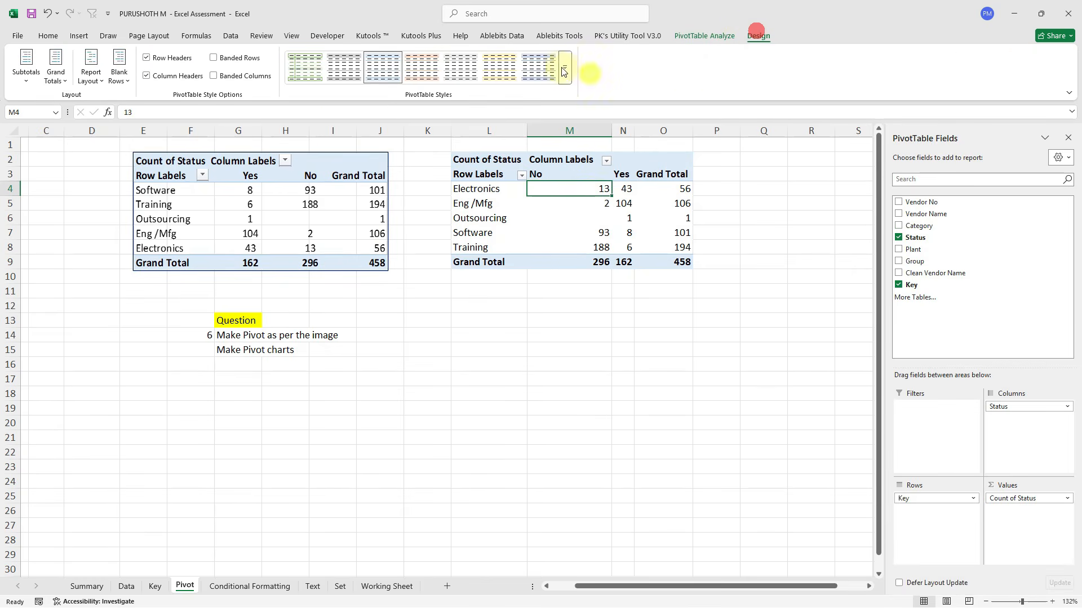
pyautogui.click(98, 76)
pyautogui.click(124, 150)
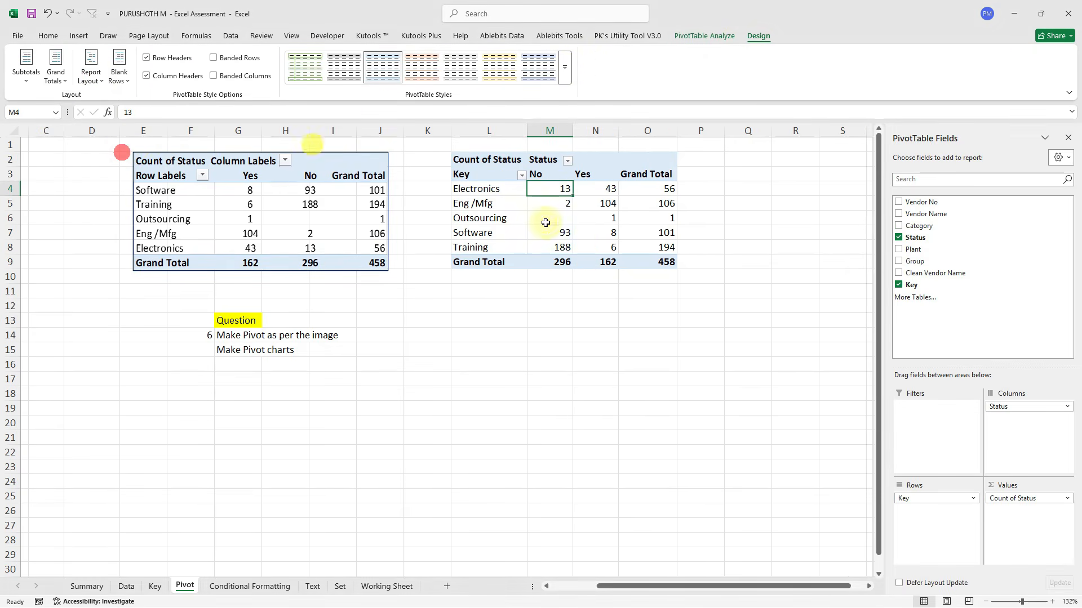
pyautogui.click(587, 167)
pyautogui.click(586, 174)
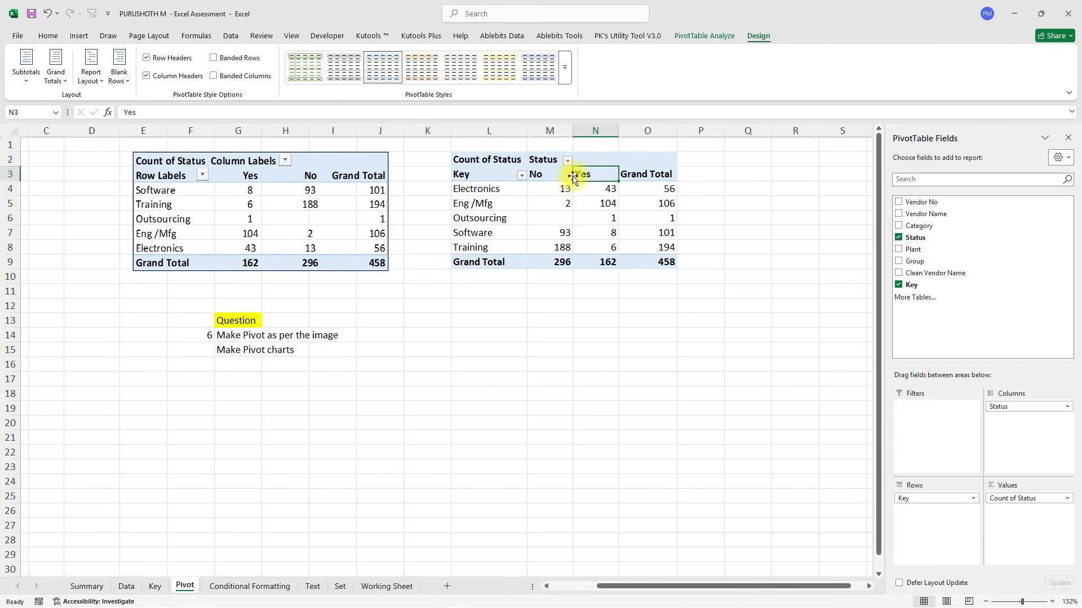
# Move Yes before No and reorder the Key rows to Software, Training, Outsourcing at the top.
pyautogui.moveTo(573, 178); pyautogui.dragTo(528, 179)
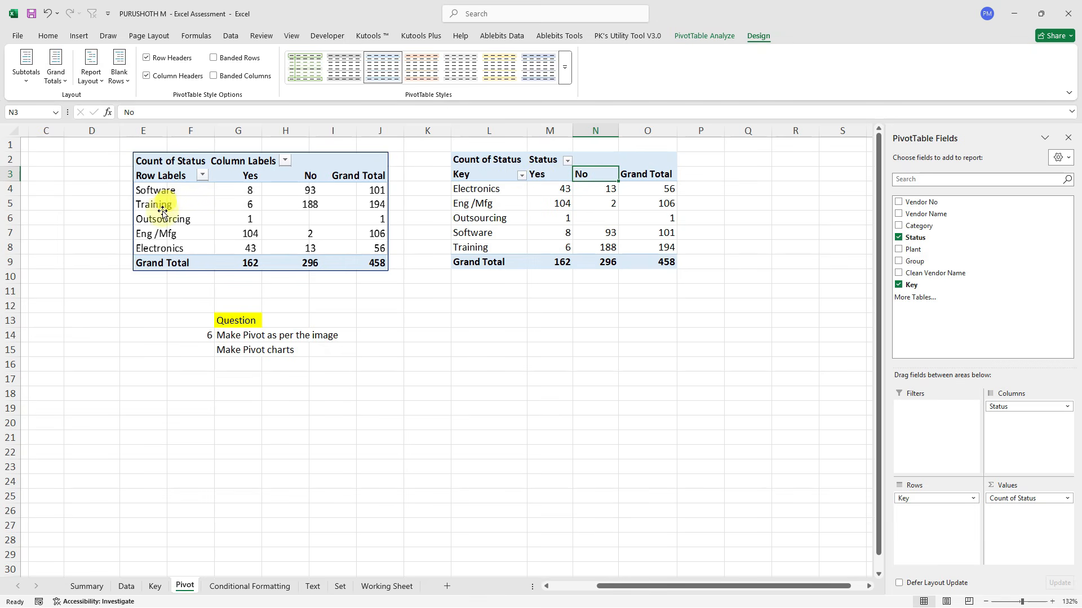
pyautogui.click(475, 233)
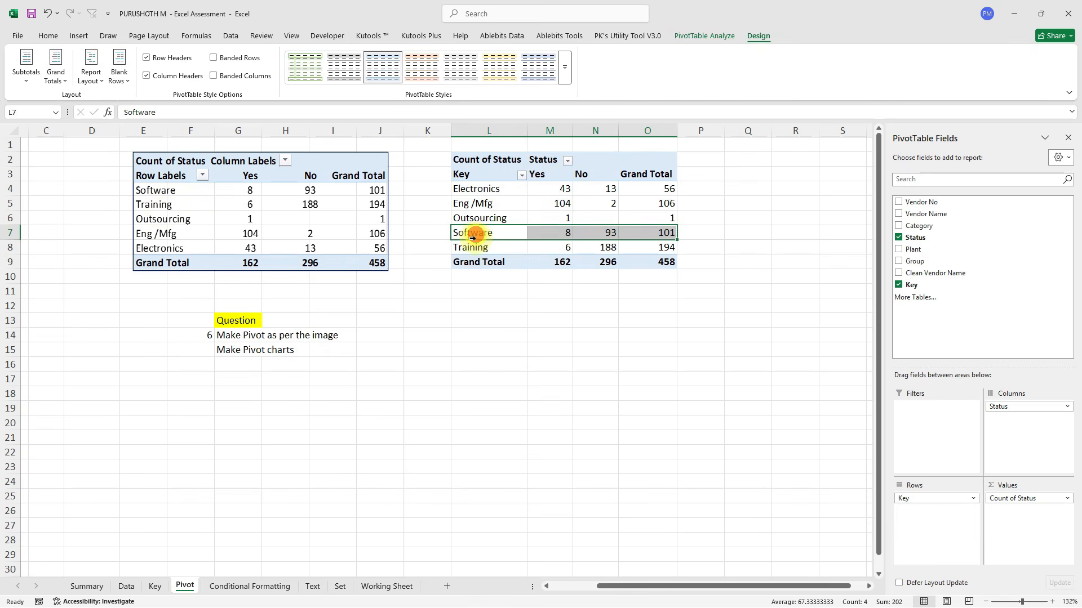
pyautogui.click(487, 246)
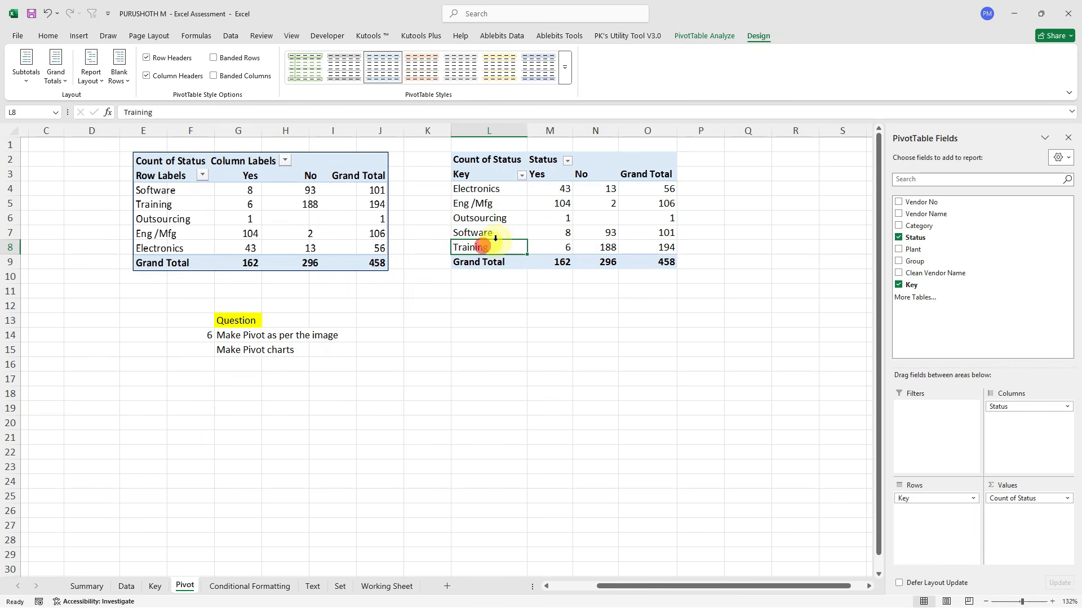
pyautogui.moveTo(499, 240); pyautogui.dragTo(494, 215)
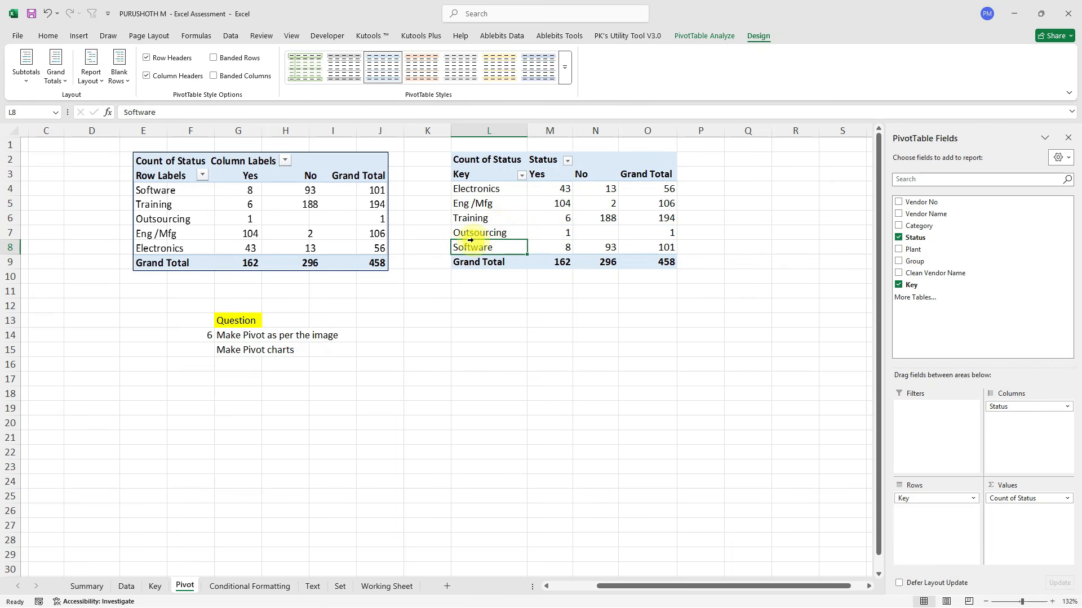
pyautogui.moveTo(529, 247); pyautogui.dragTo(526, 182)
pyautogui.click(514, 231)
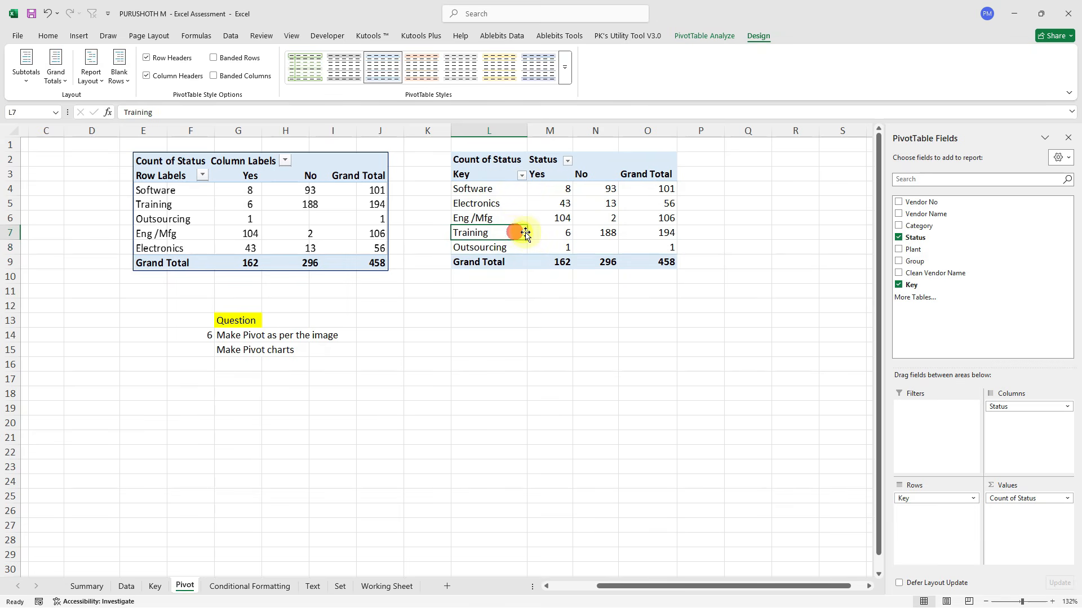
pyautogui.moveTo(526, 232); pyautogui.dragTo(522, 199)
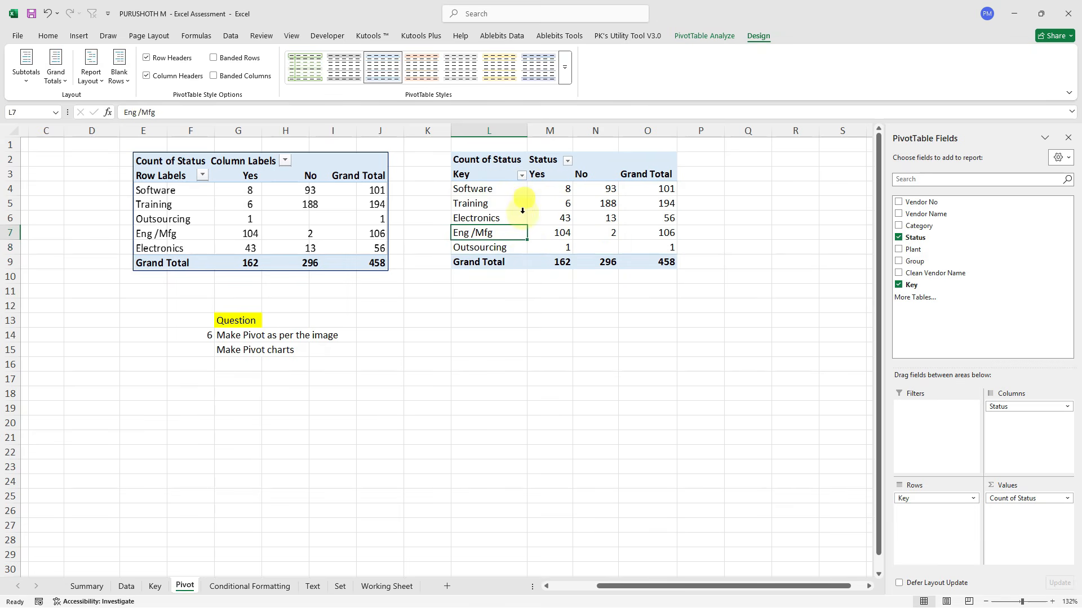
pyautogui.click(522, 247)
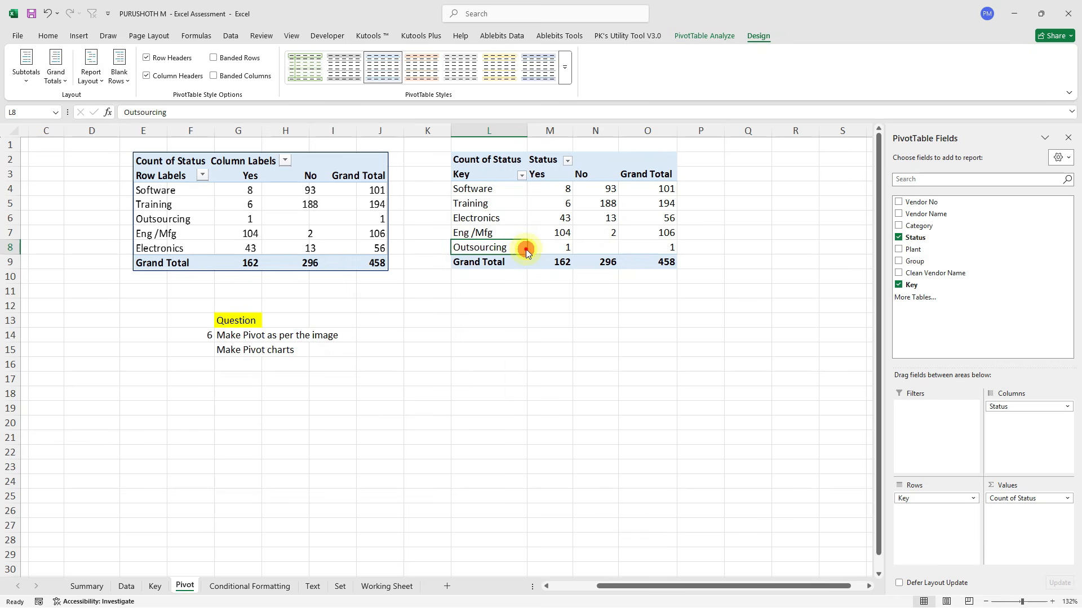
pyautogui.moveTo(526, 244); pyautogui.dragTo(526, 210)
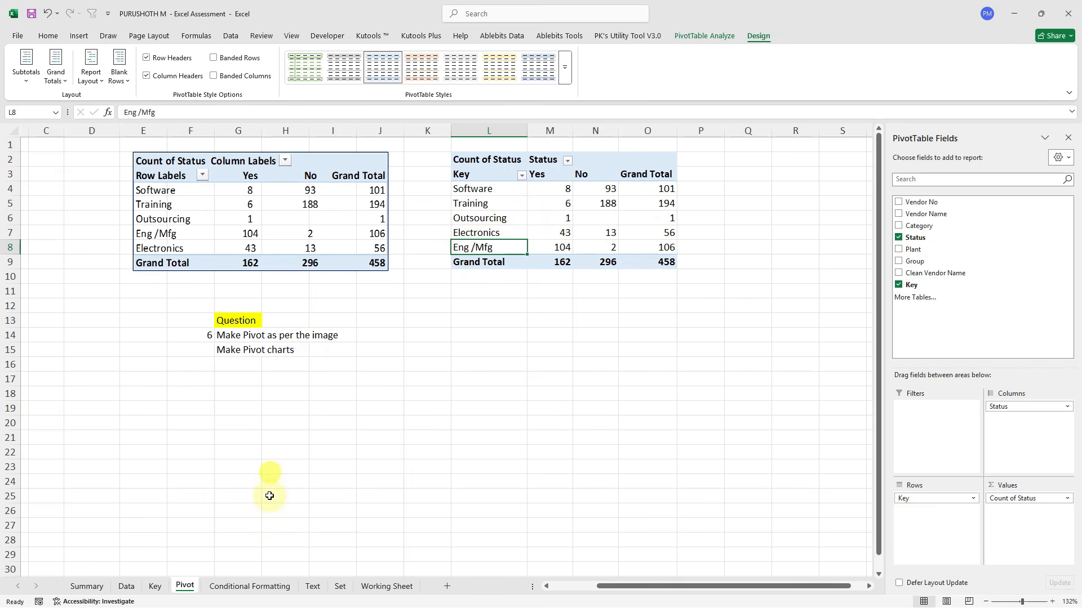
# On the Conditional Formatting sheet, centre the whole vendor table vertically and horizontally.
pyautogui.click(257, 587)
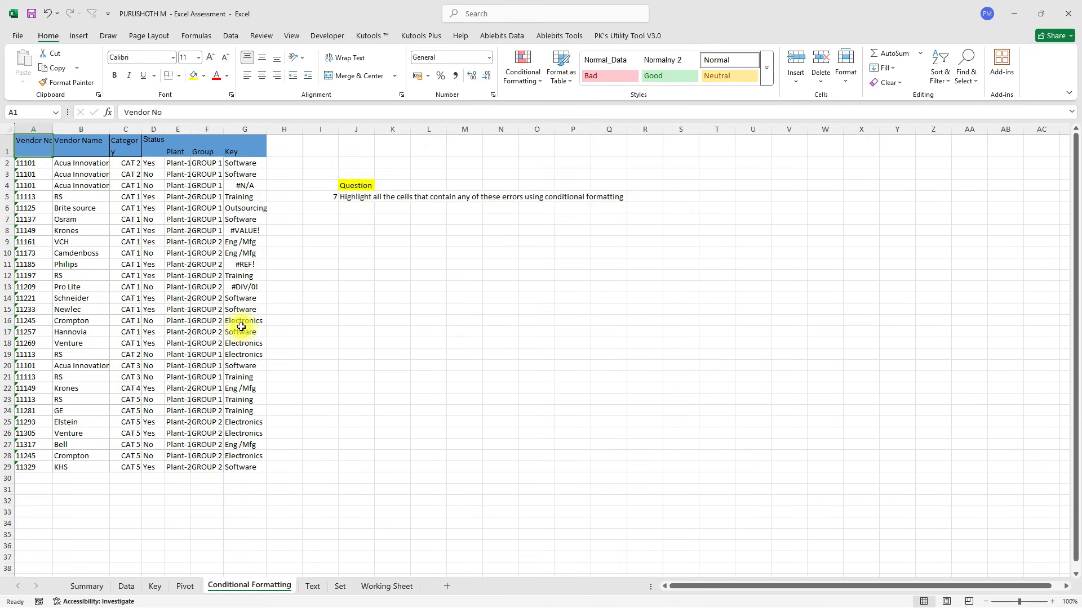
pyautogui.keyDown('ctrl'); pyautogui.scroll(3, 241, 324); pyautogui.keyUp('ctrl')
pyautogui.scroll(1, 241, 326)
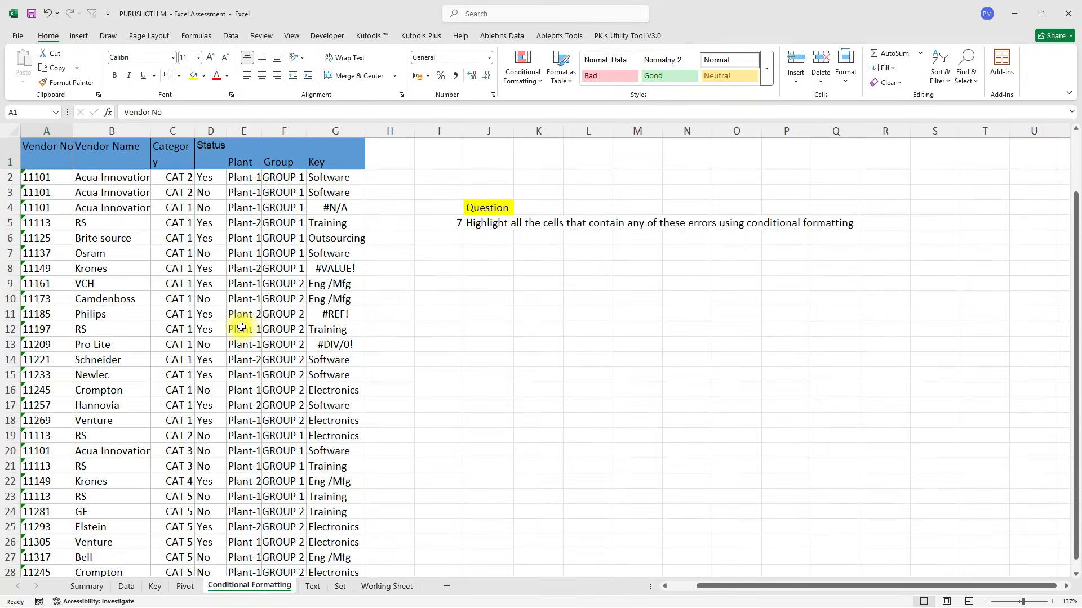
pyautogui.click(478, 222)
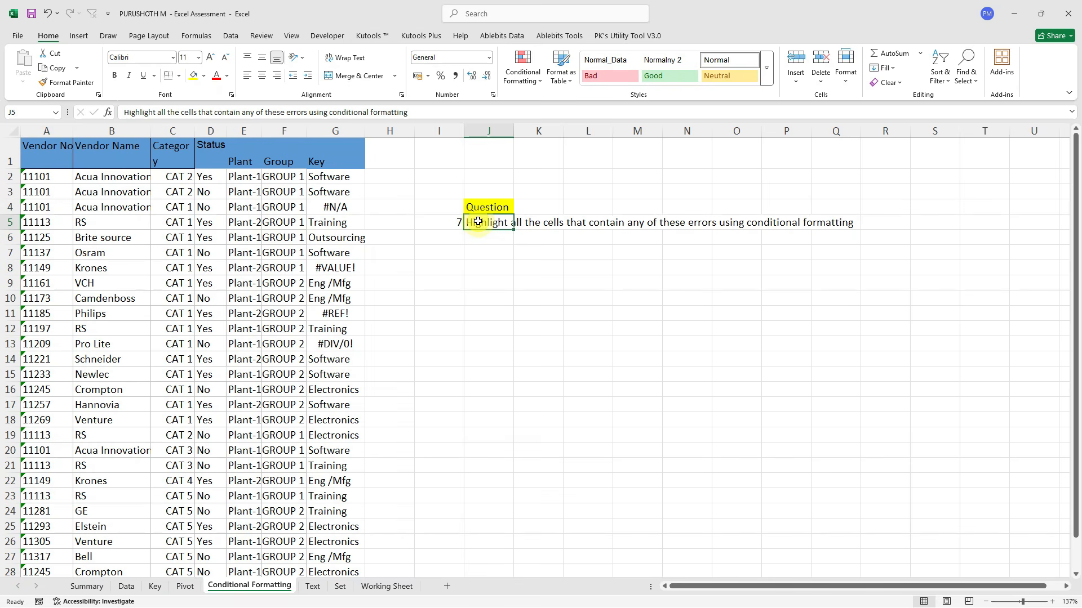
pyautogui.hotkey('ctrl', 'a')
pyautogui.click(170, 176)
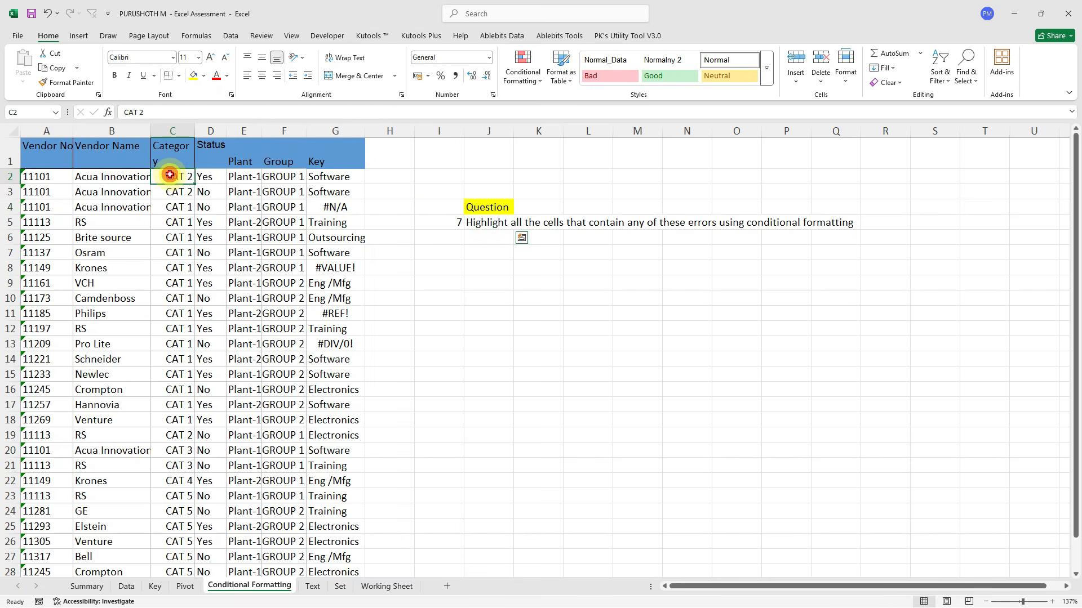
pyautogui.hotkey('ctrl', 'a')
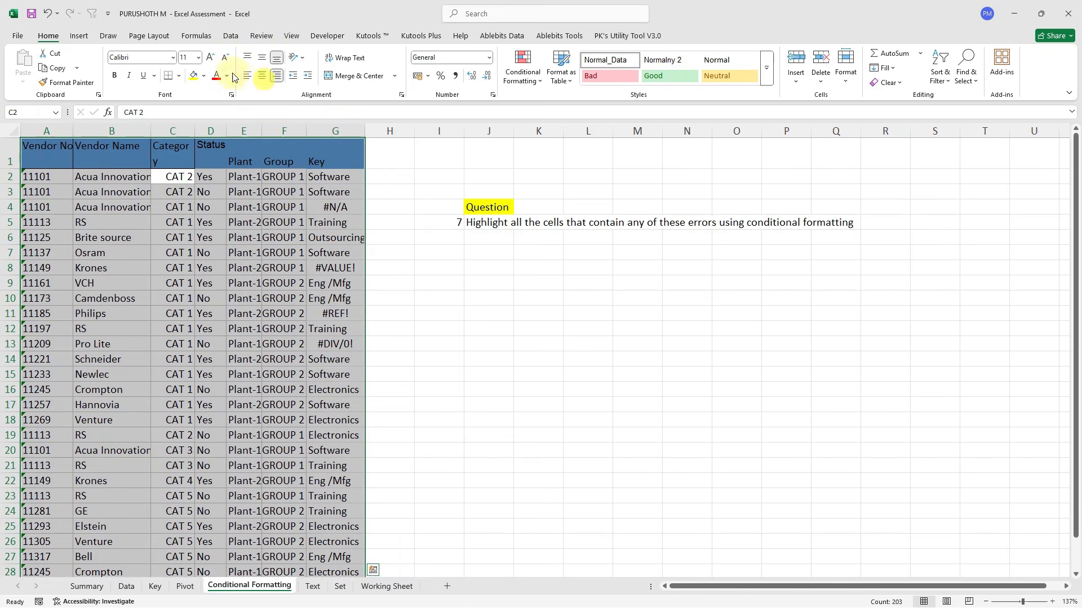
pyautogui.click(262, 57)
pyautogui.click(262, 75)
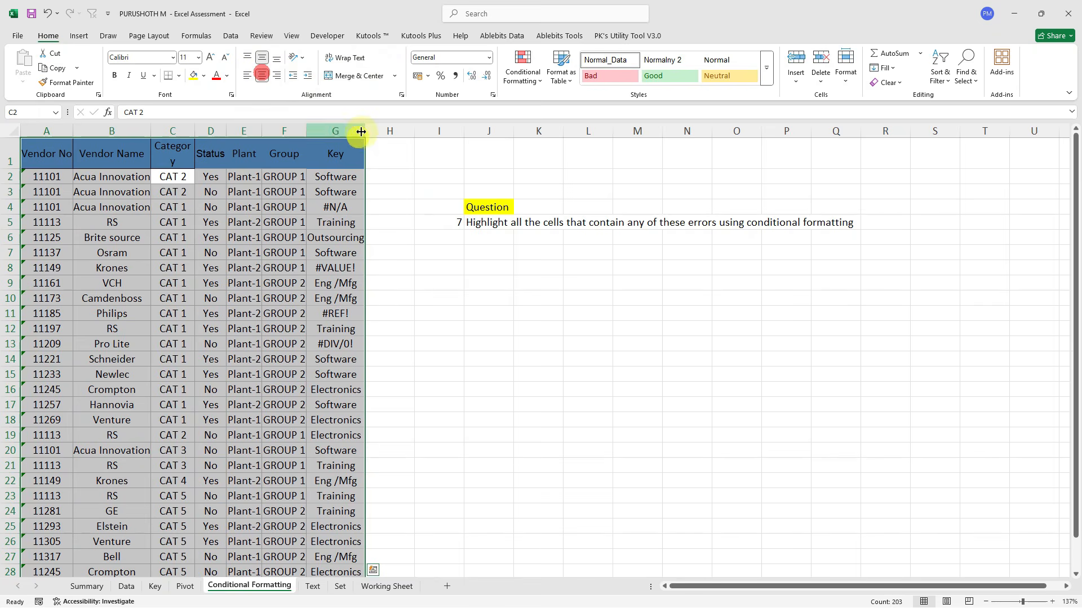
# Give columns A through H one equal width.
pyautogui.moveTo(361, 132); pyautogui.dragTo(395, 132)
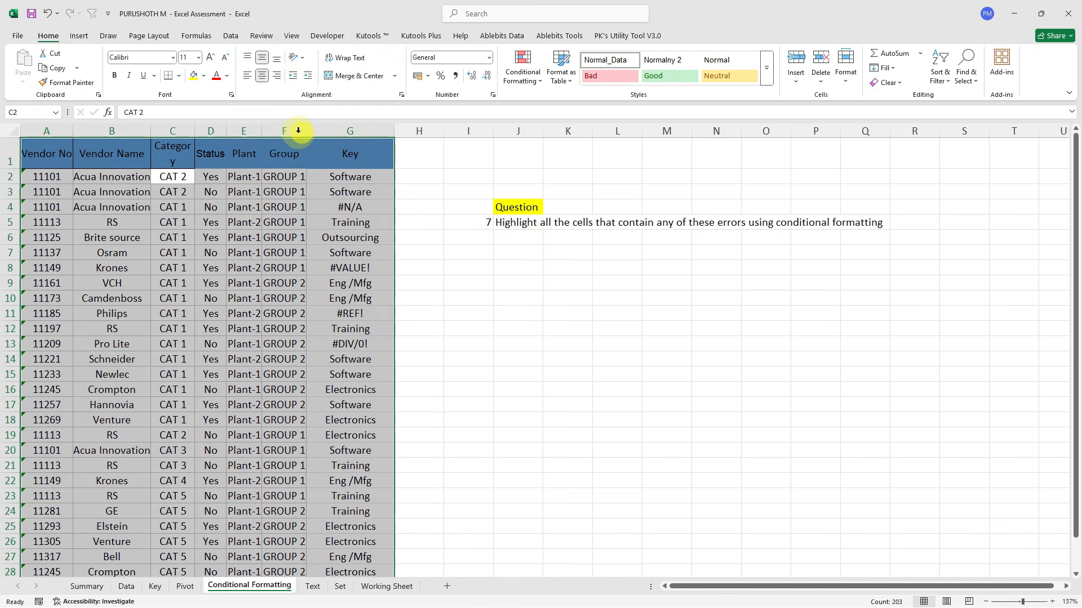
pyautogui.moveTo(46, 130); pyautogui.dragTo(433, 130)
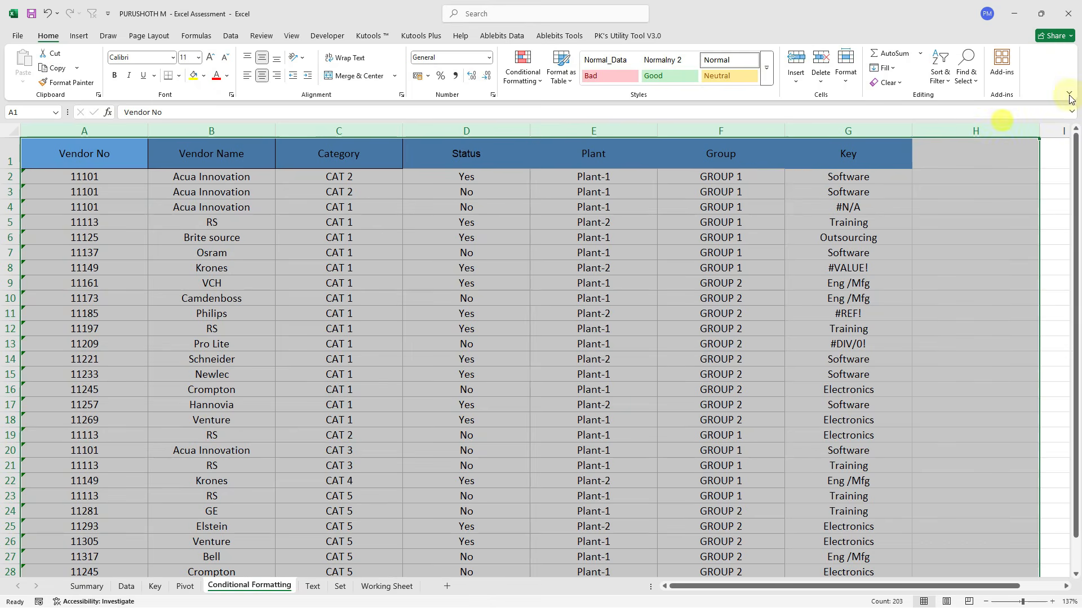
pyautogui.moveTo(1040, 131); pyautogui.dragTo(999, 135)
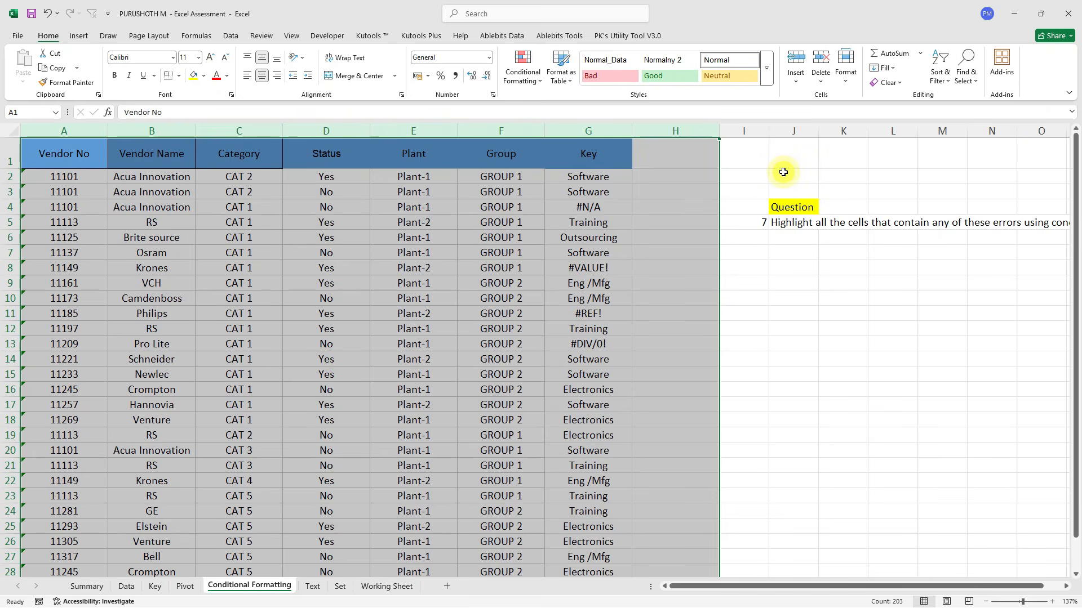
# Select the error cells in the Key column (G4, G8, G11, G12).
pyautogui.click(582, 271)
pyautogui.click(598, 210)
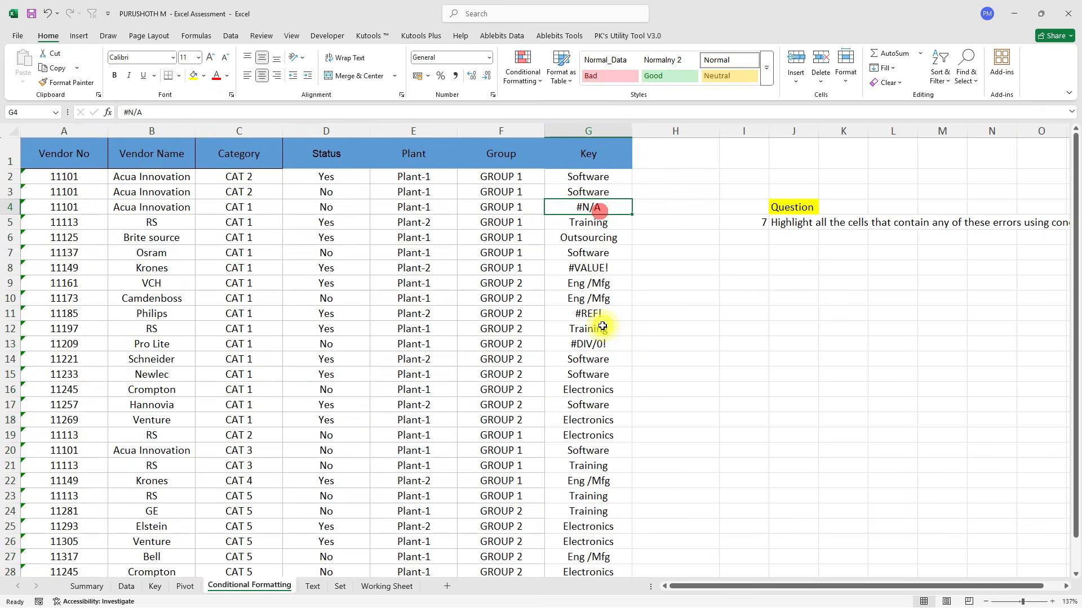
pyautogui.scroll(-3, 603, 326)
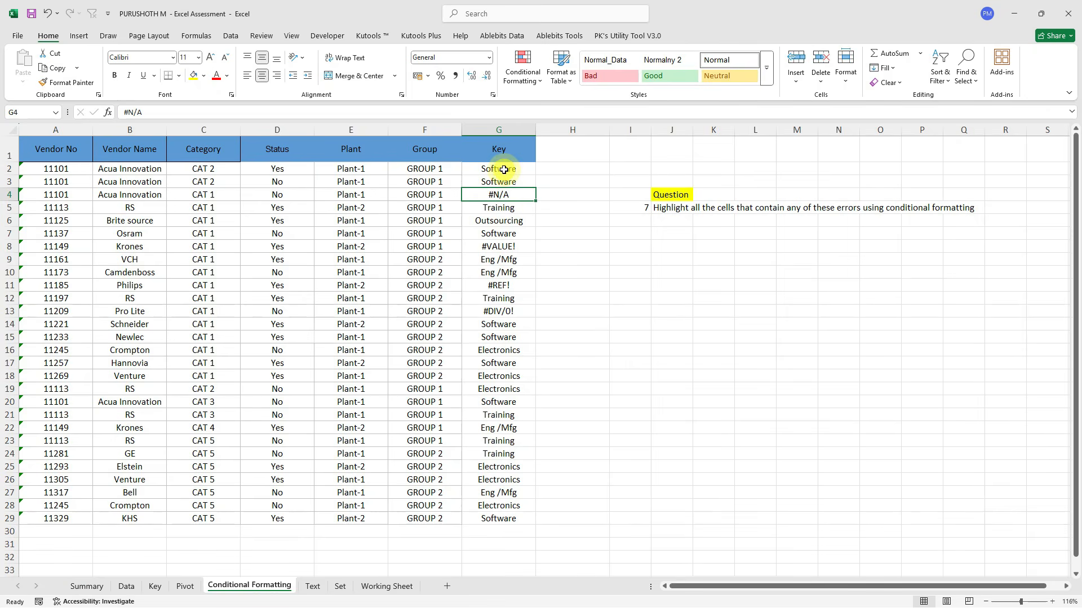
pyautogui.keyDown('ctrl'); pyautogui.click(499, 246); pyautogui.keyUp('ctrl')
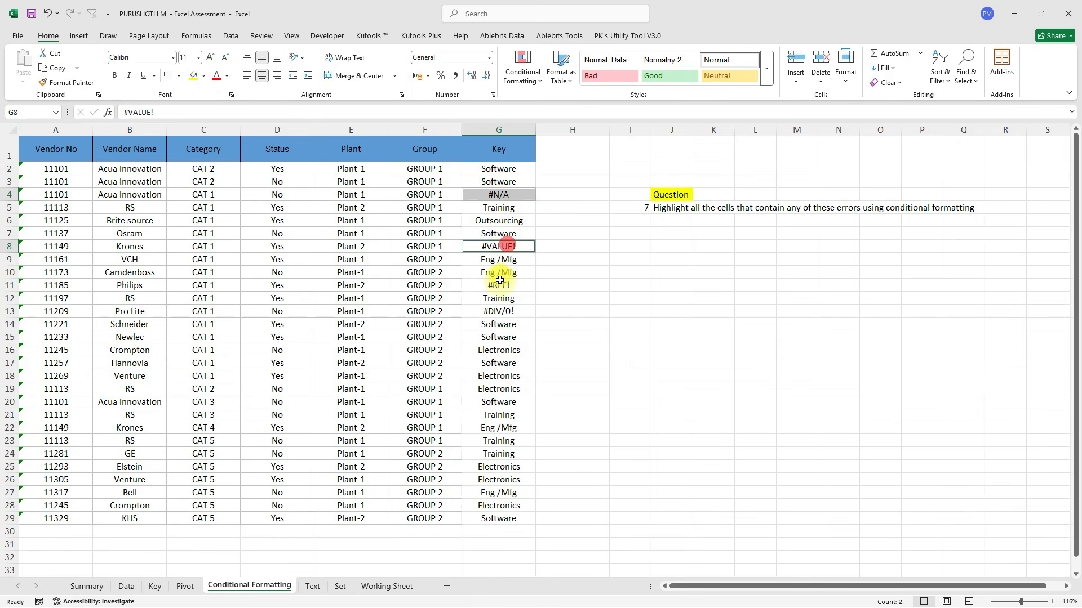
pyautogui.moveTo(499, 285); pyautogui.dragTo(499, 314)
pyautogui.keyDown('ctrl'); pyautogui.click(499, 313); pyautogui.keyUp('ctrl')
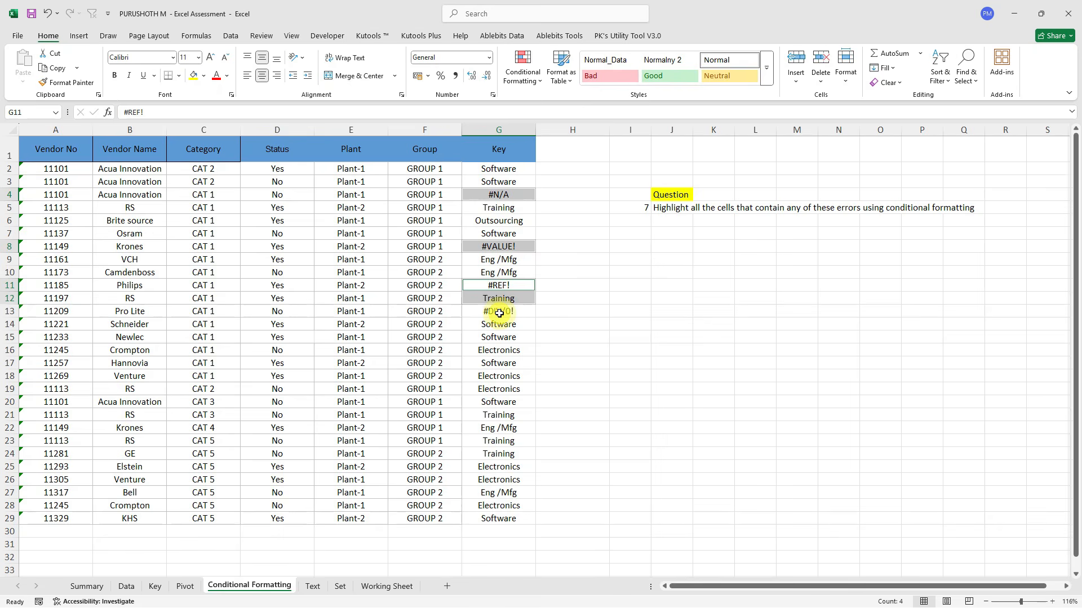
pyautogui.click(549, 170)
# Enter =ISERROR(G2) in H2.
pyautogui.write('=ist')
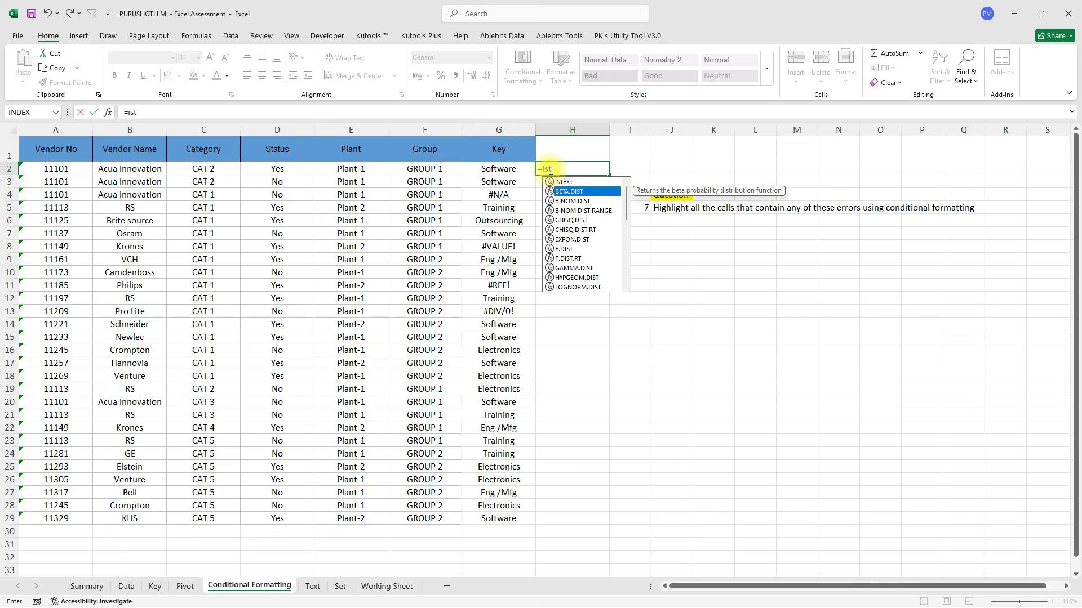
pyautogui.press('Up')
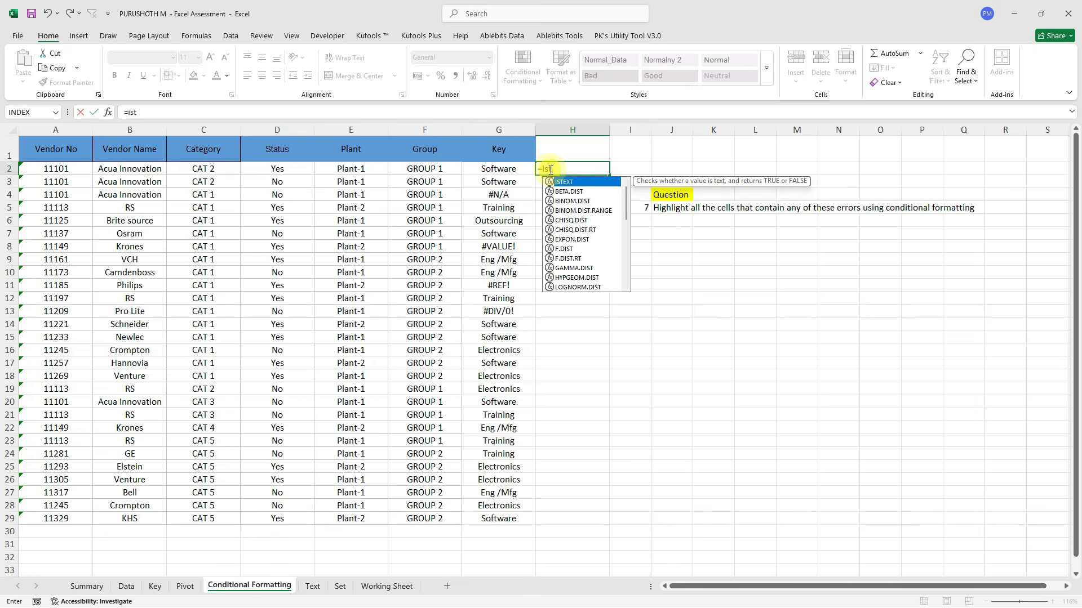
pyautogui.press('Escape')
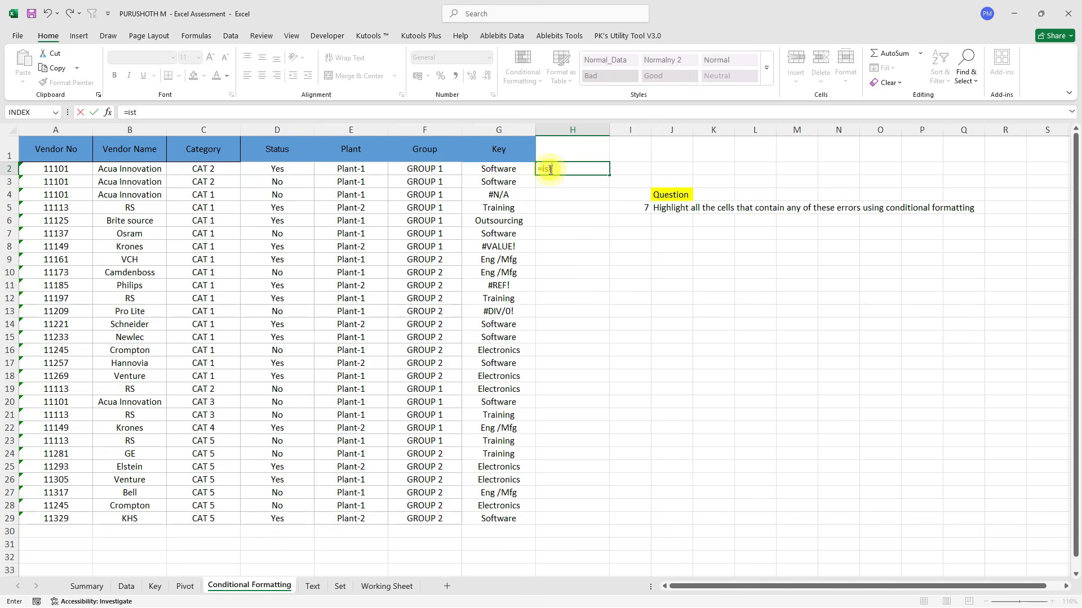
pyautogui.press('Escape')
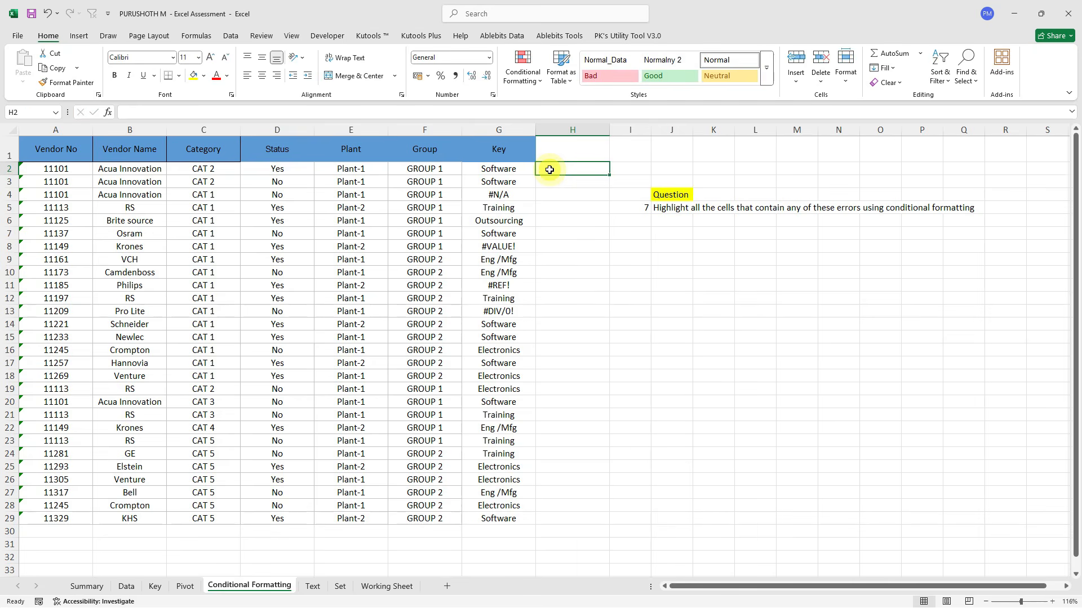
pyautogui.write('=iser')
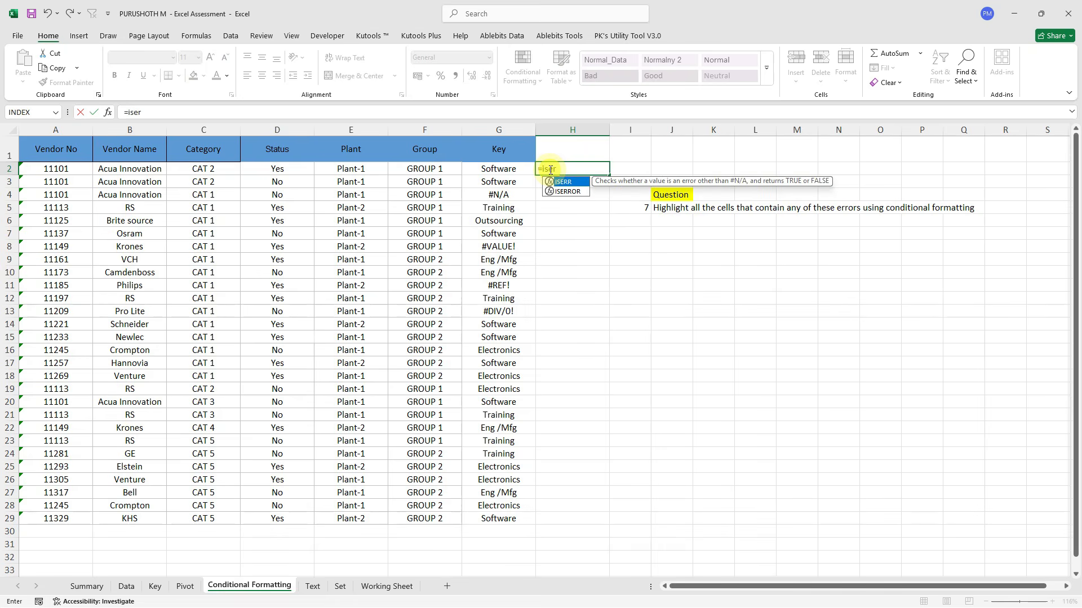
pyautogui.press('Down')
pyautogui.press('Tab')
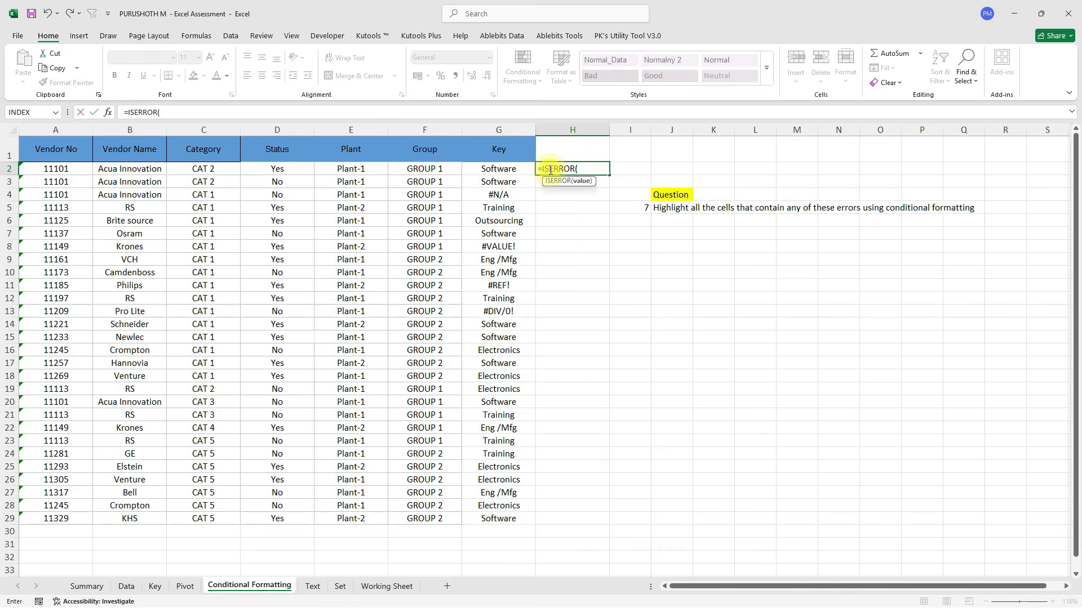
pyautogui.press('Left')
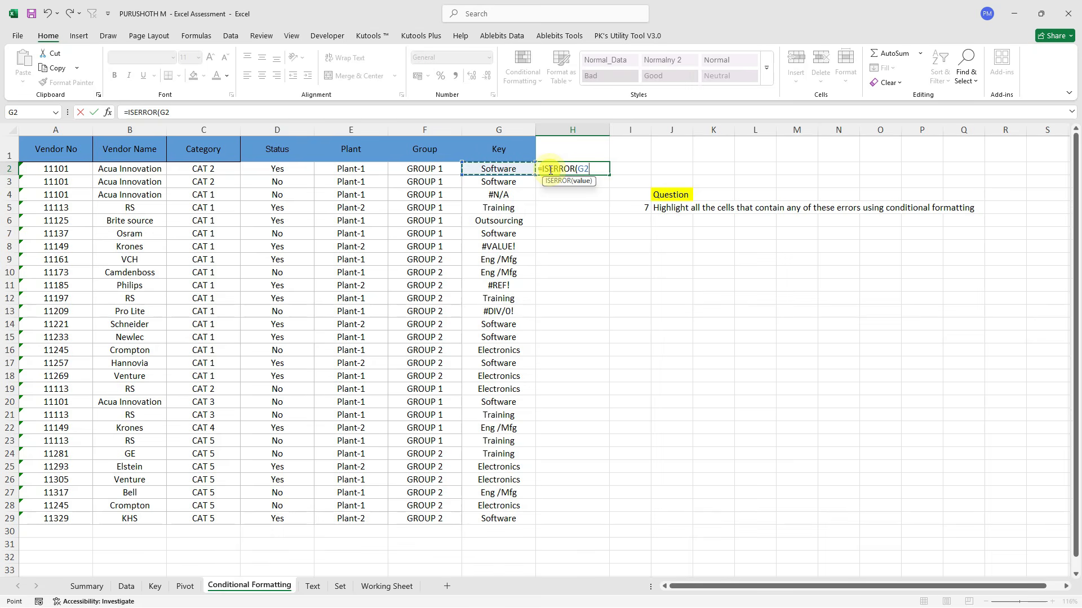
pyautogui.press('Return')
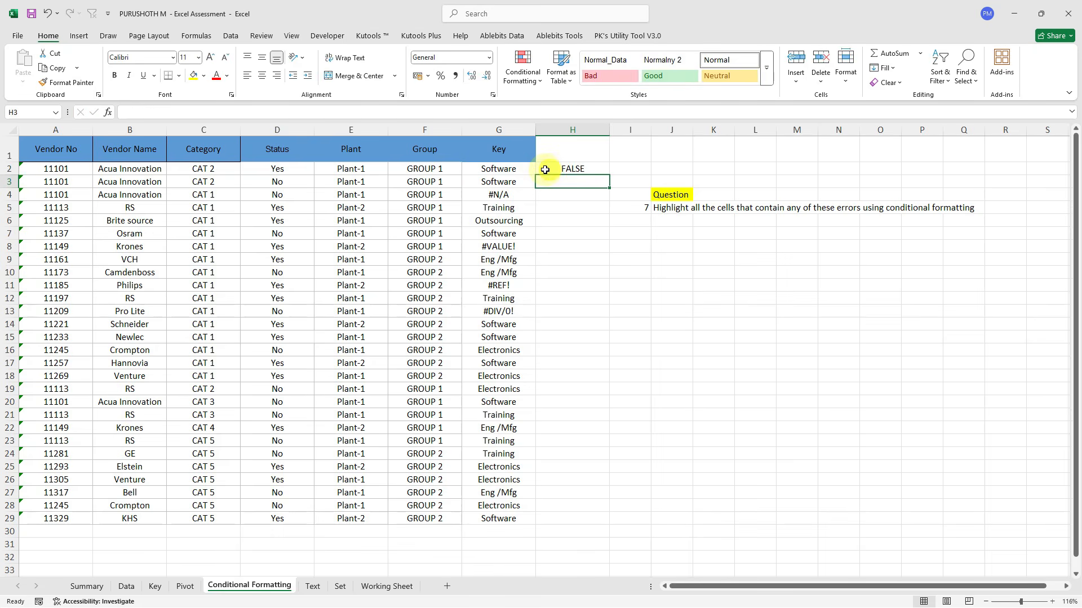
# Fill the ISERROR check down H2:H29 and turn on AutoFilter for the table.
pyautogui.click(522, 169)
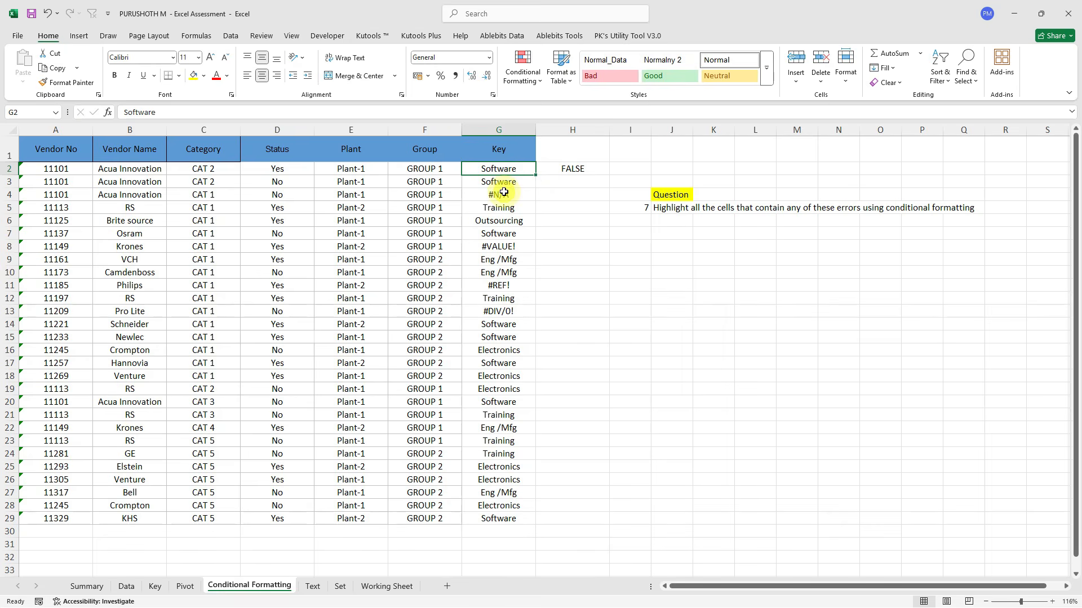
pyautogui.hotkey('ctrl', 'Down')
pyautogui.press('Right')
pyautogui.hotkey('ctrl', 'shift', 'Up')
pyautogui.hotkey('ctrl', 'd')
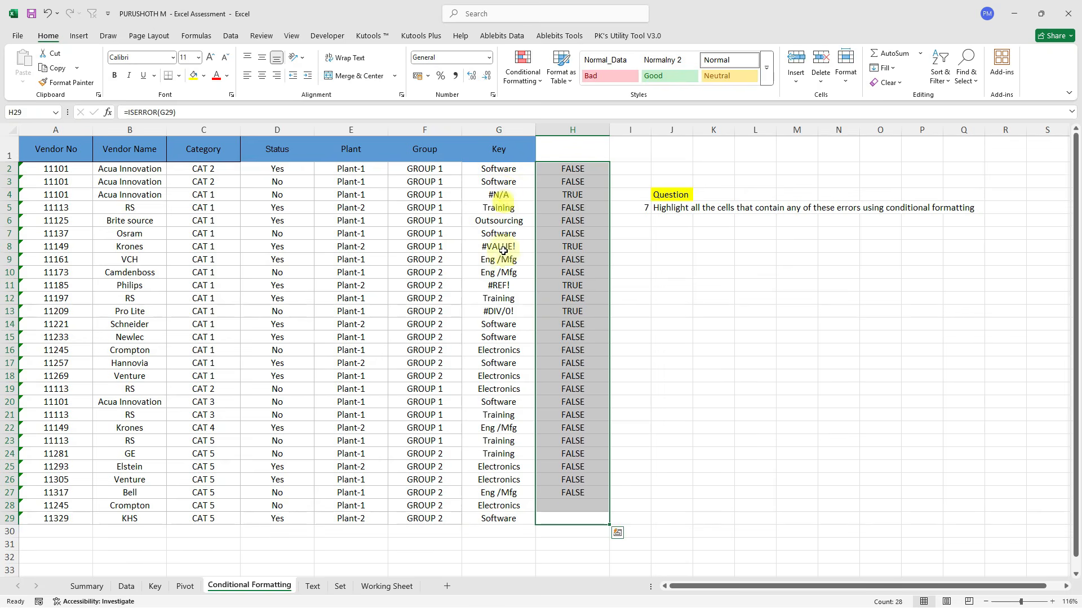
pyautogui.click(500, 308)
pyautogui.click(558, 313)
pyautogui.press('Up')
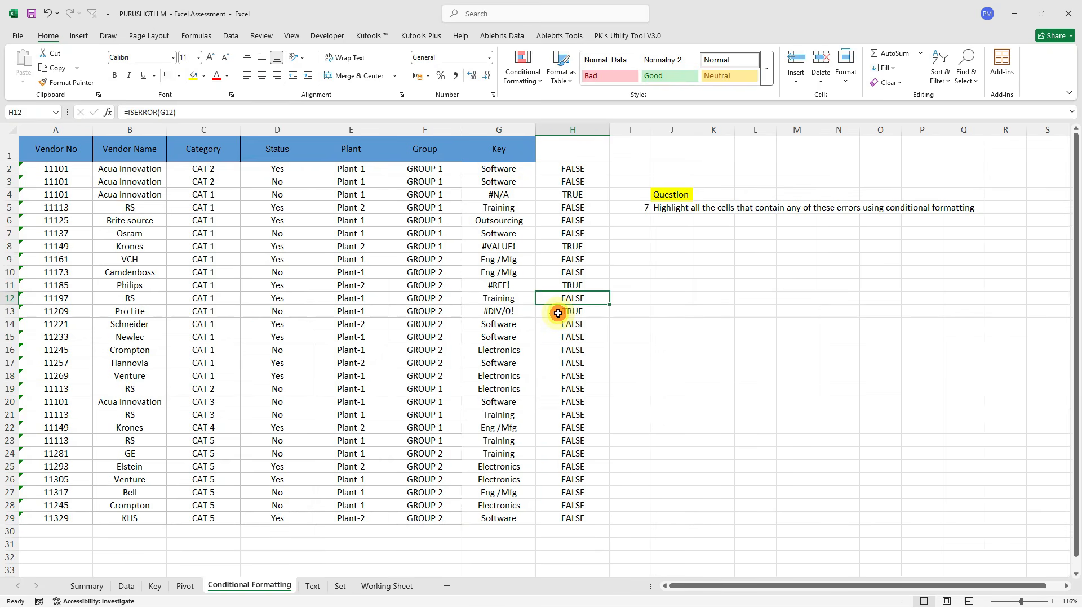
pyautogui.hotkey('ctrl', 'Up')
pyautogui.press('Up')
pyautogui.hotkey('ctrl', 'shift', 'l')
# Filter column H to TRUE to reveal the four error rows, then remove the filter.
pyautogui.hotkey('alt', 'Down')
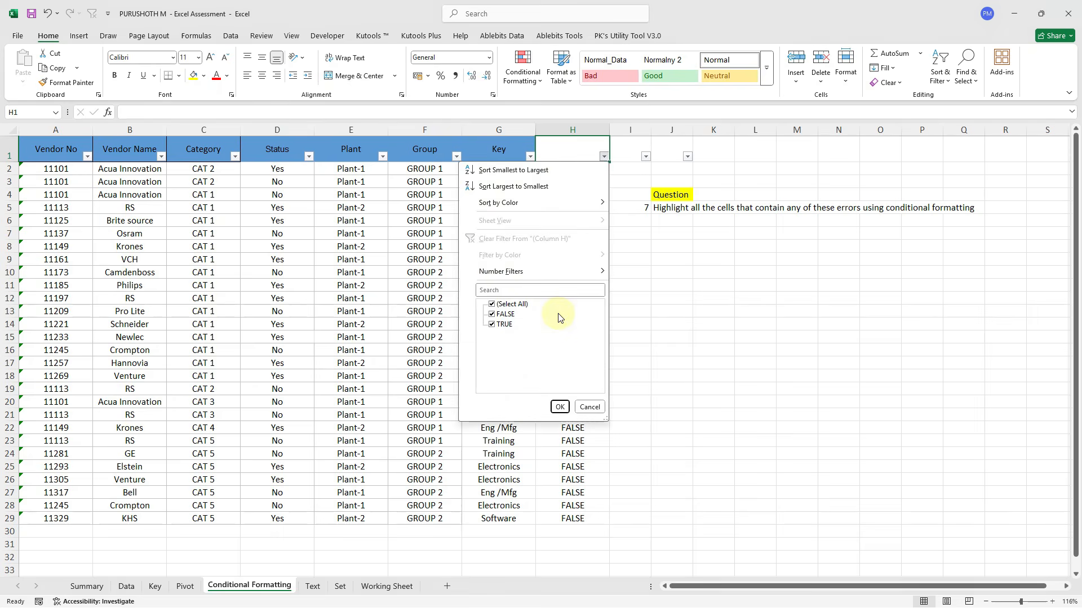
pyautogui.click(510, 312)
pyautogui.press('Return')
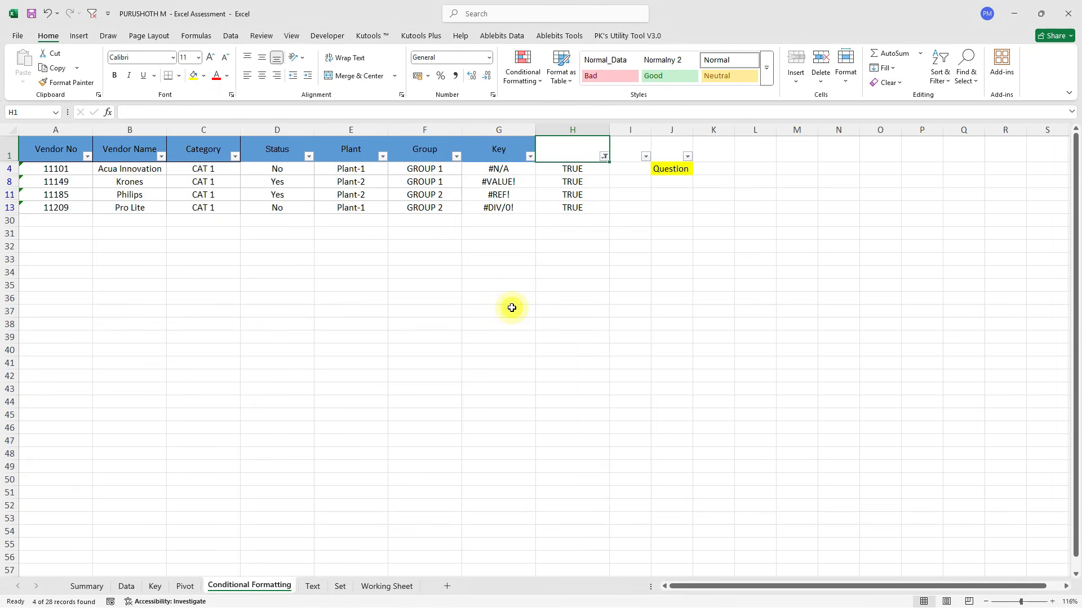
pyautogui.moveTo(501, 169); pyautogui.dragTo(502, 208)
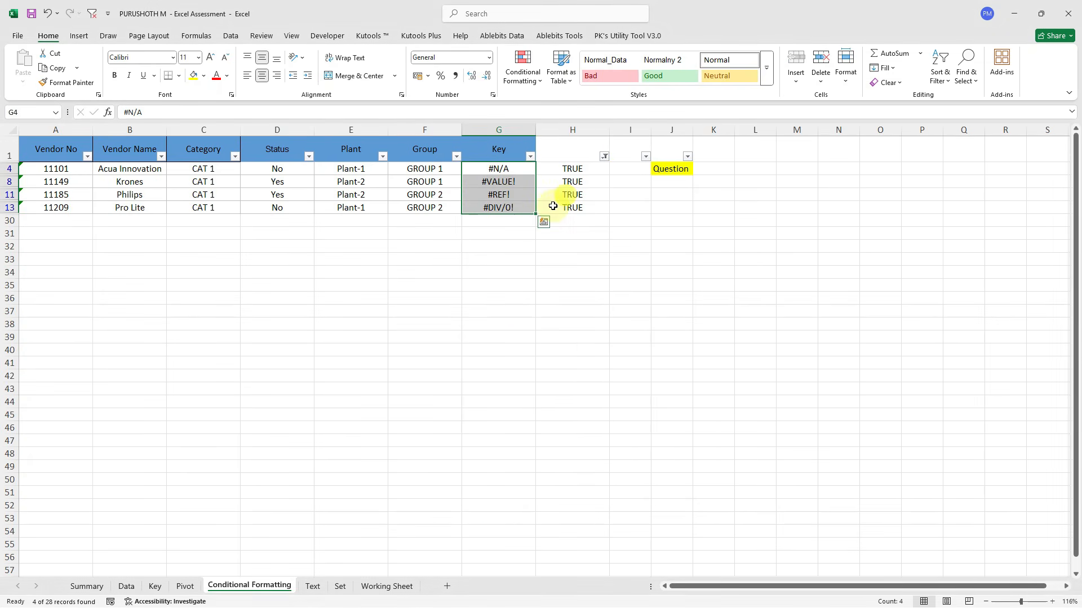
pyautogui.hotkey('ctrl', 'shift', 'l')
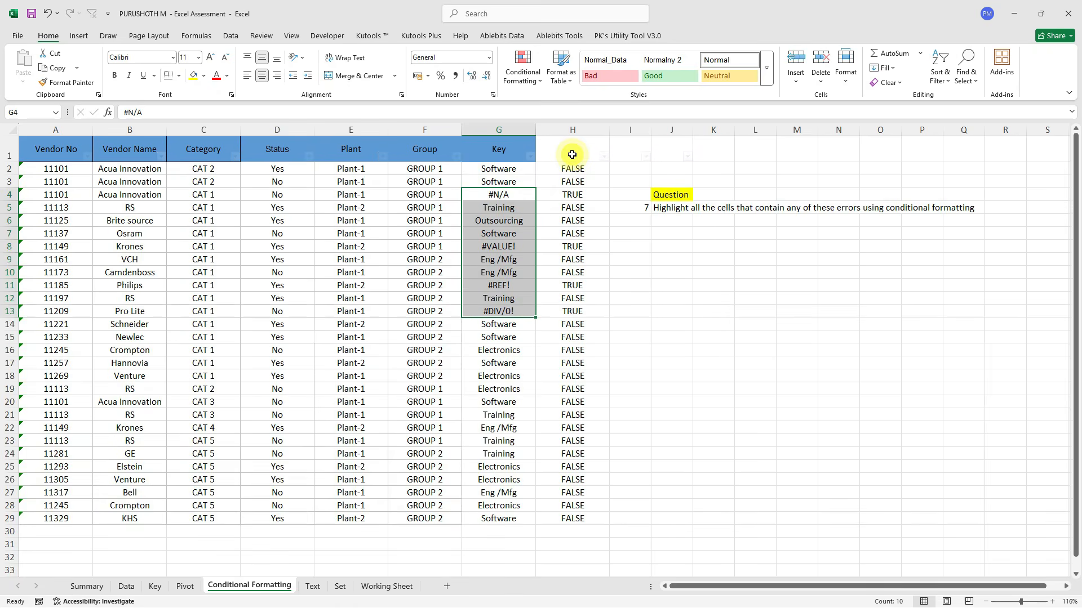
# Copy the =ISERROR(G2) formula text and select the Key cells G2:G29.
pyautogui.click(562, 169)
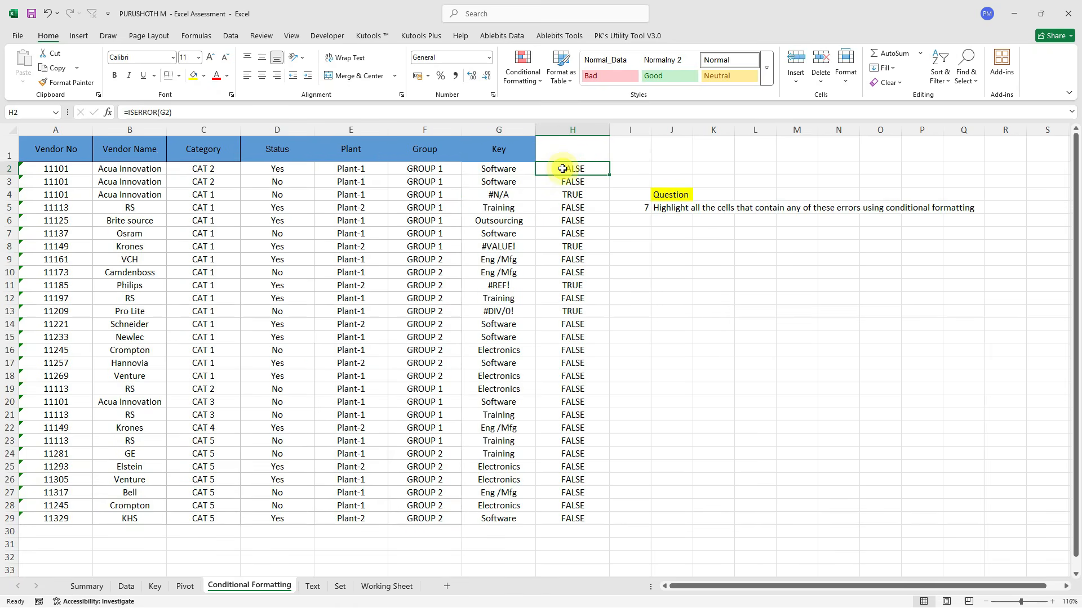
pyautogui.moveTo(194, 112); pyautogui.dragTo(41, 113)
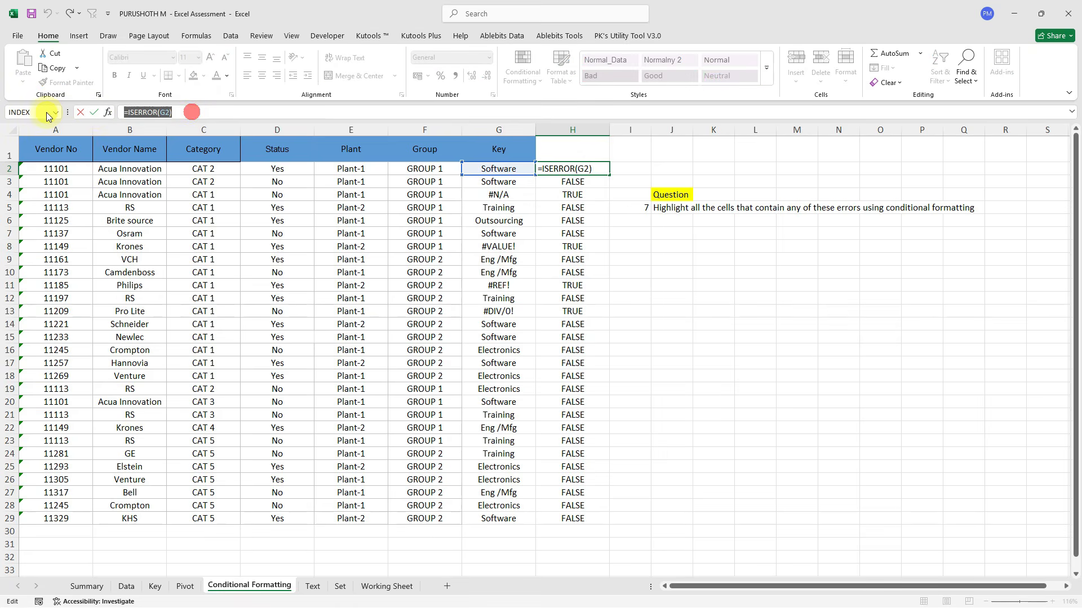
pyautogui.hotkey('ctrl', 'c')
pyautogui.click(489, 198)
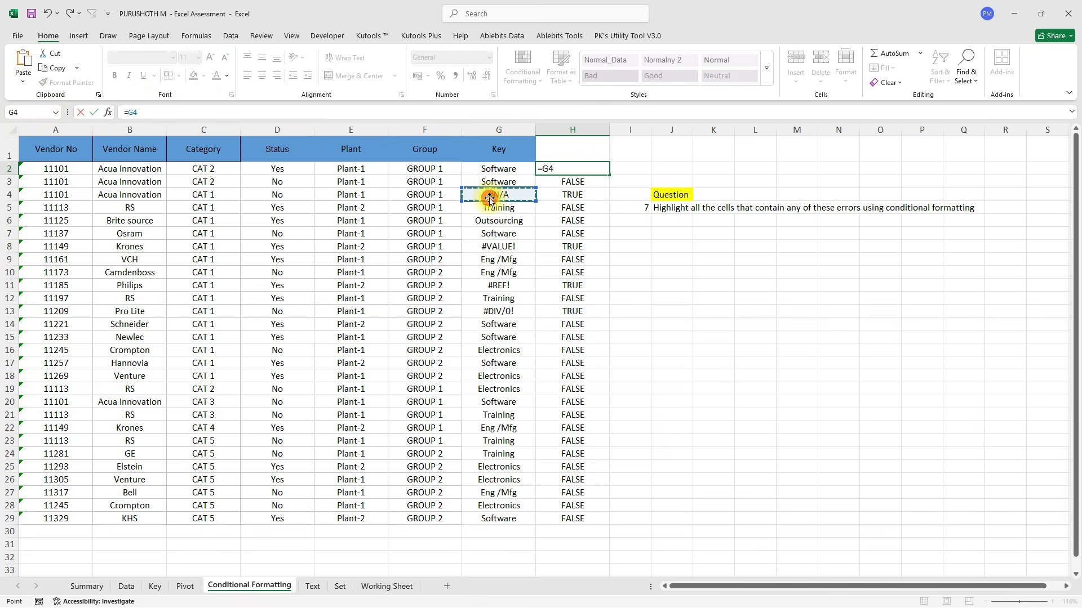
pyautogui.press('Escape')
pyautogui.press('Up')
pyautogui.press('Down')
pyautogui.press('Left')
pyautogui.hotkey('ctrl', 'shift', 'Down')
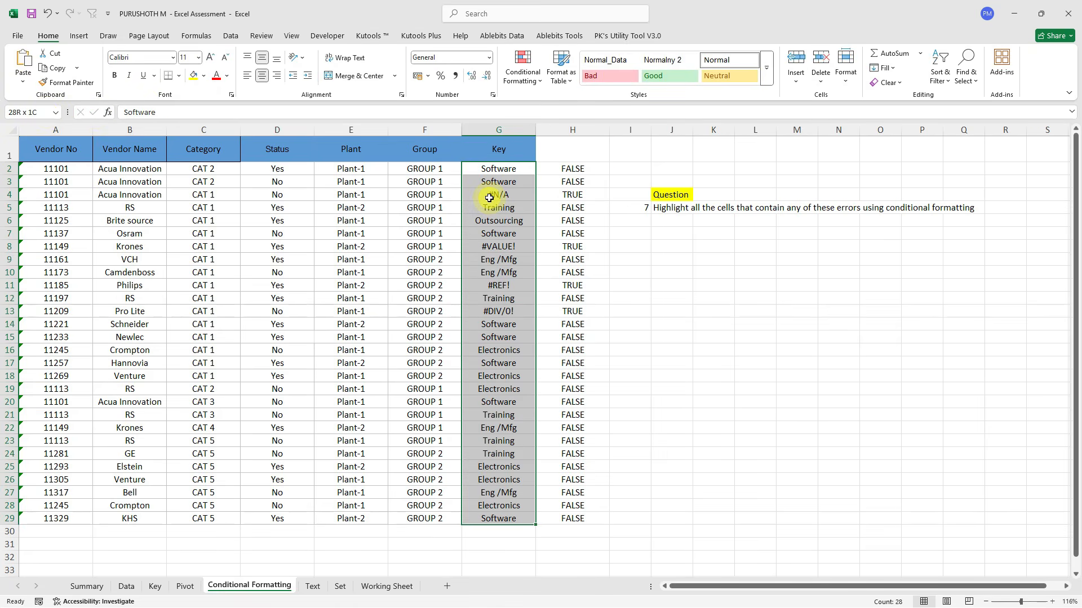
# Create a formula-based conditional formatting rule using =ISERROR(G2).
pyautogui.click(522, 67)
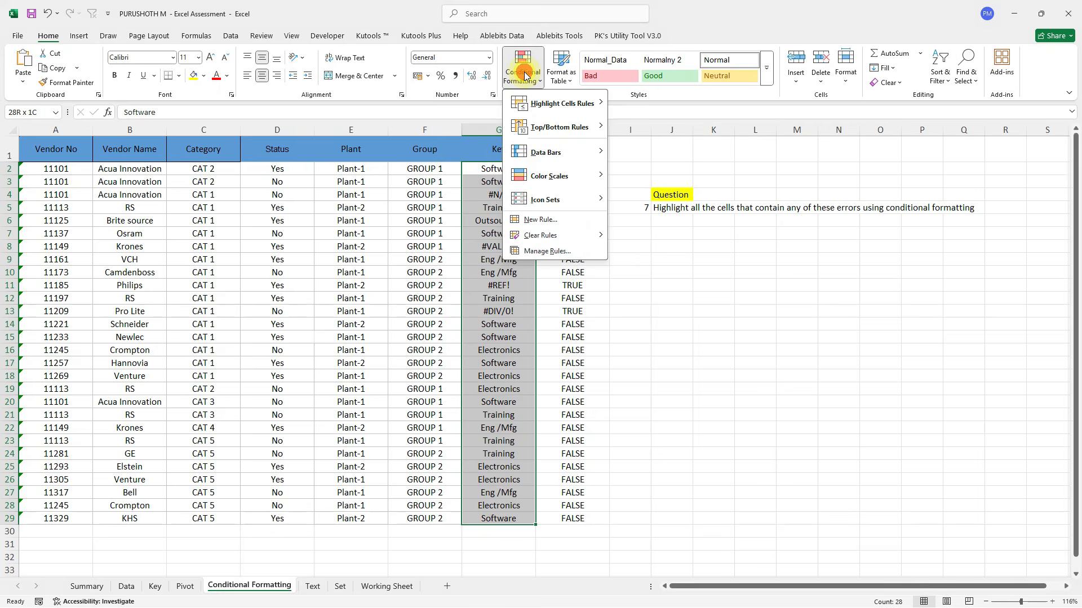
pyautogui.click(548, 220)
pyautogui.click(493, 229)
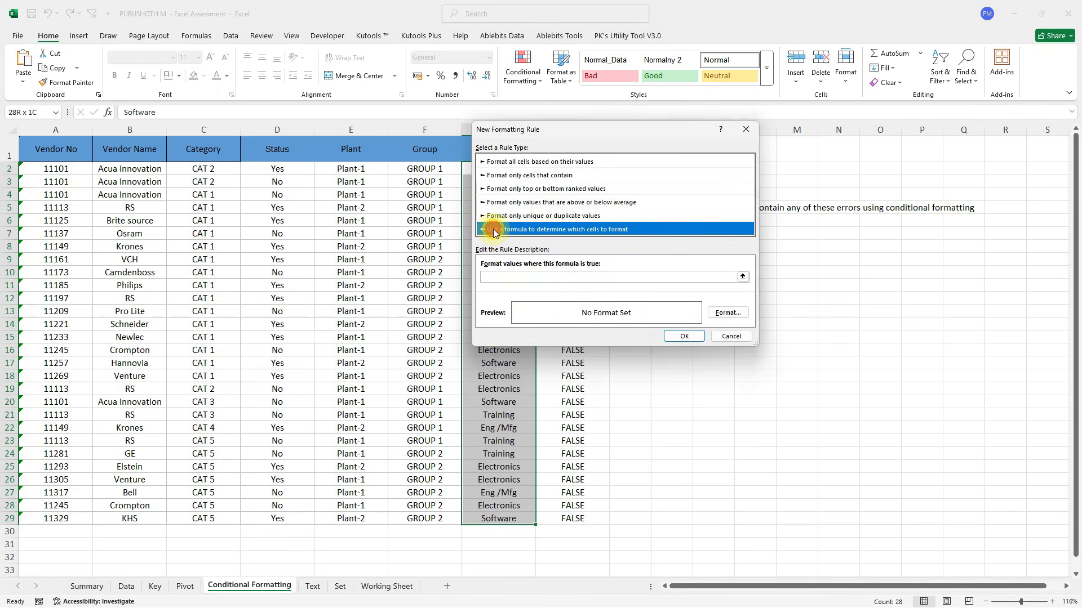
pyautogui.click(511, 278)
pyautogui.hotkey('ctrl', 'v')
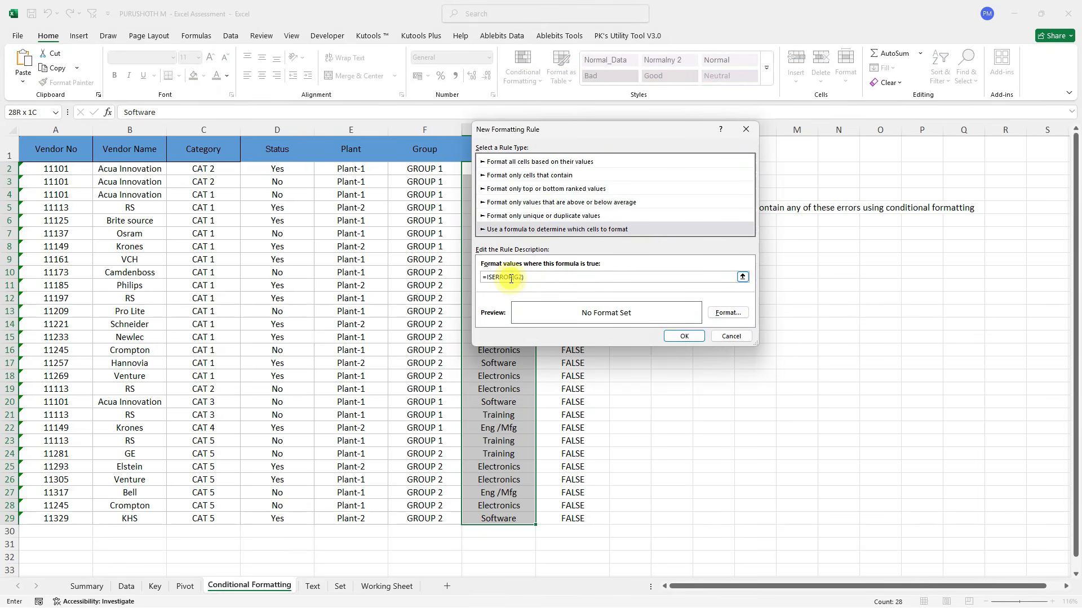
# Format the rule with light green fill and bold text, and apply it.
pyautogui.click(728, 313)
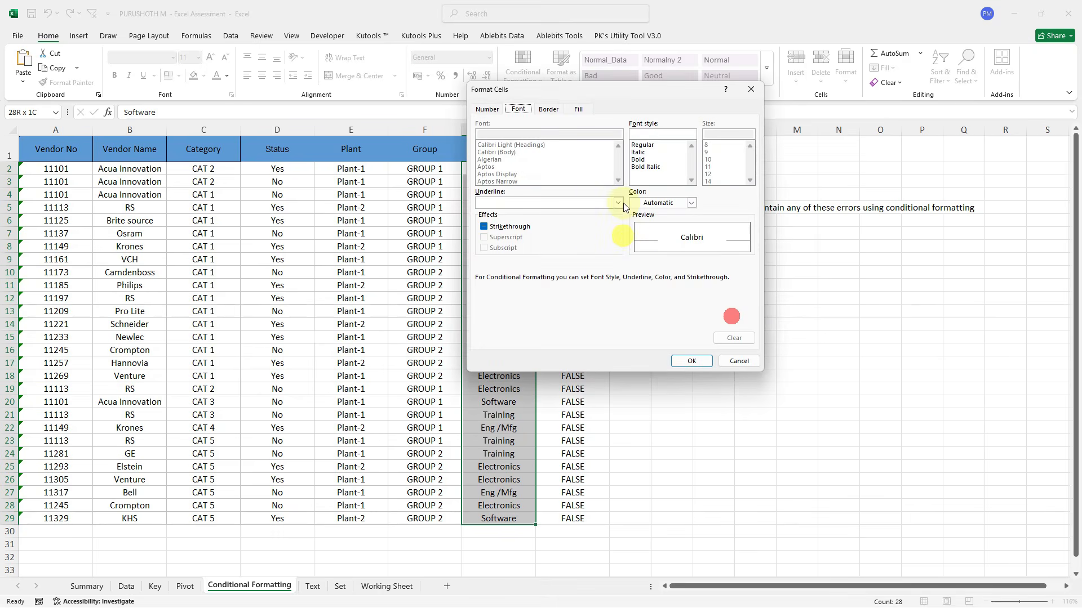
pyautogui.click(548, 108)
pyautogui.click(578, 109)
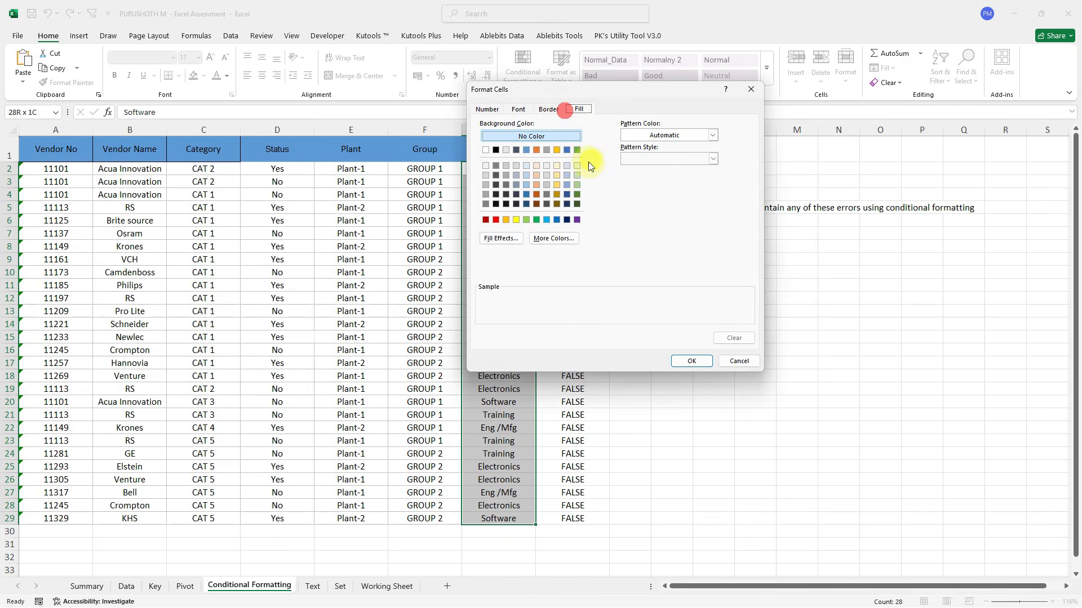
pyautogui.click(578, 185)
pyautogui.click(518, 108)
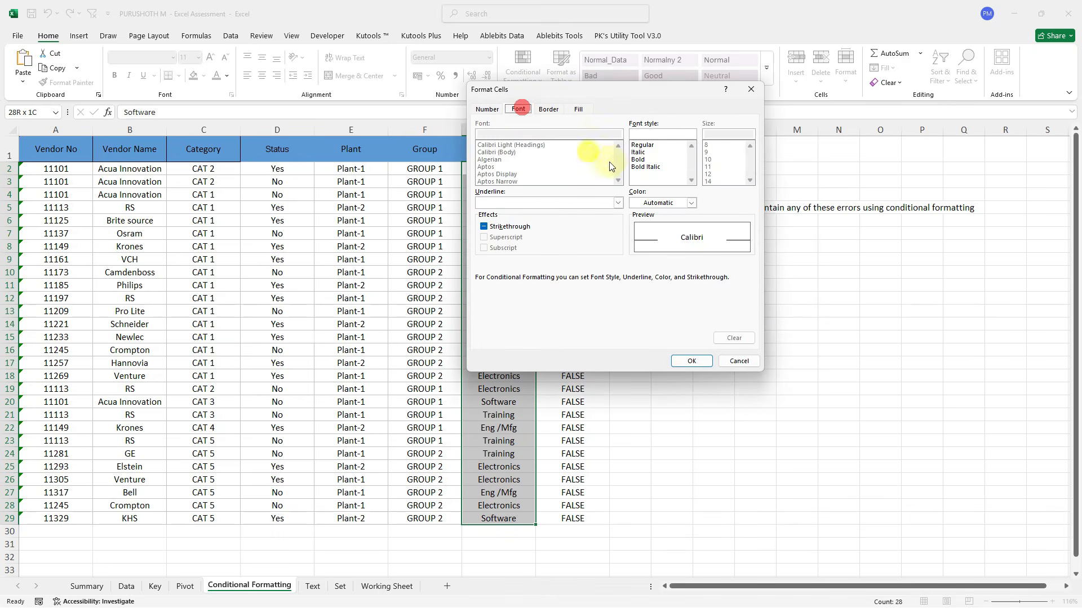
pyautogui.click(639, 160)
pyautogui.click(691, 361)
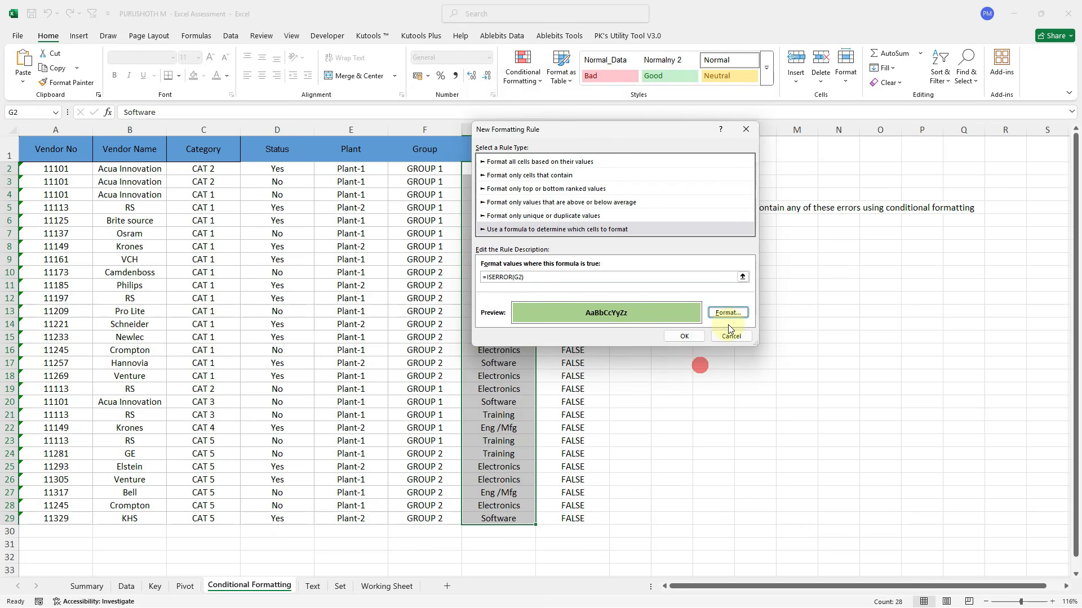
pyautogui.click(685, 337)
# Delete the helper column H.
pyautogui.click(570, 169)
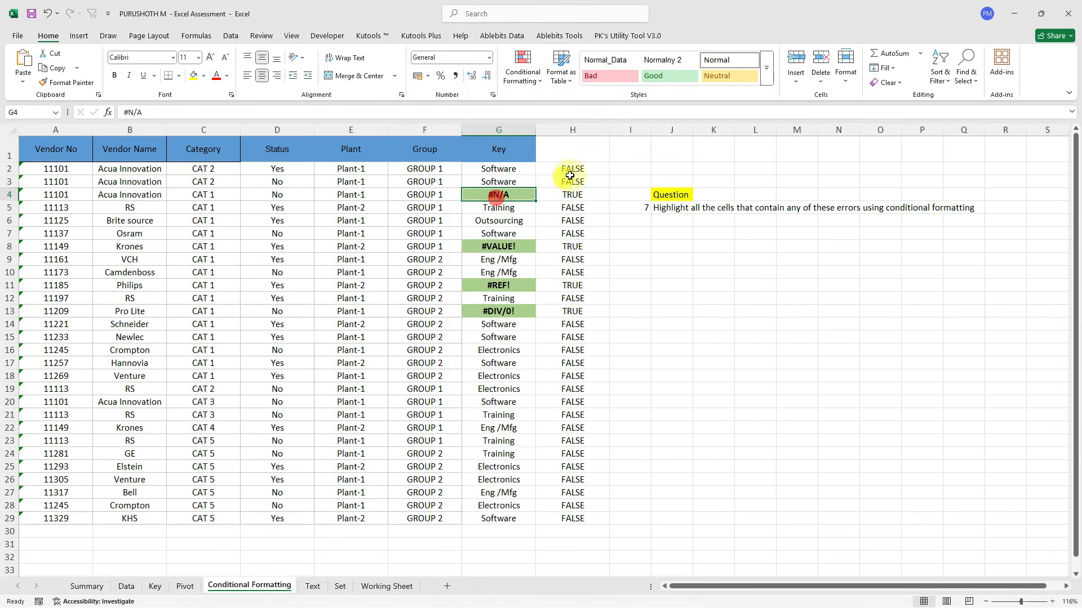
pyautogui.click(573, 132)
pyautogui.hotkey('ctrl', '-')
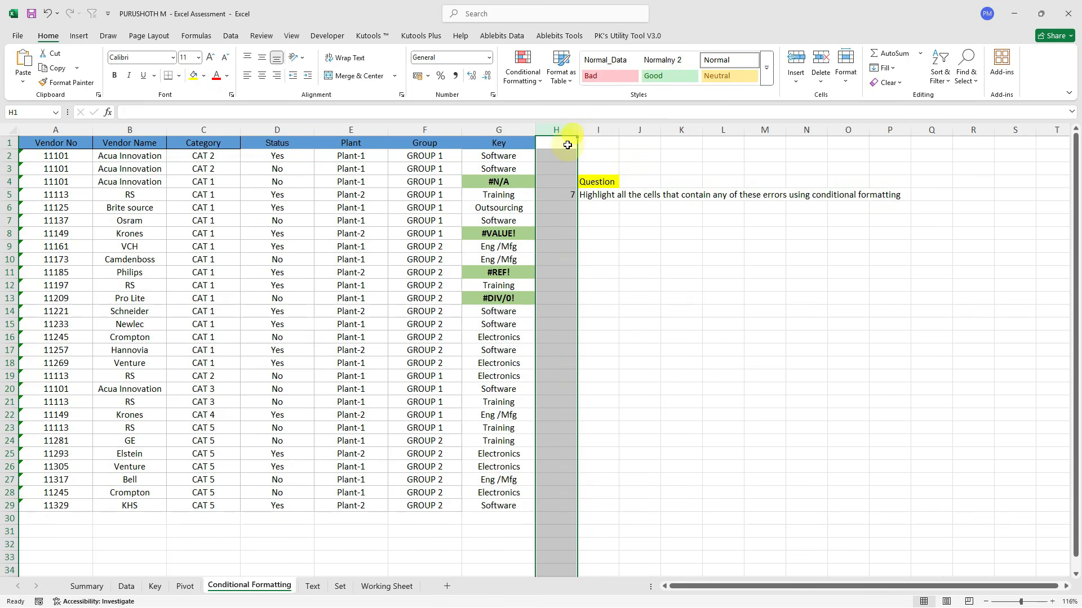
# Paste the #REF! value from G11 into G22 to test the highlight, then go to the Text sheet.
pyautogui.click(496, 289)
pyautogui.click(497, 376)
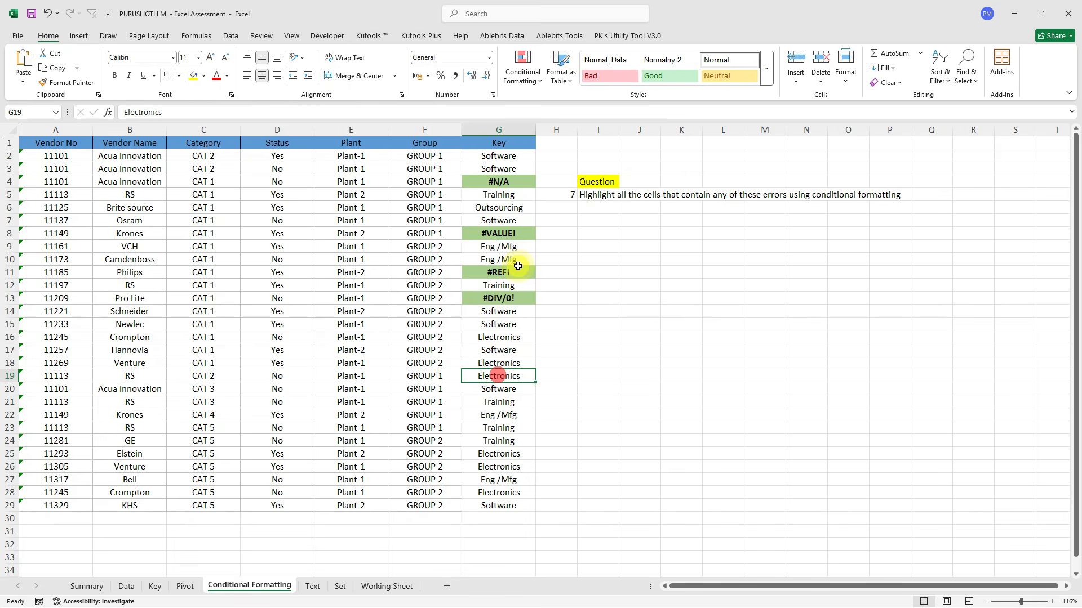
pyautogui.click(503, 269)
pyautogui.hotkey('ctrl', 'c')
pyautogui.click(498, 417)
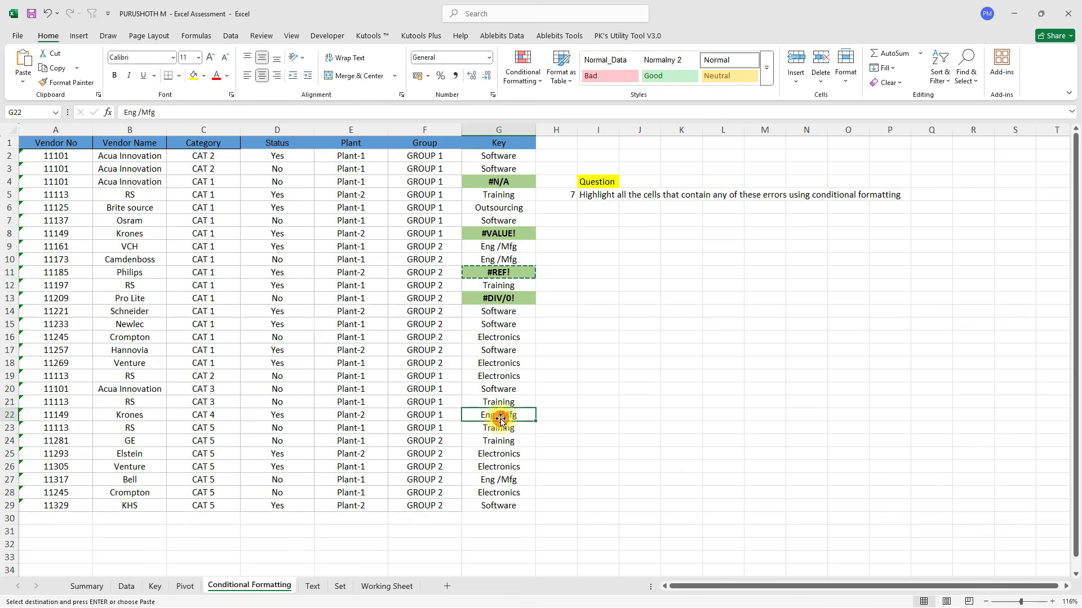
pyautogui.hotkey('ctrl', 'v')
pyautogui.press('Escape')
pyautogui.click(514, 349)
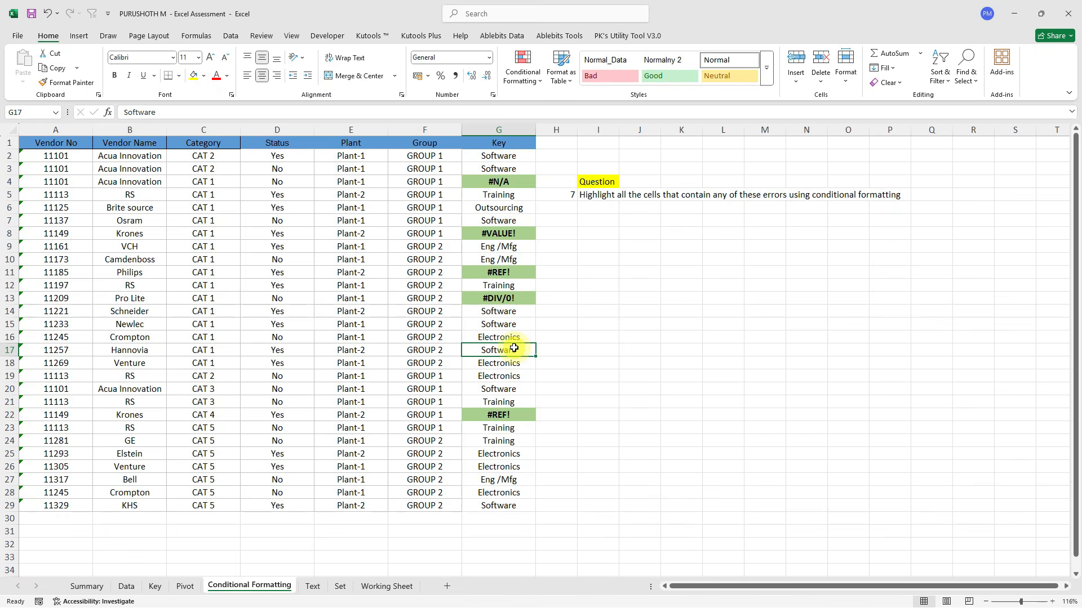
pyautogui.hotkey('ctrl', 'pagedown')
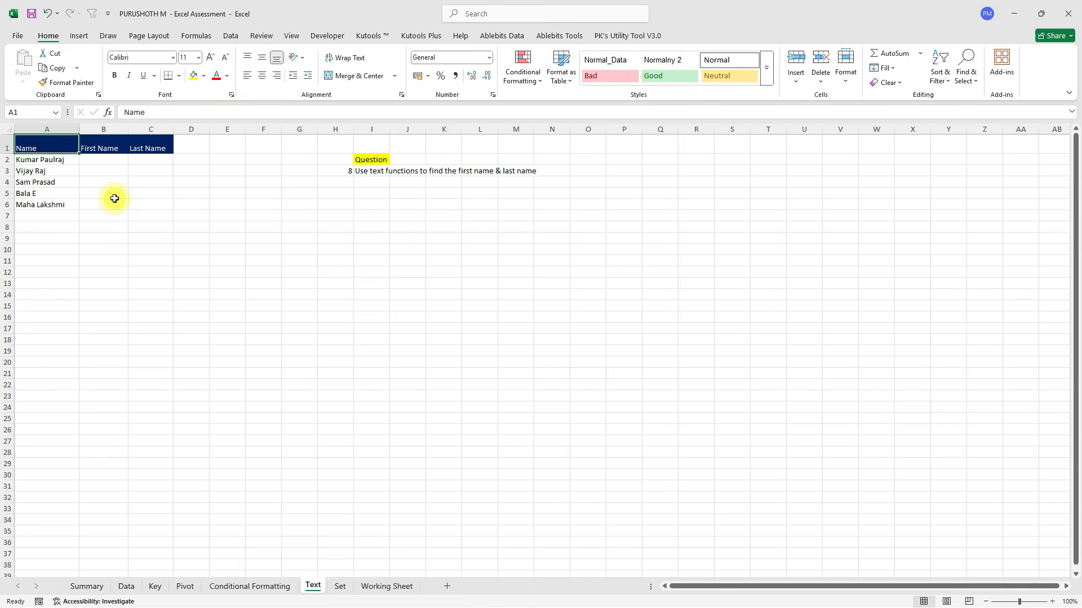
pyautogui.scroll(5, 114, 198)
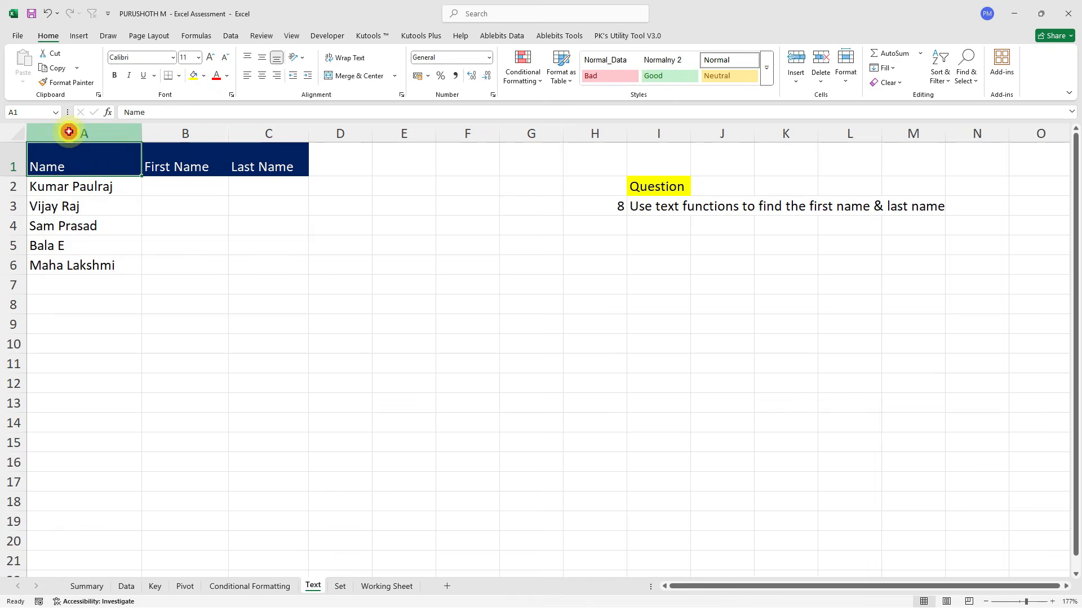
pyautogui.click(68, 133)
pyautogui.keyDown('ctrl'); pyautogui.click(176, 125); pyautogui.keyUp('ctrl')
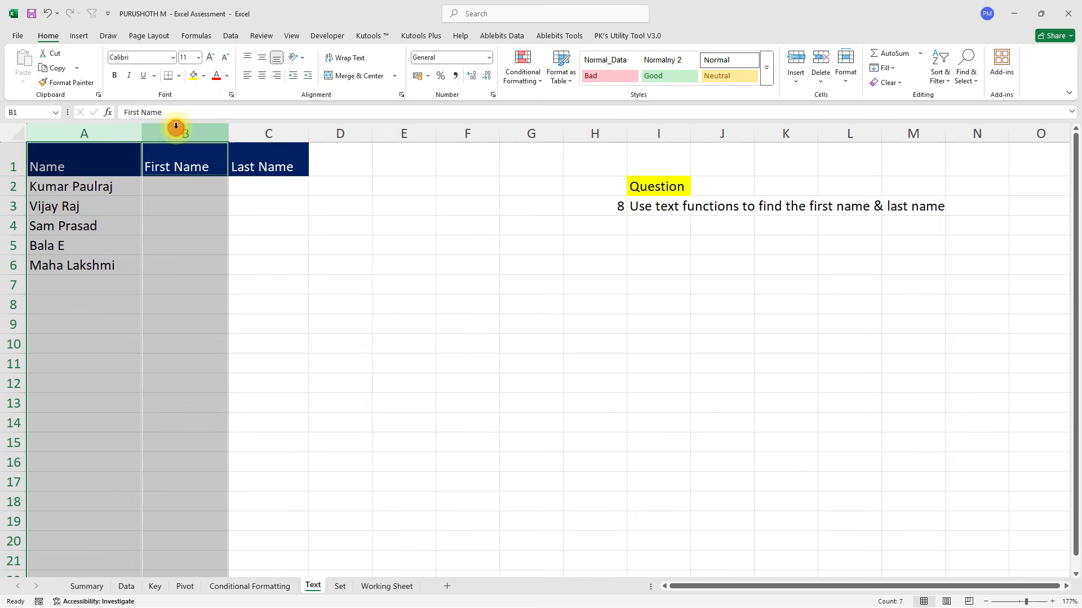
pyautogui.keyDown('ctrl'); pyautogui.click(283, 125); pyautogui.keyUp('ctrl')
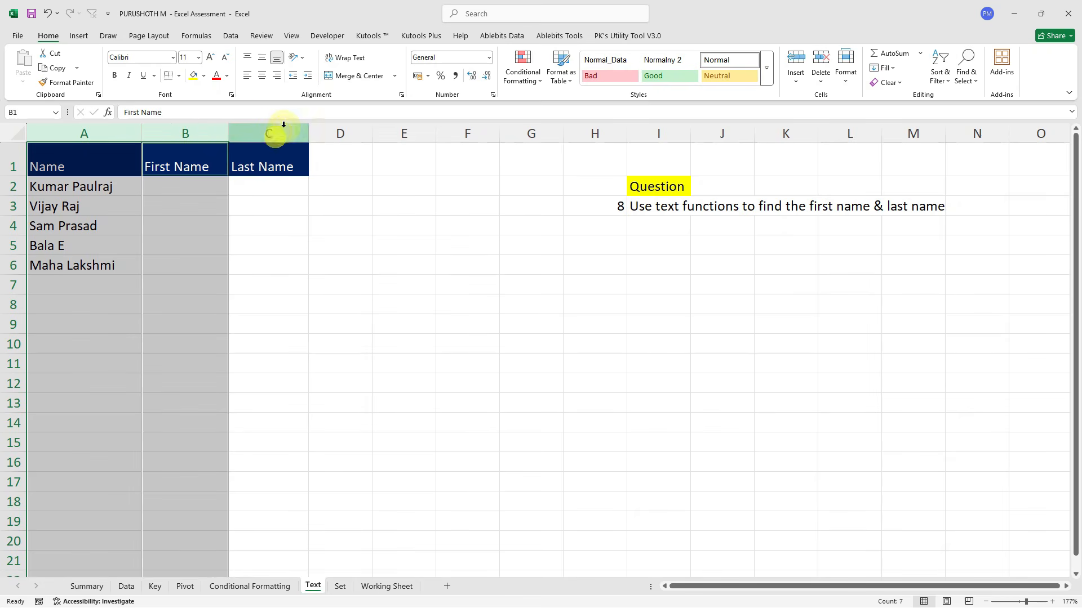
pyautogui.click(154, 184)
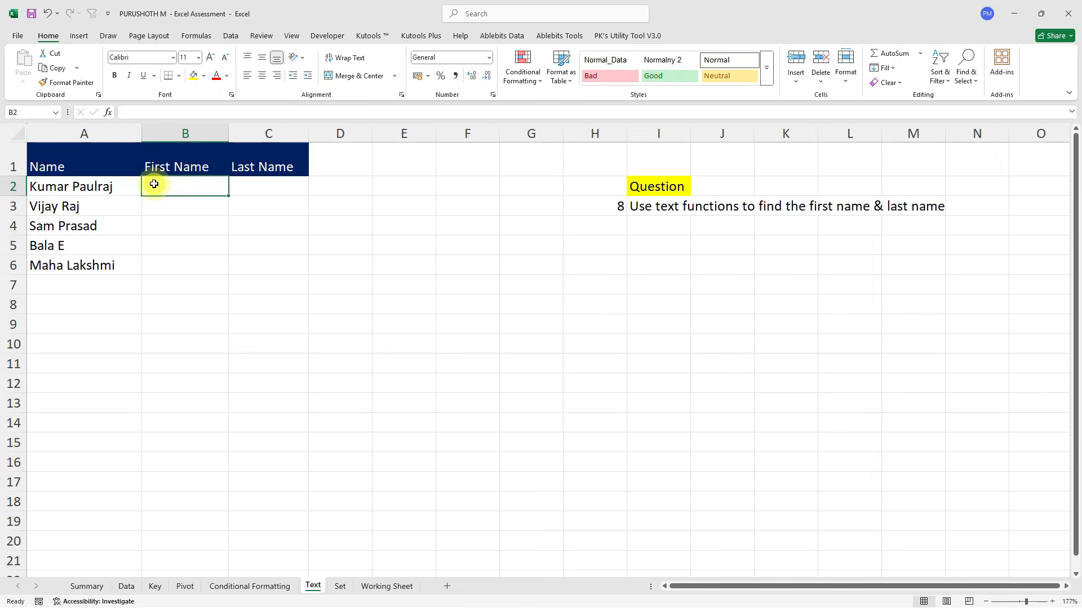
pyautogui.click(87, 134)
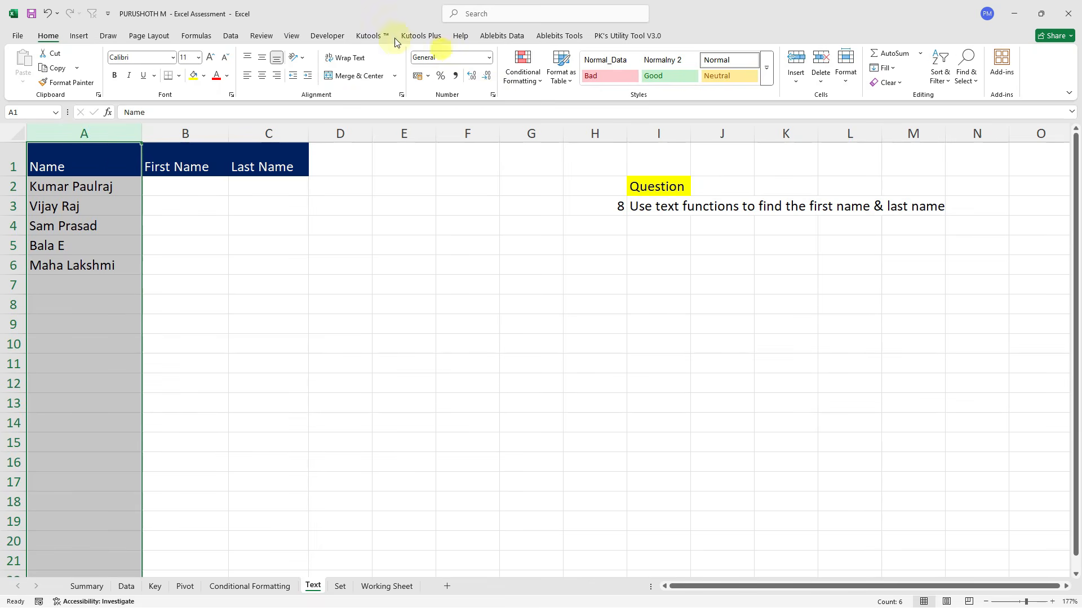
pyautogui.click(213, 35)
pyautogui.click(230, 36)
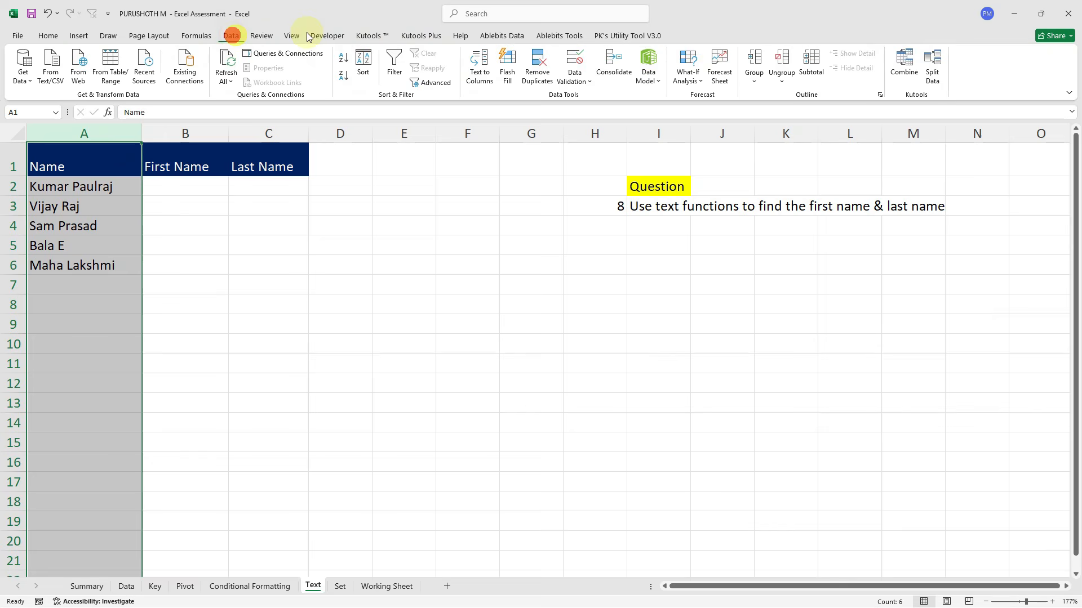
pyautogui.click(480, 79)
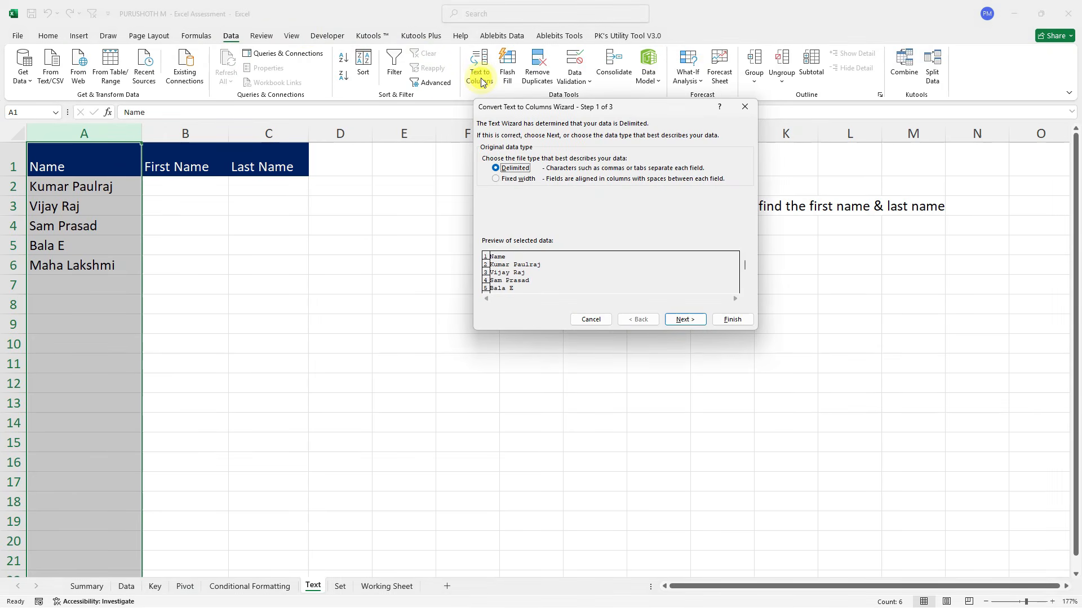
pyautogui.press('Escape')
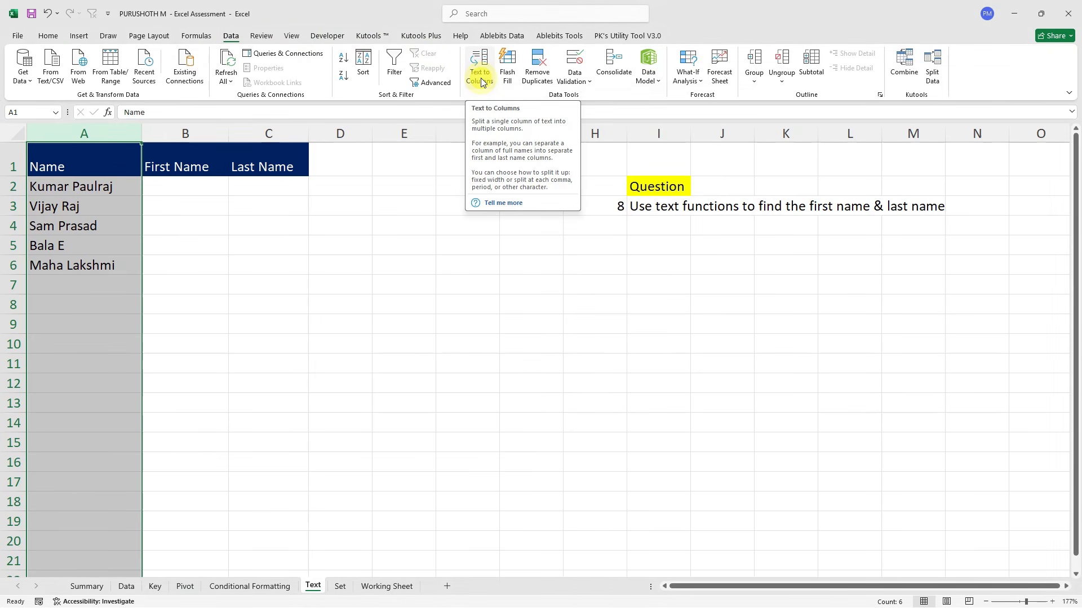
pyautogui.click(185, 190)
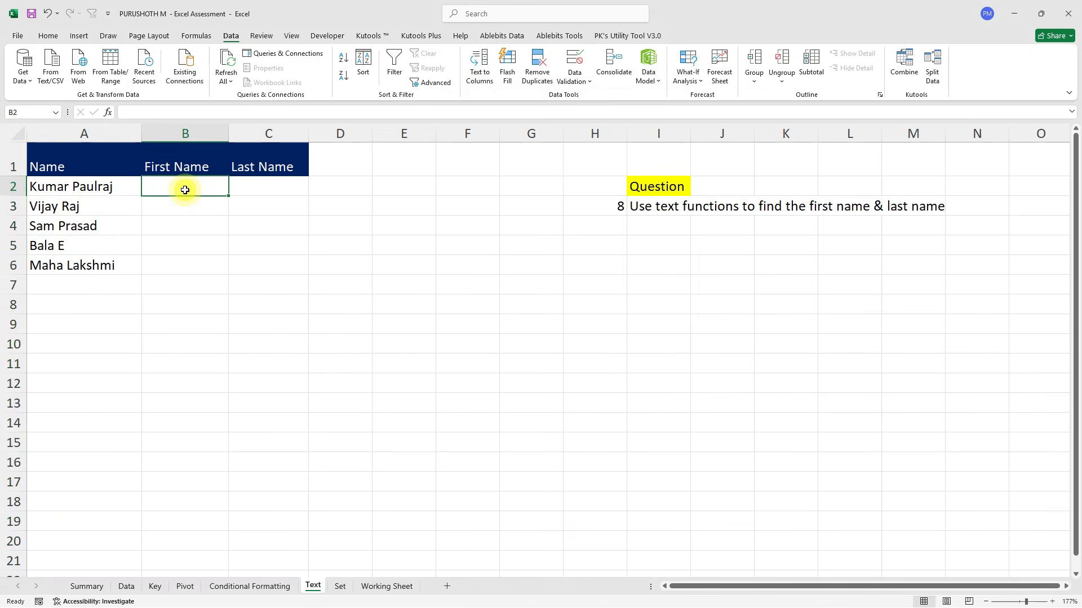
# Enter =LEFT(A2,FIND(" ",A2)) in B2 and fill it down to B6.
pyautogui.write('=')
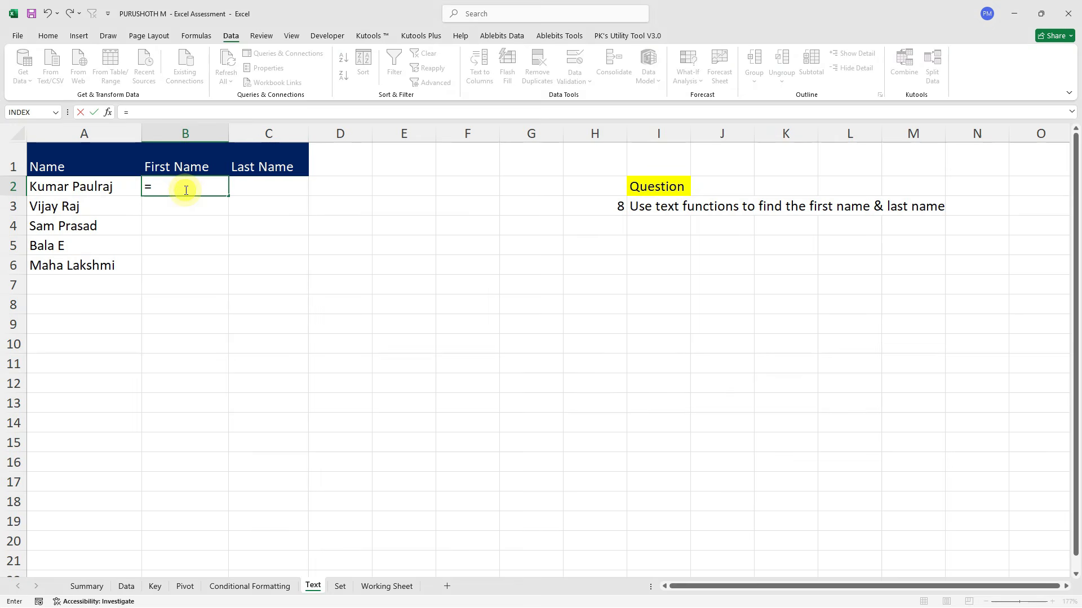
pyautogui.write('lef')
pyautogui.press('Tab')
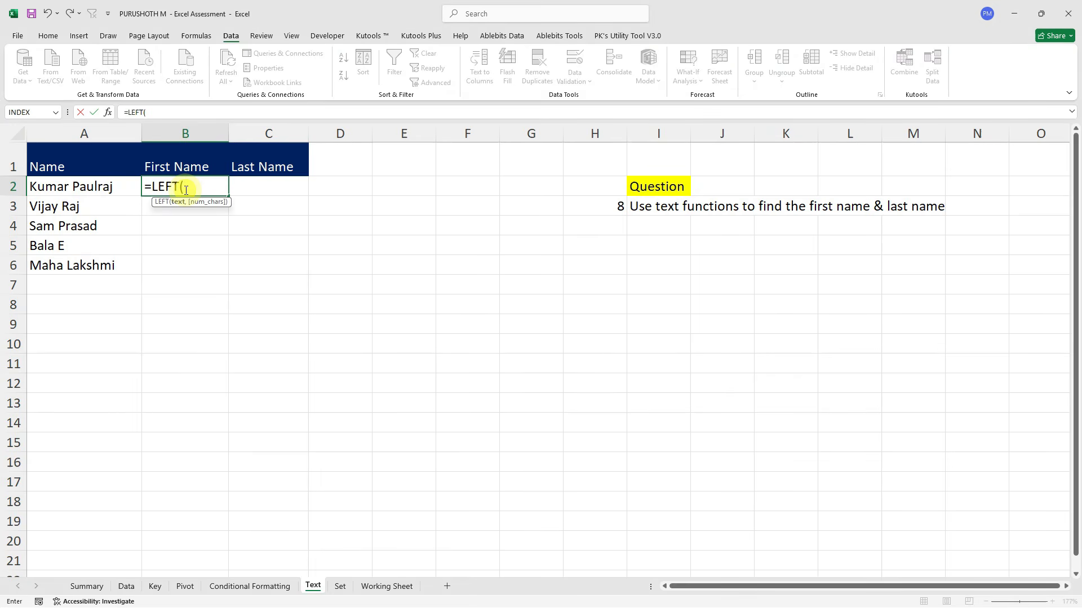
pyautogui.press('Left')
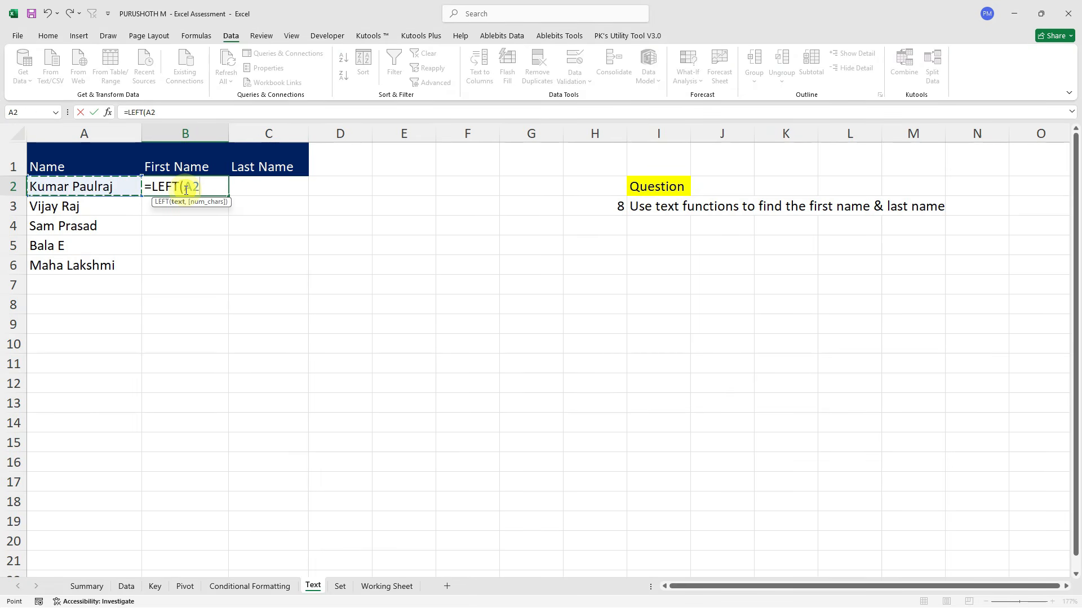
pyautogui.write(',')
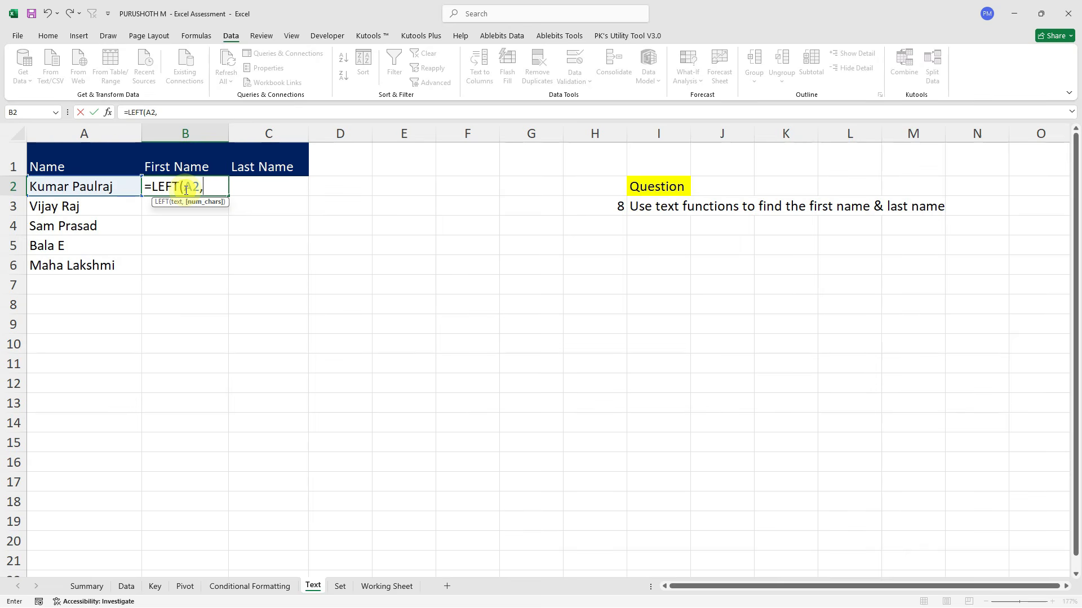
pyautogui.write('FIND(')
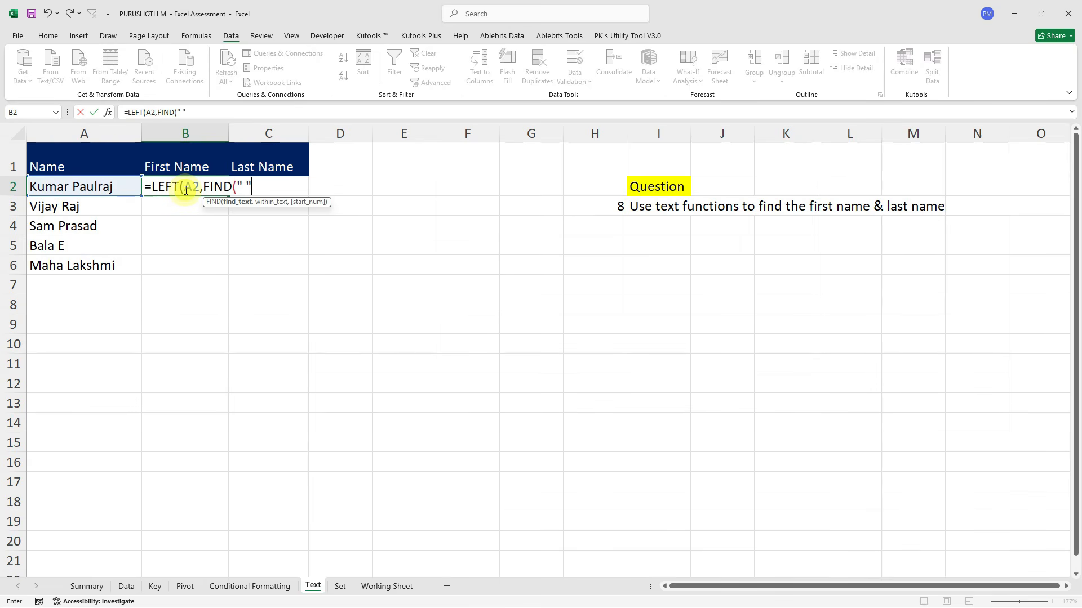
pyautogui.write('" ",')
pyautogui.click(89, 188)
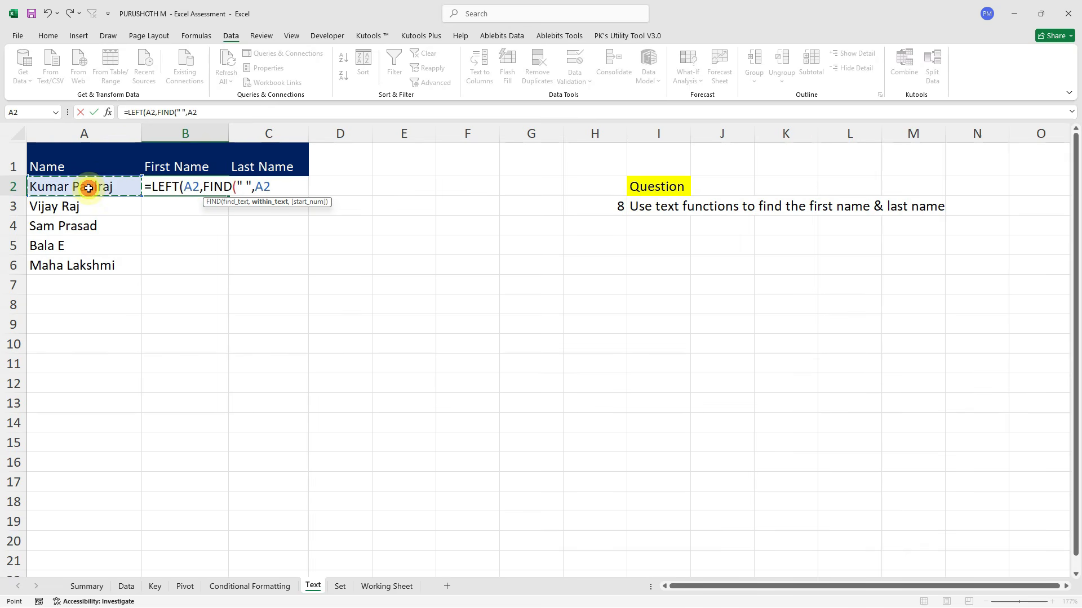
pyautogui.write('))')
pyautogui.press('Return')
pyautogui.press('Left')
pyautogui.hotkey('ctrl', 'Down')
pyautogui.press('Right')
pyautogui.hotkey('ctrl', 'shift', 'Up')
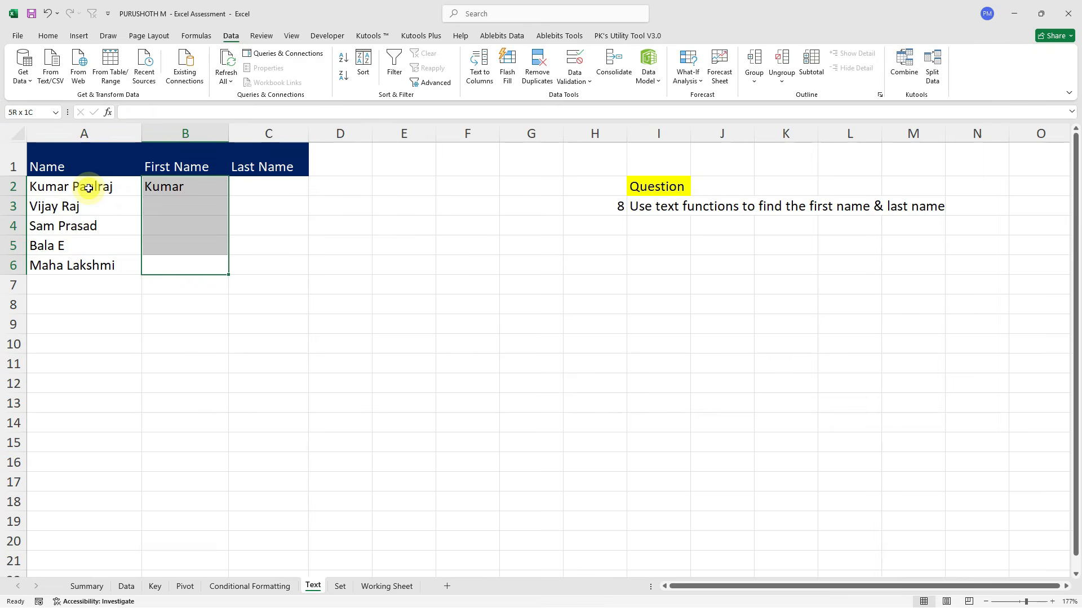
pyautogui.hotkey('ctrl', 'd')
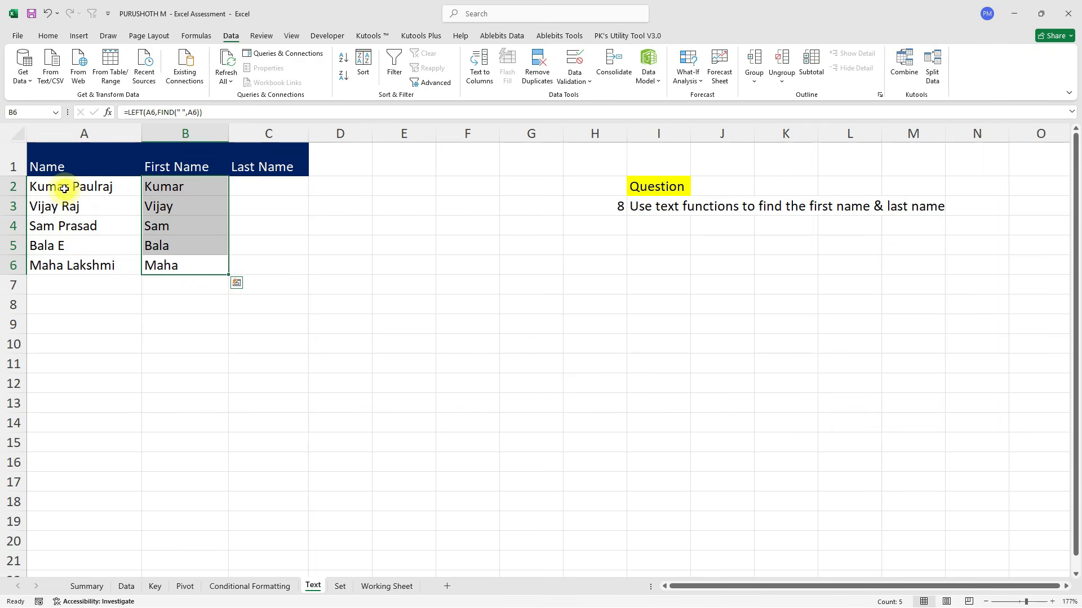
pyautogui.click(162, 242)
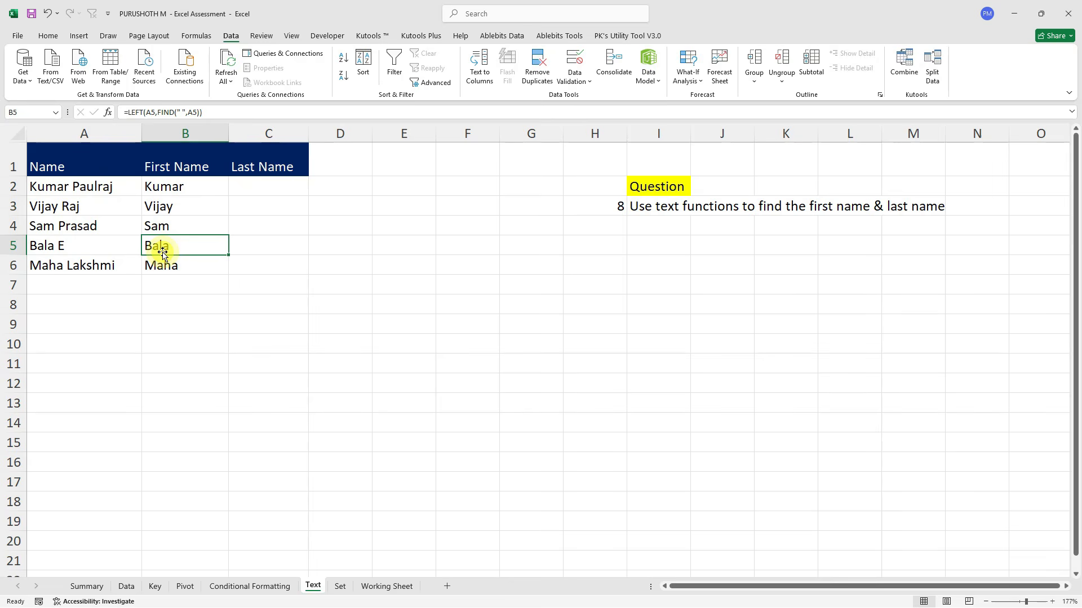
# Enter =RIGHT(A2,LEN(A2)-FIND(" ",A2)) in C2 to get the last name.
pyautogui.click(269, 186)
pyautogui.write('=righ')
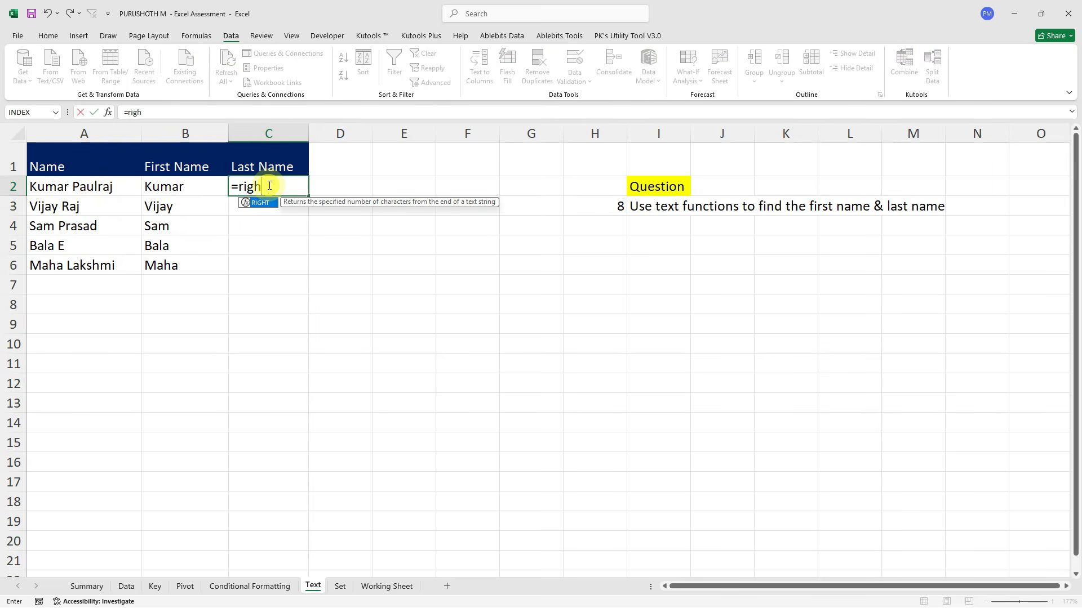
pyautogui.press('Tab')
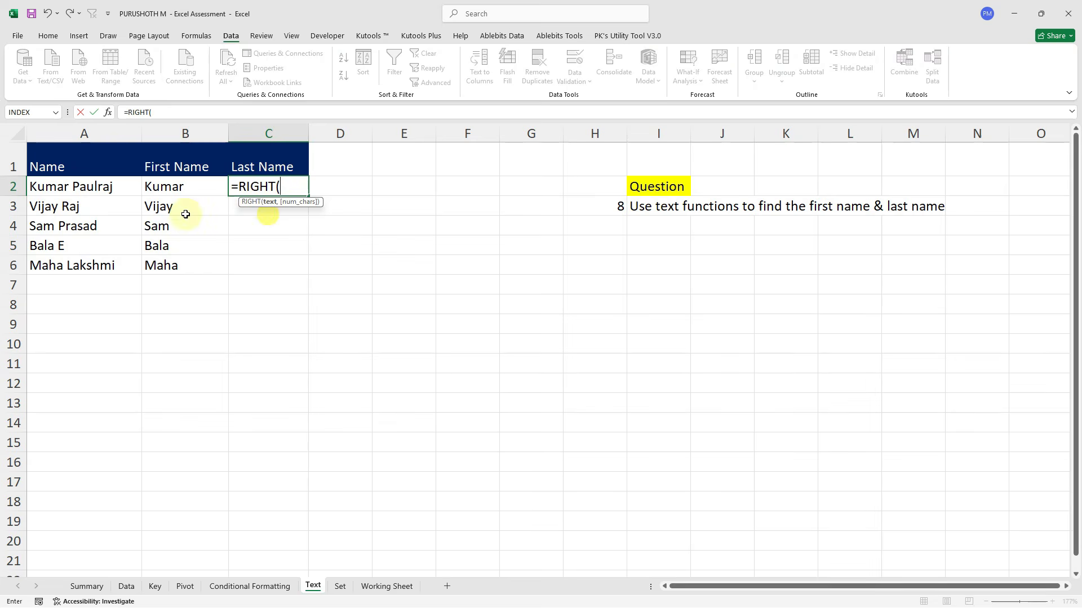
pyautogui.click(104, 188)
pyautogui.write(',')
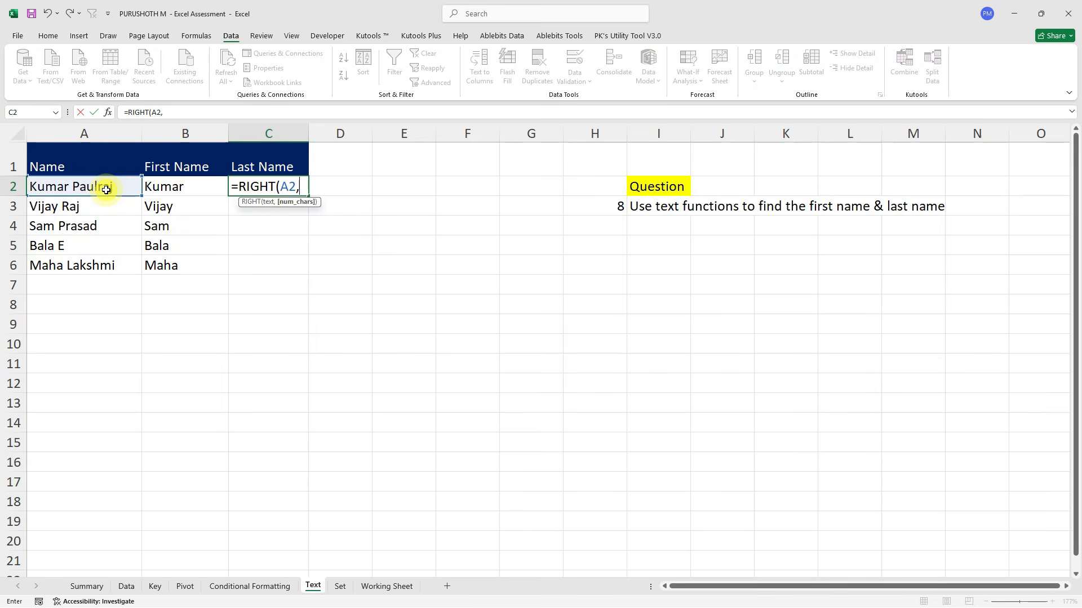
pyautogui.write('le')
pyautogui.press('Tab')
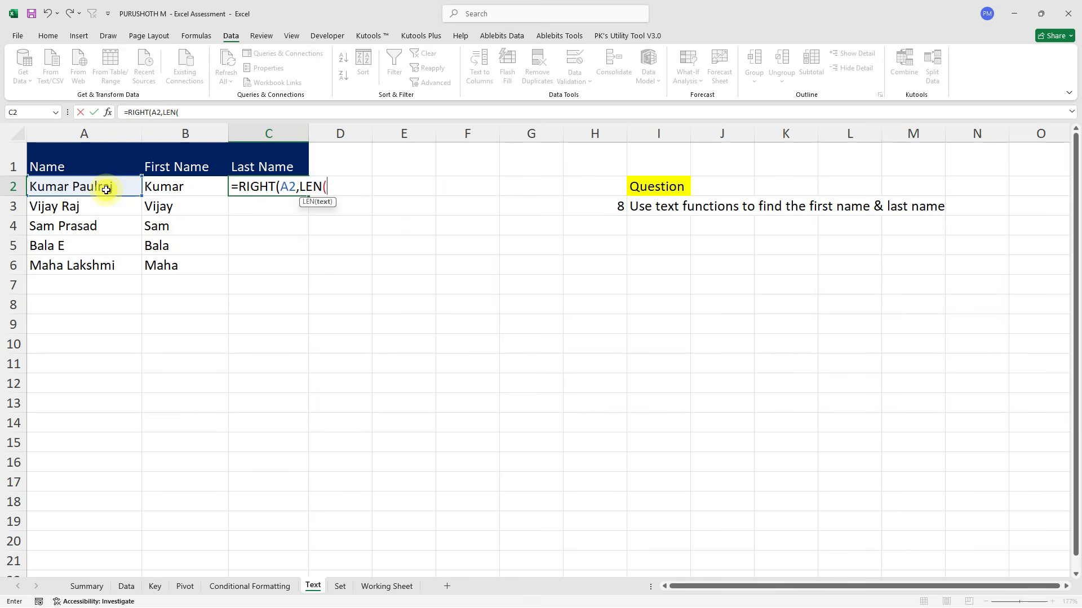
pyautogui.click(106, 190)
pyautogui.write(')')
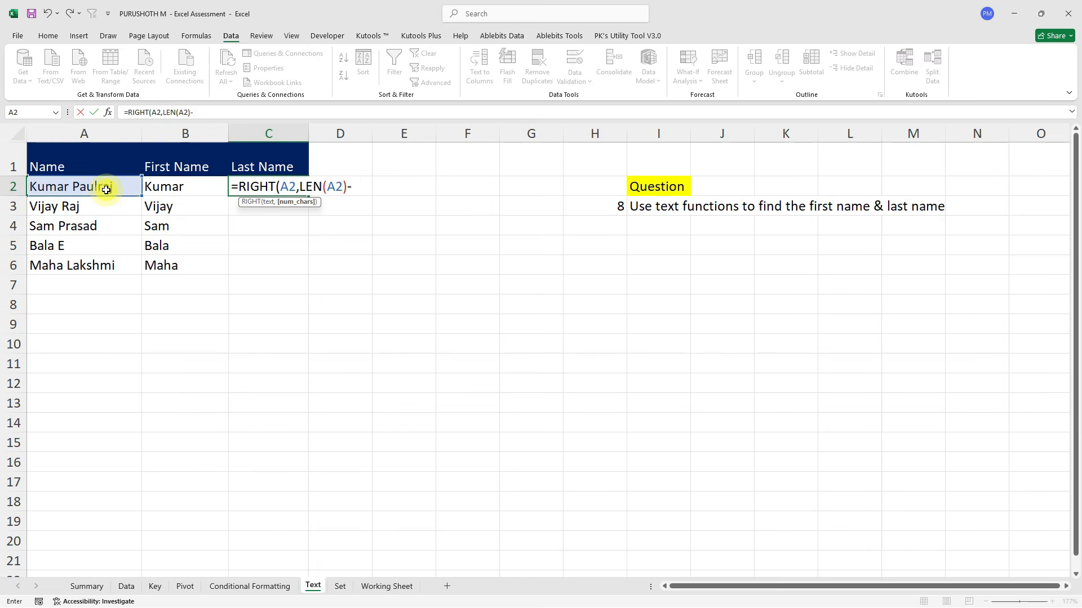
pyautogui.write('-FIN')
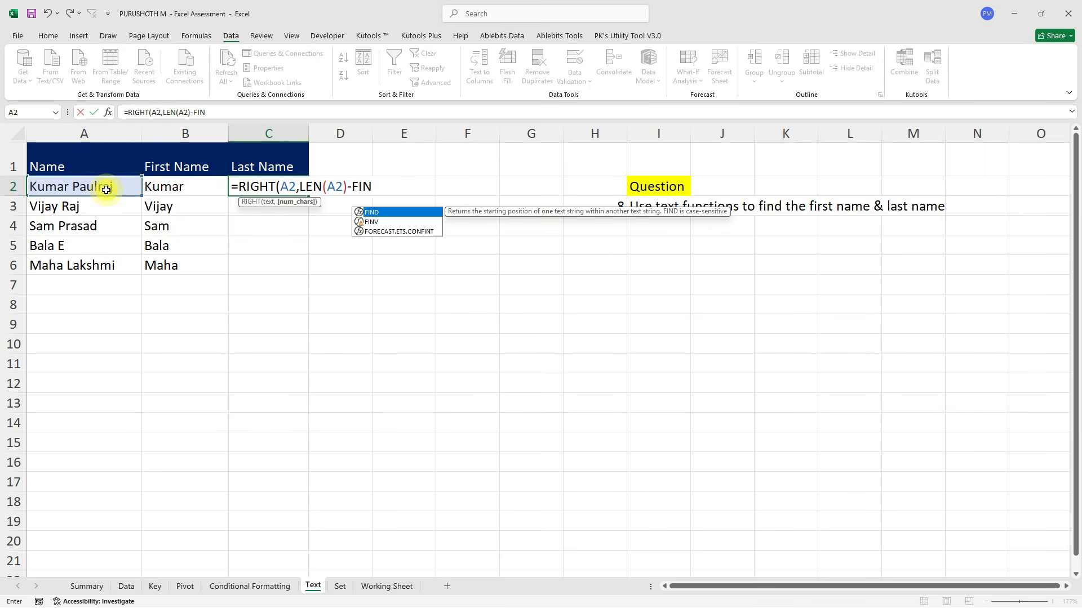
pyautogui.press('Tab')
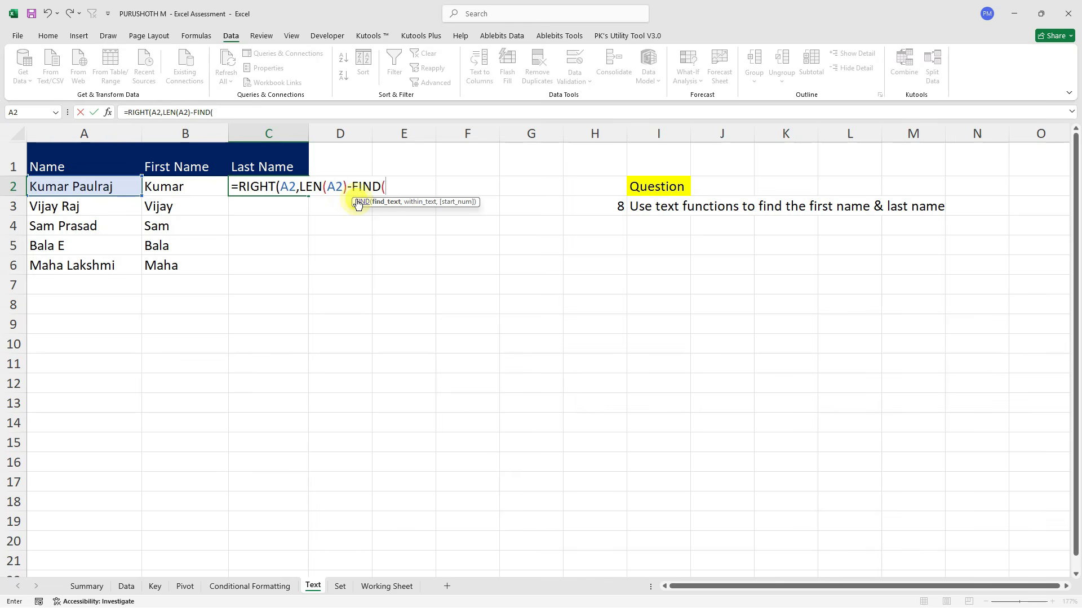
pyautogui.write('" ",')
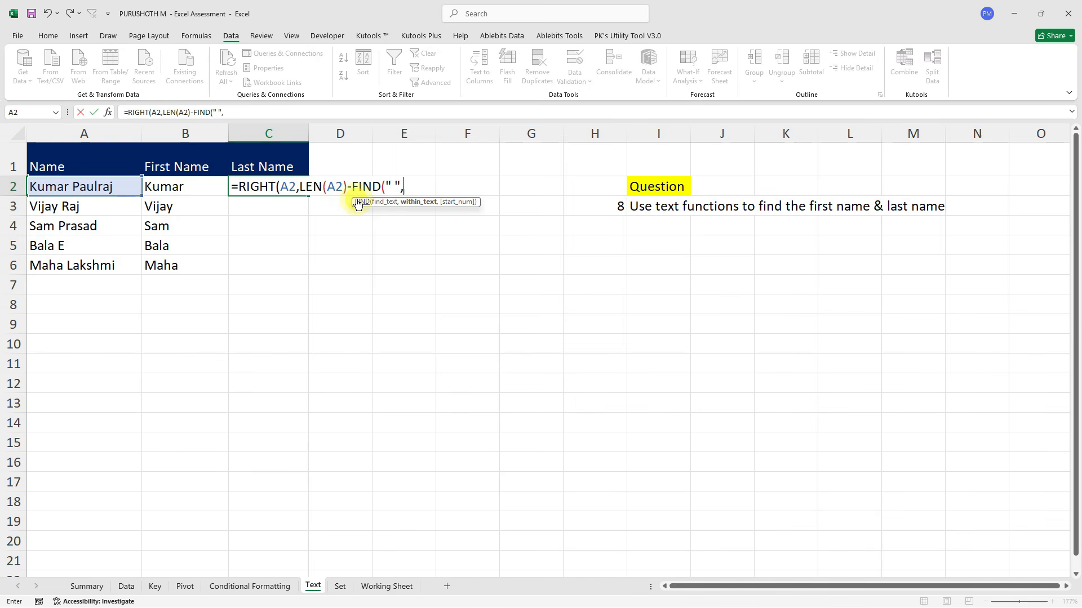
pyautogui.click(68, 190)
pyautogui.write('))')
pyautogui.press('Return')
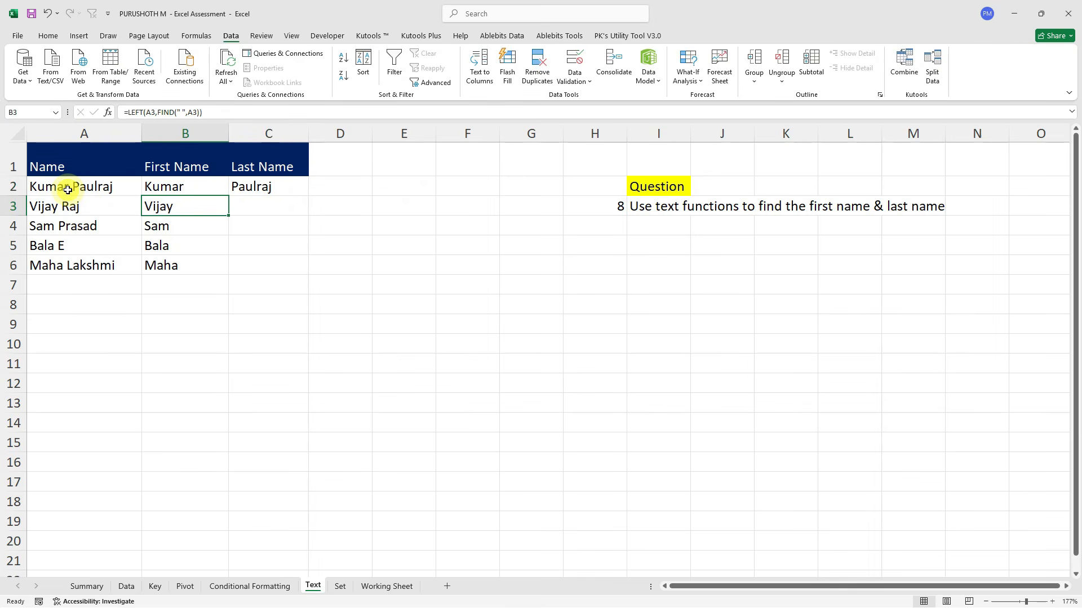
# Fill the last-name formula down to C6 and review the Name, First Name and Last Name columns.
pyautogui.press('Down')
pyautogui.press('Down')
pyautogui.press('Down')
pyautogui.press('Right')
pyautogui.hotkey('ctrl', 'shift', 'Up')
pyautogui.hotkey('ctrl', 'd')
pyautogui.hotkey('ctrl', 'Up')
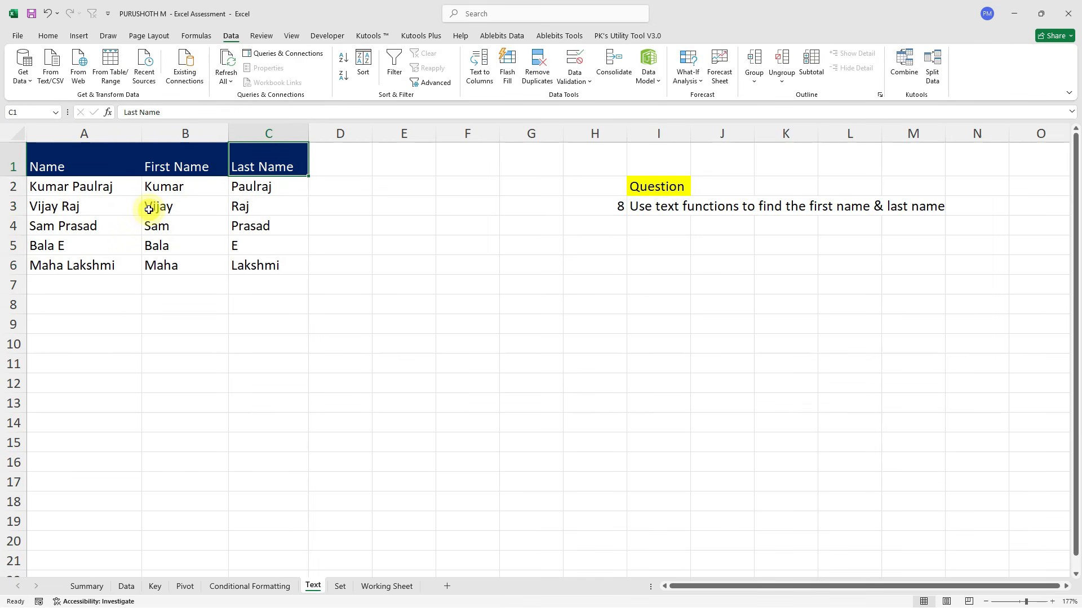
pyautogui.click(84, 133)
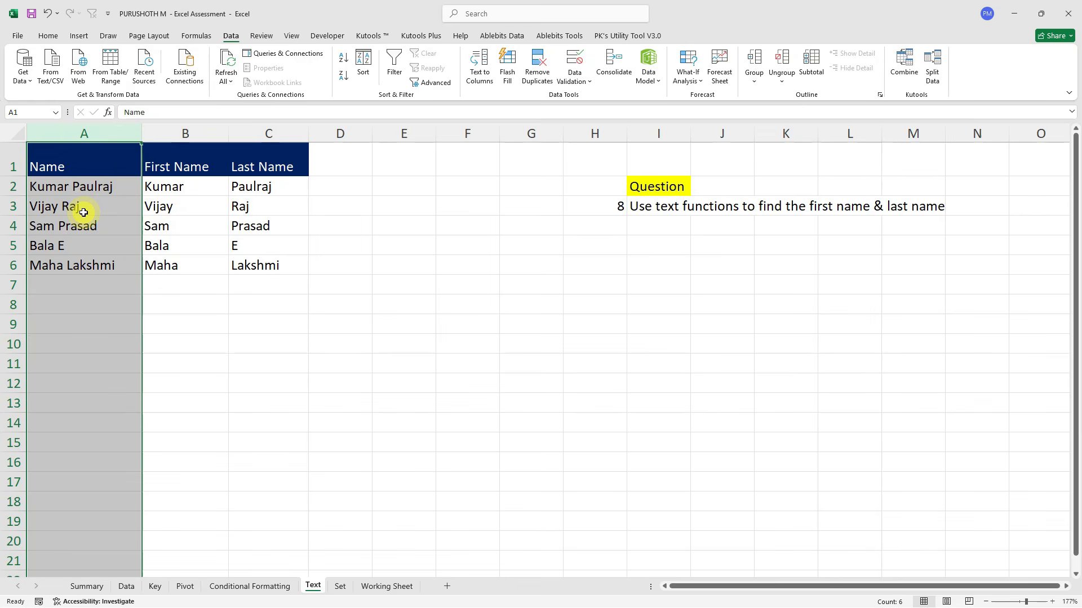
pyautogui.click(167, 133)
pyautogui.keyDown('ctrl'); pyautogui.click(284, 134); pyautogui.keyUp('ctrl')
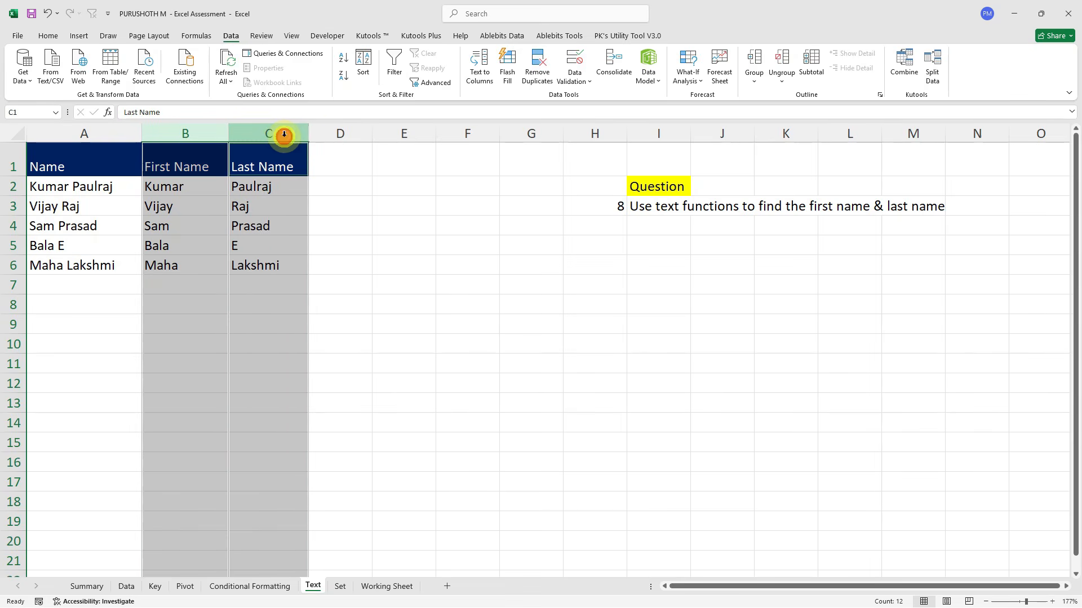
pyautogui.click(327, 127)
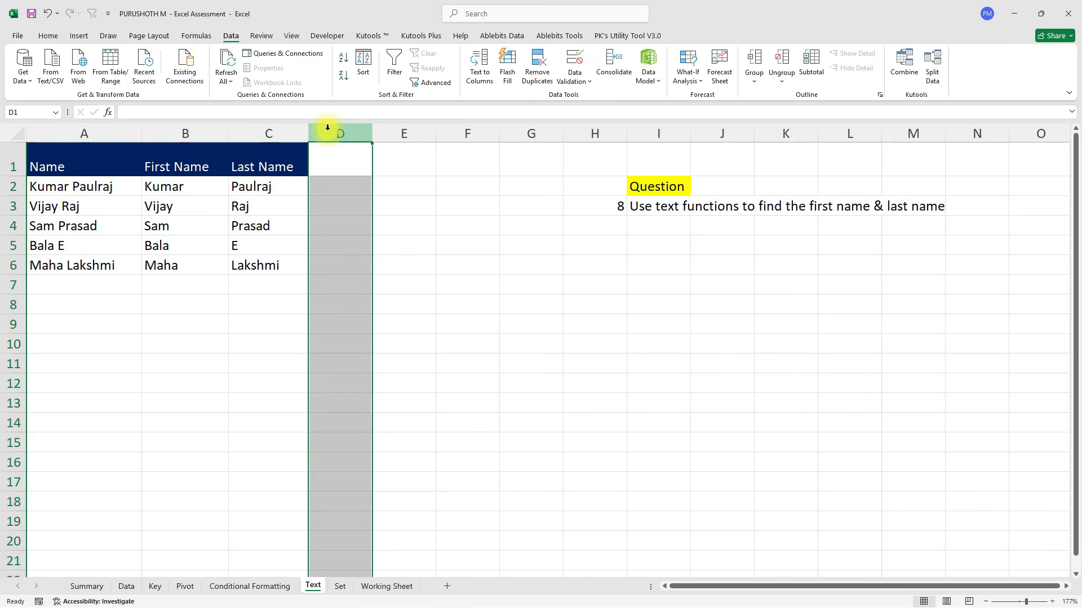
# On the Set sheet, insert a comment with a short text note in cell B5.
pyautogui.click(340, 586)
pyautogui.scroll(3, 286, 345)
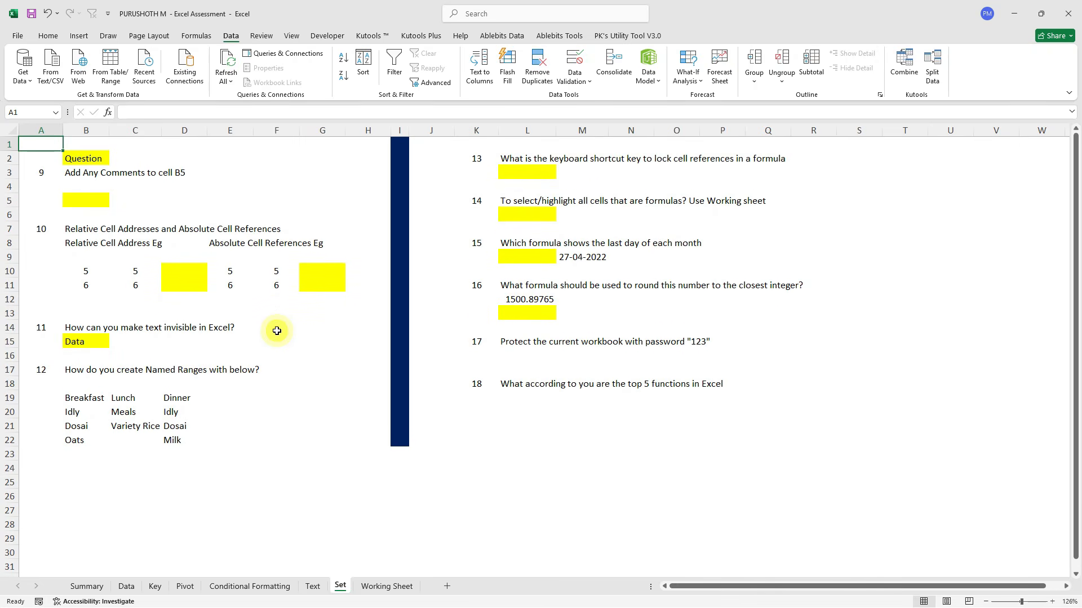
pyautogui.click(75, 198)
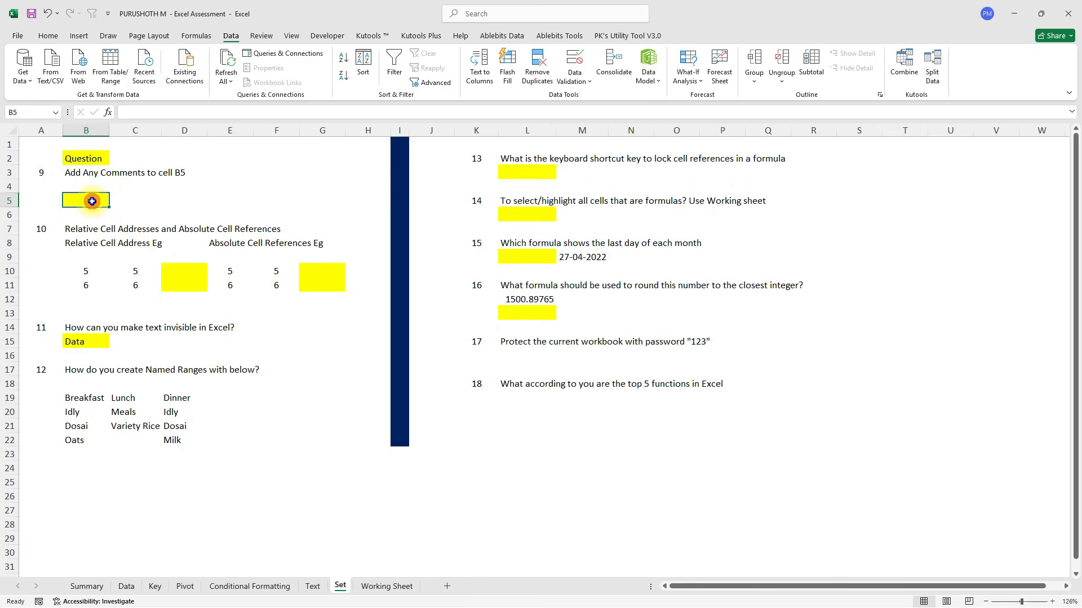
pyautogui.rightClick(93, 201)
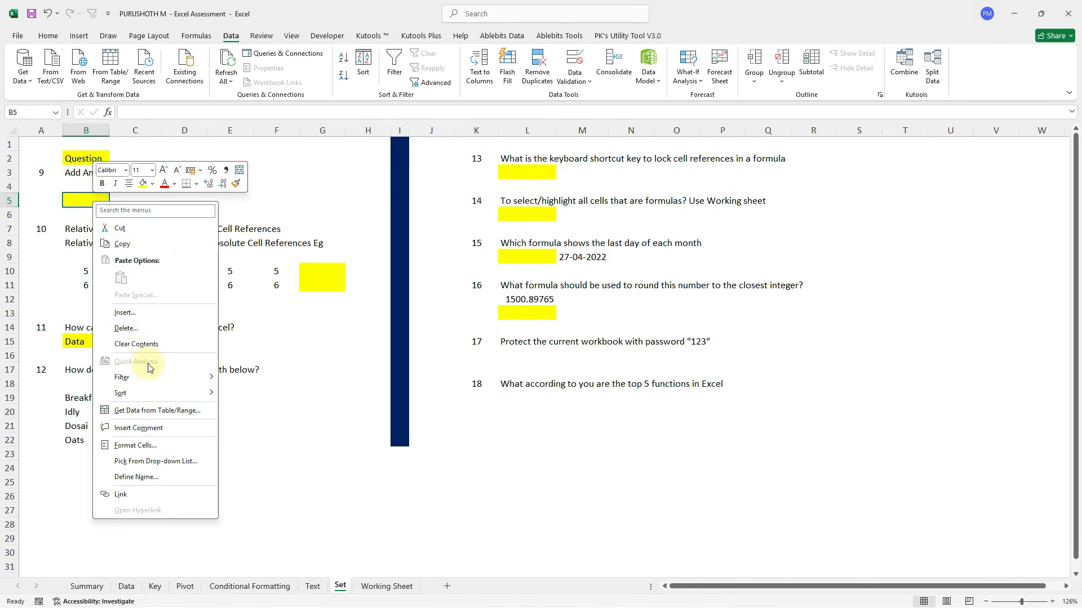
pyautogui.click(150, 429)
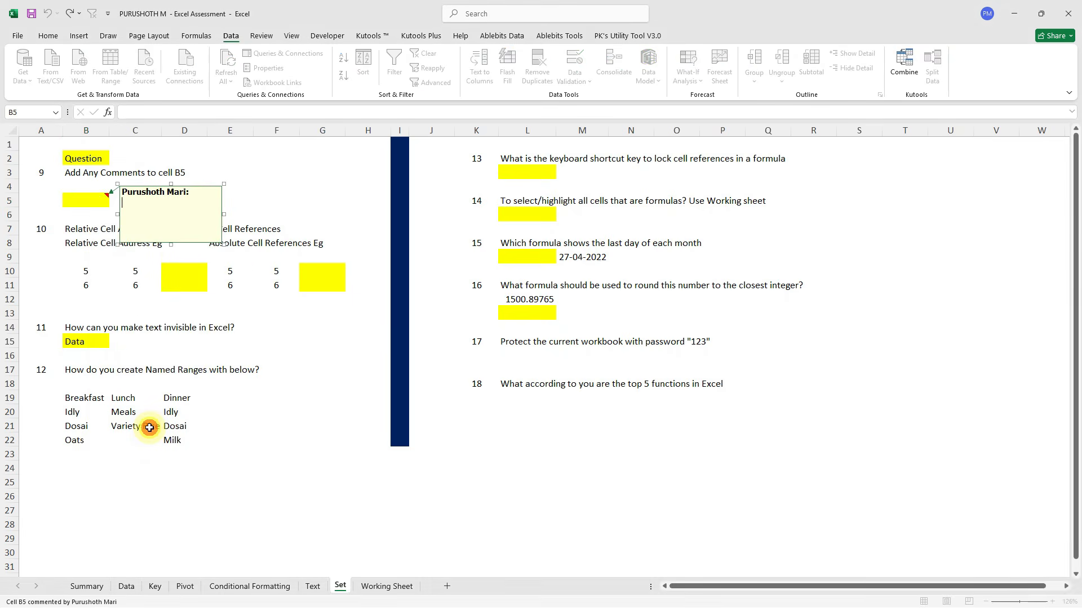
pyautogui.write('Data  with Maari')
pyautogui.click(291, 186)
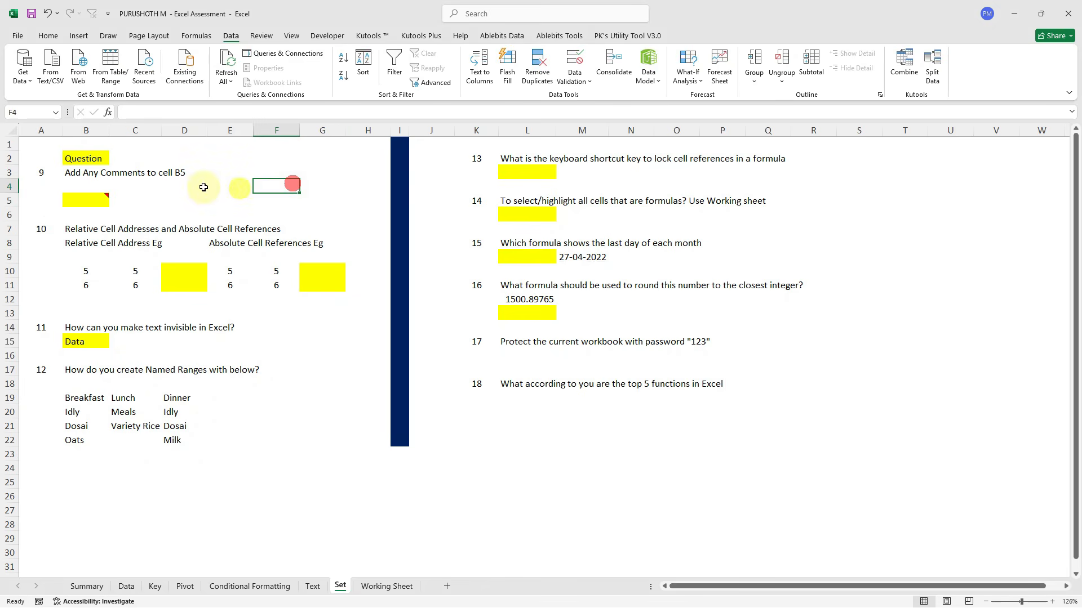
pyautogui.moveTo(109, 194)
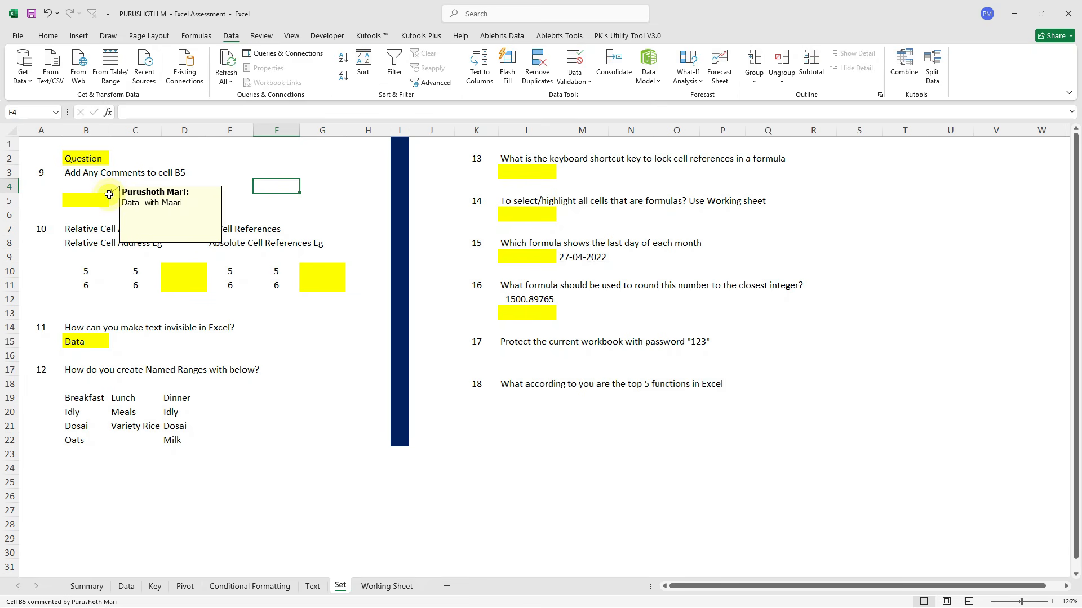
pyautogui.click(136, 258)
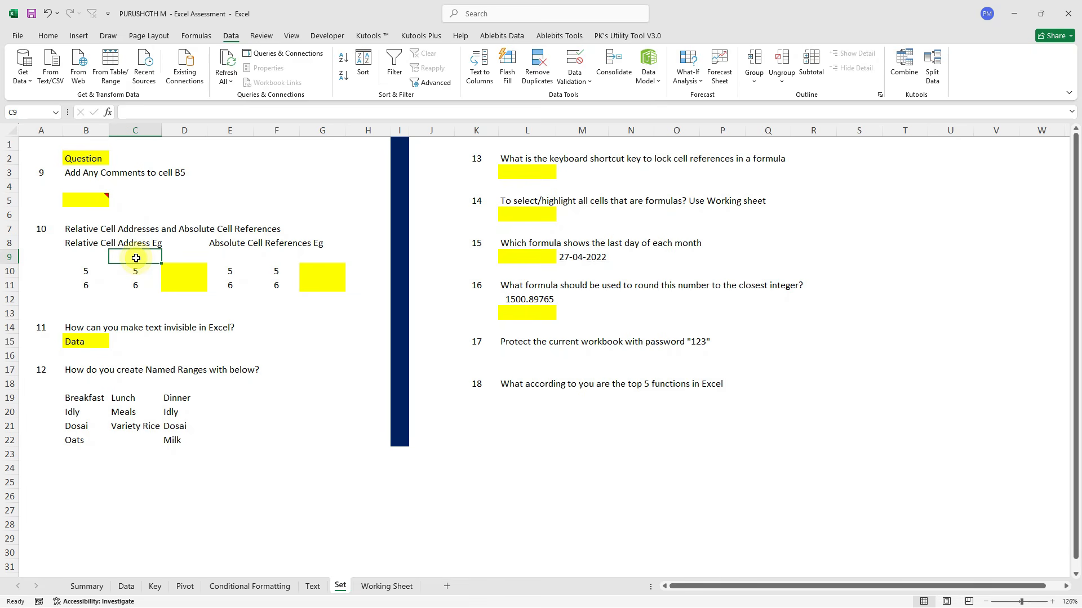
pyautogui.scroll(2, 164, 280)
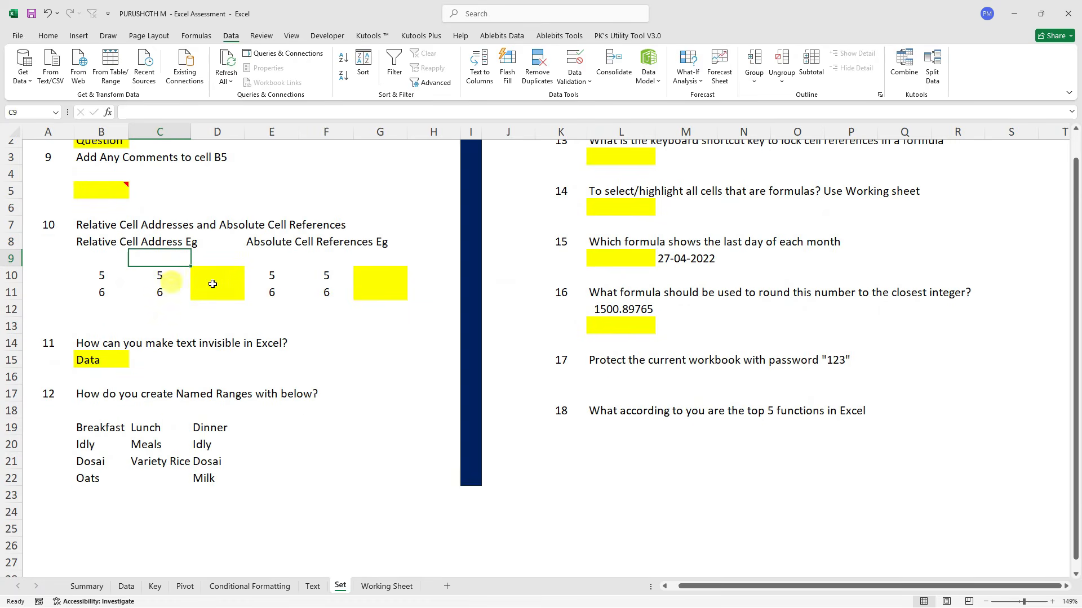
# Enter the relative product formula =B10*C10 in D10, giving 25.
pyautogui.click(218, 279)
pyautogui.write('=')
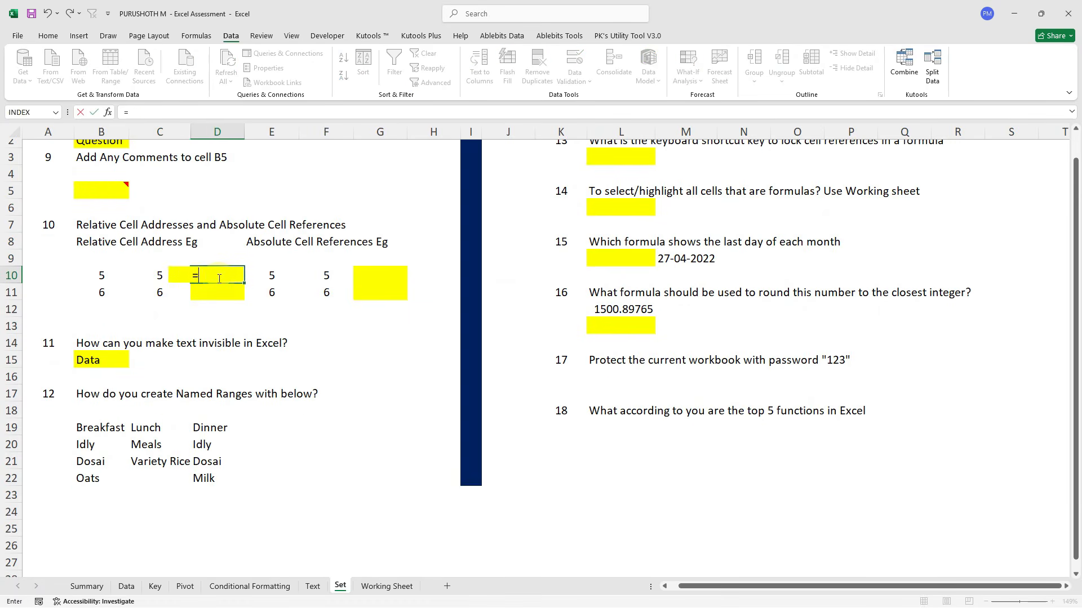
pyautogui.press('Left')
pyautogui.press('Left')
pyautogui.write('*')
pyautogui.press('Left')
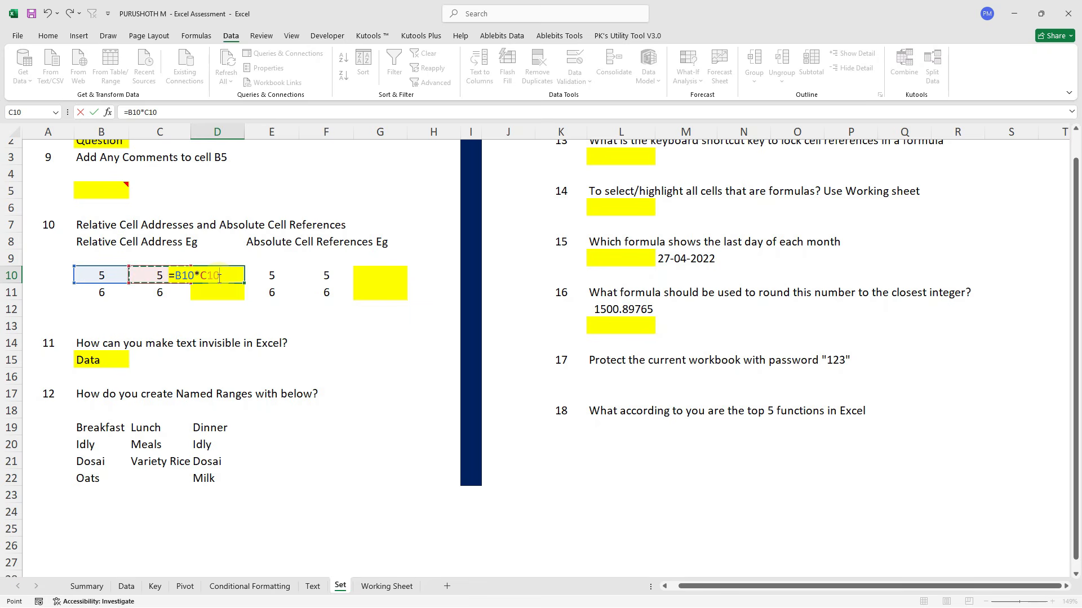
pyautogui.hotkey('ctrl', 'Return')
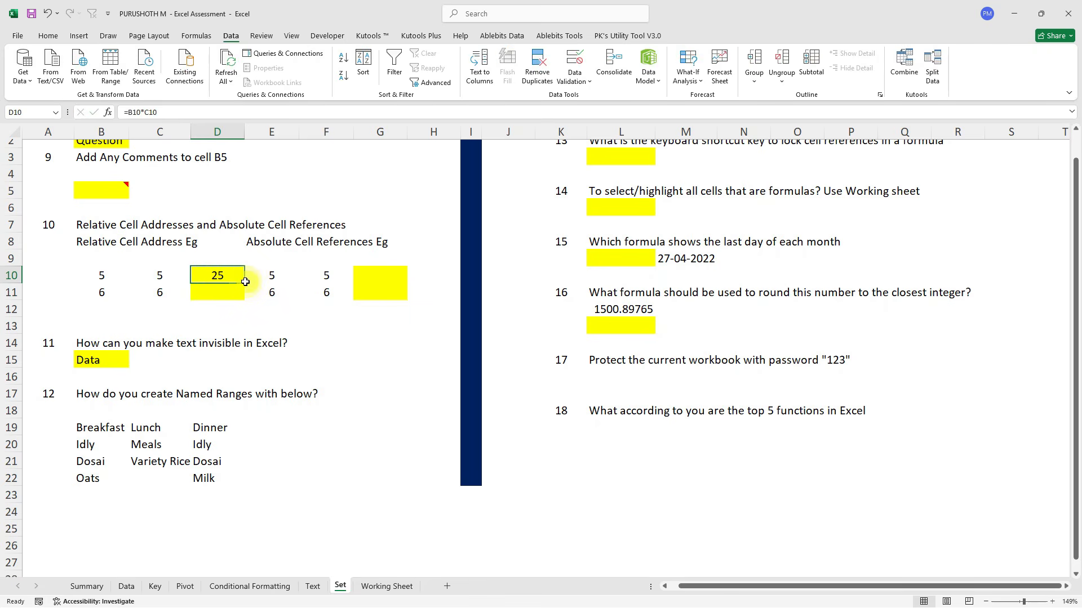
# Fill the D10 formula down to D11 so it shows 36.
pyautogui.click(245, 282)
pyautogui.moveTo(246, 282); pyautogui.dragTo(226, 281)
pyautogui.hotkey('shift', 'Down')
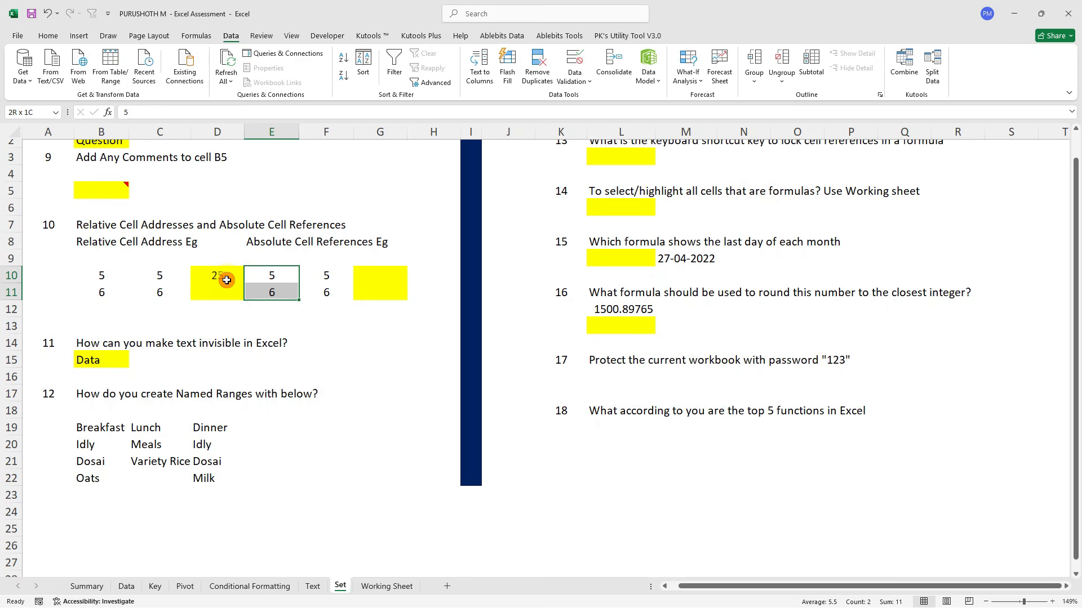
pyautogui.click(227, 280)
pyautogui.hotkey('shift', 'Down')
pyautogui.hotkey('ctrl', 'd')
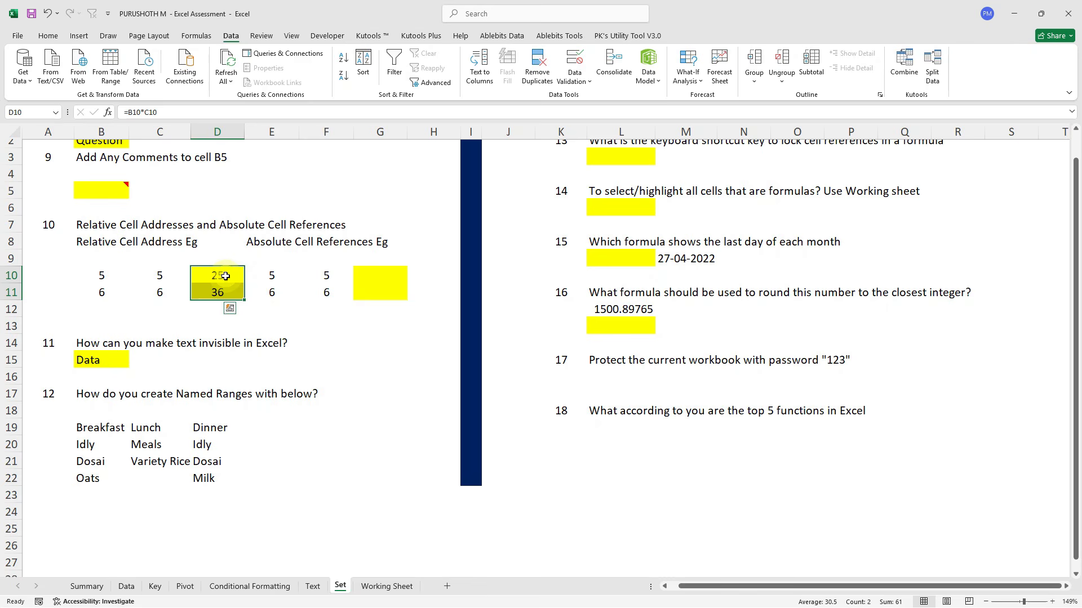
pyautogui.press('Right')
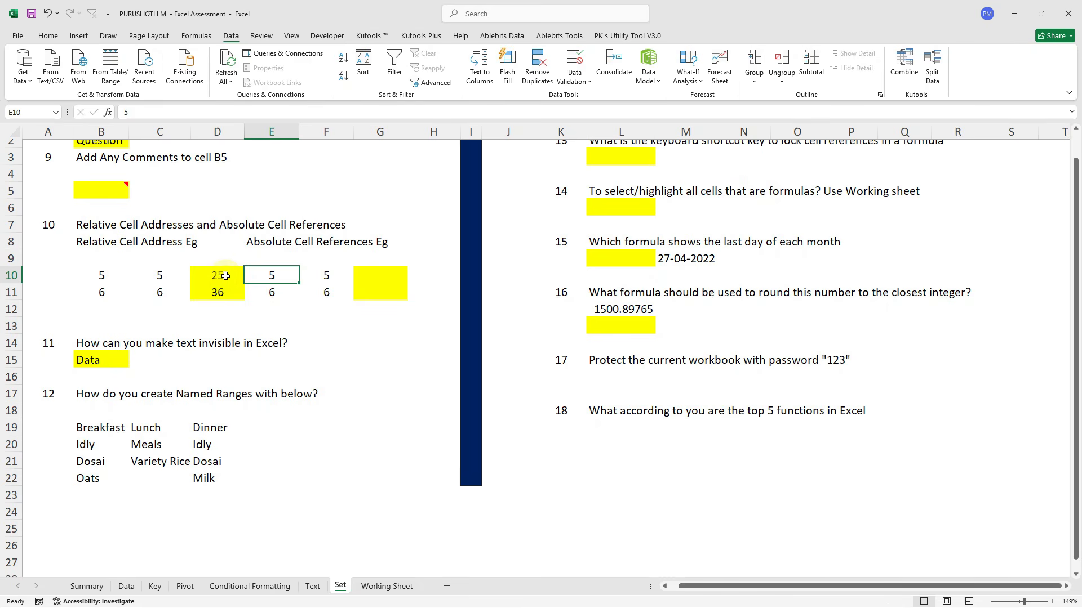
# Put the fixed multiplier 10 in cell H9.
pyautogui.click(280, 237)
pyautogui.press('Right')
pyautogui.click(256, 240)
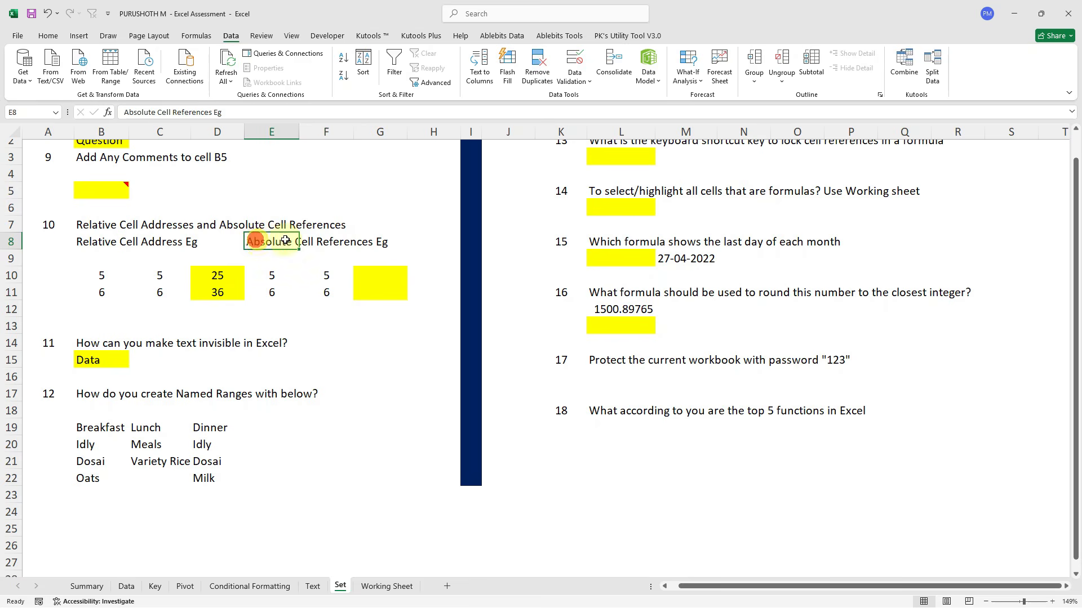
pyautogui.click(423, 251)
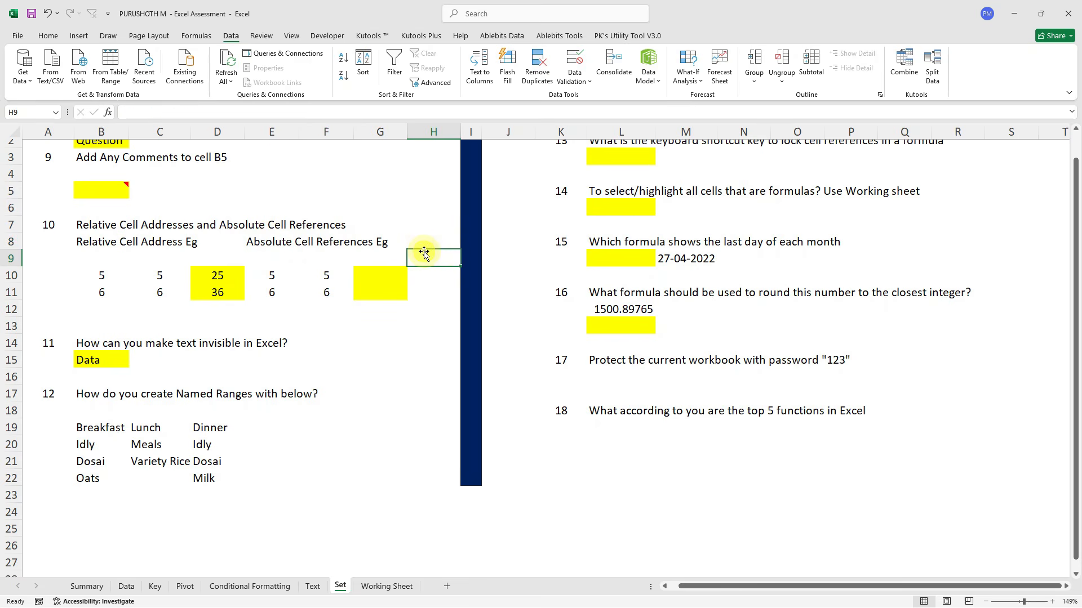
pyautogui.write('10')
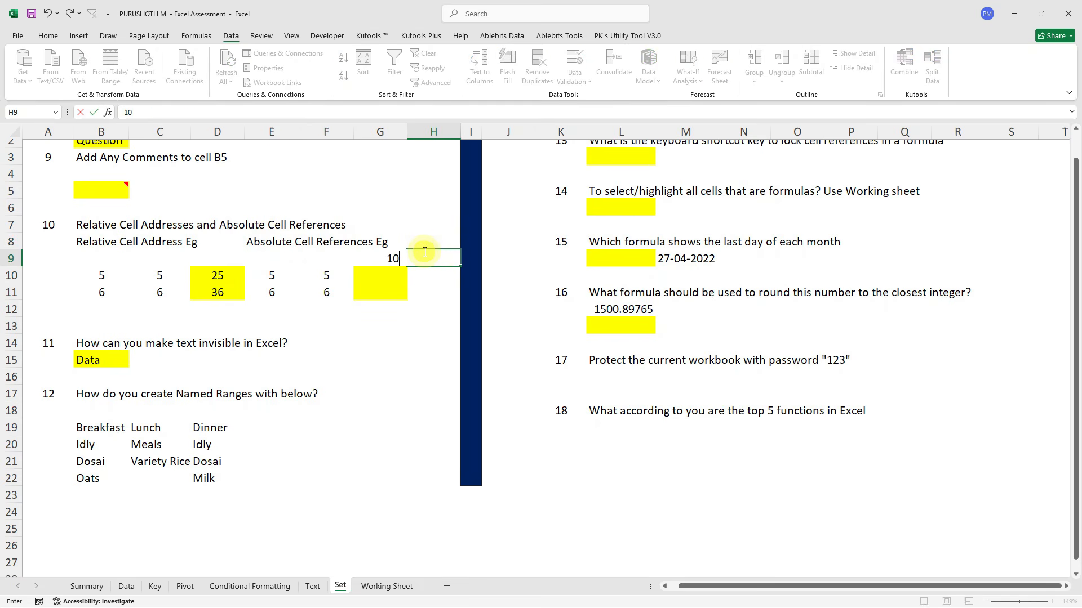
pyautogui.press('Return')
# Enter =E10*F10*$H$9 in G10, fixing the mistaken I9 reference to absolute $H$9.
pyautogui.click(367, 274)
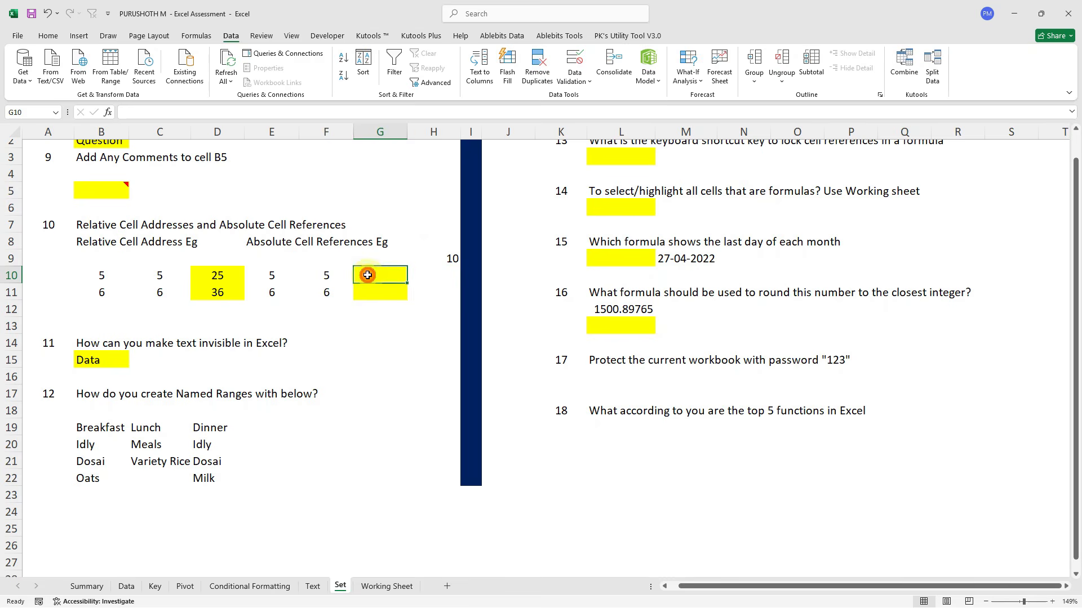
pyautogui.write('=')
pyautogui.press('Left')
pyautogui.press('Left')
pyautogui.write('*')
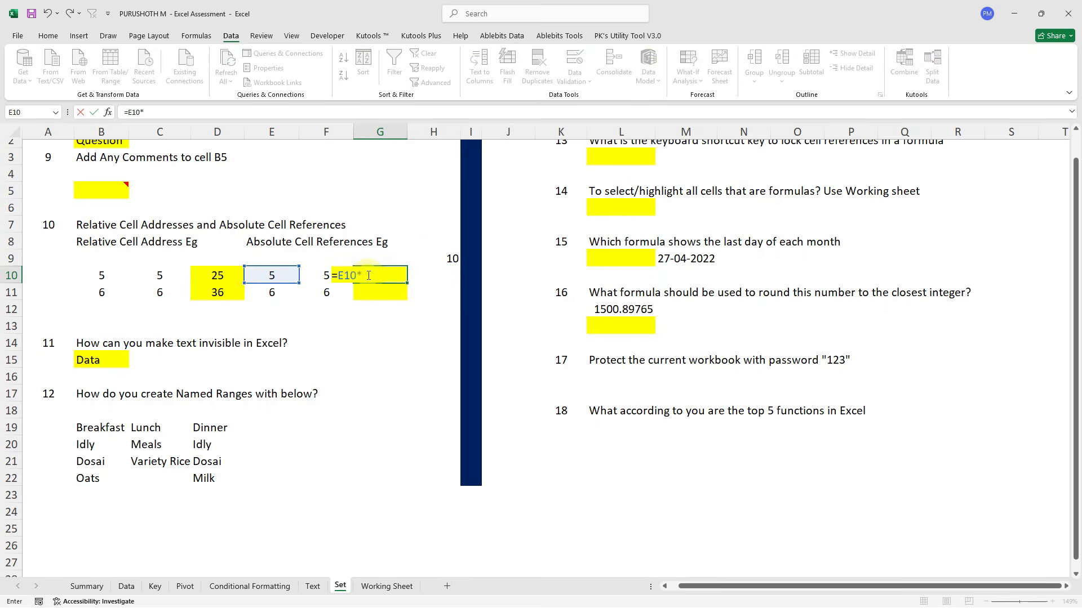
pyautogui.press('Left')
pyautogui.write('*')
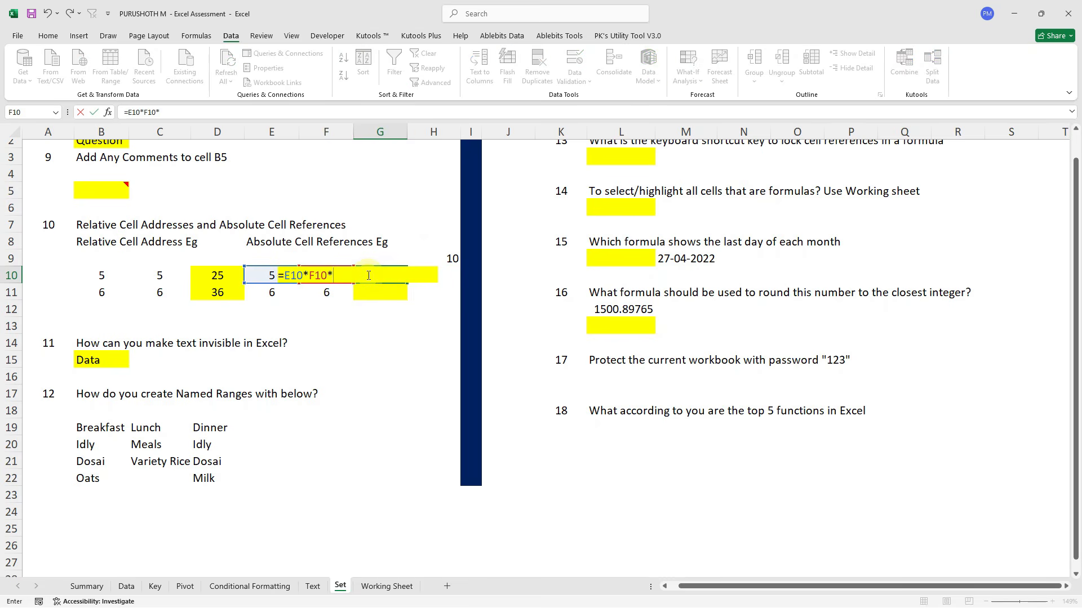
pyautogui.click(464, 258)
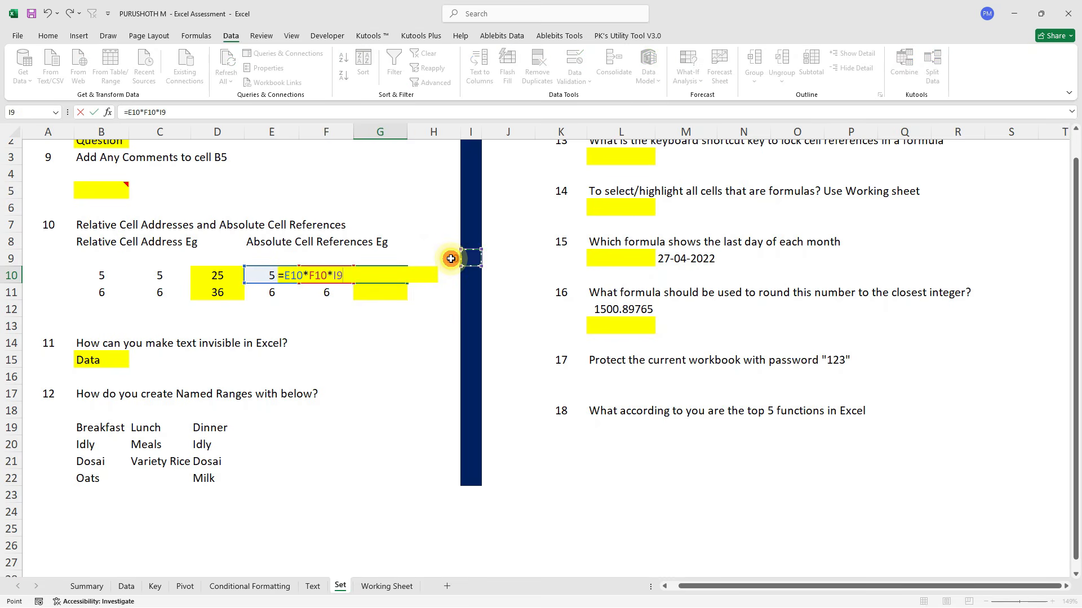
pyautogui.click(162, 112)
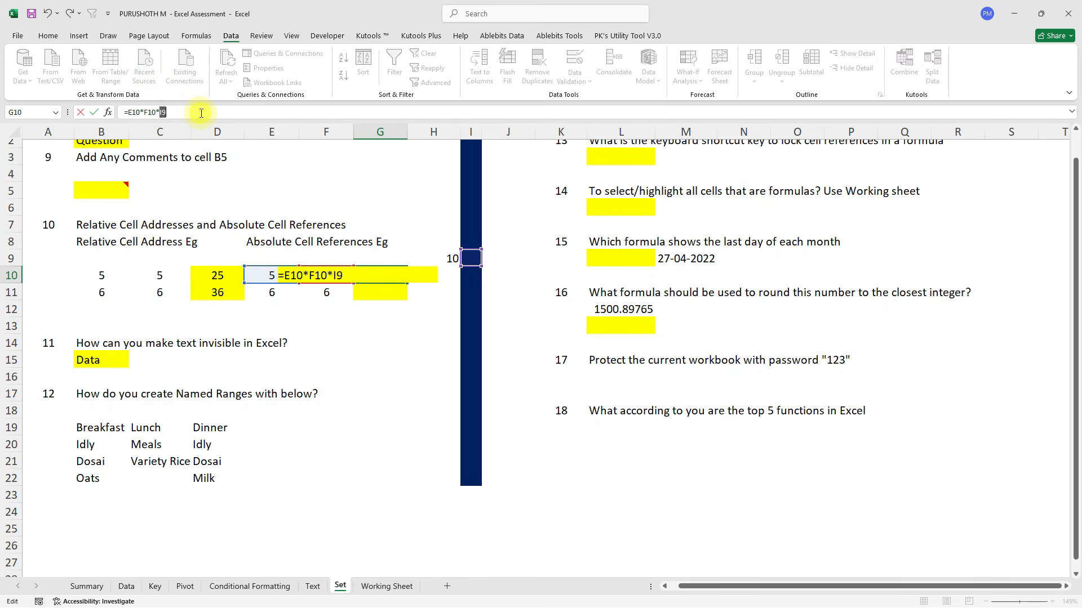
pyautogui.press('BackSpace')
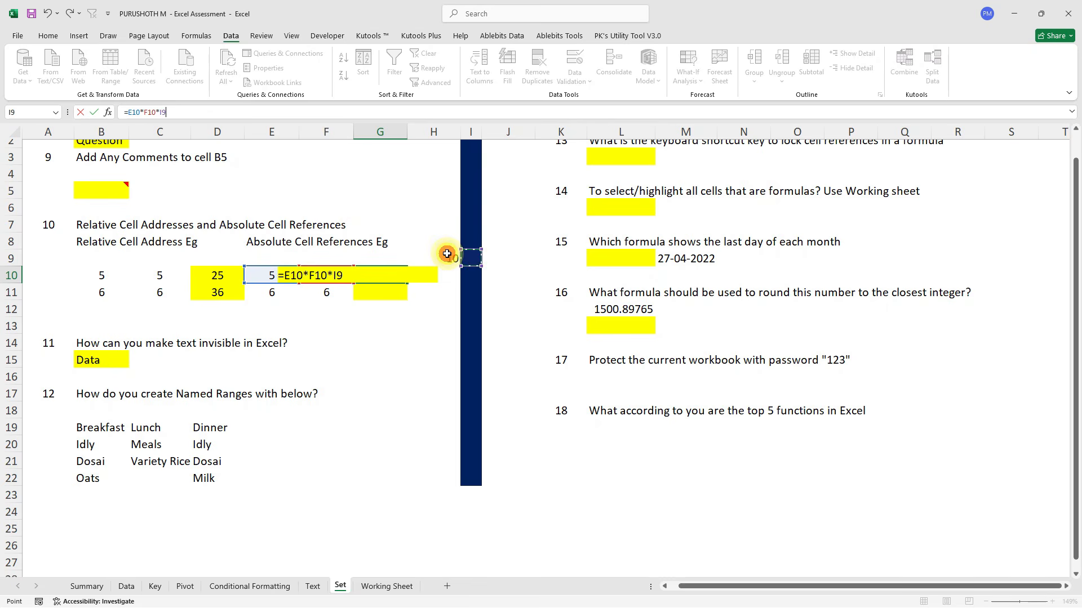
pyautogui.click(433, 256)
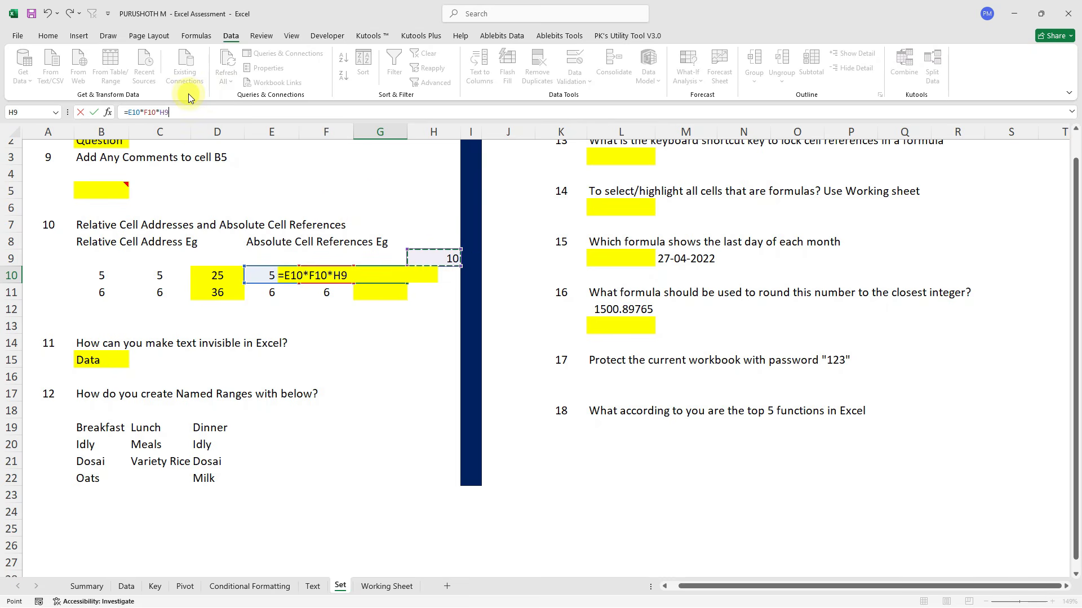
pyautogui.press('F4')
pyautogui.hotkey('ctrl', 'Return')
# Fill the G10 formula down to G11 and confirm it still uses $H$9 (250, 360).
pyautogui.hotkey('shift', 'Down')
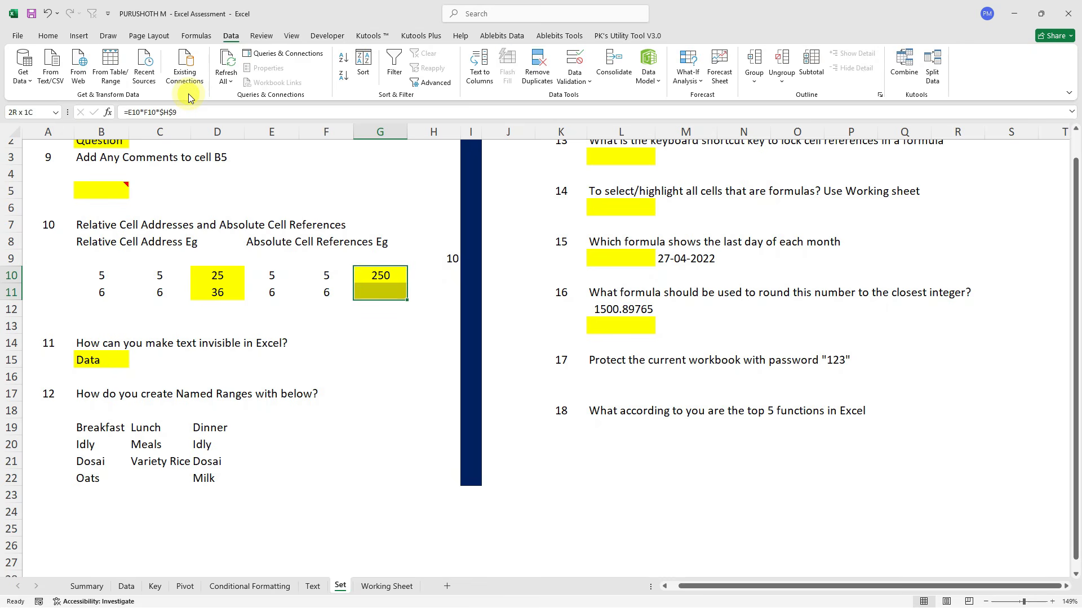
pyautogui.hotkey('ctrl', 'd')
pyautogui.hotkey('shift', 'Up')
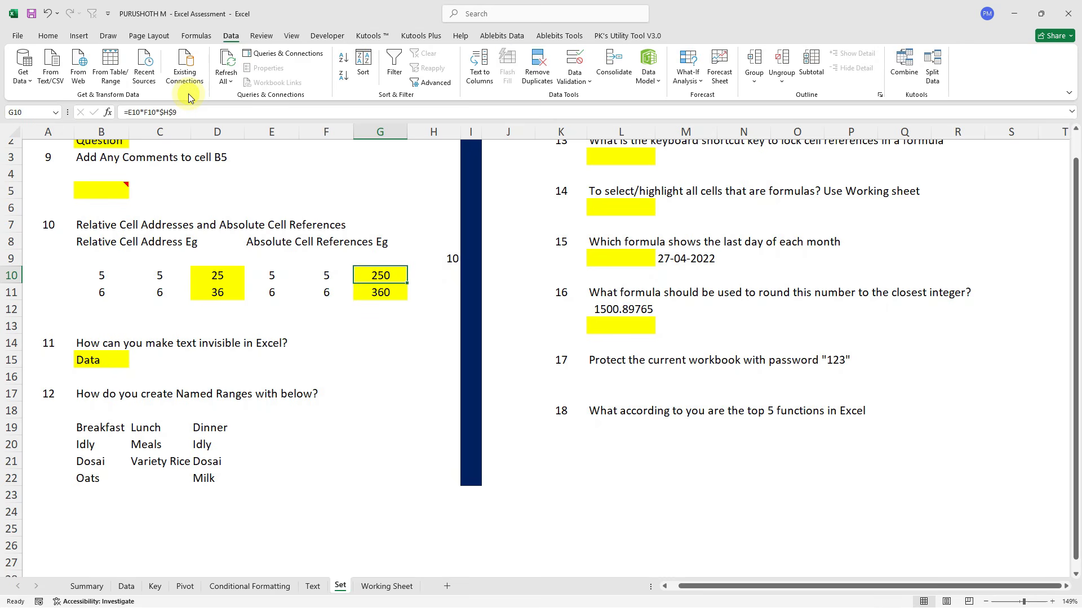
pyautogui.click(176, 114)
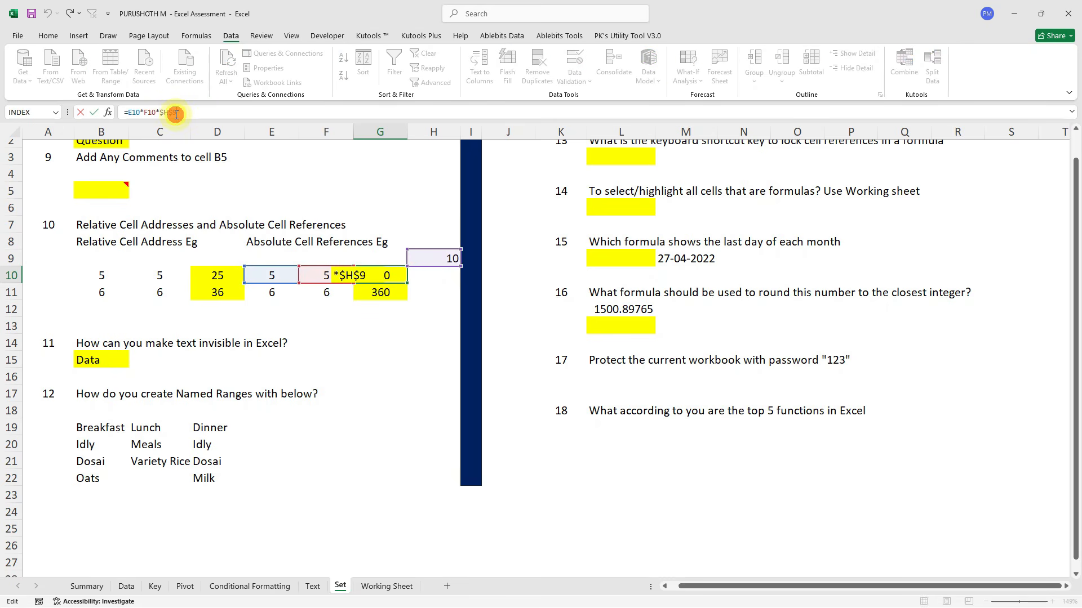
pyautogui.press('Return')
pyautogui.press('F2')
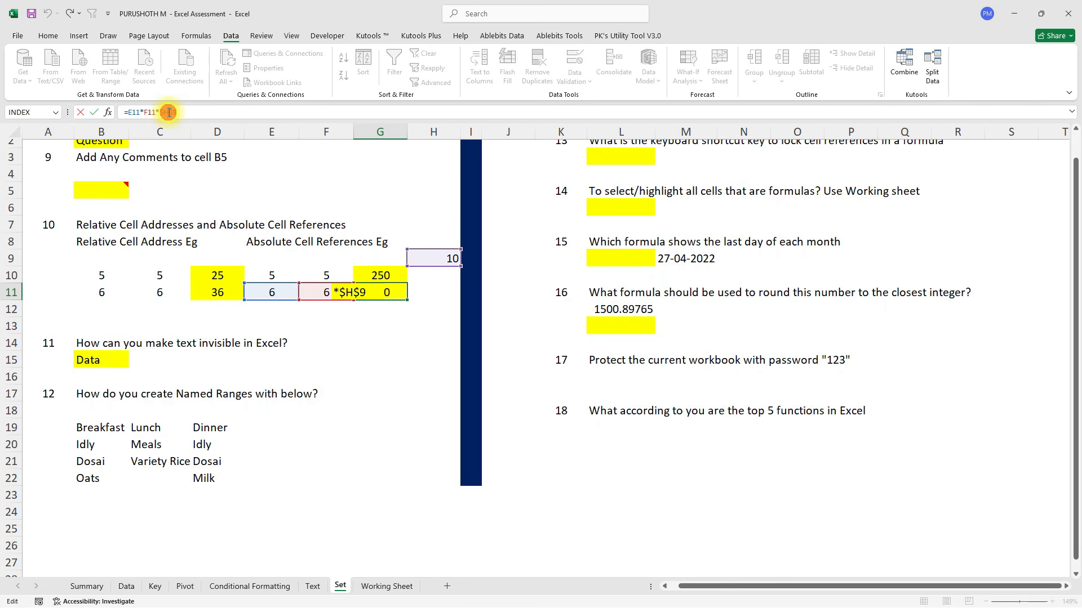
pyautogui.click(468, 258)
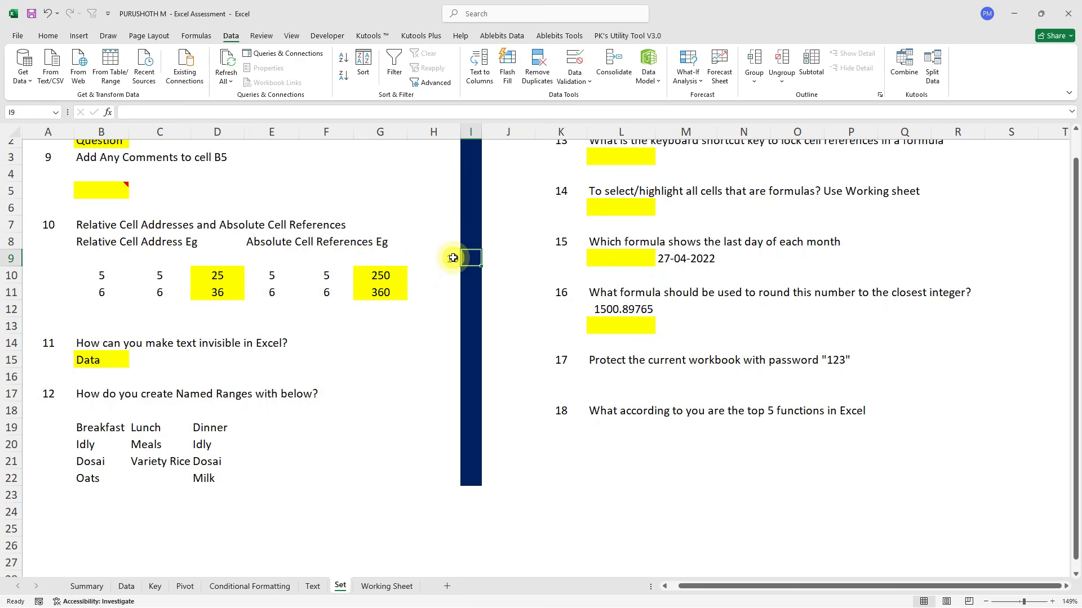
pyautogui.scroll(-2, 453, 258)
# Enter =ISTEXT(B15) in C15 to check whether B15 holds text.
pyautogui.click(93, 279)
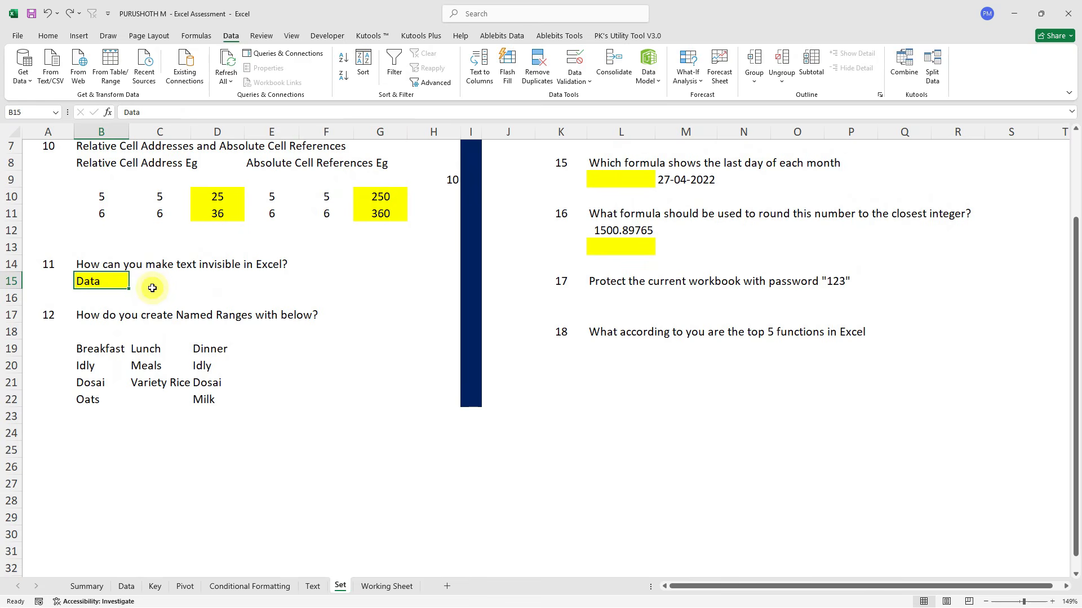
pyautogui.scroll(1, 147, 285)
pyautogui.click(144, 282)
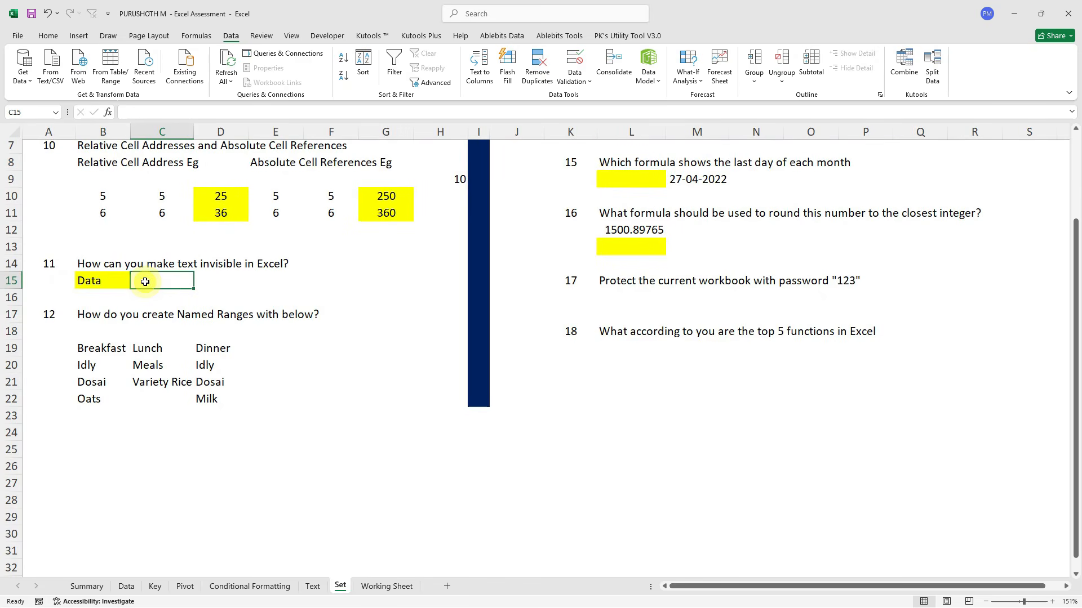
pyautogui.write('=is')
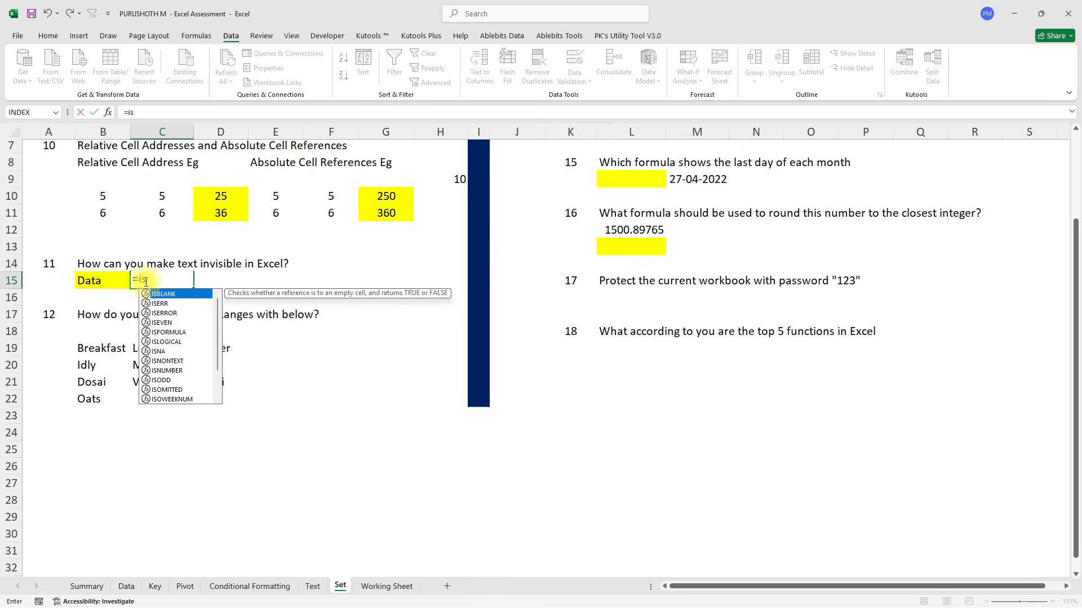
pyautogui.write('t')
pyautogui.press('Tab')
pyautogui.press('Left')
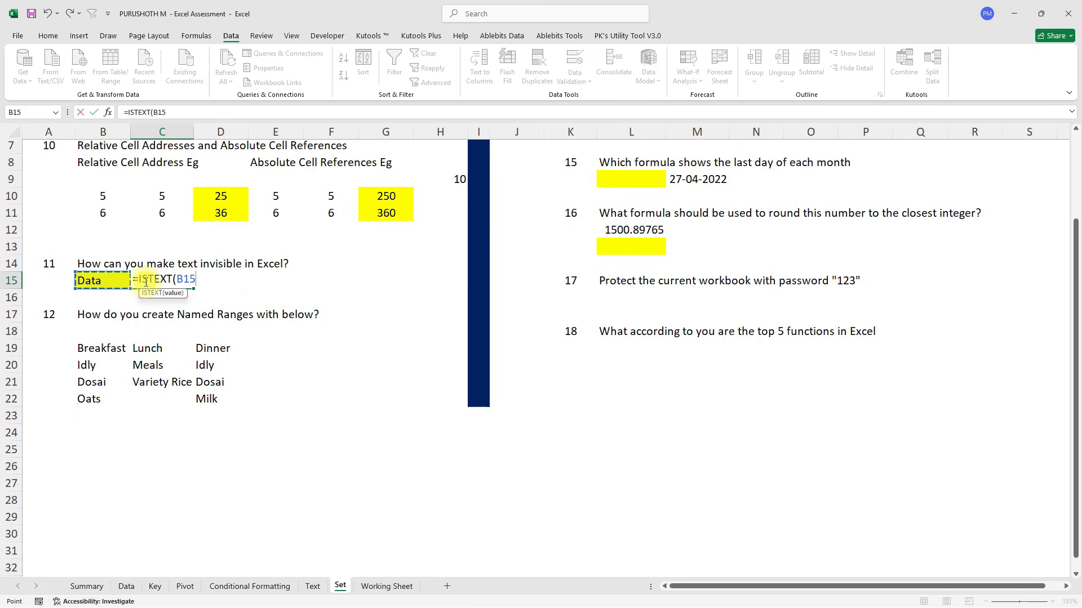
pyautogui.press('Return')
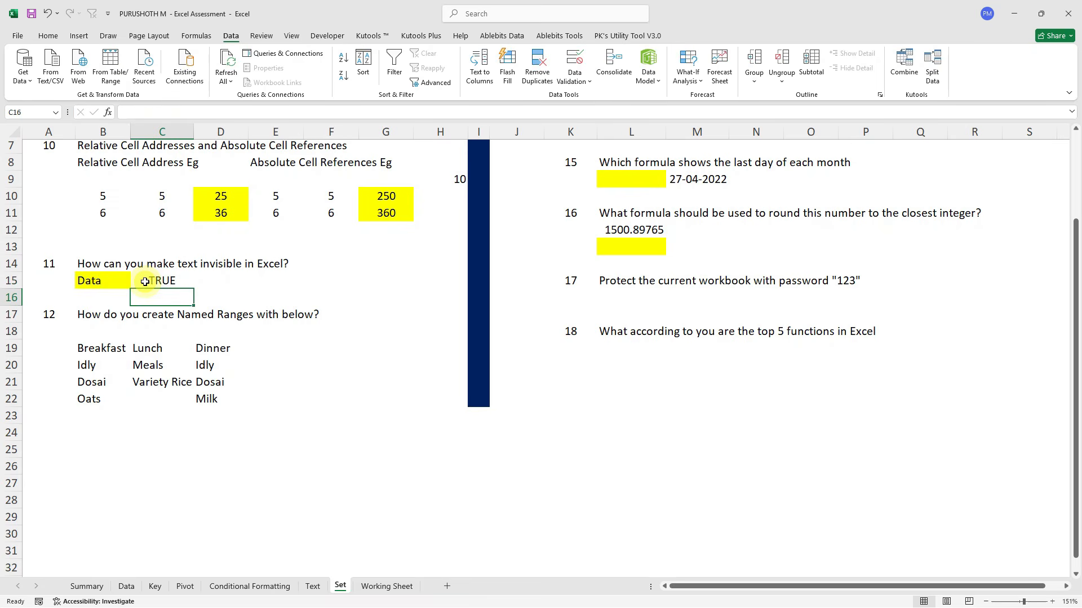
# Replace B15 with the number 2 so the ISTEXT check returns FALSE.
pyautogui.click(109, 284)
pyautogui.click(163, 282)
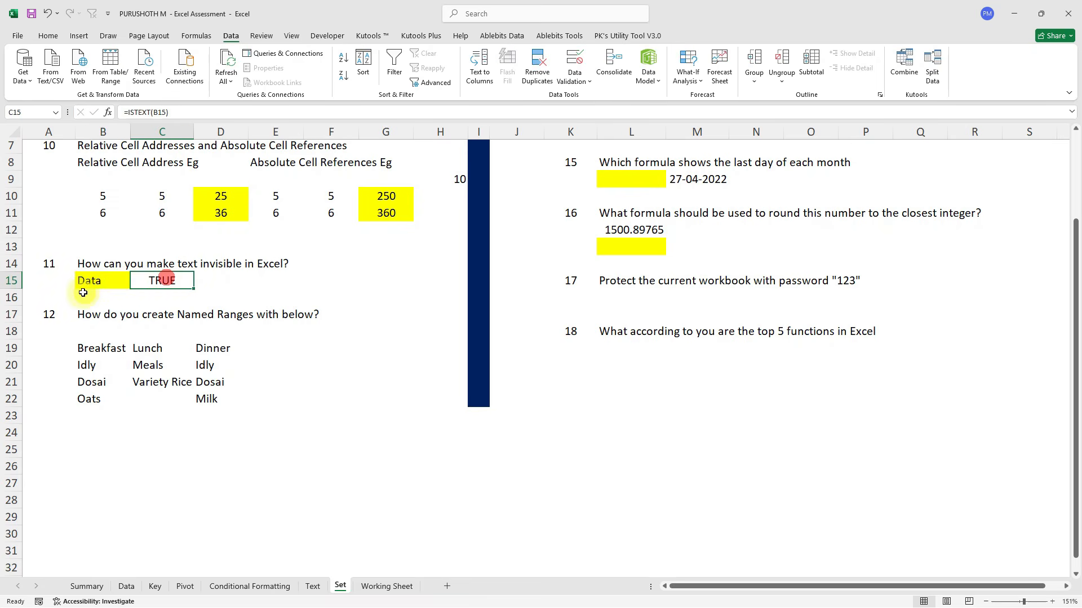
pyautogui.click(83, 292)
pyautogui.click(102, 281)
pyautogui.write('2')
pyautogui.press('Return')
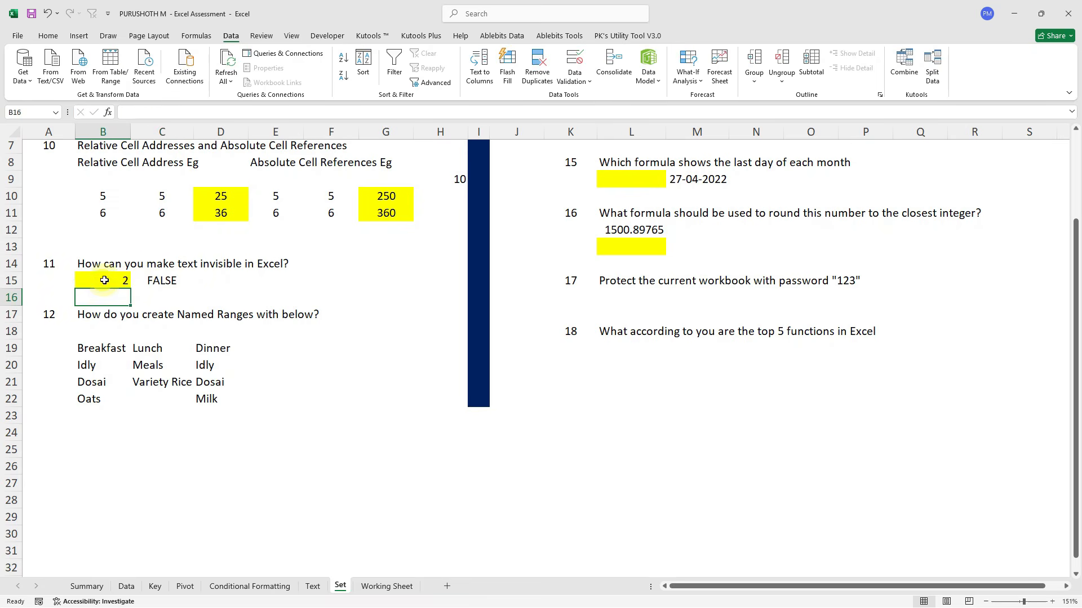
# Retype text beginning 'Data With' in B15 so C15 returns TRUE again.
pyautogui.click(116, 280)
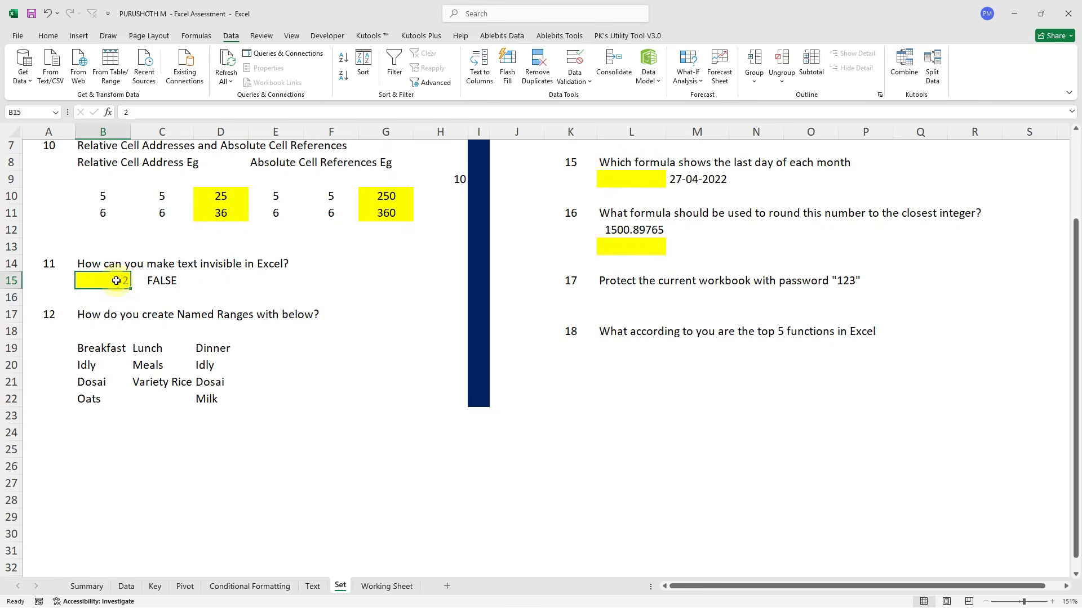
pyautogui.write('DA')
pyautogui.press('BackSpace')
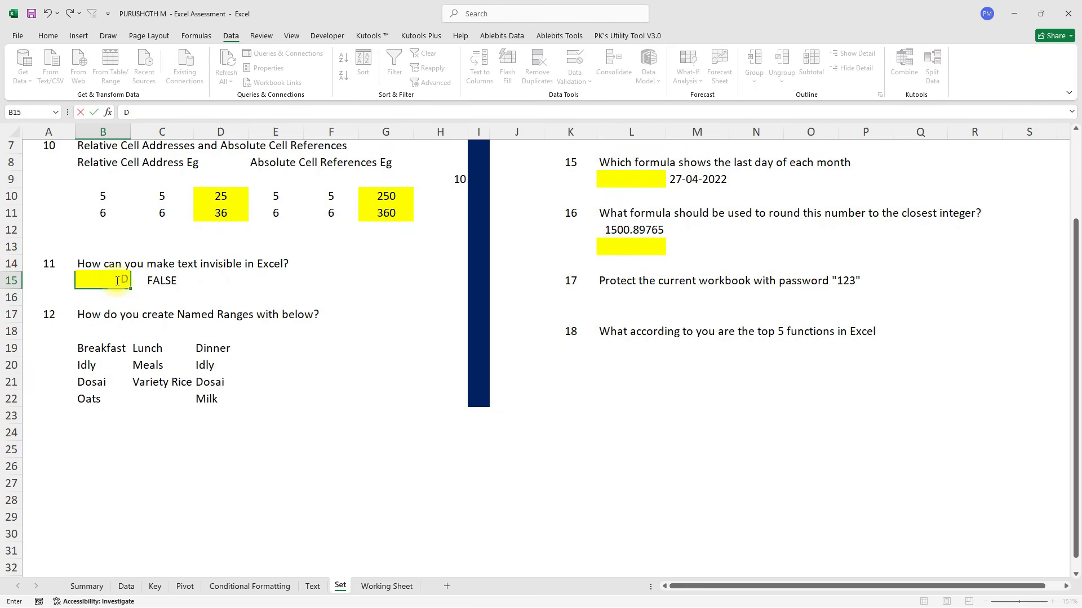
pyautogui.write('ata With Maa')
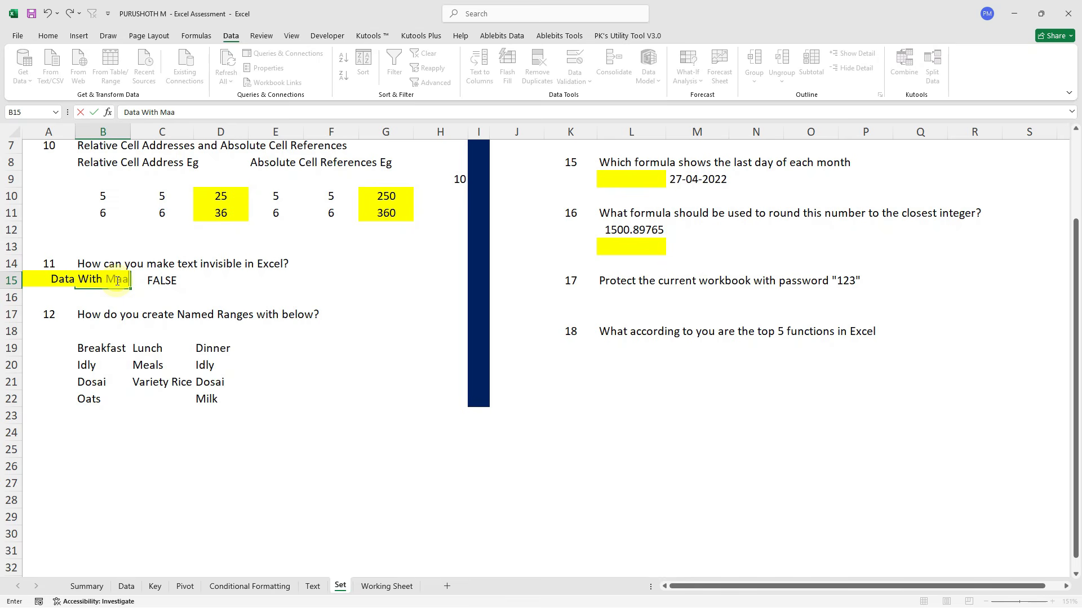
pyautogui.write('ri')
pyautogui.press('Return')
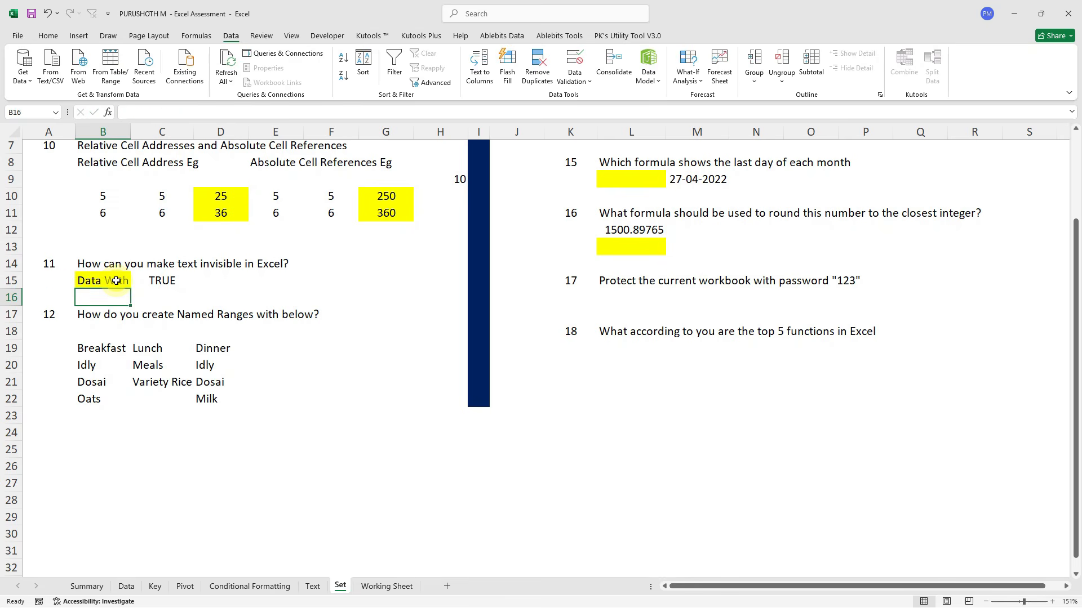
pyautogui.click(158, 290)
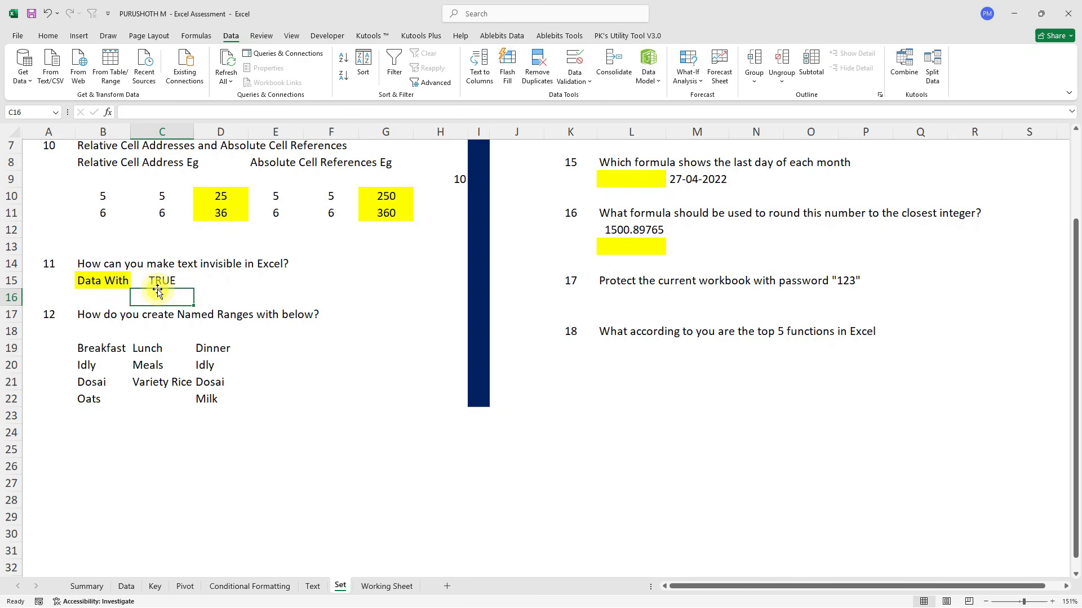
pyautogui.scroll(-1, 163, 290)
# Select Idly, Dosai and Oats in B20:B22 and name the range BreakFast in the Name Box.
pyautogui.moveTo(90, 288); pyautogui.dragTo(265, 276)
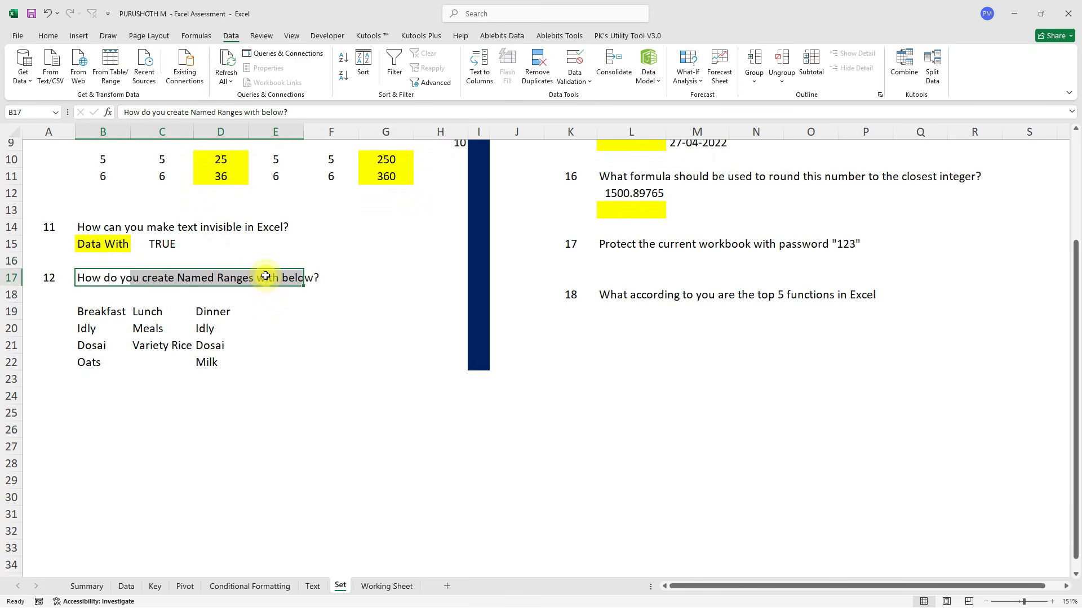
pyautogui.click(88, 316)
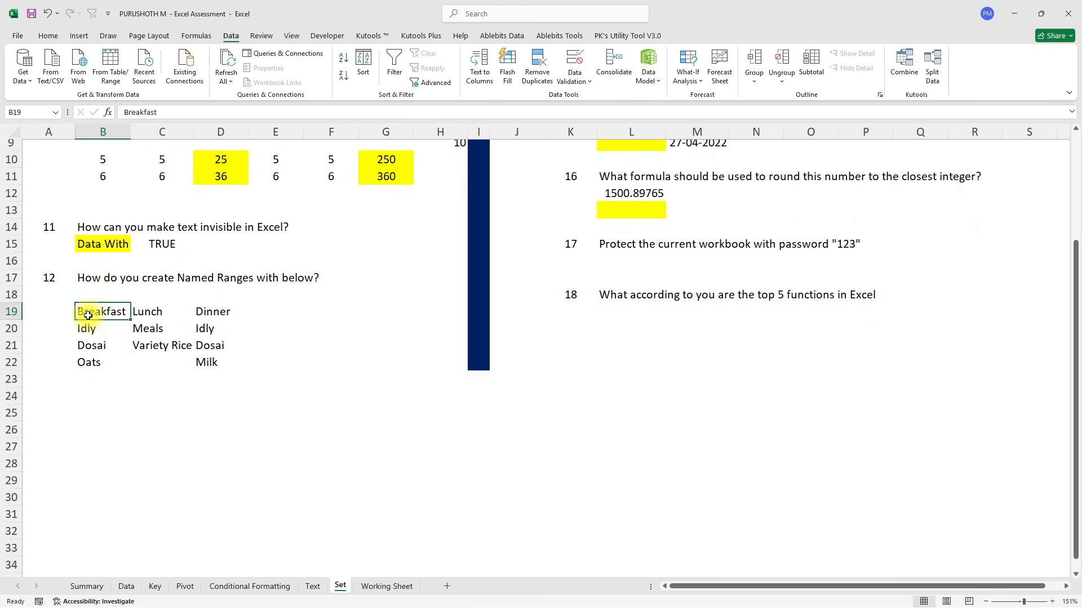
pyautogui.click(151, 311)
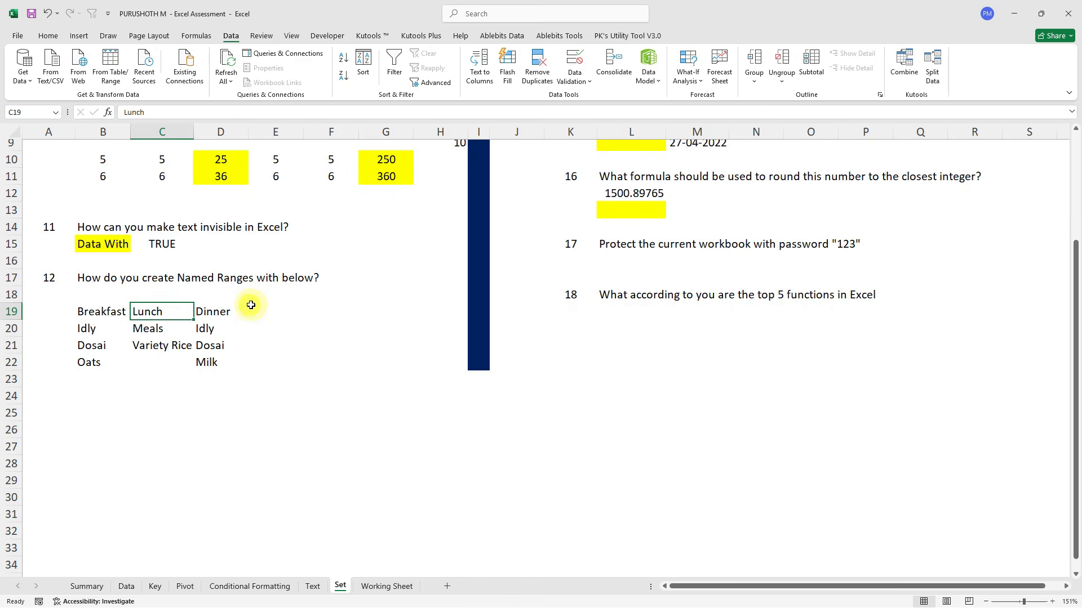
pyautogui.click(228, 326)
pyautogui.click(215, 362)
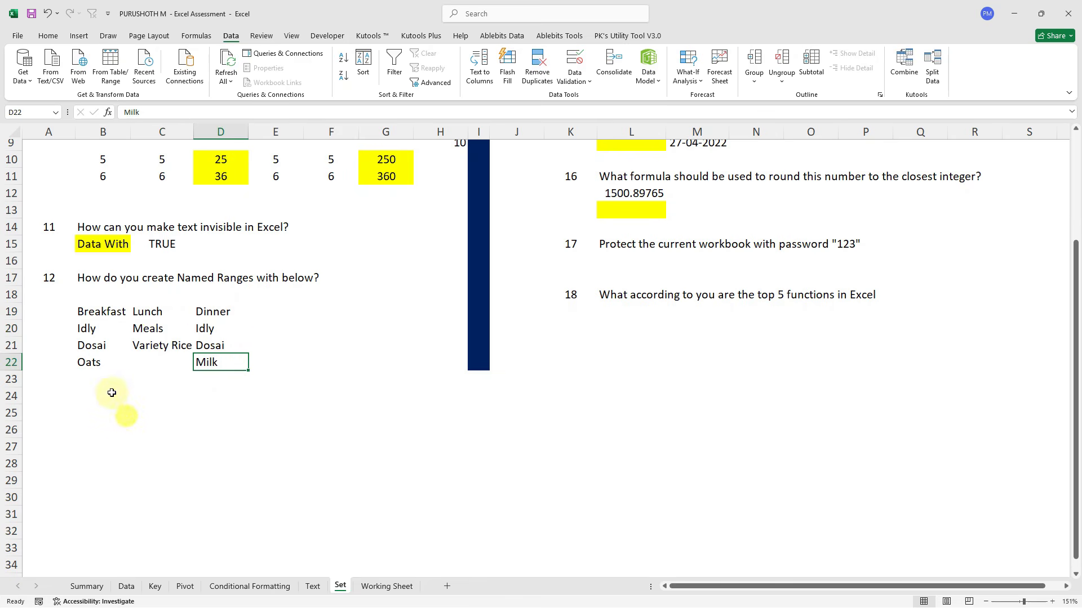
pyautogui.click(72, 426)
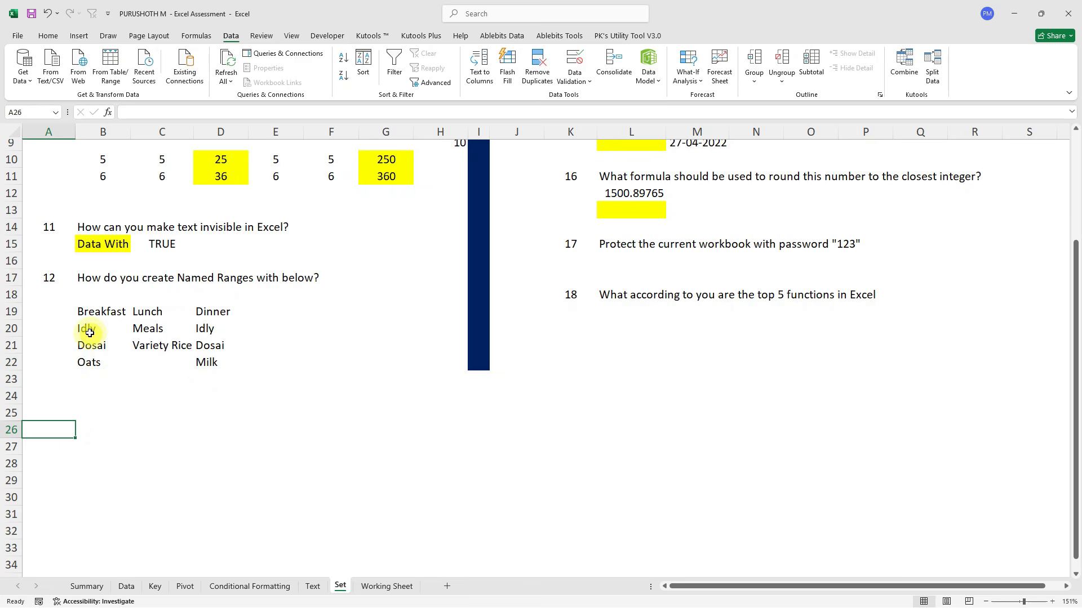
pyautogui.moveTo(87, 328); pyautogui.dragTo(89, 366)
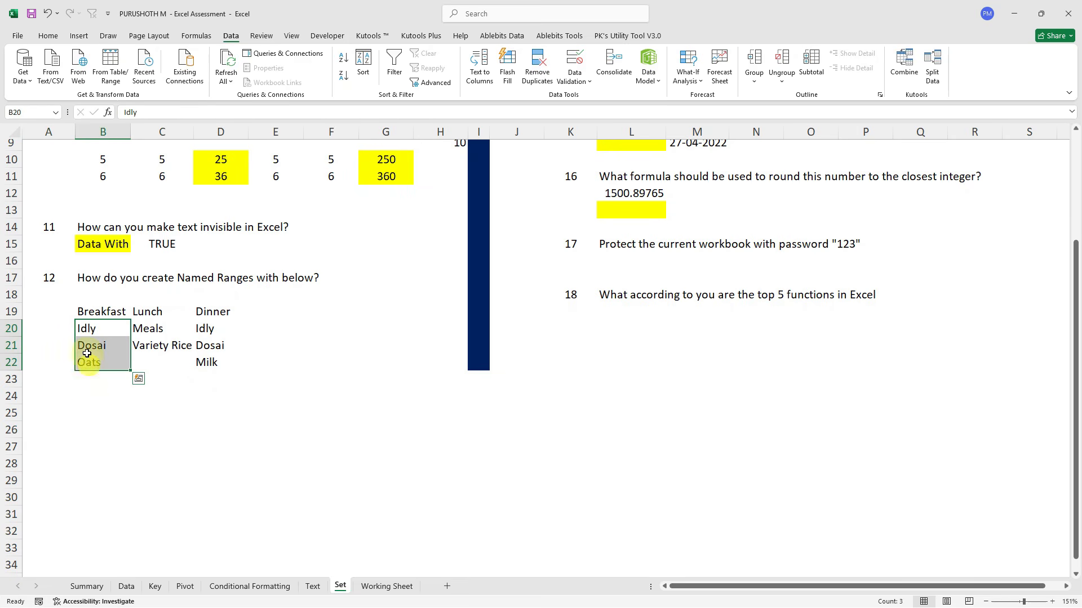
pyautogui.click(27, 114)
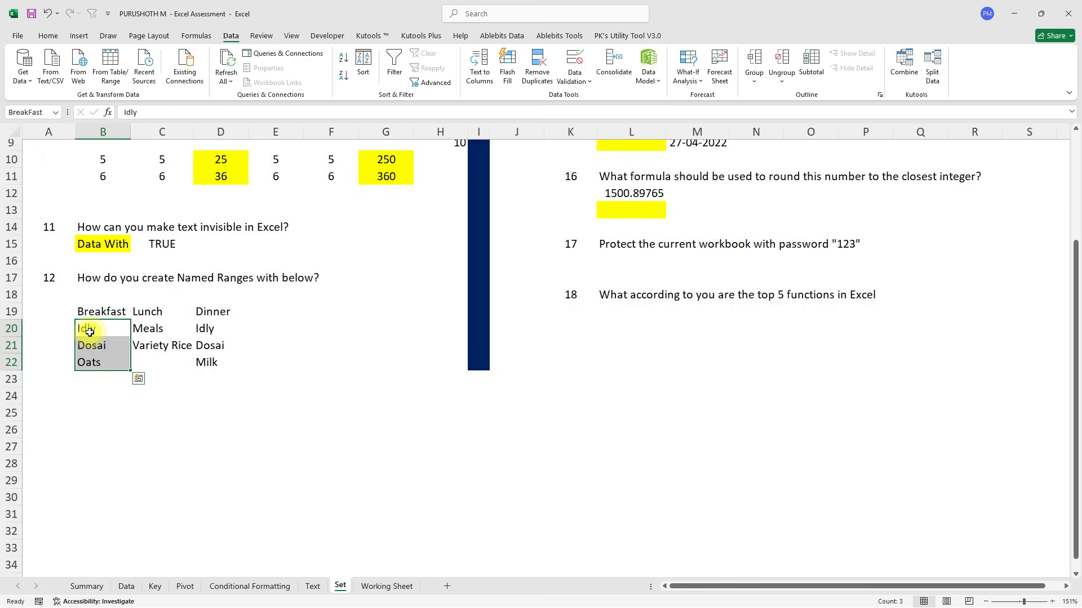
pyautogui.click(580, 436)
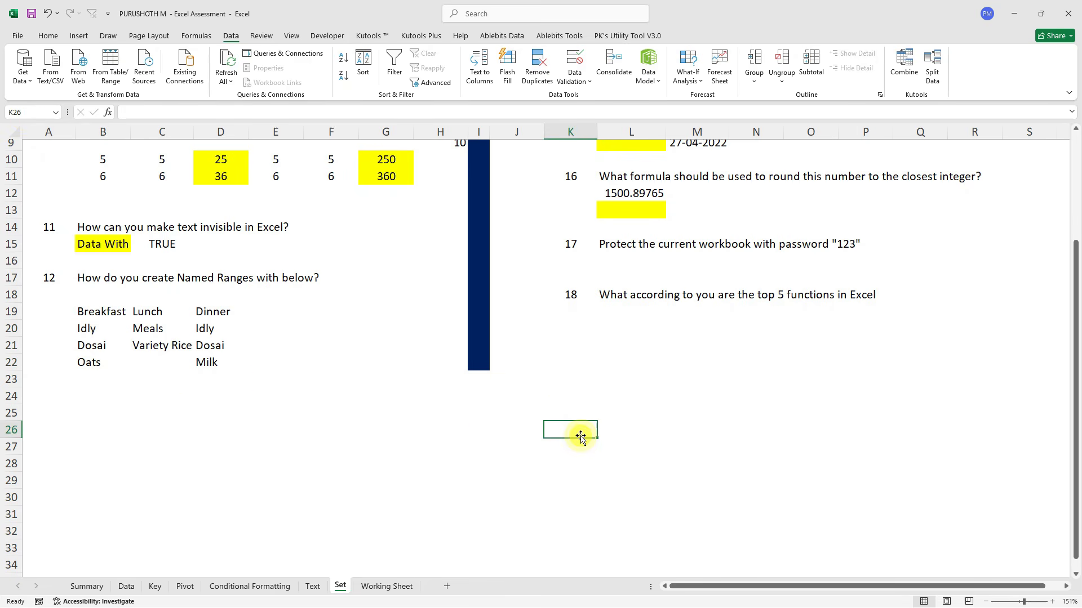
# Enter =BreakFast in K26 to spill Idly, Dosai and Oats.
pyautogui.write('=br')
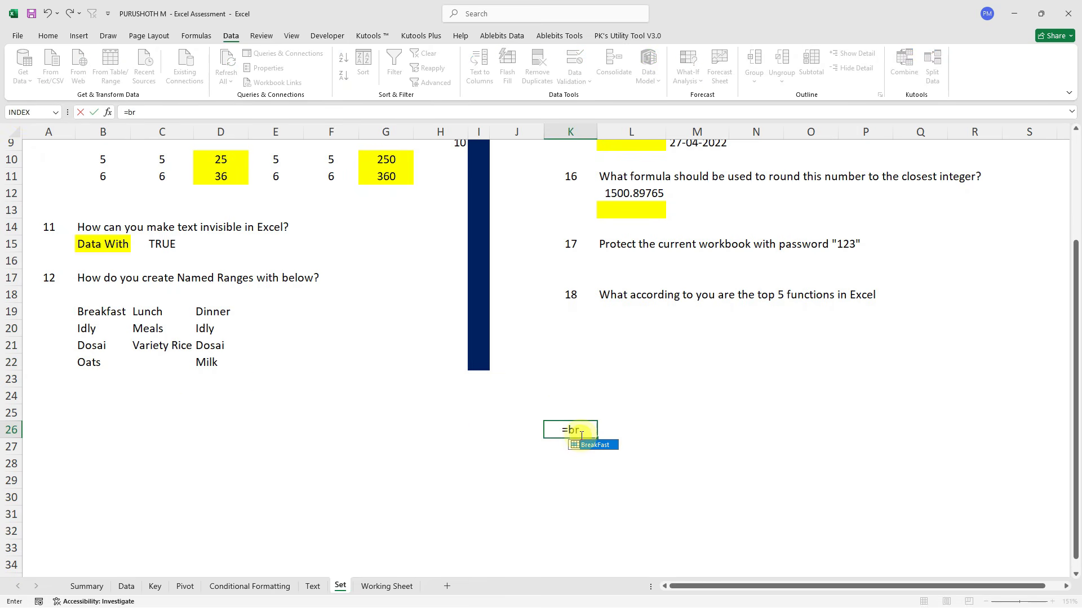
pyautogui.press('Tab')
pyautogui.press('Return')
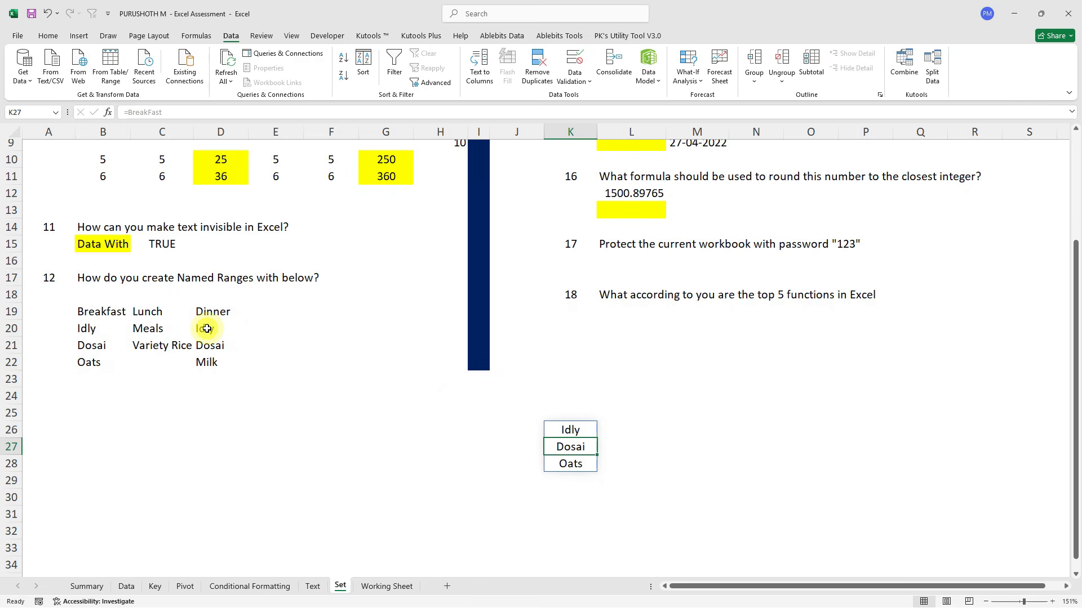
# Define the name Dinner for D19:D22 through the Name Manager.
pyautogui.click(197, 36)
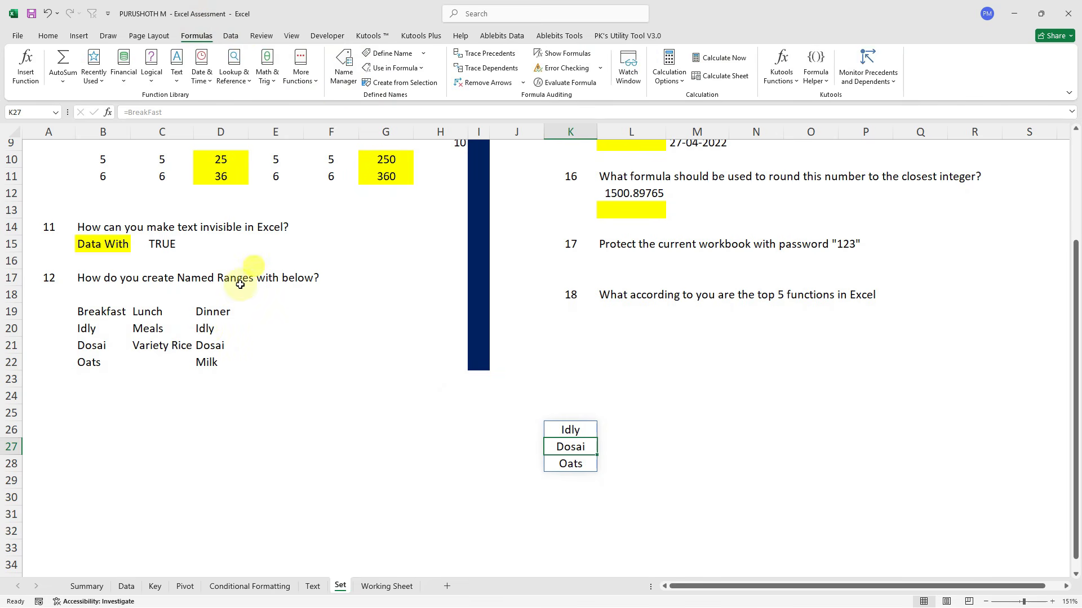
pyautogui.moveTo(209, 306); pyautogui.dragTo(211, 362)
pyautogui.click(344, 72)
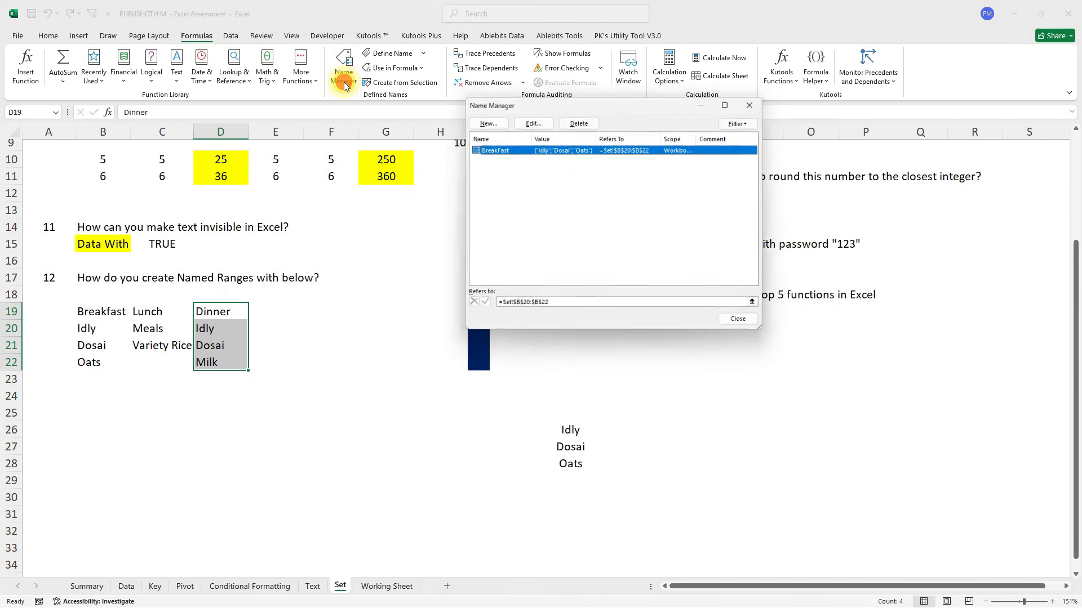
pyautogui.click(482, 121)
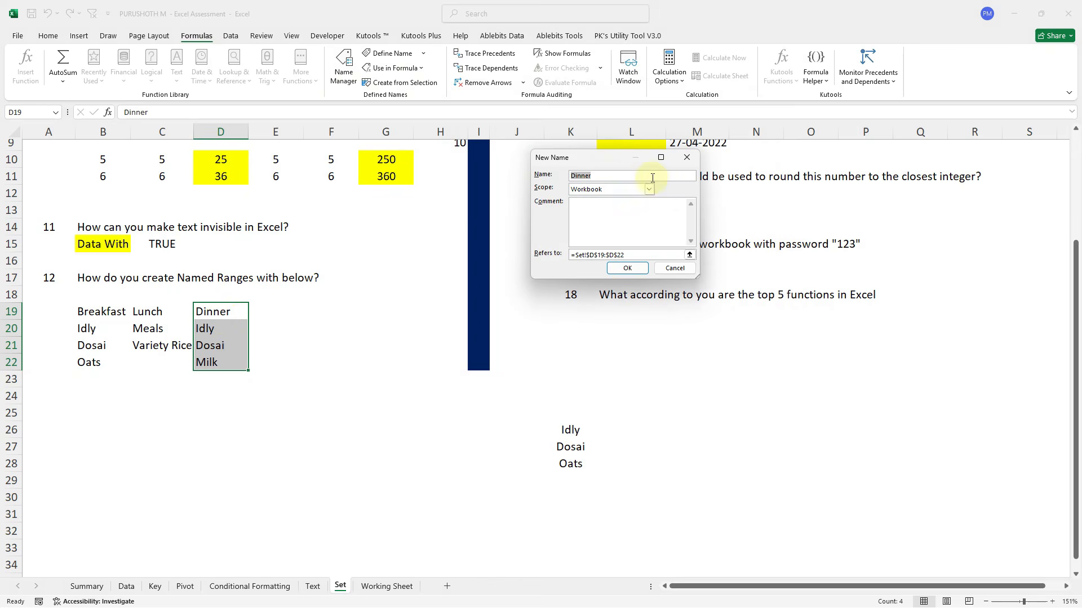
pyautogui.click(641, 273)
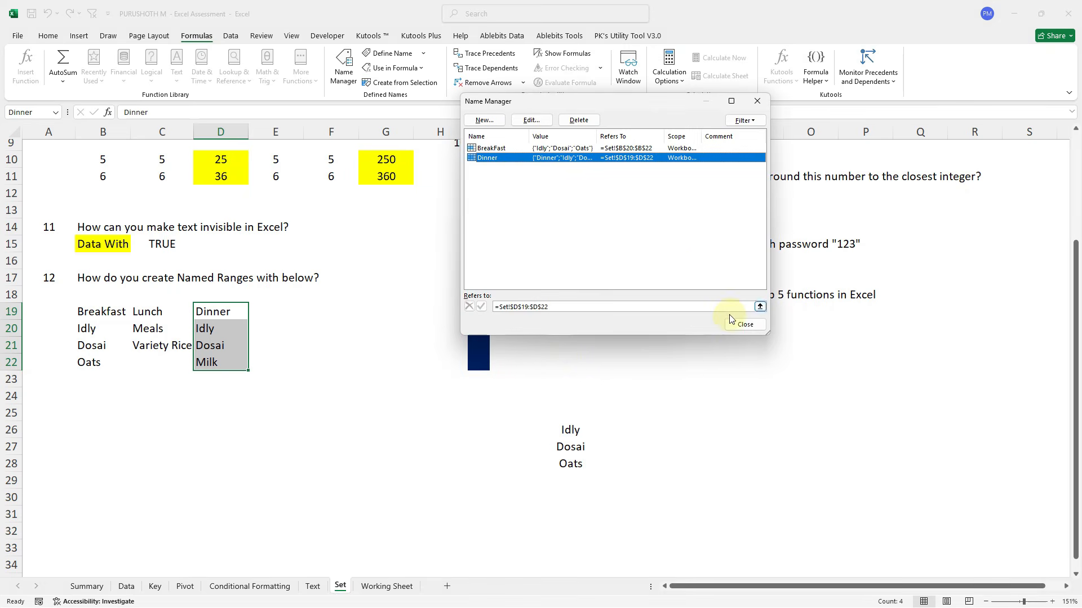
pyautogui.click(745, 324)
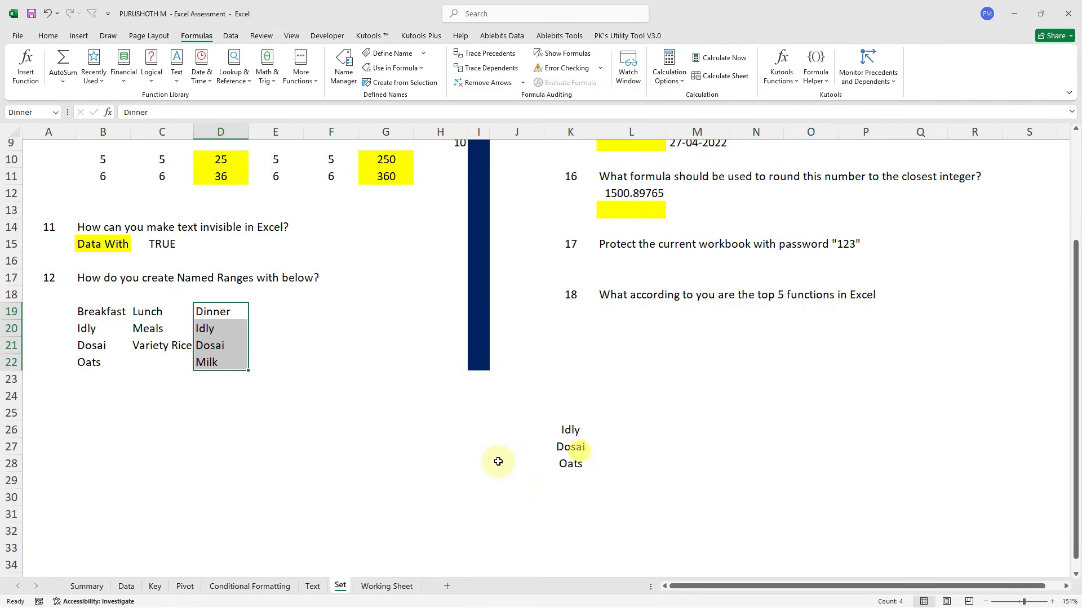
# Enter =Dinner in H27 to spill the four Dinner items.
pyautogui.click(458, 440)
pyautogui.write('=din')
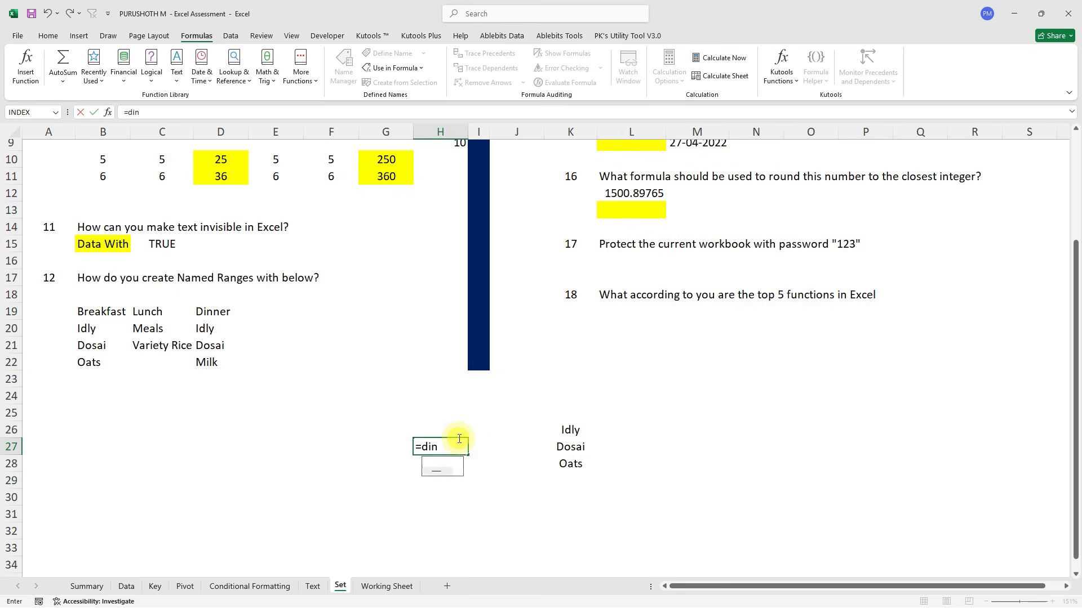
pyautogui.press('Tab')
pyautogui.press('Return')
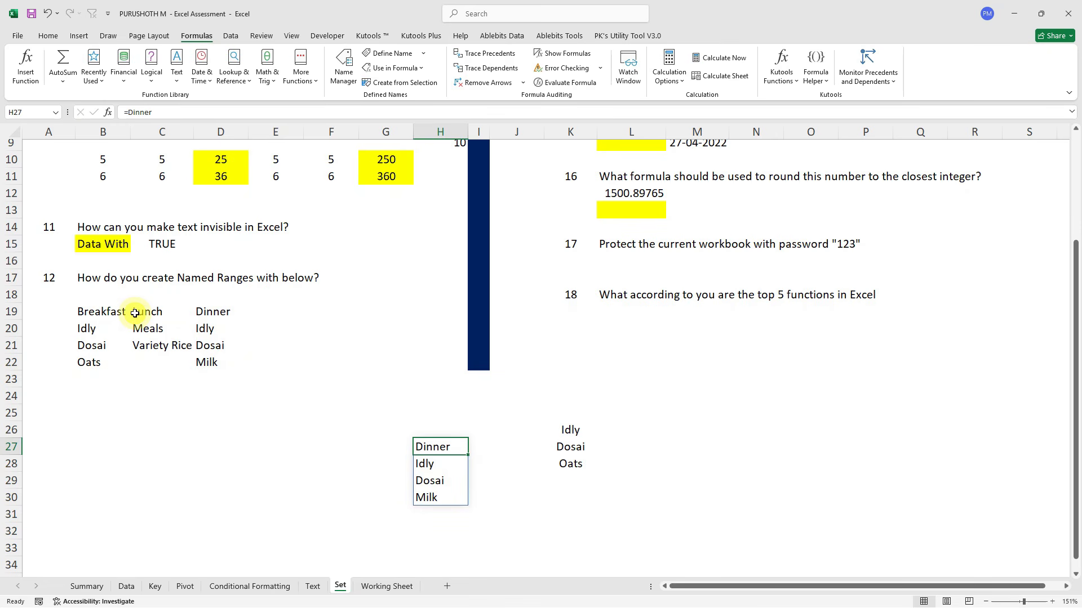
# Enter 'Fn + F4' in L3 as the question 13 answer.
pyautogui.scroll(3, 554, 221)
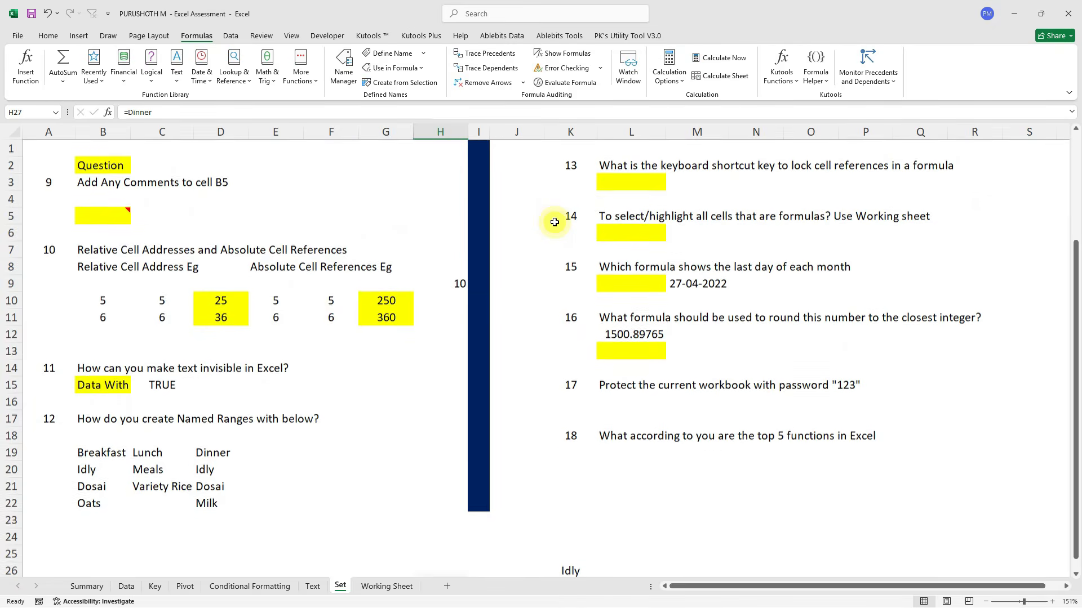
pyautogui.click(625, 178)
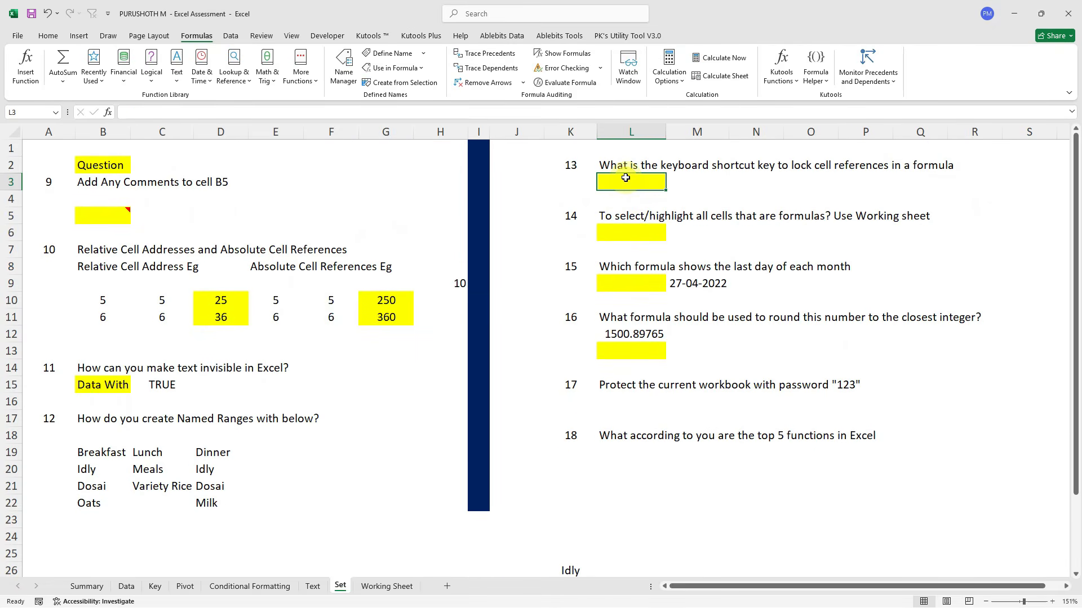
pyautogui.write('F4')
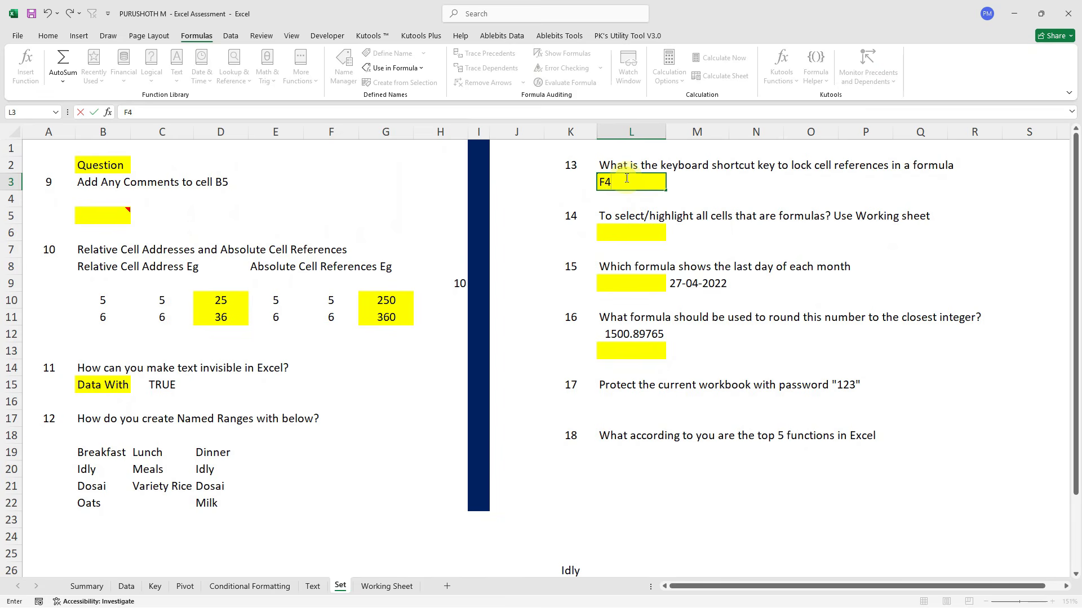
pyautogui.press('Return')
pyautogui.click(625, 178)
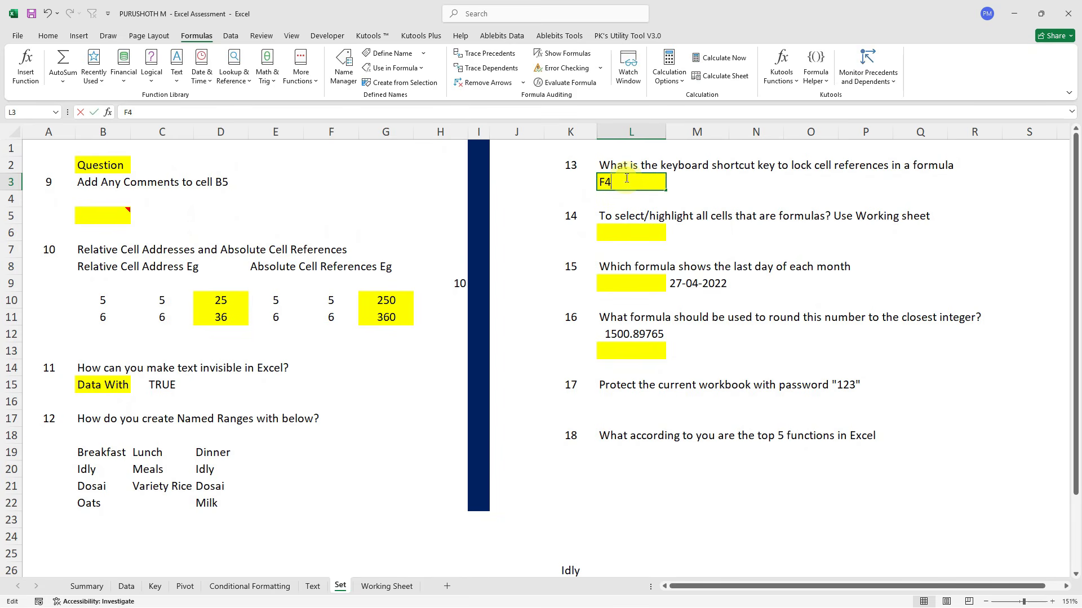
pyautogui.press('Home')
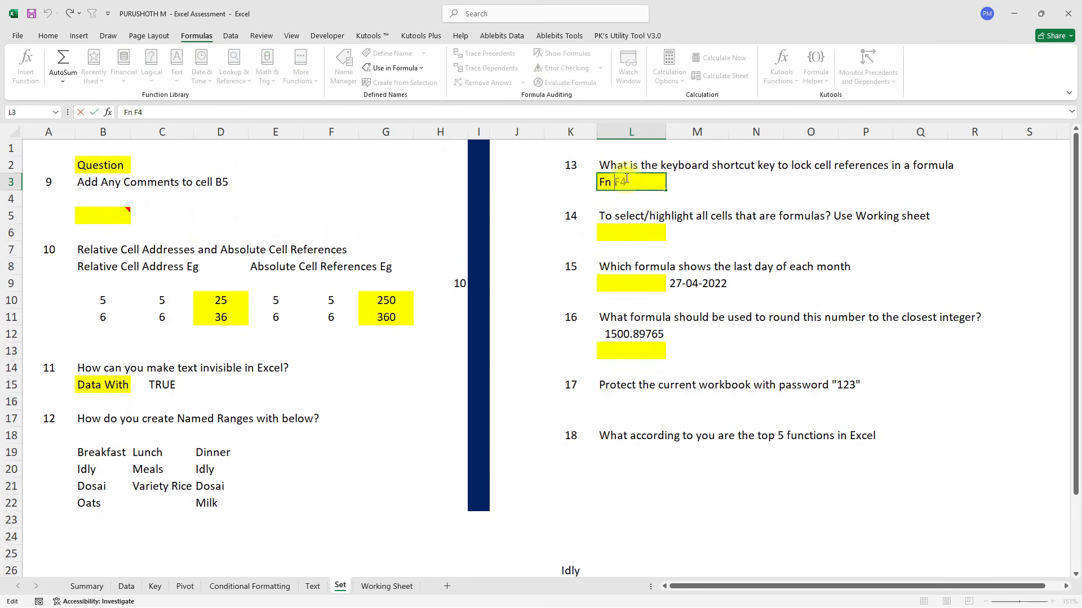
pyautogui.press('Return')
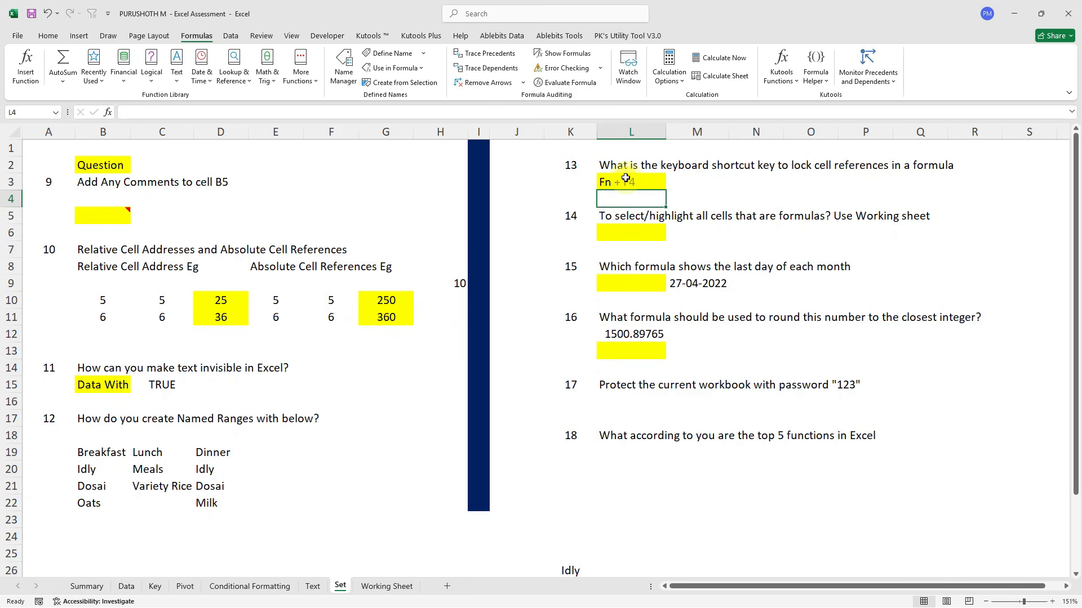
pyautogui.click(621, 236)
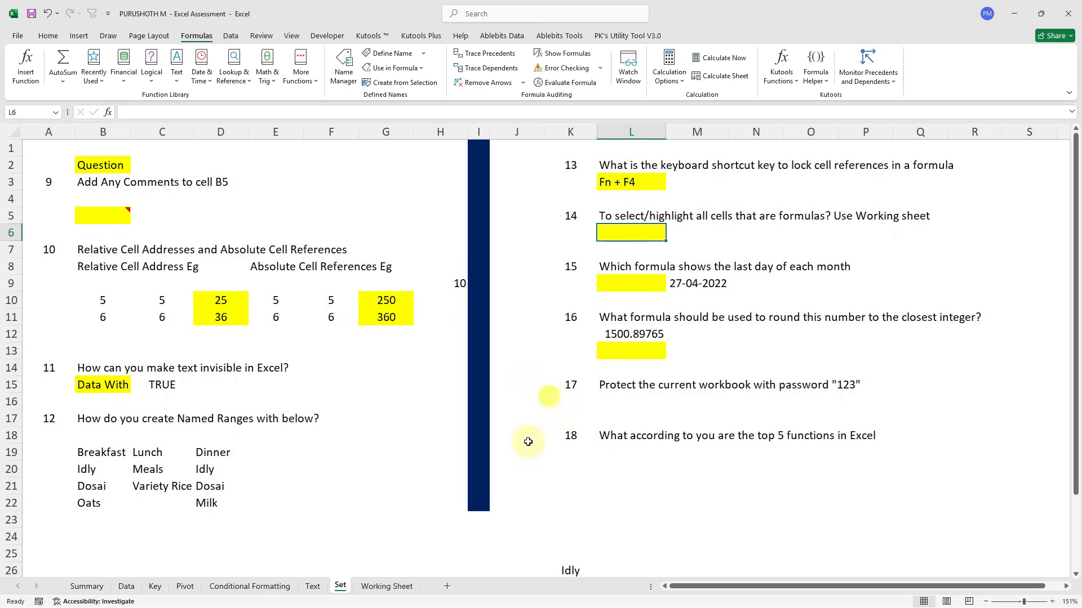
# On Working Sheet, inspect which Key column cells (G4, G9, G17) contain formulas.
pyautogui.click(386, 586)
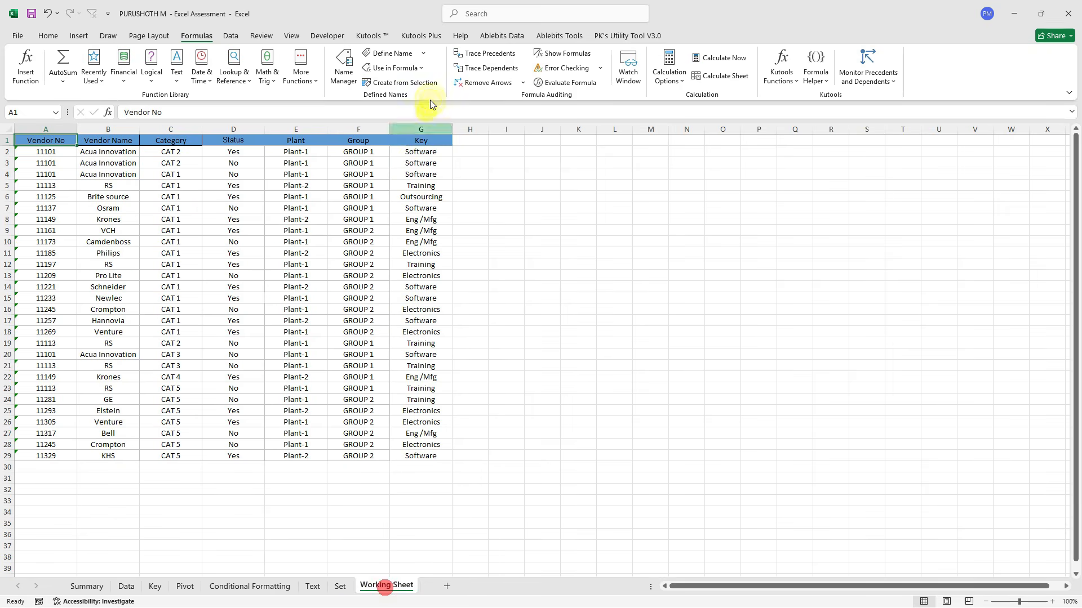
pyautogui.click(420, 163)
pyautogui.click(420, 228)
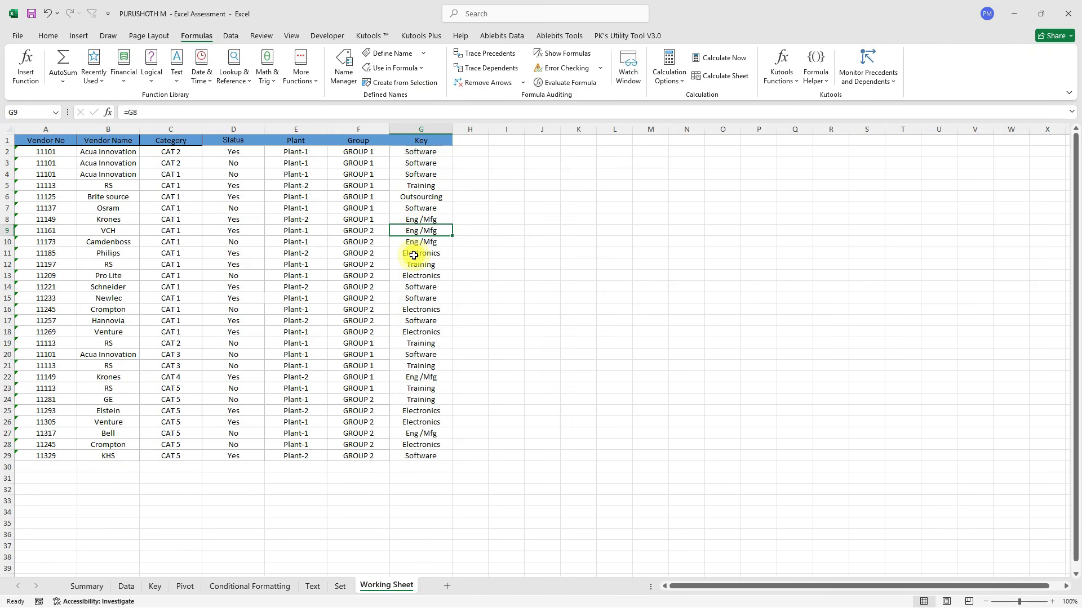
pyautogui.moveTo(155, 113); pyautogui.dragTo(110, 113)
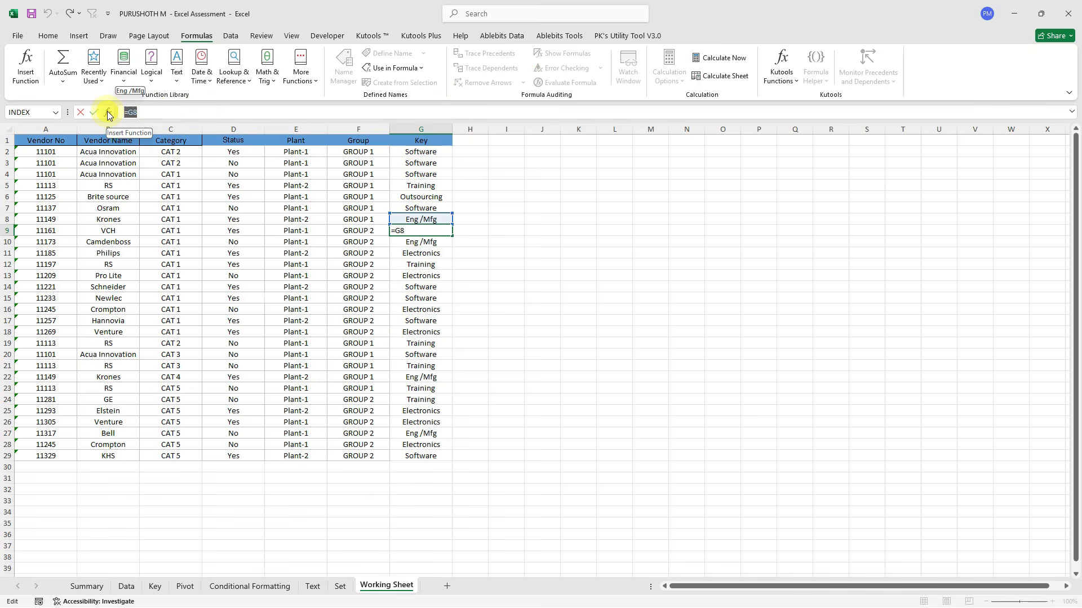
pyautogui.press('Escape')
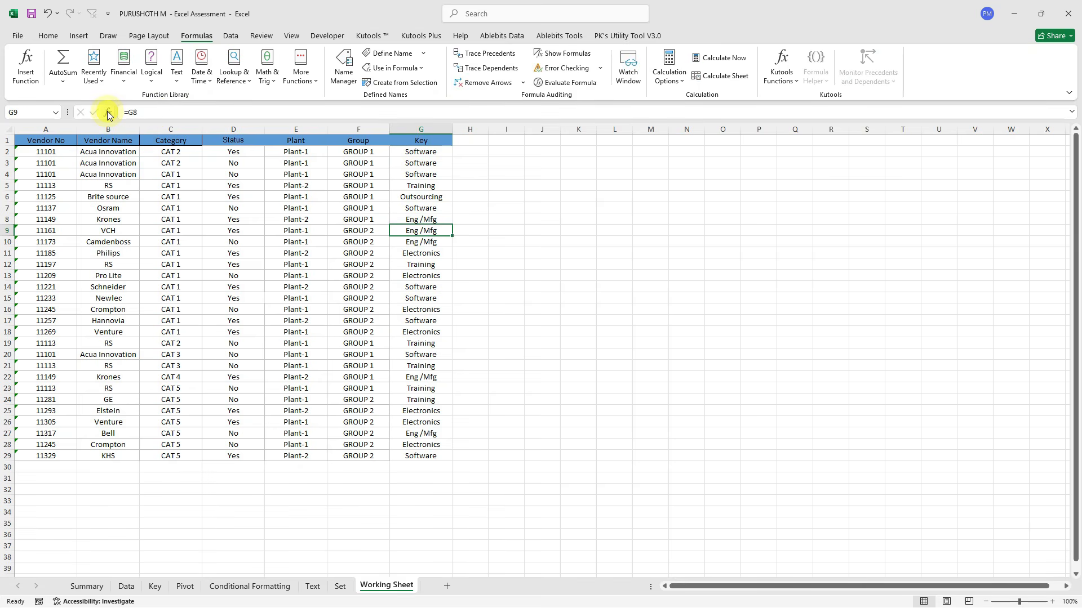
pyautogui.click(432, 177)
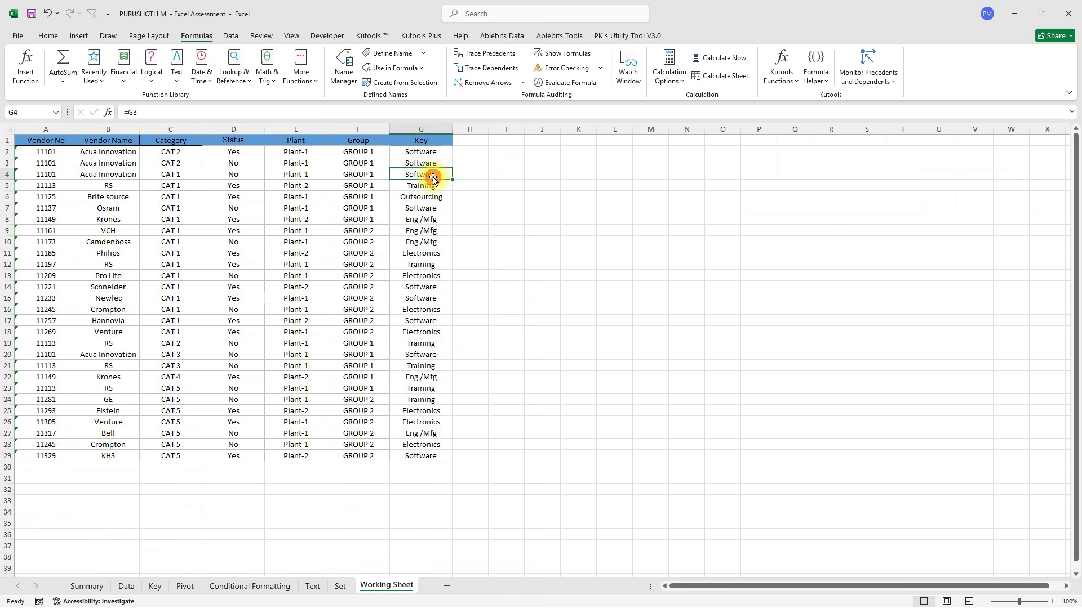
pyautogui.moveTo(146, 112); pyautogui.dragTo(130, 112)
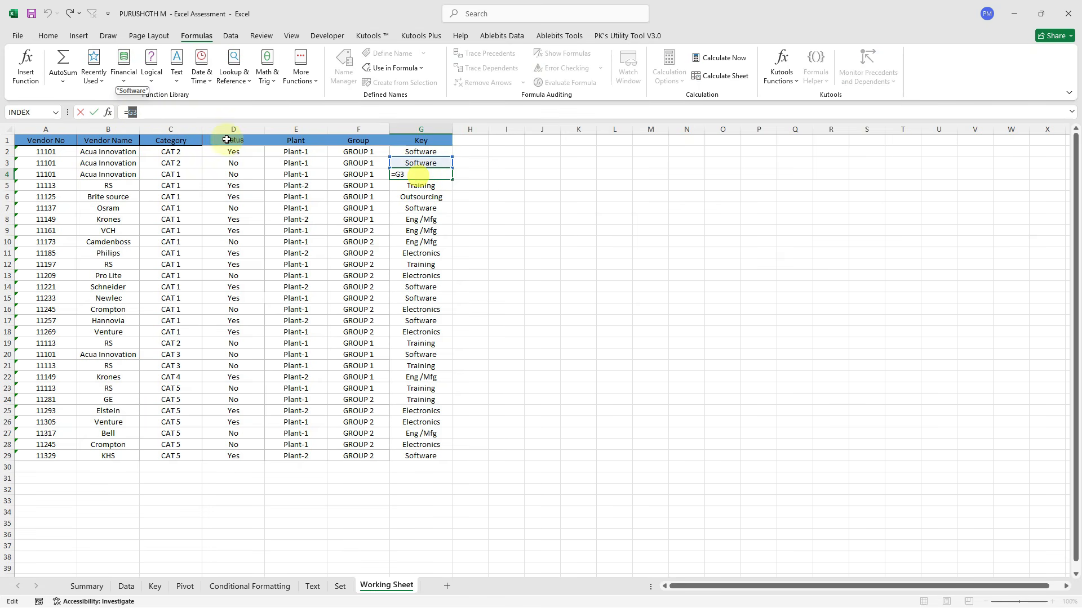
pyautogui.click(94, 112)
pyautogui.click(429, 262)
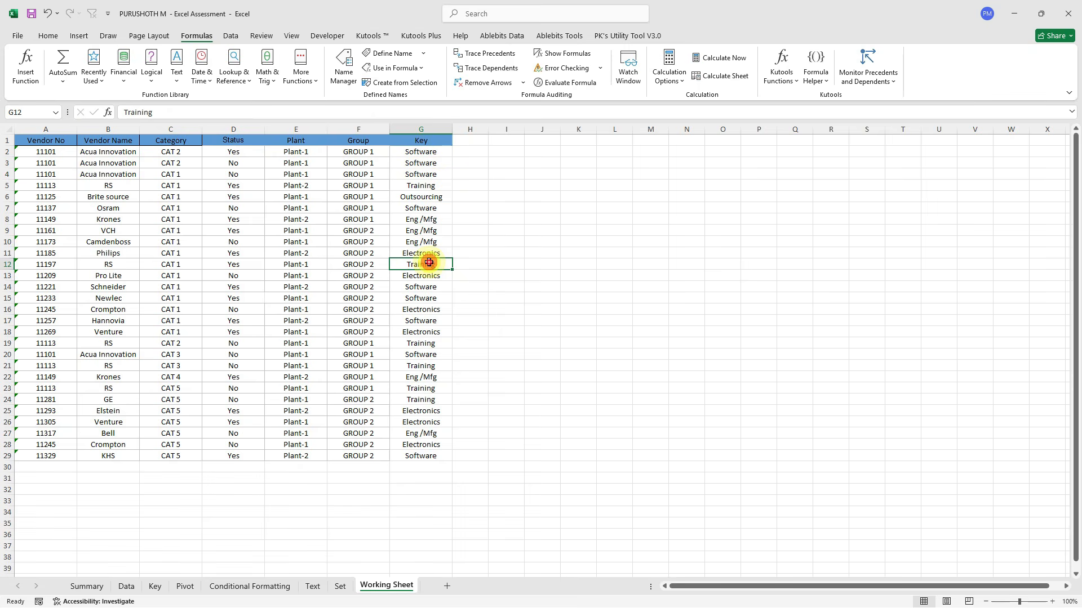
pyautogui.click(428, 319)
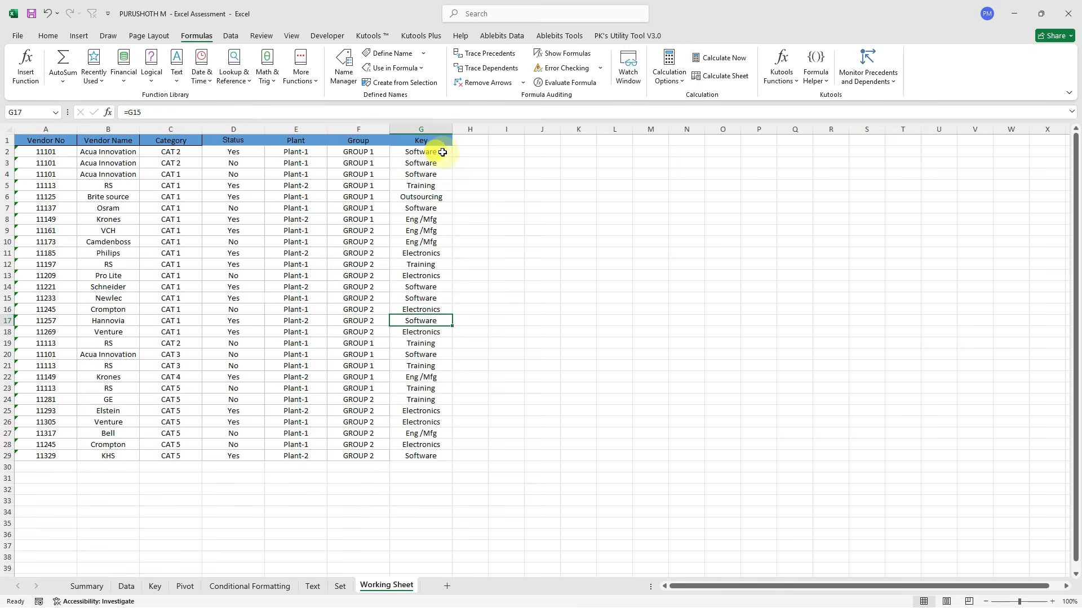
# Enter =ISFORMULA(G2) in H2 and fill it down to H29.
pyautogui.click(471, 152)
pyautogui.write('=isfo')
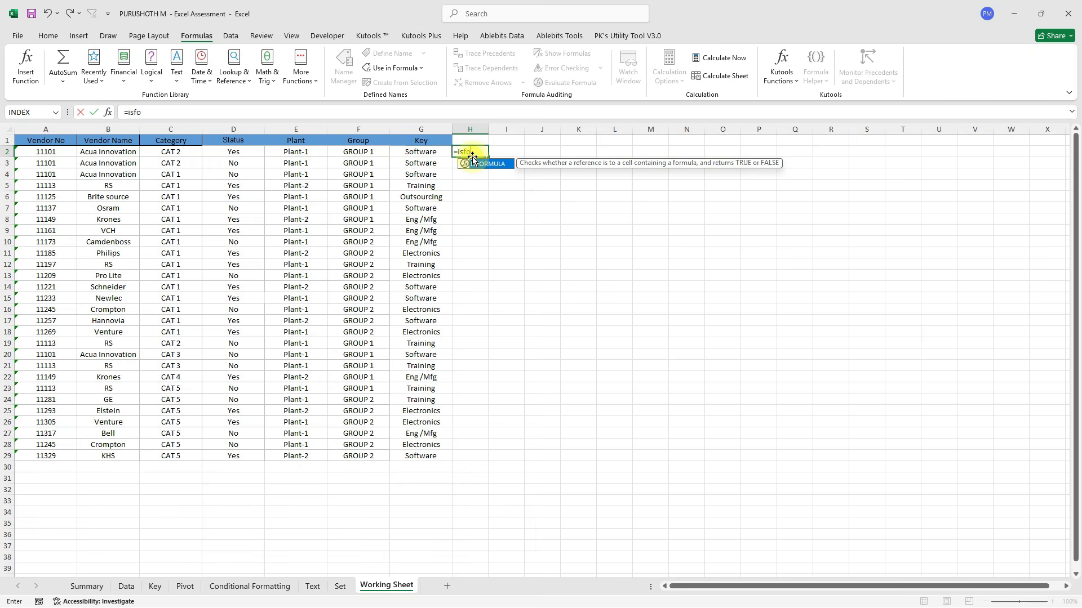
pyautogui.press('Tab')
pyautogui.press('Left')
pyautogui.press('Return')
pyautogui.press('Left')
pyautogui.hotkey('ctrl', 'Down')
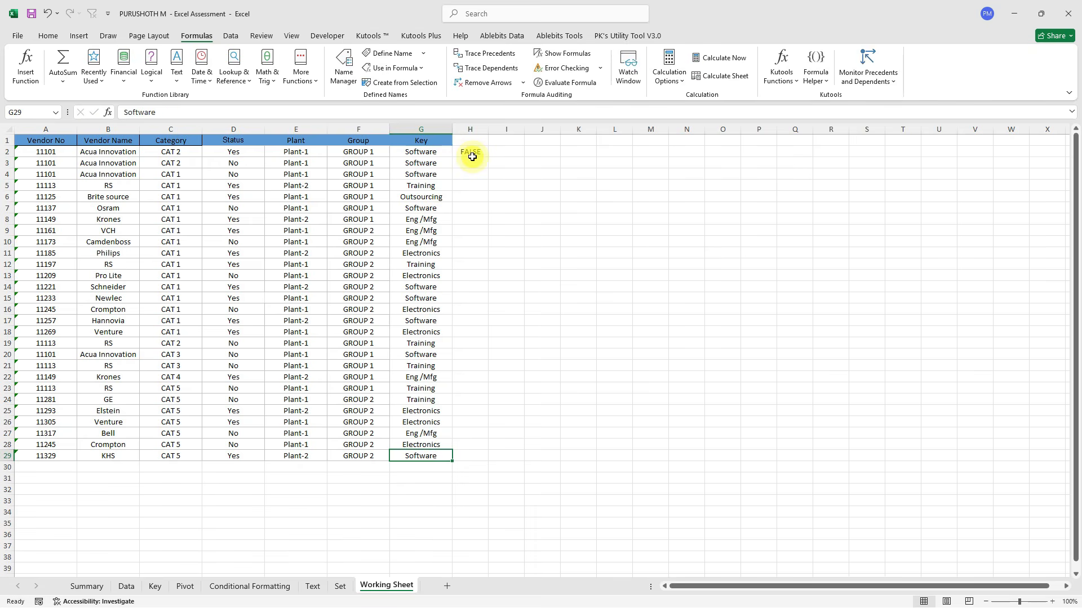
pyautogui.press('Right')
pyautogui.hotkey('ctrl', 'shift', 'Up')
pyautogui.hotkey('ctrl', 'd')
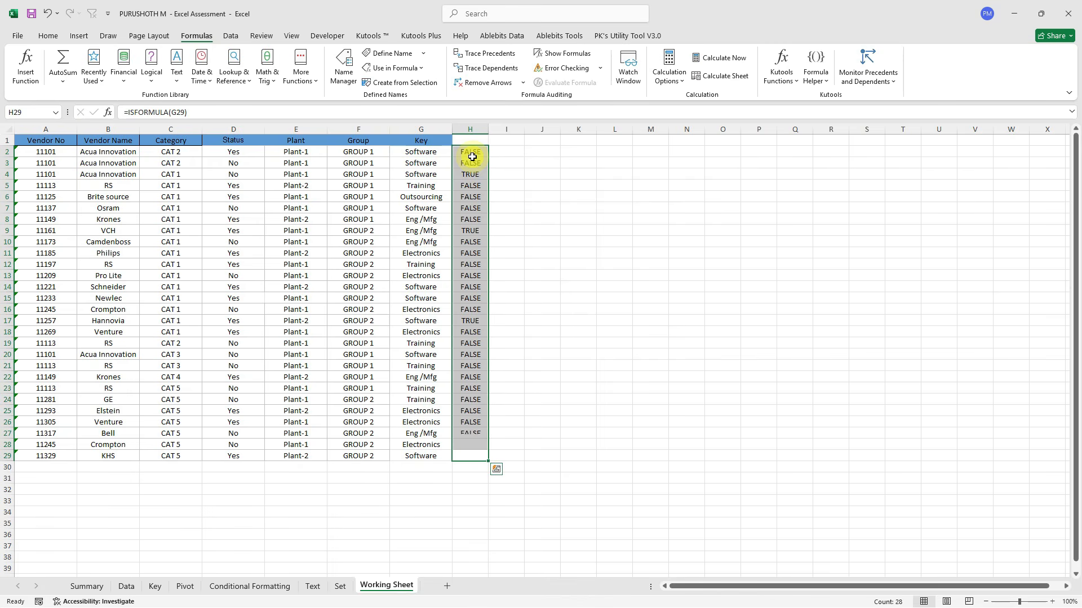
# Note the TRUE results in rows 4, 9 and 17, copy the ISFORMULA formula and select G2:G29.
pyautogui.click(472, 174)
pyautogui.keyDown('ctrl'); pyautogui.click(474, 231); pyautogui.keyUp('ctrl')
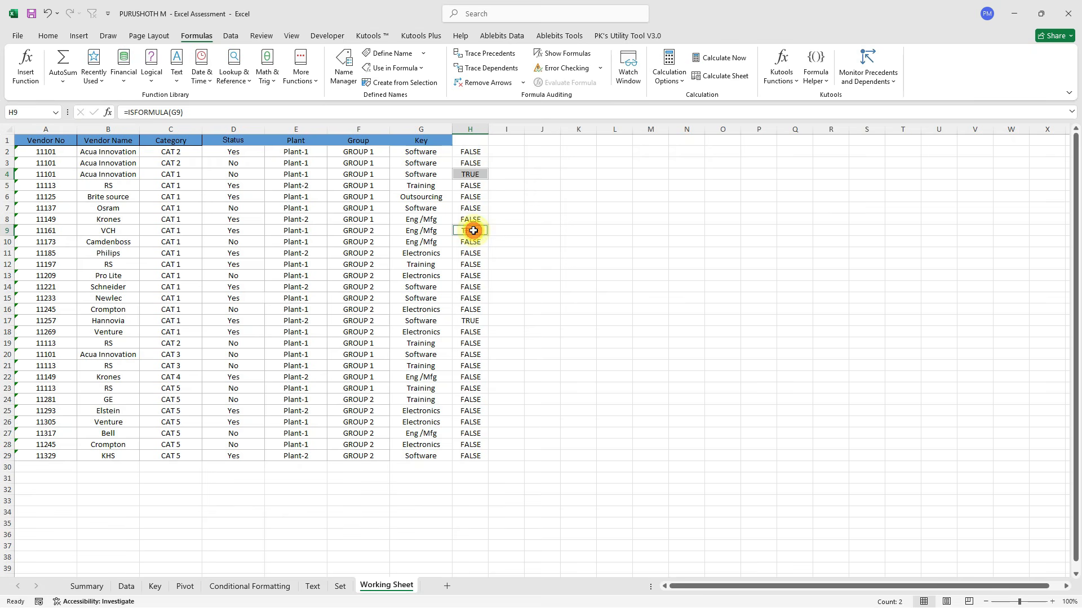
pyautogui.keyDown('ctrl'); pyautogui.click(471, 320); pyautogui.keyUp('ctrl')
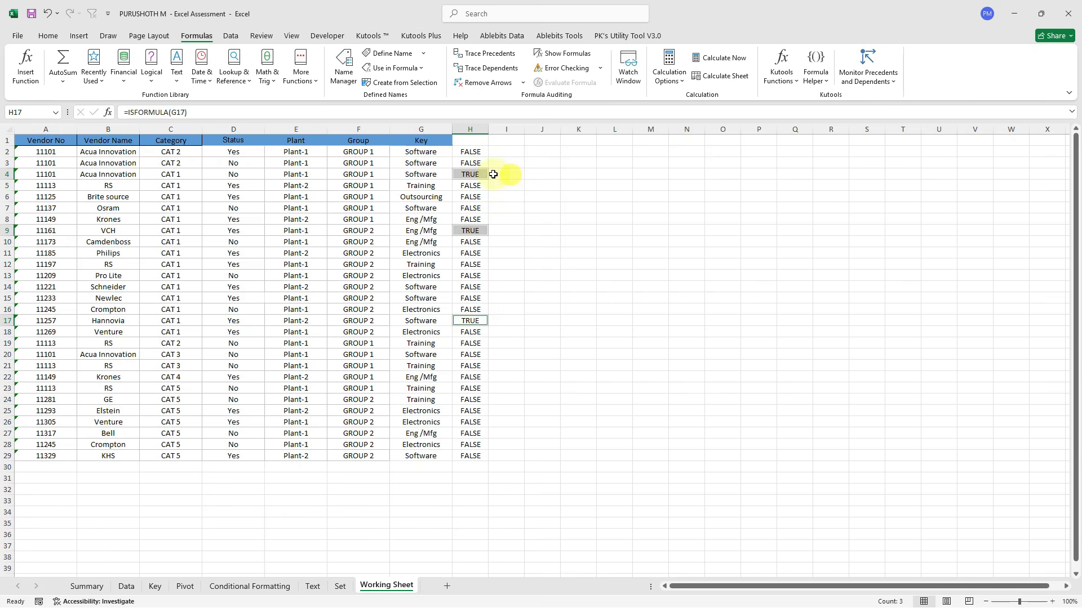
pyautogui.click(466, 152)
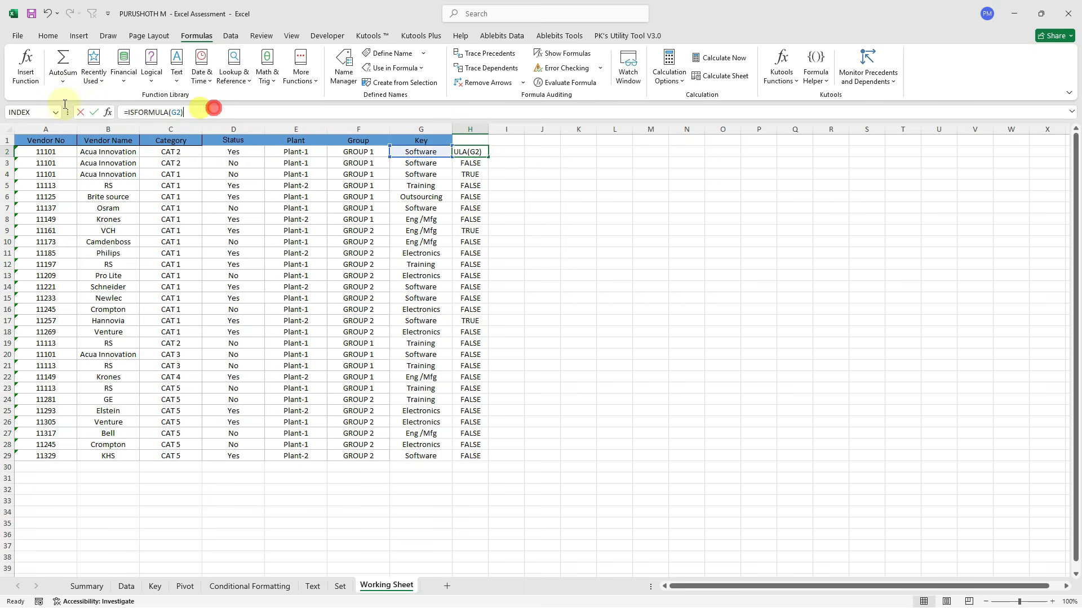
pyautogui.tripleClick(217, 111)
pyautogui.hotkey('ctrl', 'c')
pyautogui.press('Escape')
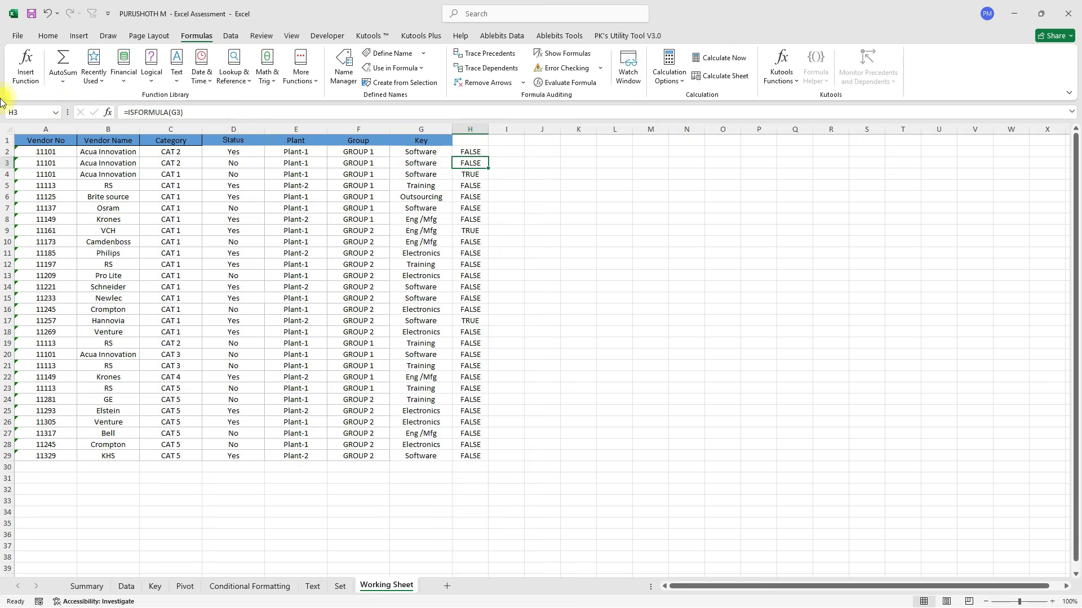
pyautogui.press('Left')
pyautogui.hotkey('ctrl', 'shift', 'Down')
# Add a conditional formatting rule =ISFORMULA(G2) giving formula cells a green fill and bold text.
pyautogui.click(48, 35)
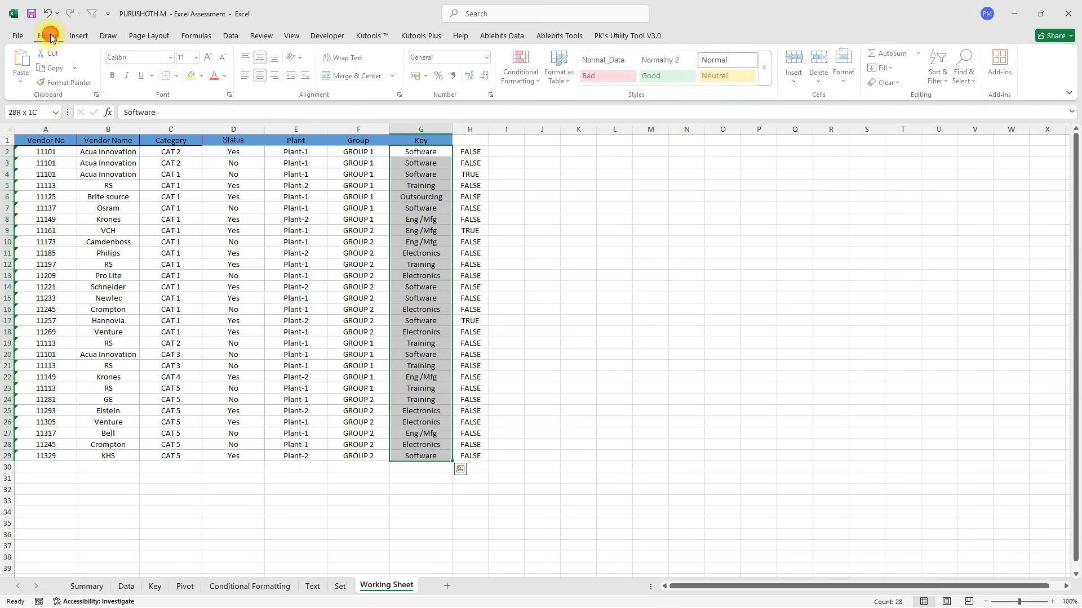
pyautogui.click(523, 68)
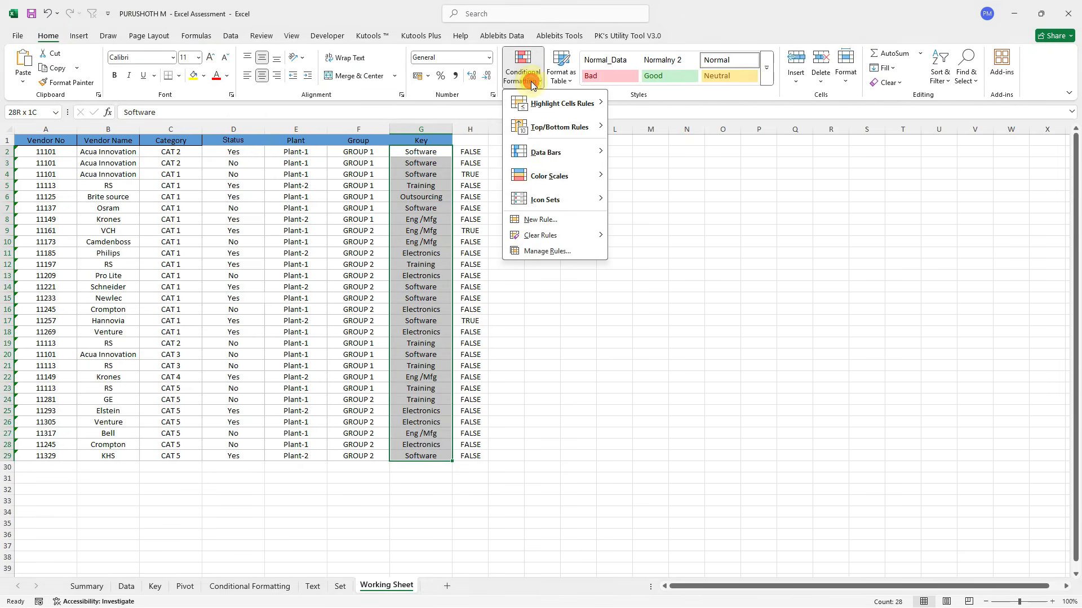
pyautogui.click(559, 220)
pyautogui.click(569, 216)
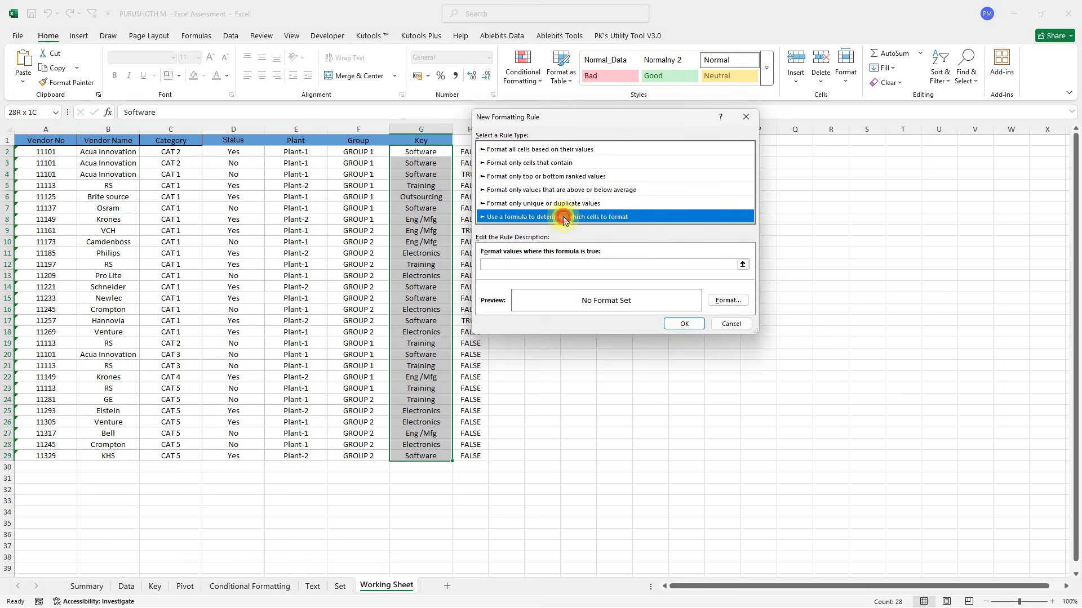
pyautogui.click(500, 265)
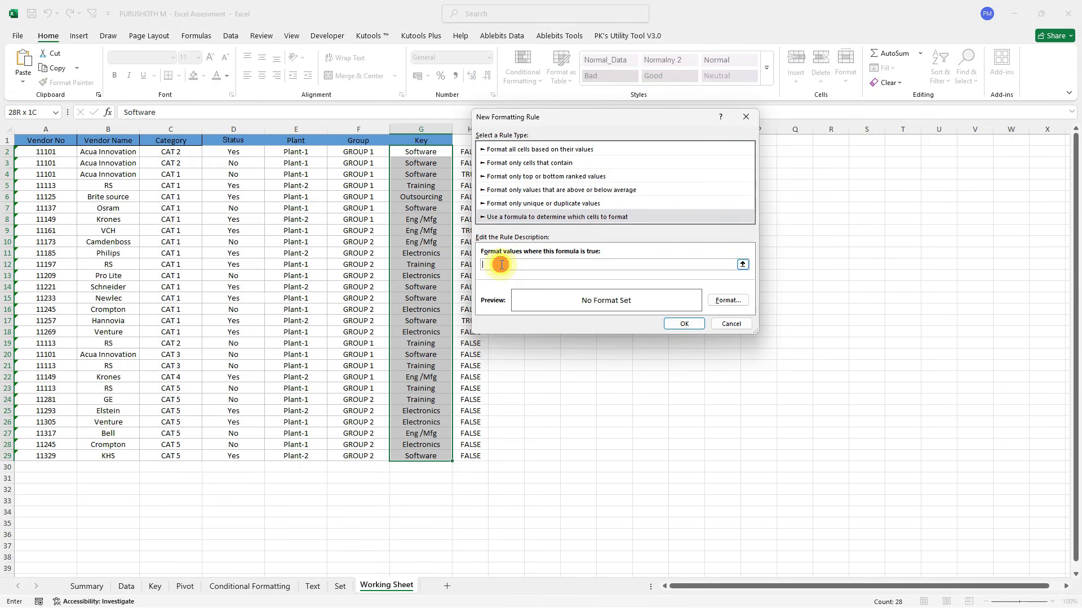
pyautogui.hotkey('ctrl', 'v')
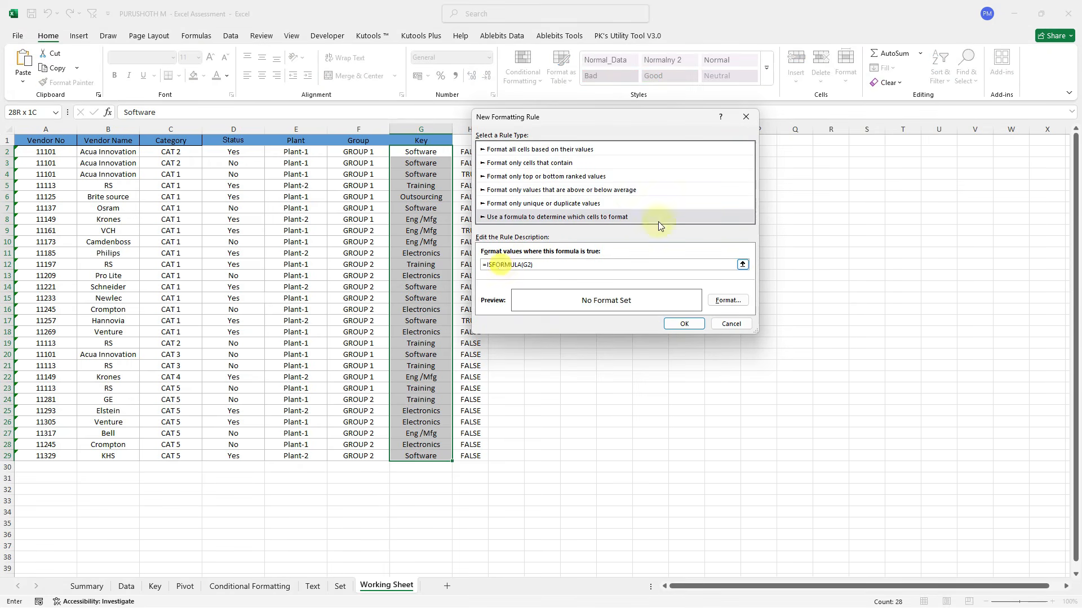
pyautogui.click(730, 301)
pyautogui.click(580, 97)
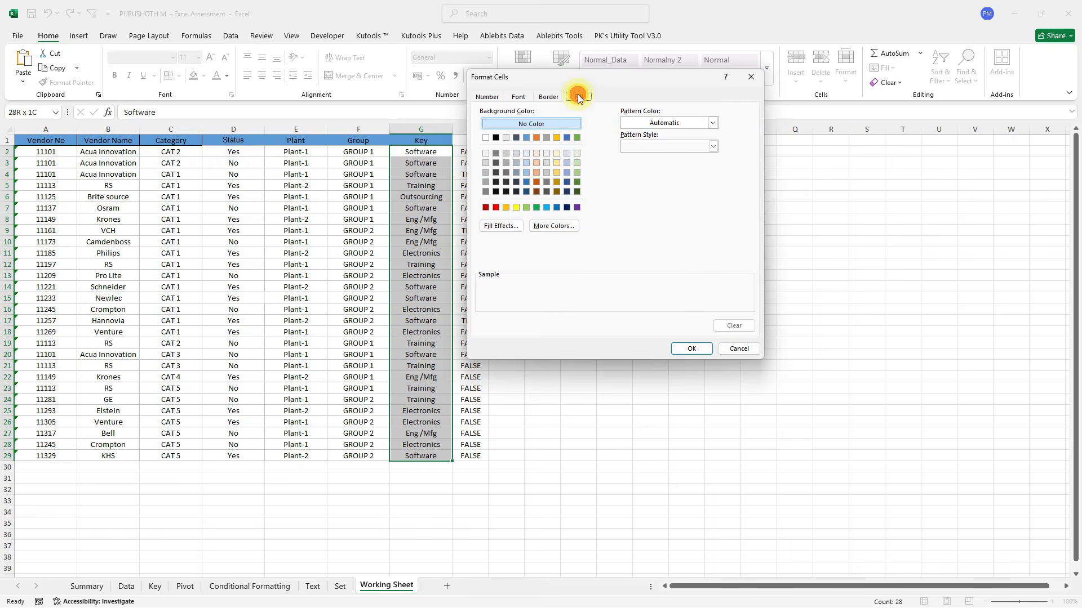
pyautogui.click(577, 172)
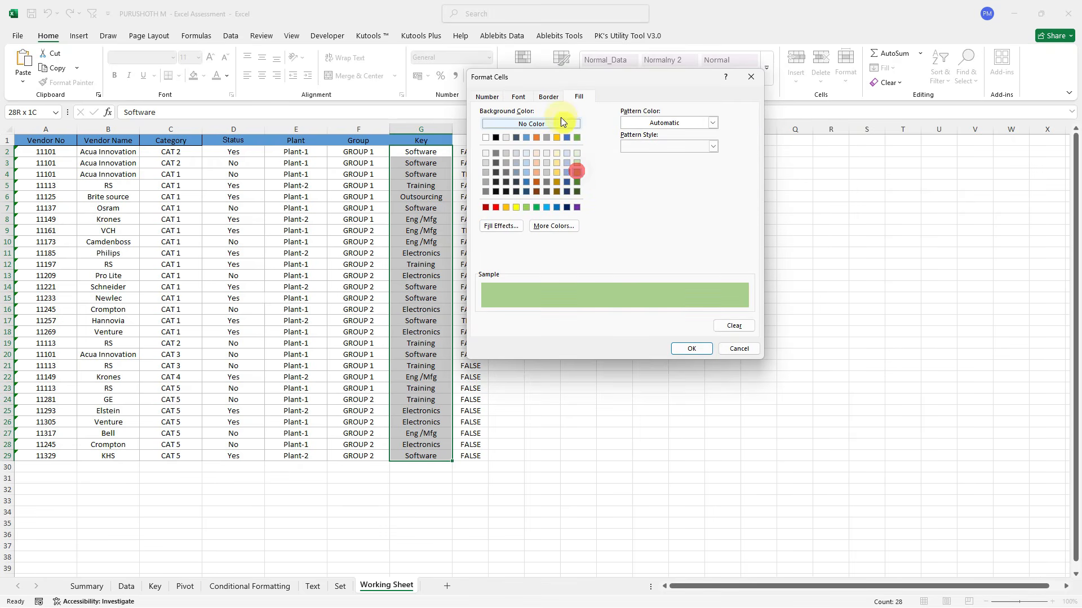
pyautogui.click(545, 97)
pyautogui.click(523, 98)
pyautogui.click(639, 147)
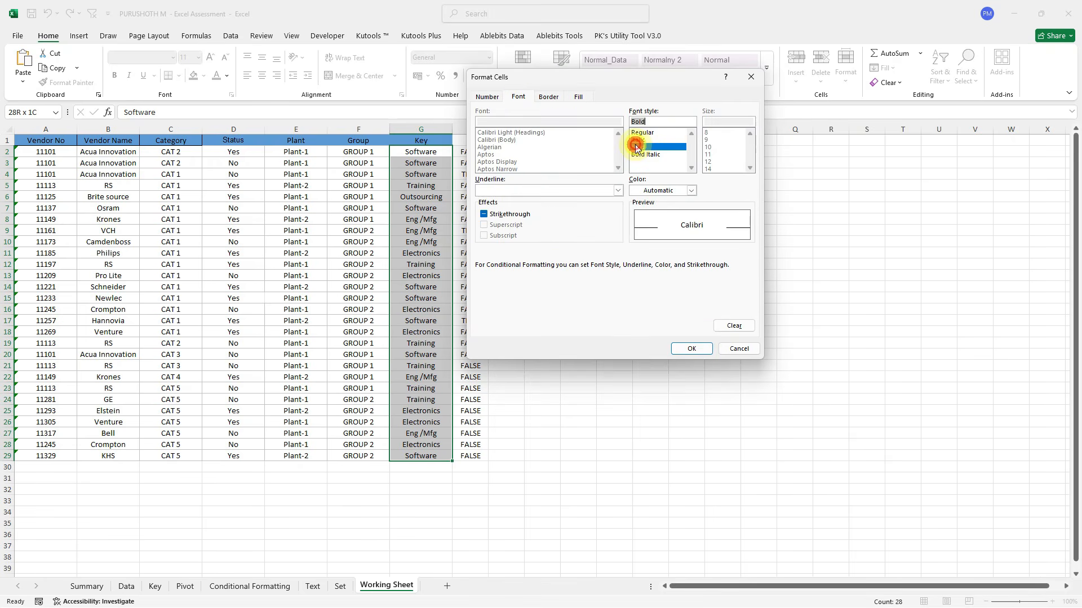
pyautogui.click(691, 352)
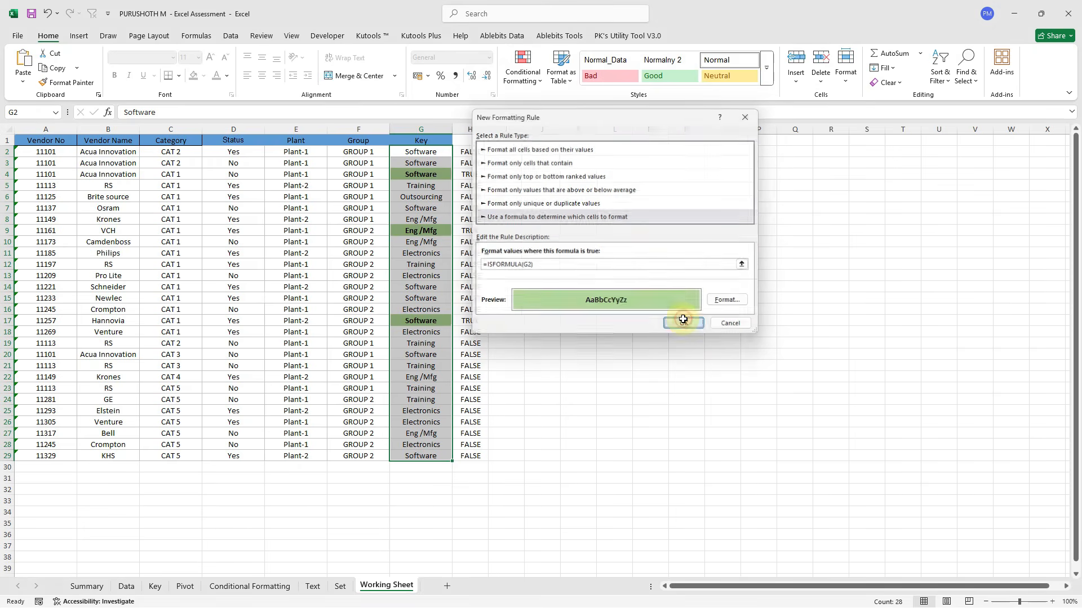
pyautogui.click(696, 320)
pyautogui.click(421, 170)
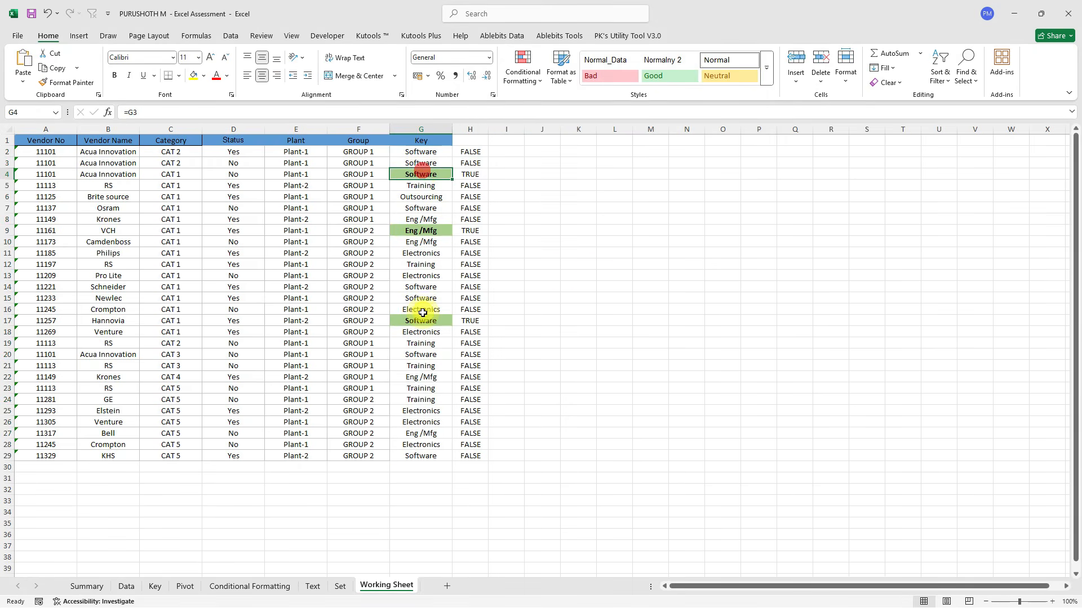
# Enter =G11 in G26 to pull Electronics, then return to the Set sheet.
pyautogui.click(413, 422)
pyautogui.write('=')
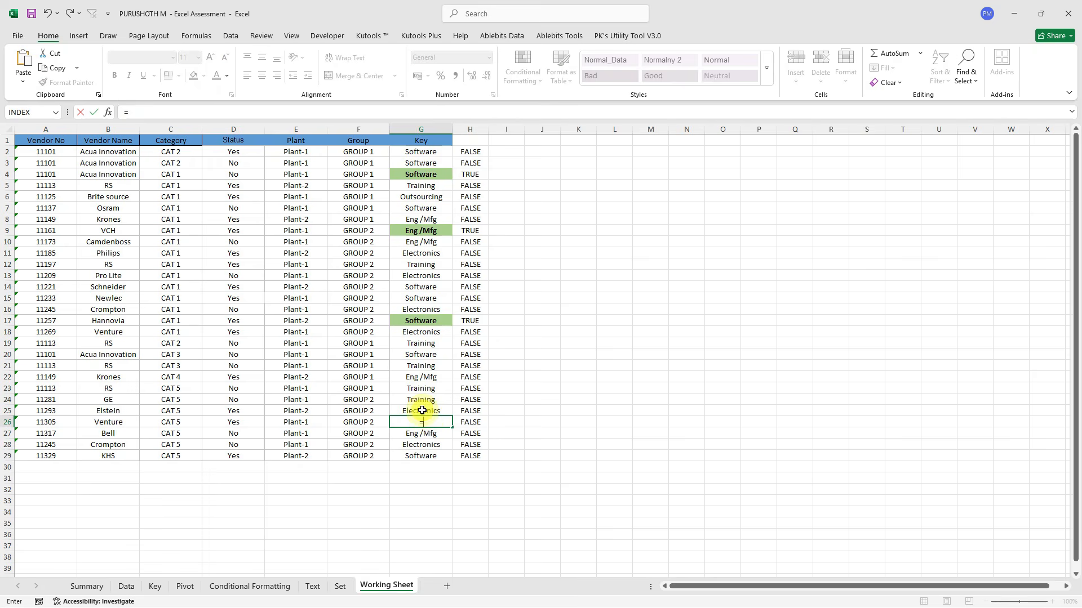
pyautogui.click(425, 256)
pyautogui.press('Return')
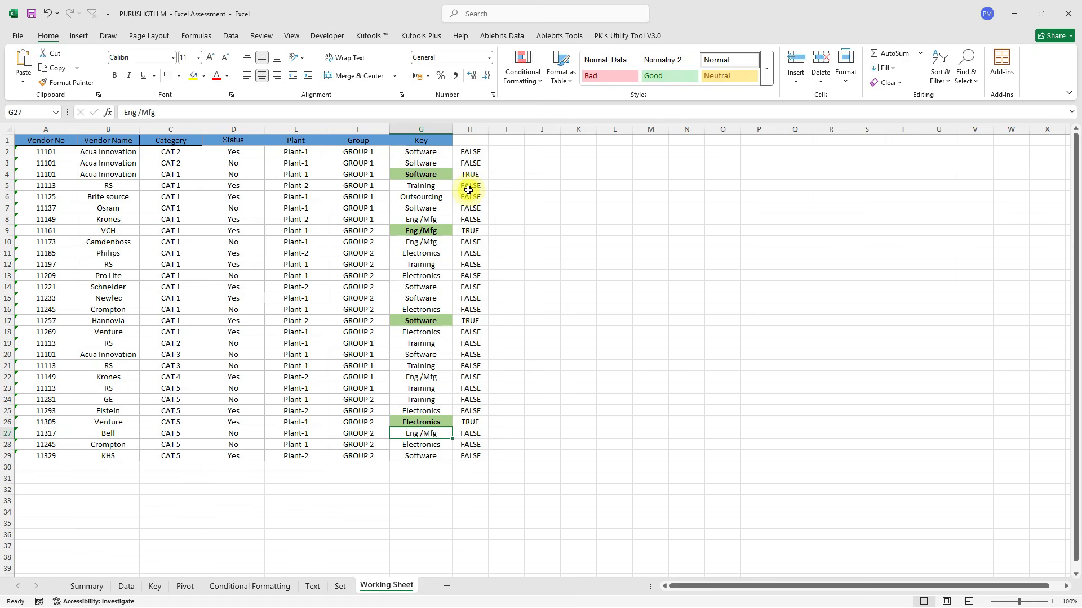
pyautogui.click(420, 423)
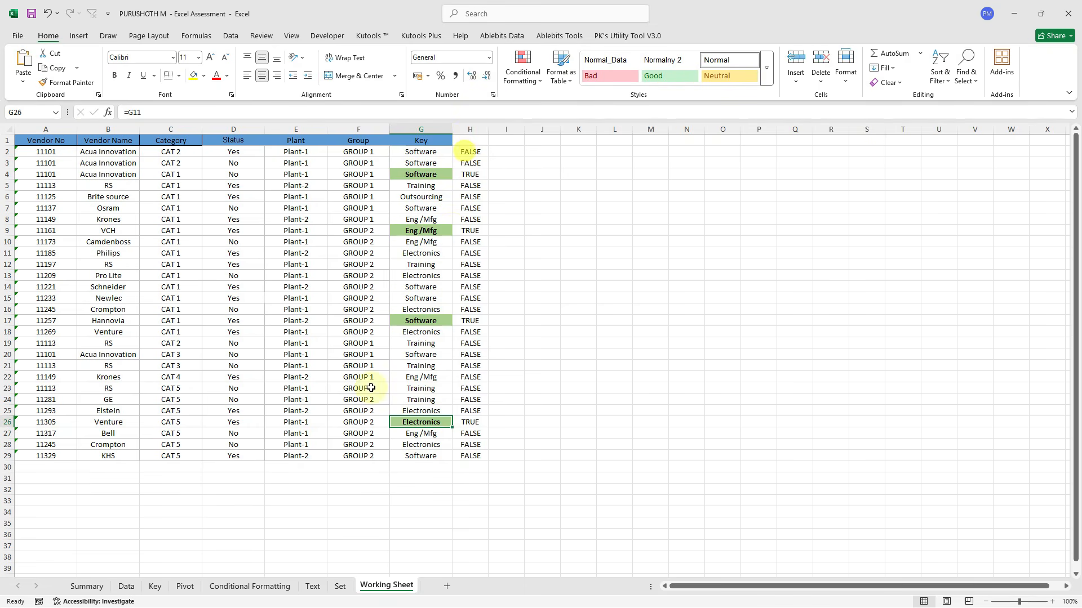
pyautogui.click(340, 586)
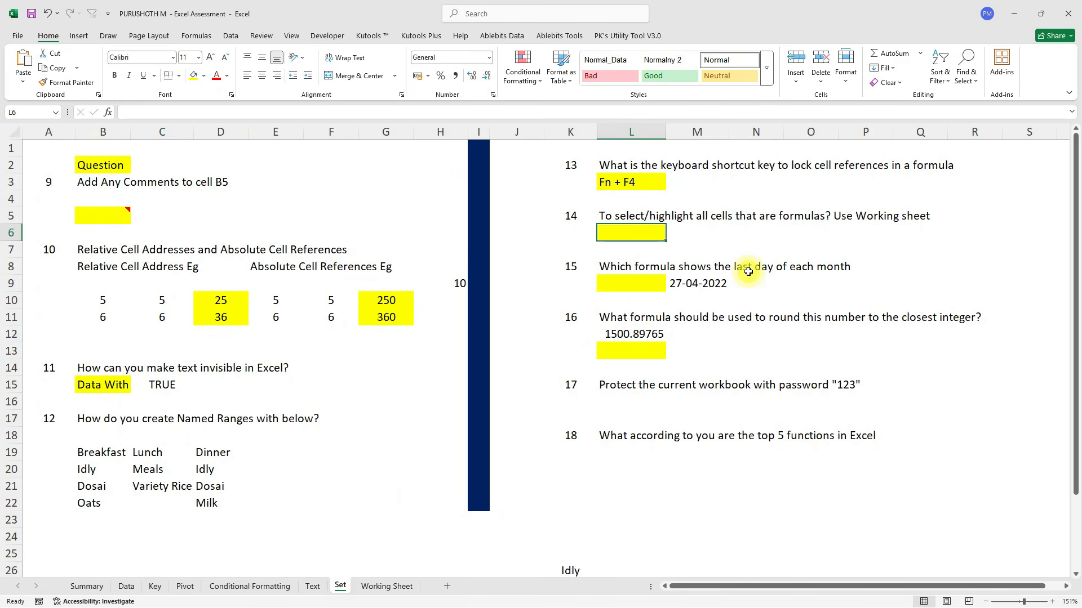
# Answer EOMONTH in L9, then put =EOMONTH(M9,0) in N9 formatted as Short Date.
pyautogui.click(636, 285)
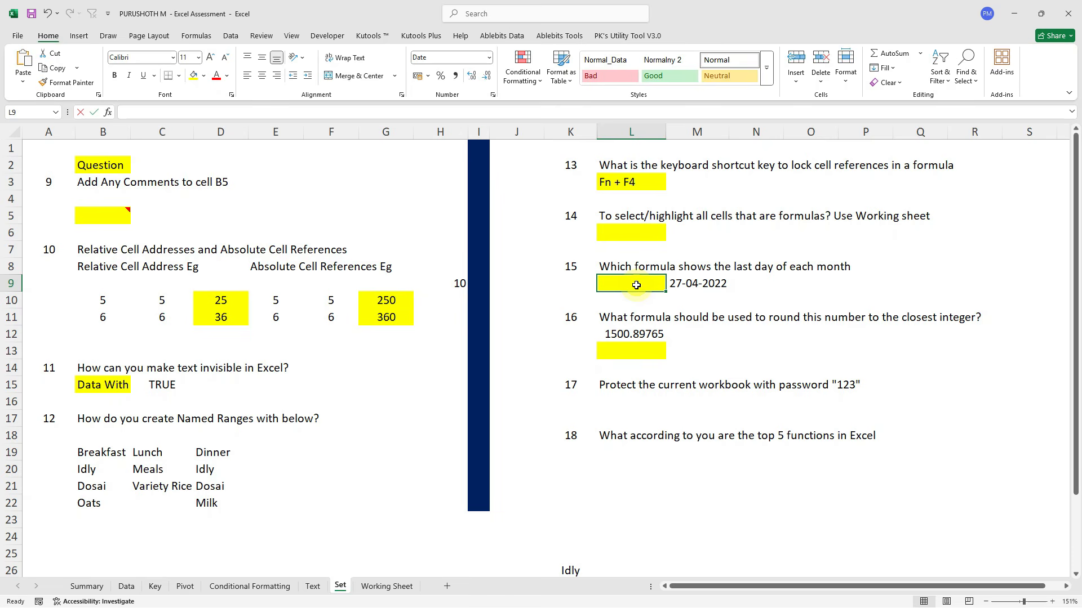
pyautogui.write('EOM')
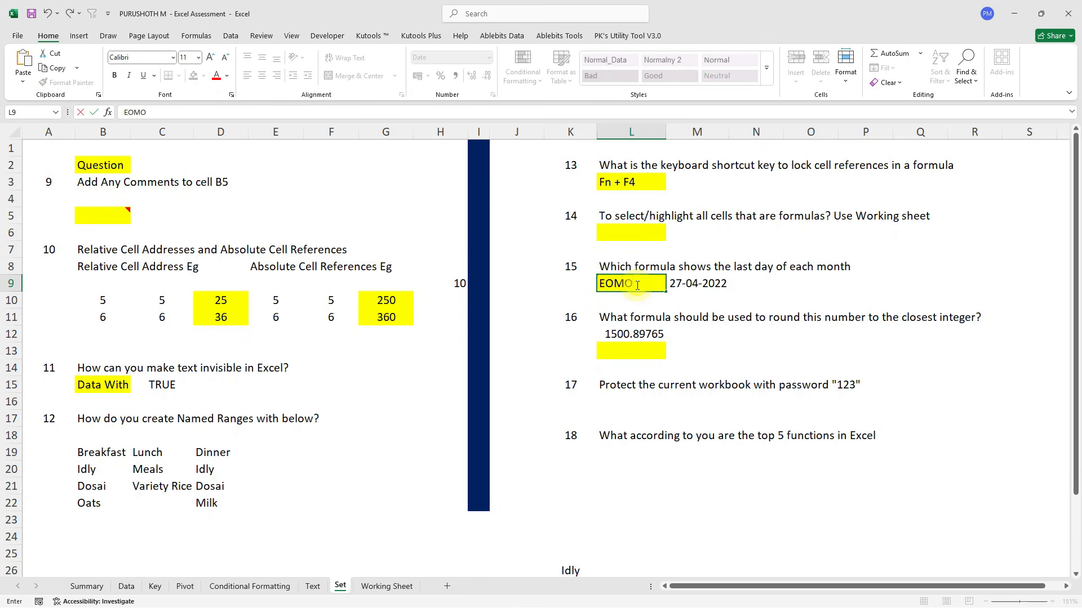
pyautogui.write('ONTH')
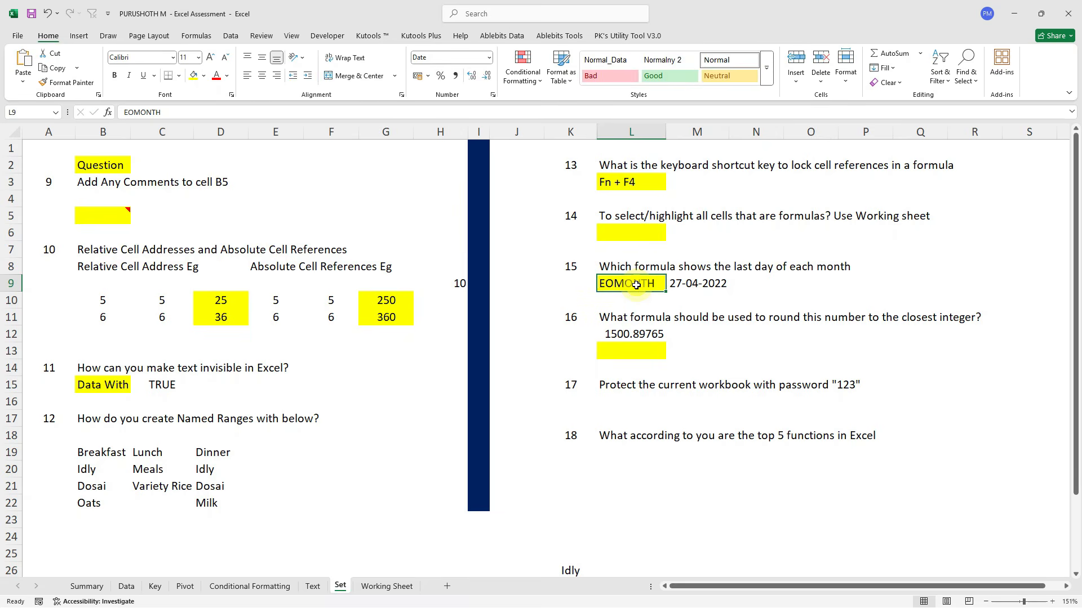
pyautogui.press('Right')
pyautogui.press('Right')
pyautogui.write('=eom')
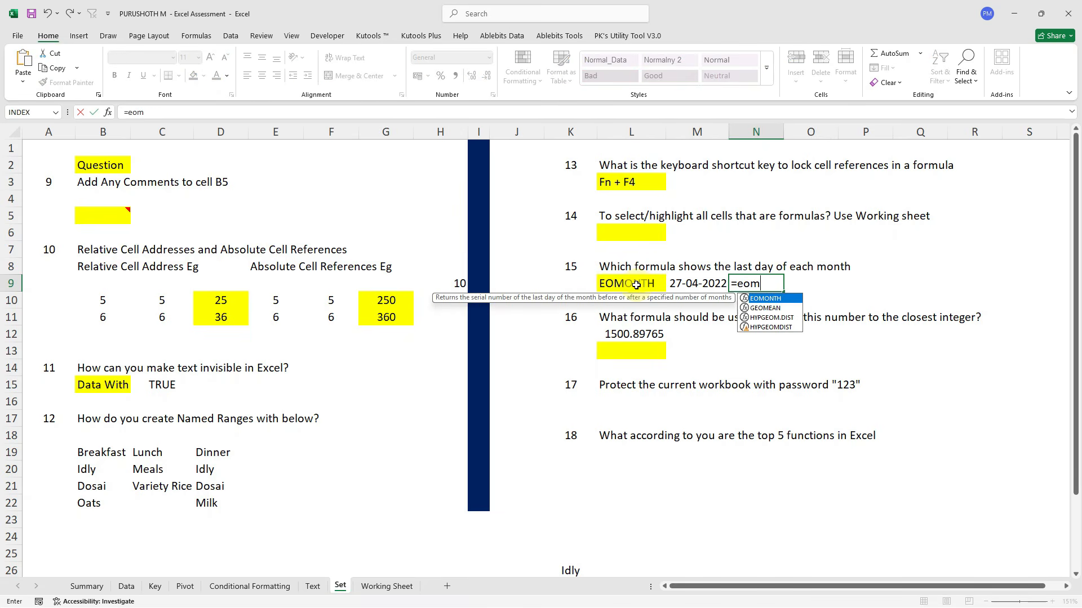
pyautogui.press('Tab')
pyautogui.press('Left')
pyautogui.write(',')
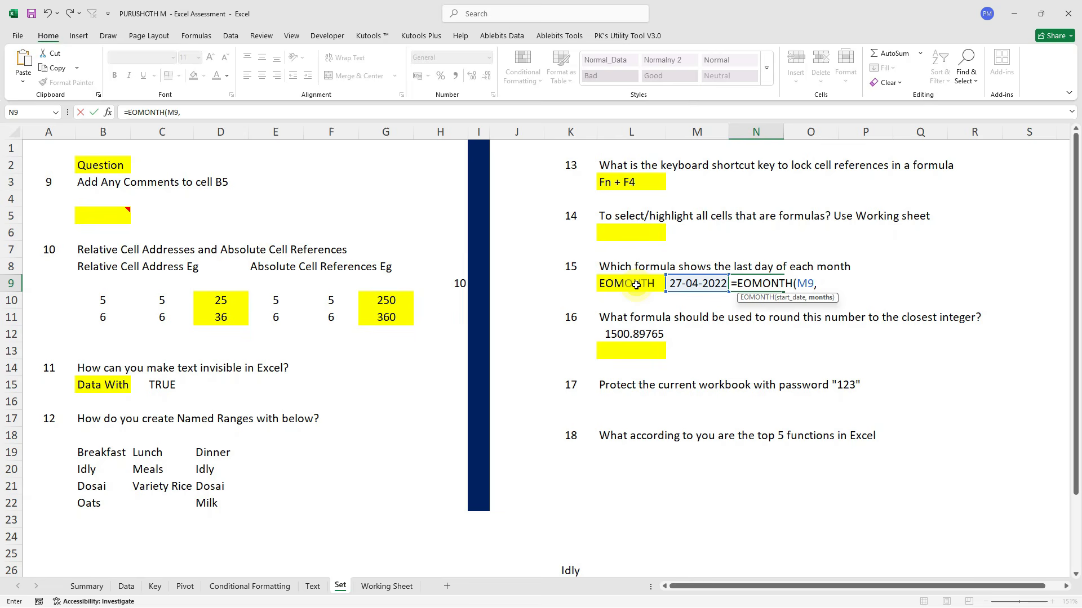
pyautogui.write('0)')
pyautogui.hotkey('ctrl', 'Return')
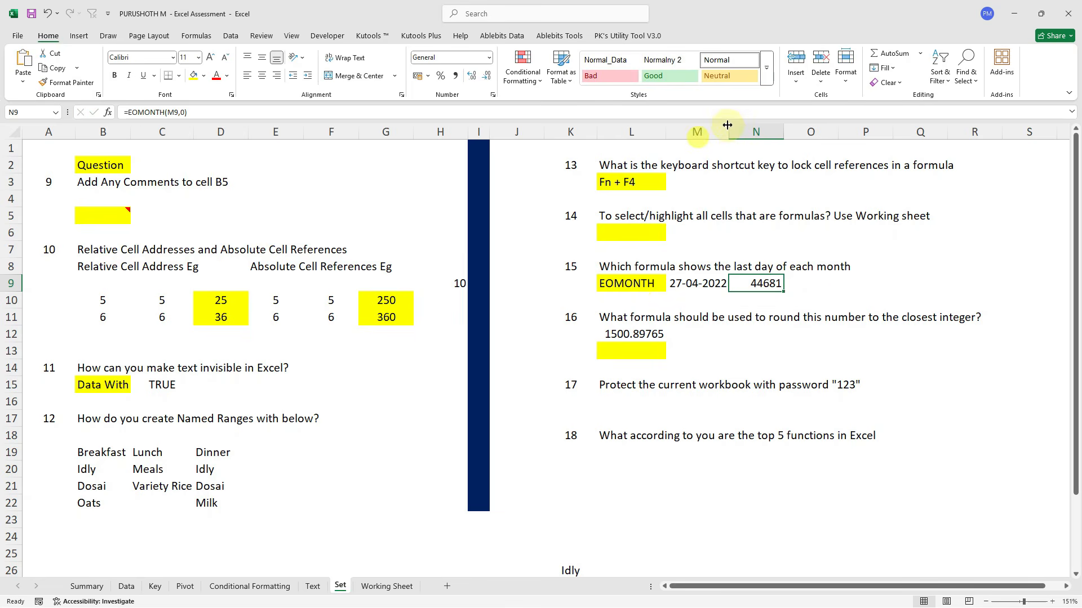
pyautogui.click(489, 57)
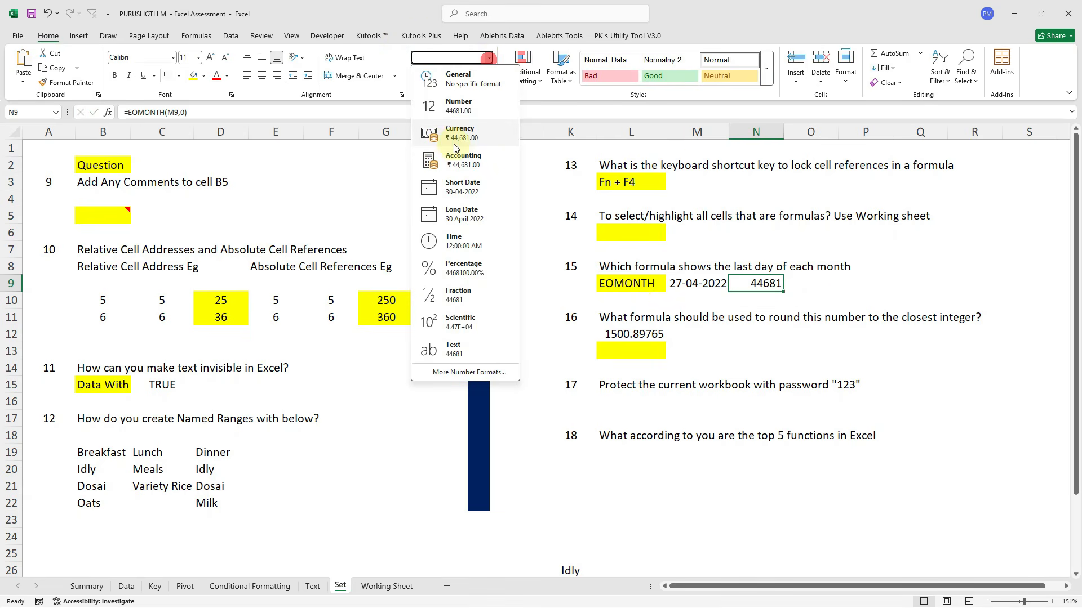
pyautogui.click(450, 182)
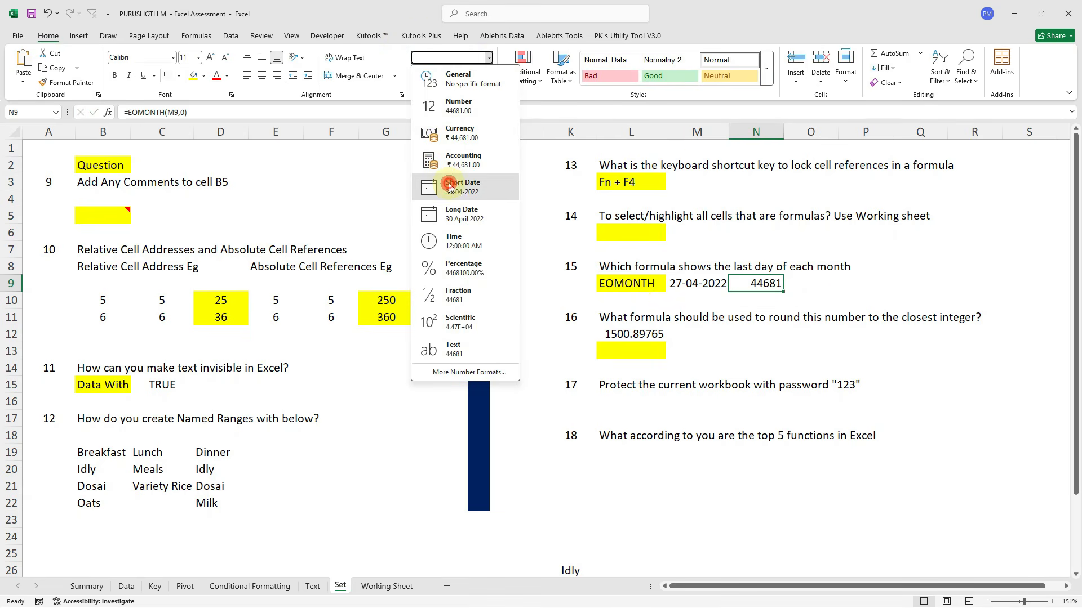
# Change N9's months argument to 2 so it shows 30-06-2022.
pyautogui.click(691, 286)
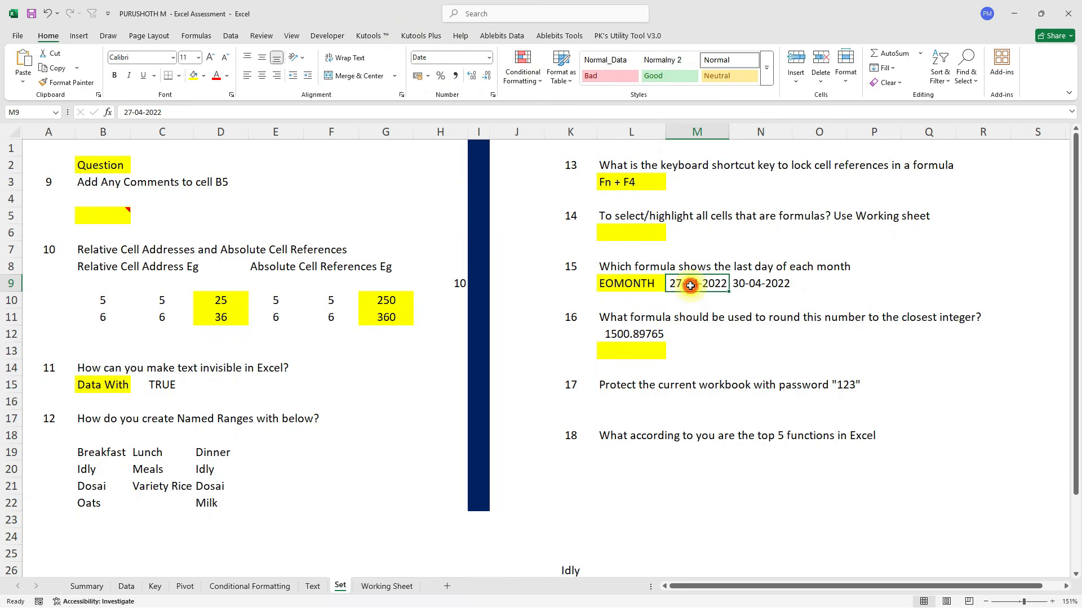
pyautogui.click(755, 288)
pyautogui.click(184, 115)
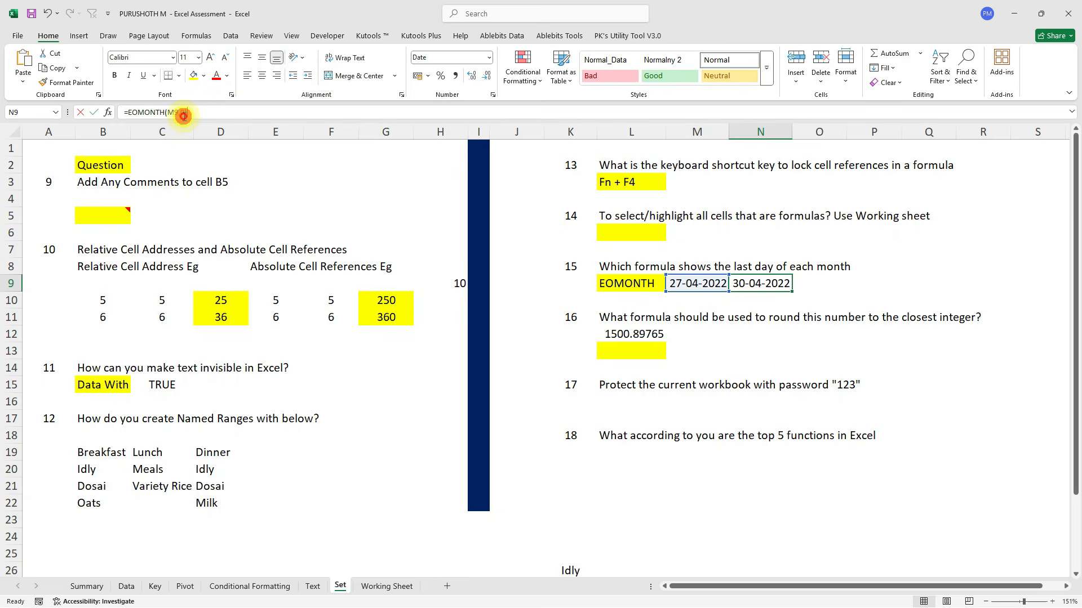
pyautogui.press('BackSpace')
pyautogui.write('2')
pyautogui.press('Return')
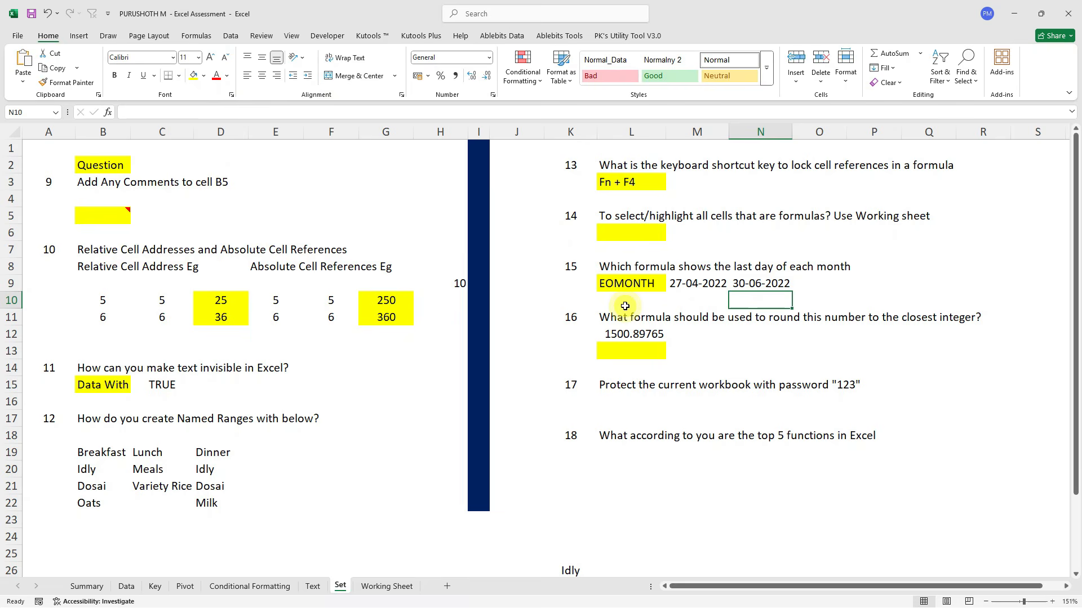
pyautogui.scroll(-2, 625, 306)
pyautogui.hscroll(1, 625, 306)
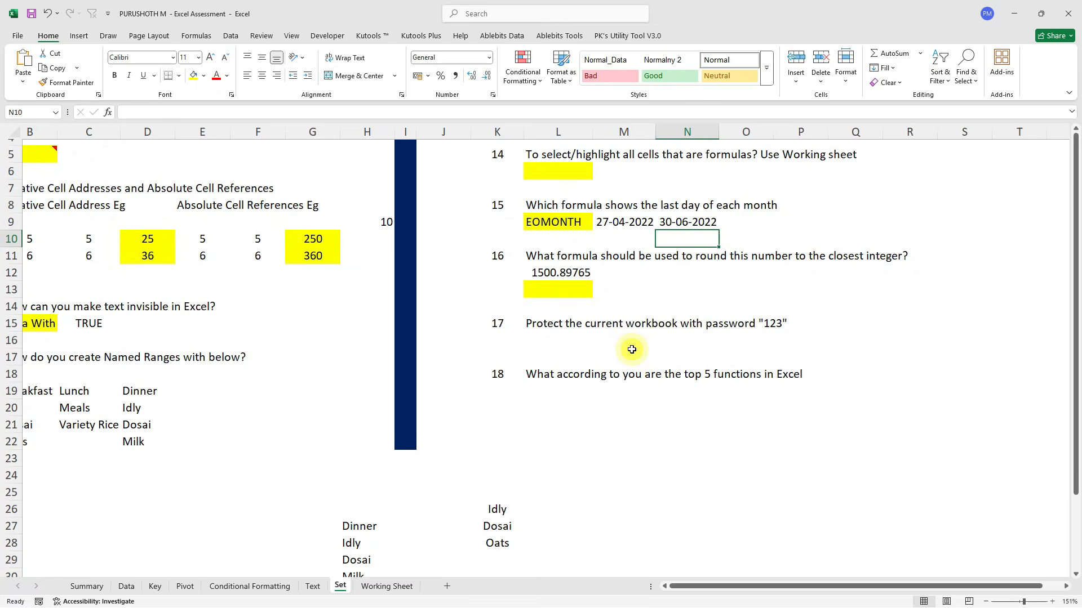
# Enter =ROUND(L12,1) in L13 to round 1500.89765.
pyautogui.click(542, 285)
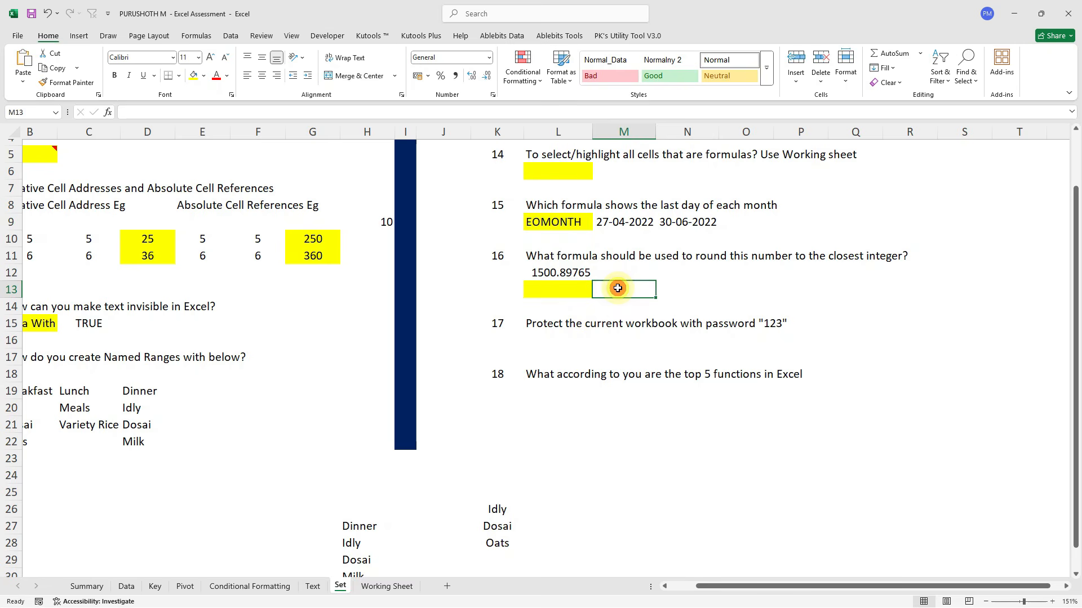
pyautogui.click(547, 289)
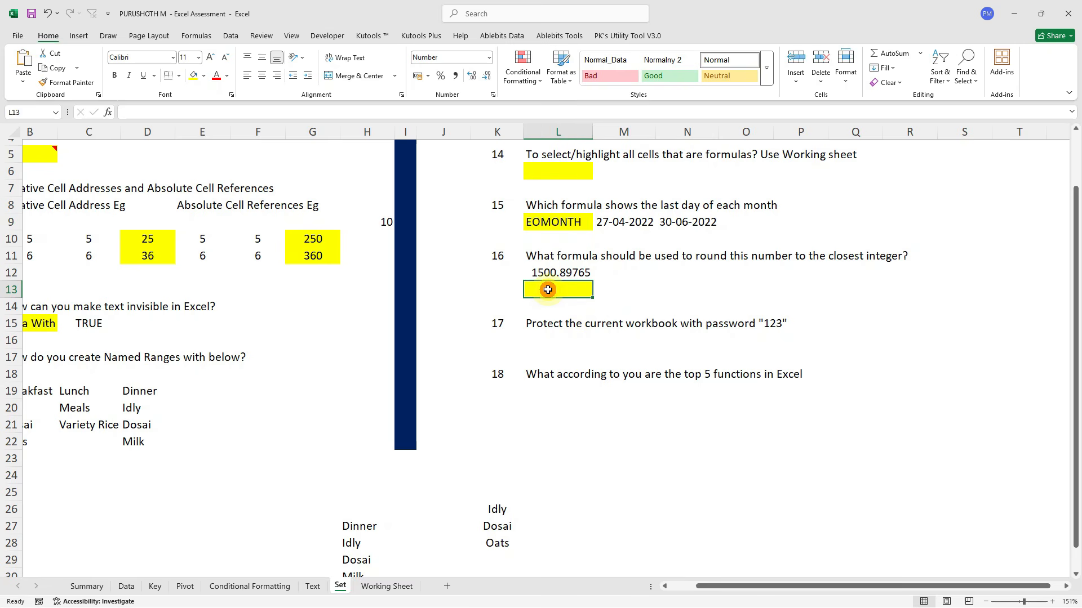
pyautogui.write('=roun')
pyautogui.press('Tab')
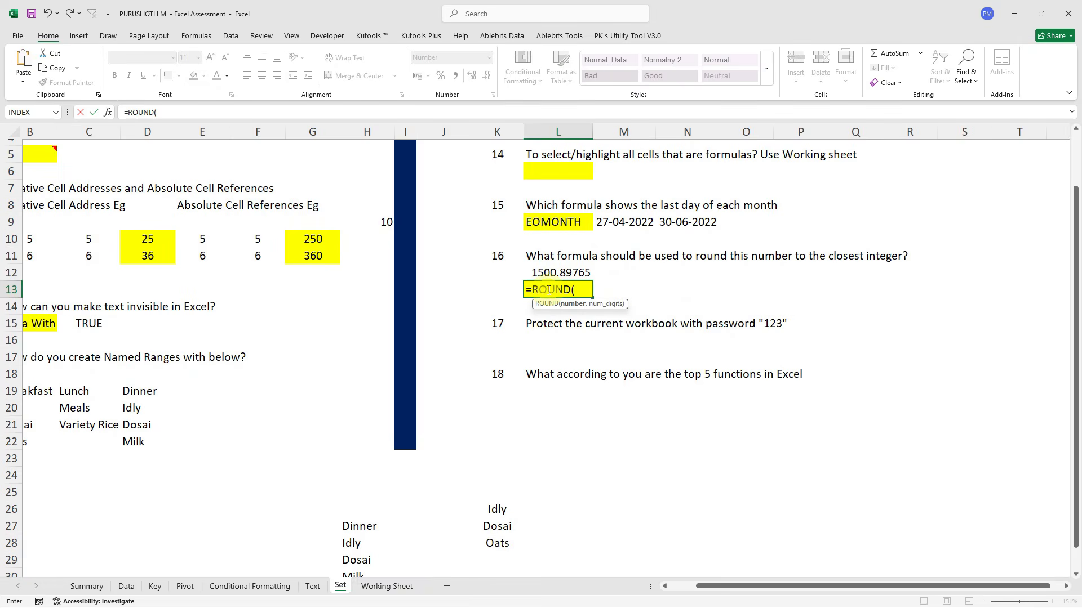
pyautogui.click(564, 273)
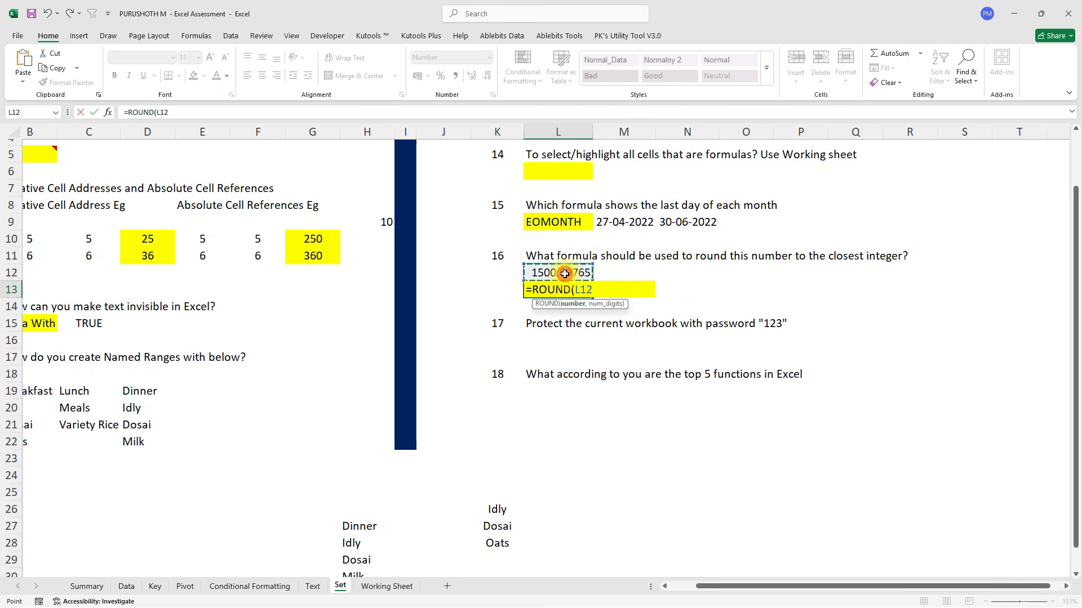
pyautogui.write(',1')
pyautogui.hotkey('ctrl', 'Return')
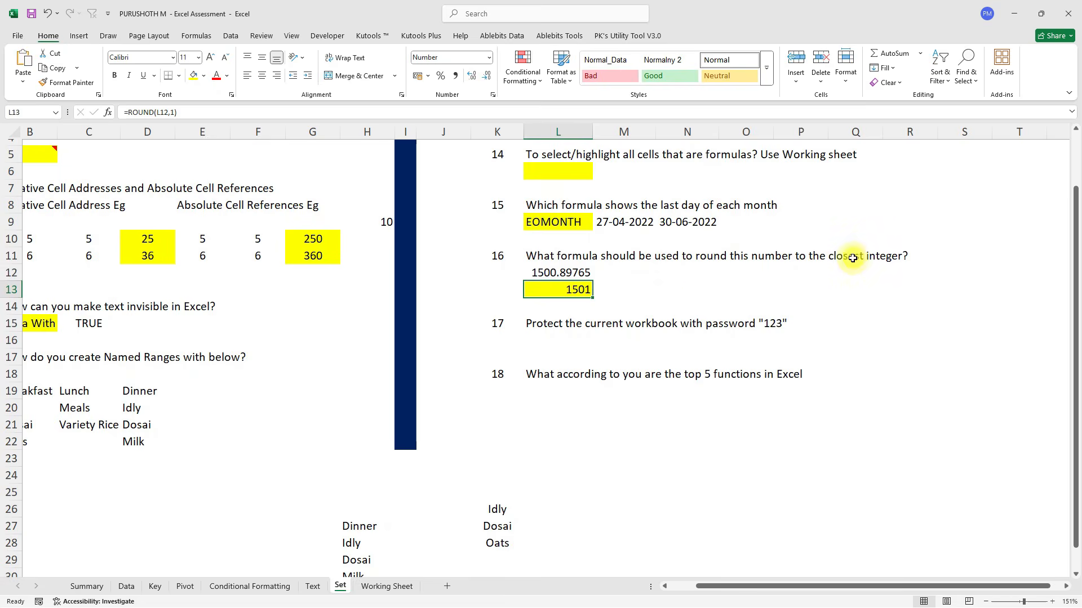
# Enter =ROUNDUP(L12,1) in M13 and review both rounding results.
pyautogui.click(620, 291)
pyautogui.write('=')
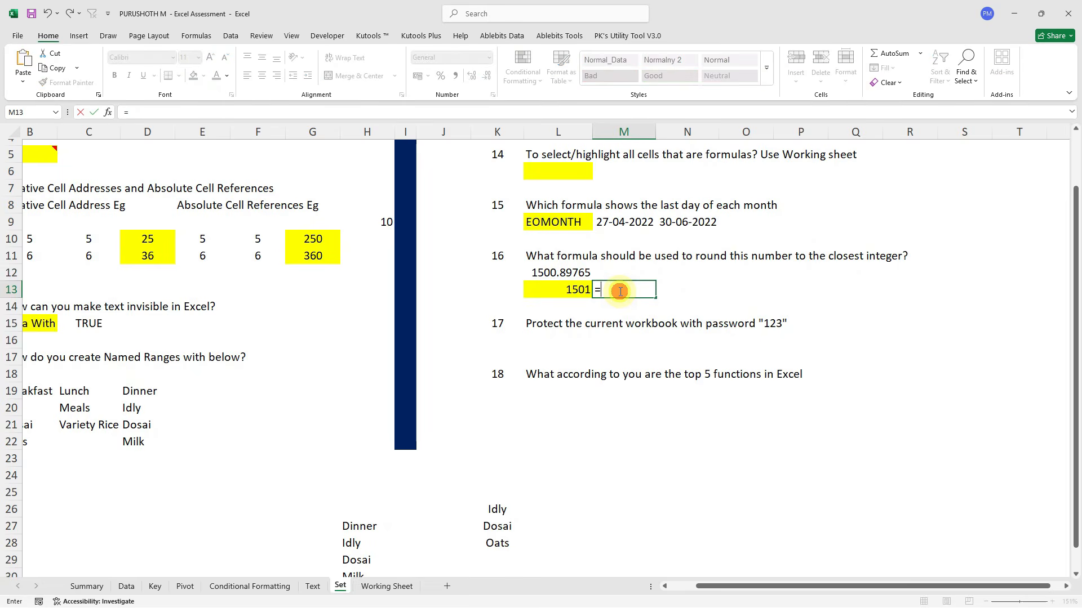
pyautogui.write('ro')
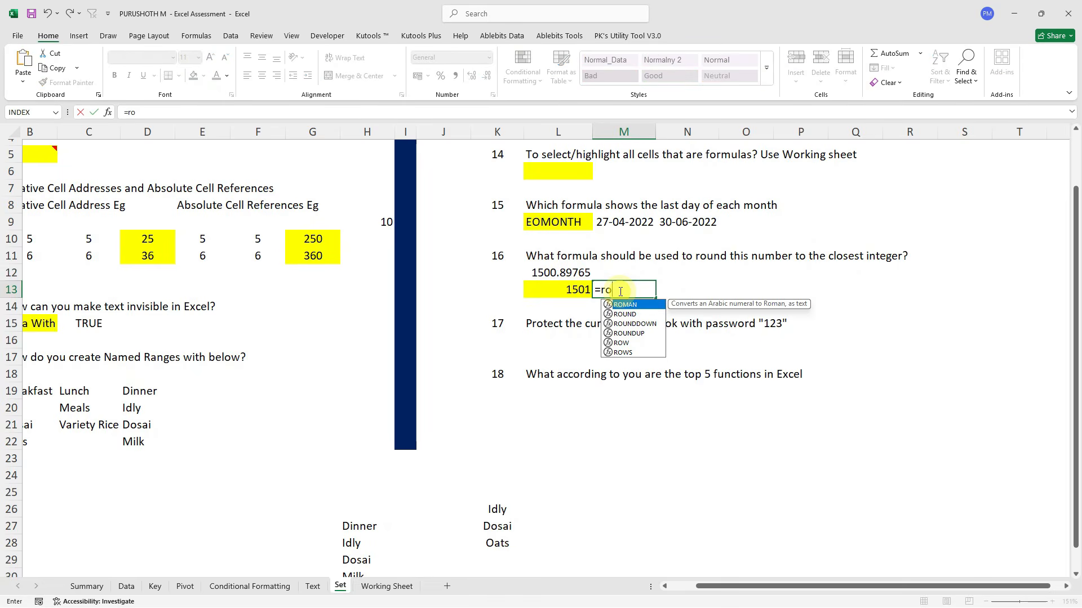
pyautogui.press('Down')
pyautogui.press('Down')
pyautogui.press('Down')
pyautogui.press('Tab')
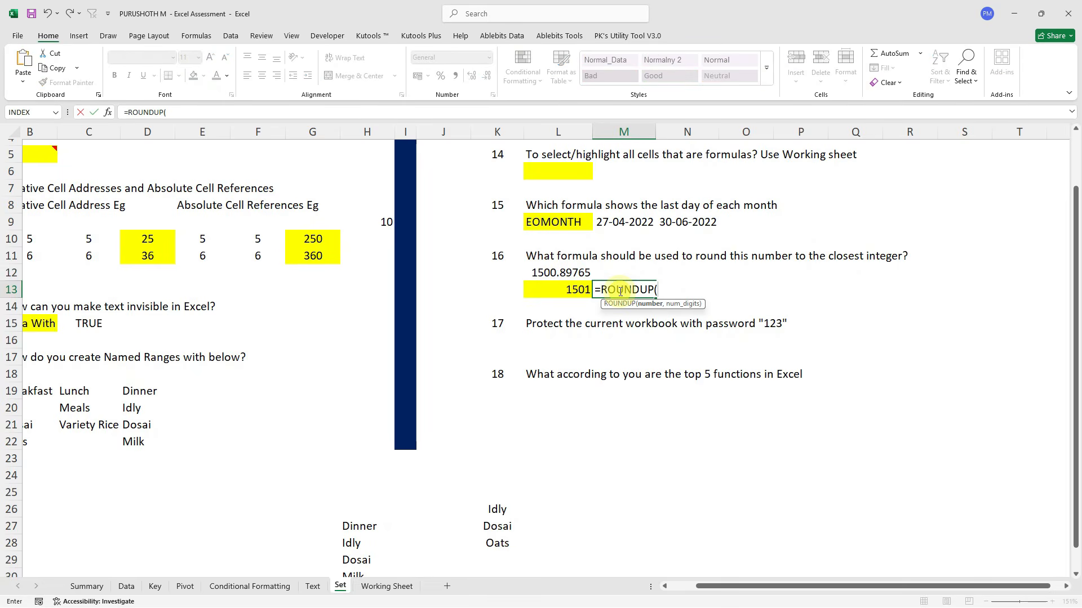
pyautogui.click(557, 271)
pyautogui.write(',1')
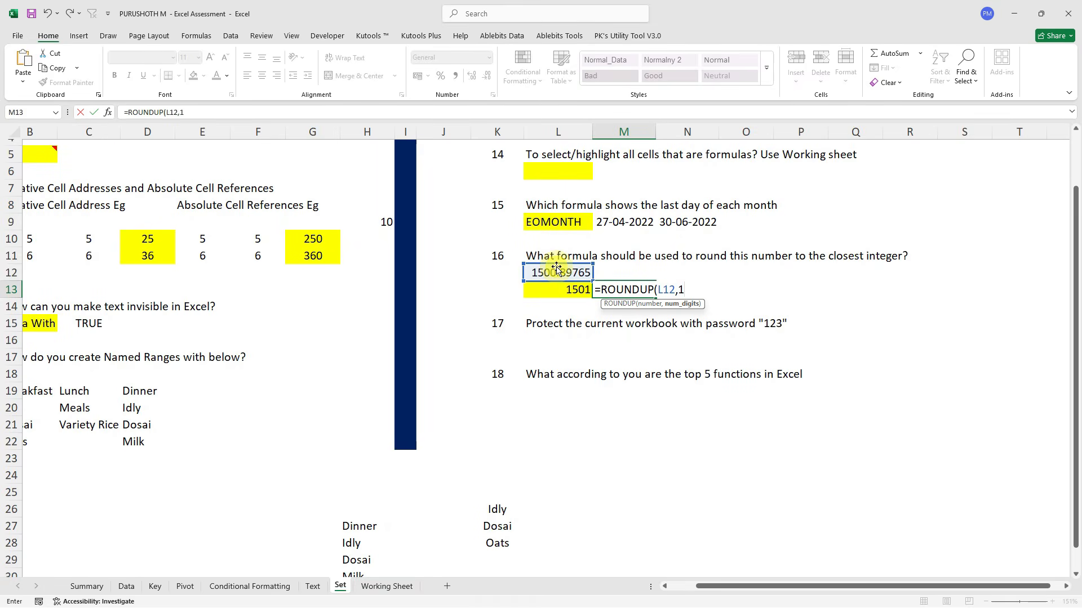
pyautogui.write(')')
pyautogui.press('Return')
pyautogui.press('Up')
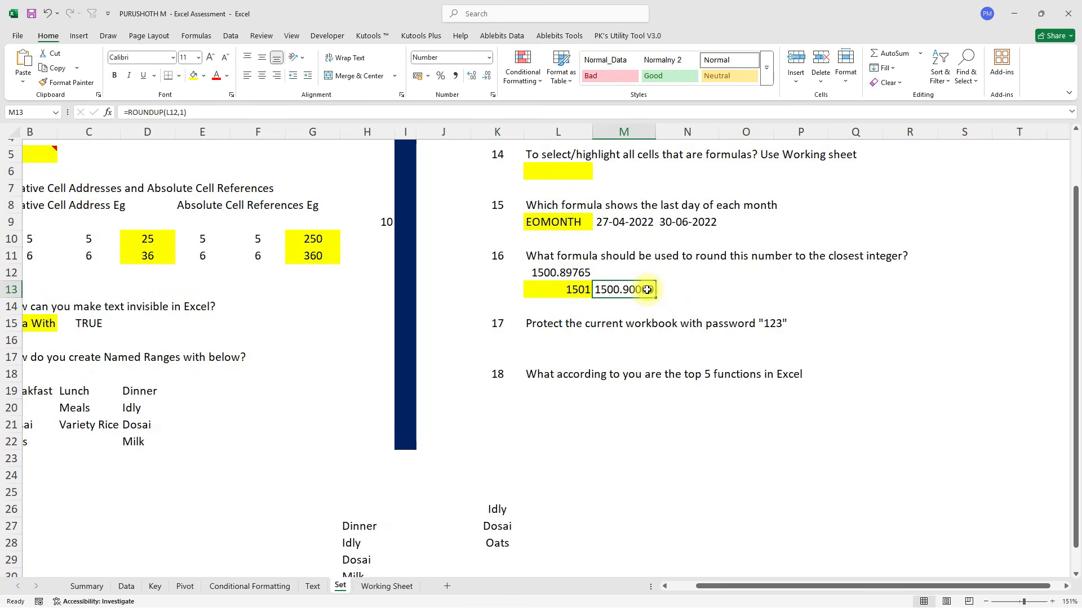
pyautogui.press('Left')
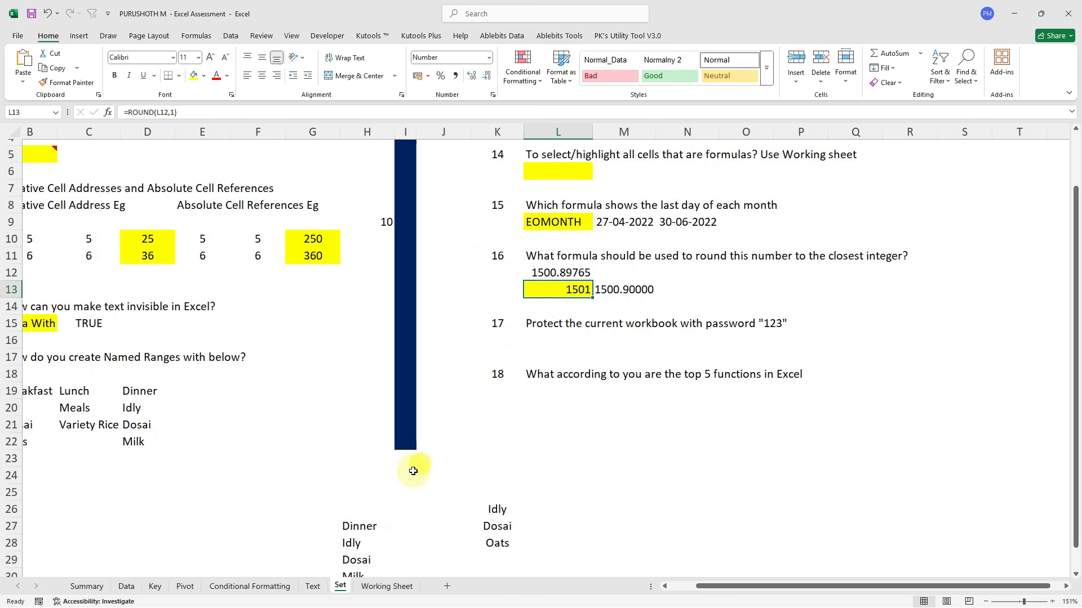
# Protect the Set sheet with a password, entering it twice to confirm.
pyautogui.rightClick(341, 587)
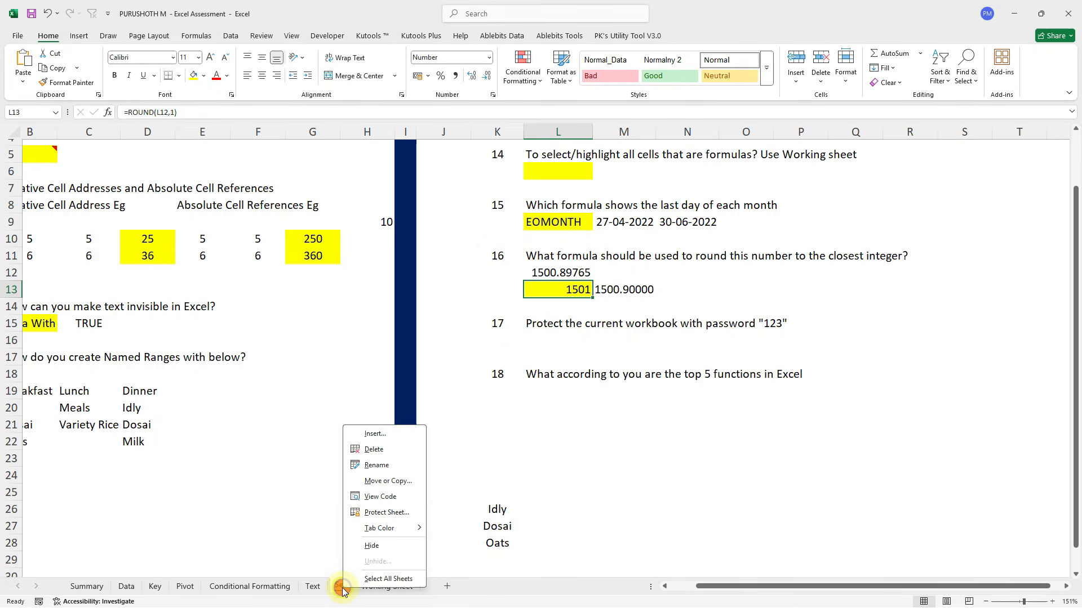
pyautogui.click(381, 513)
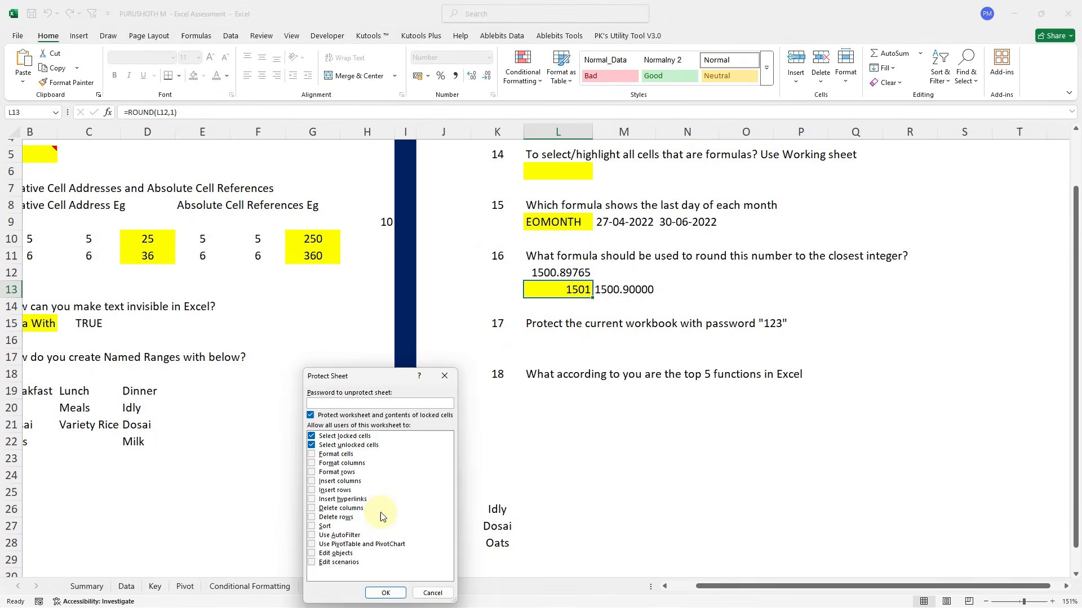
pyautogui.write('123')
pyautogui.press('Return')
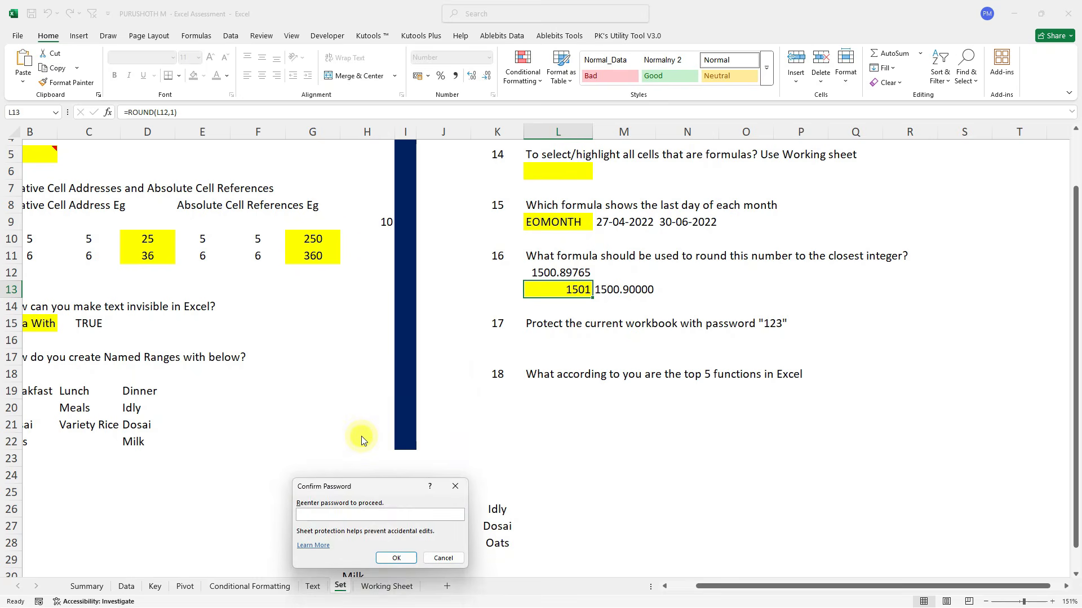
pyautogui.write('123')
pyautogui.press('Return')
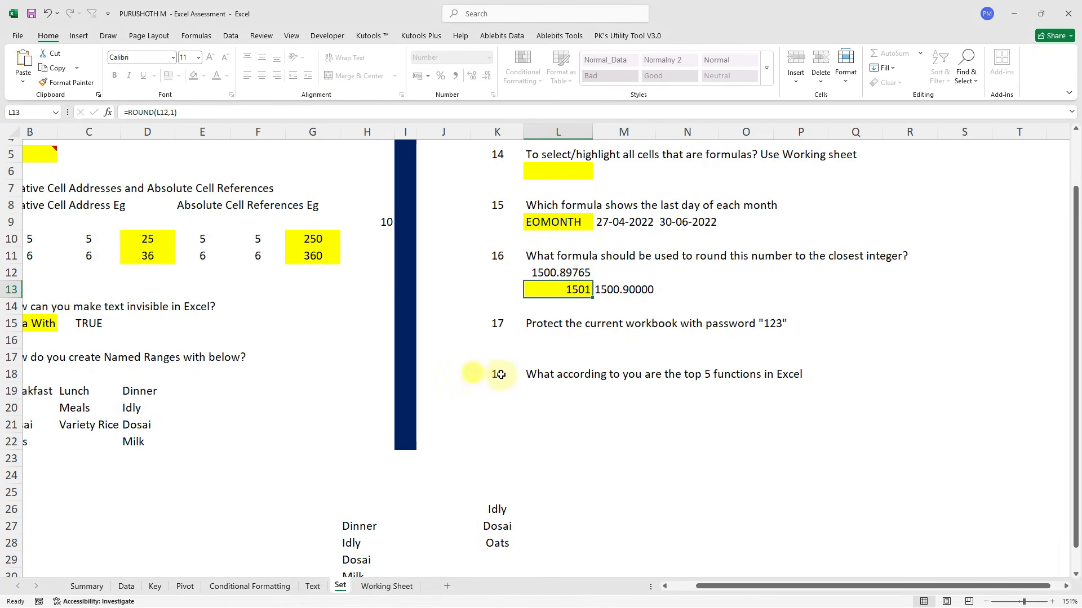
# Try editing J13, J14 and K23 and dismiss each protected-sheet warning.
pyautogui.click(422, 291)
pyautogui.doubleClick(421, 291)
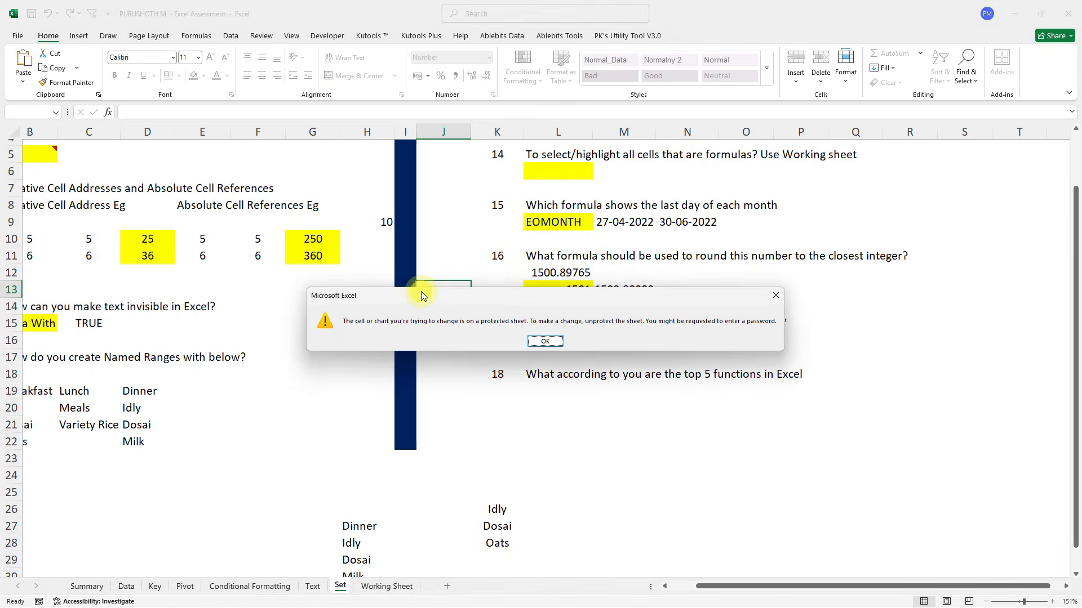
pyautogui.press('Return')
pyautogui.click(432, 305)
pyautogui.doubleClick(432, 305)
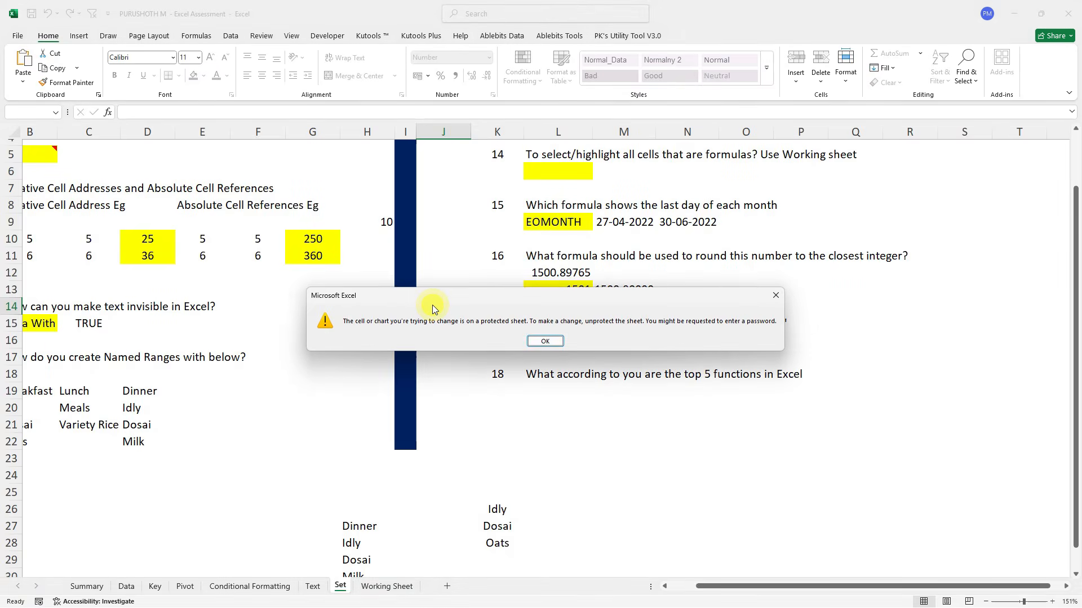
pyautogui.press('Return')
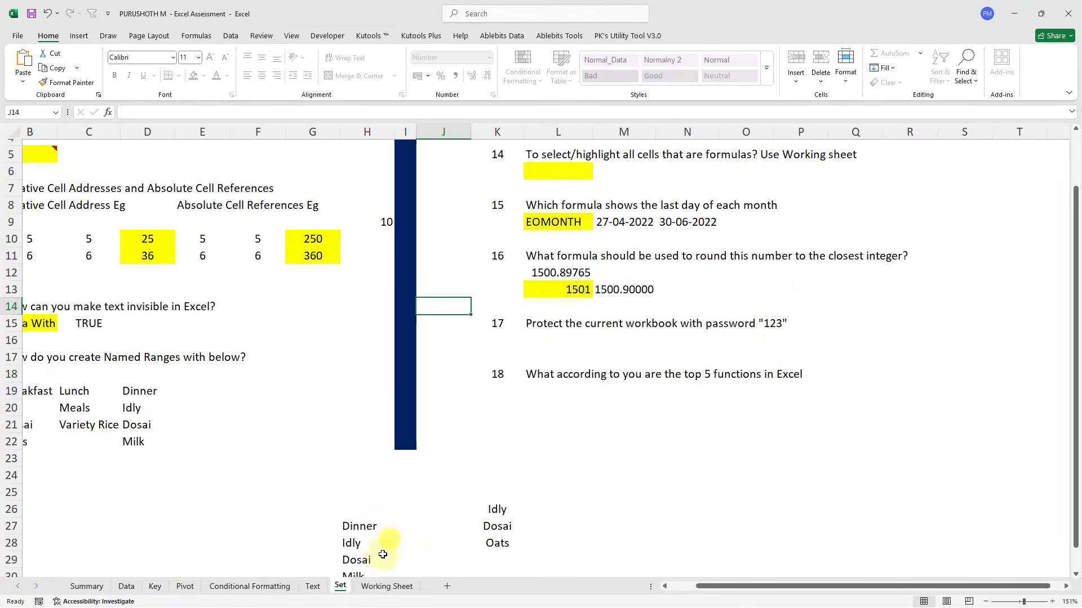
pyautogui.click(508, 453)
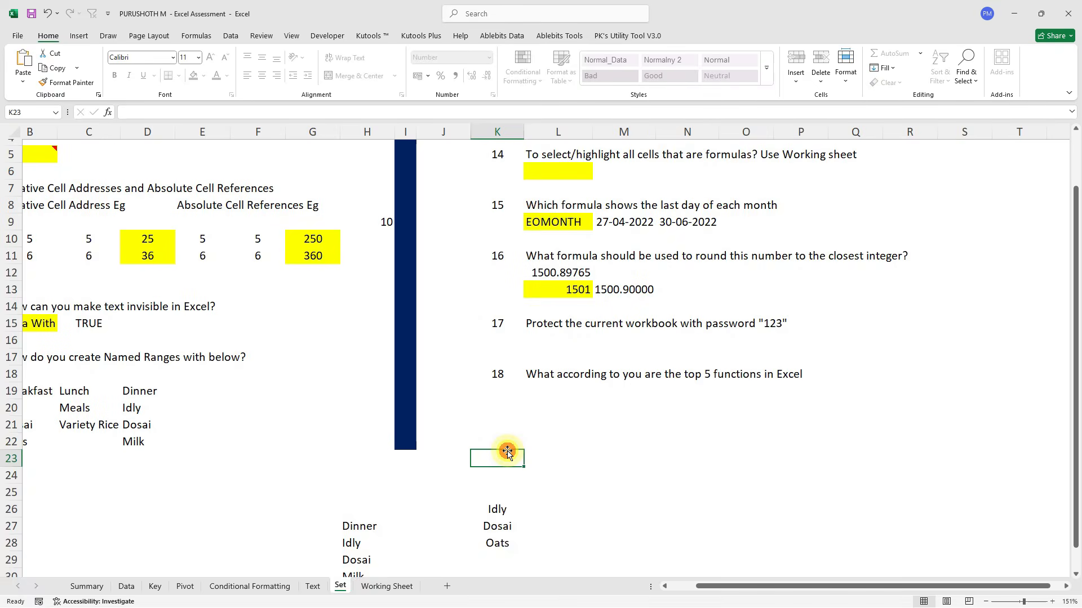
pyautogui.doubleClick(508, 453)
pyautogui.press('Return')
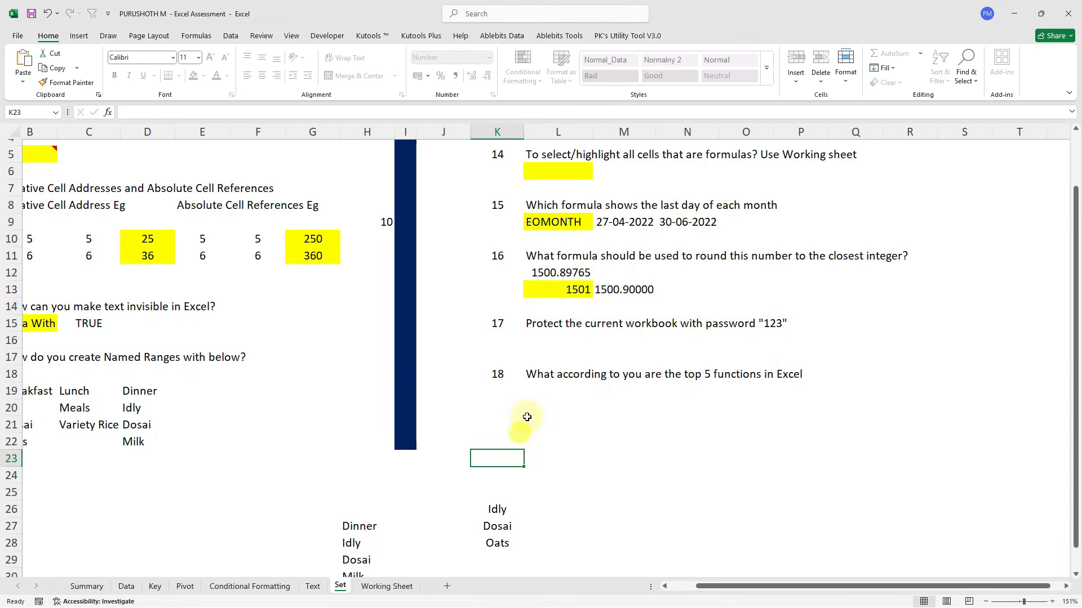
# Review the answers at L19 and B14, then switch to Outlook's Excel Assessment email.
pyautogui.click(529, 388)
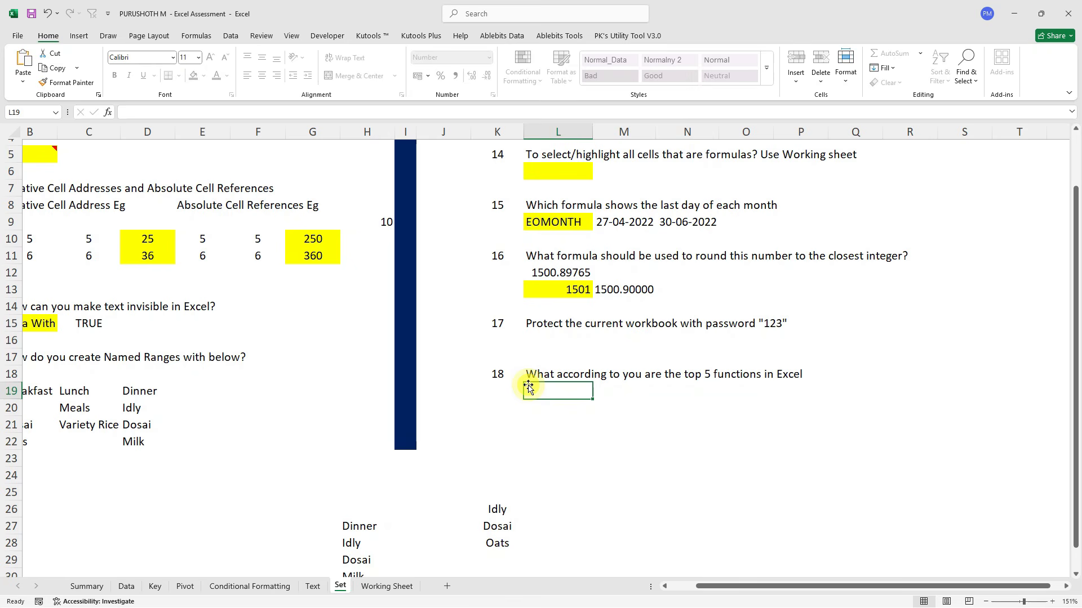
pyautogui.hscroll(-2, 285, 282)
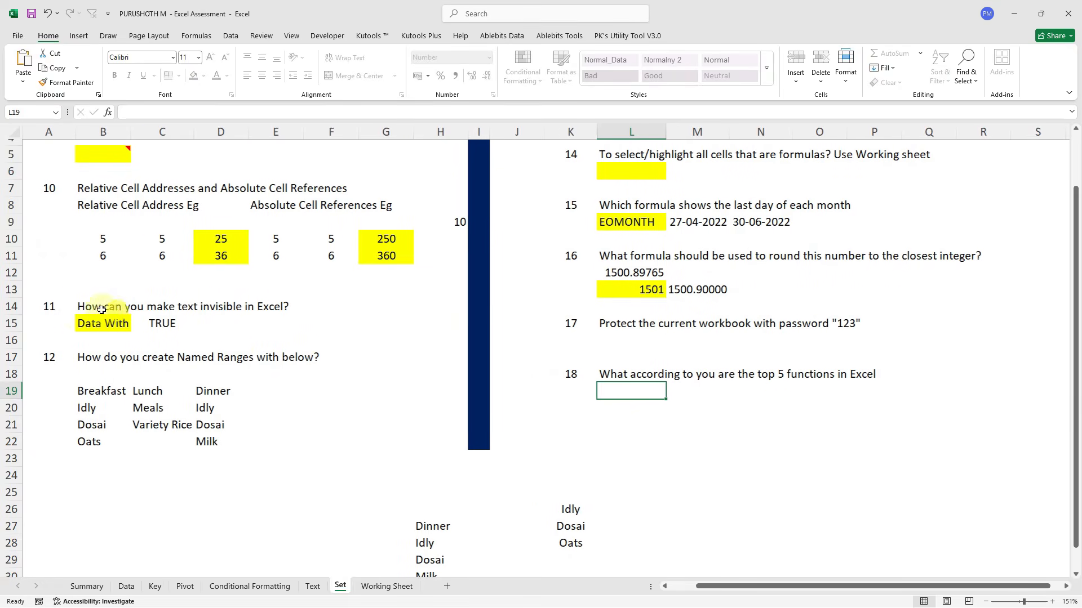
pyautogui.click(76, 310)
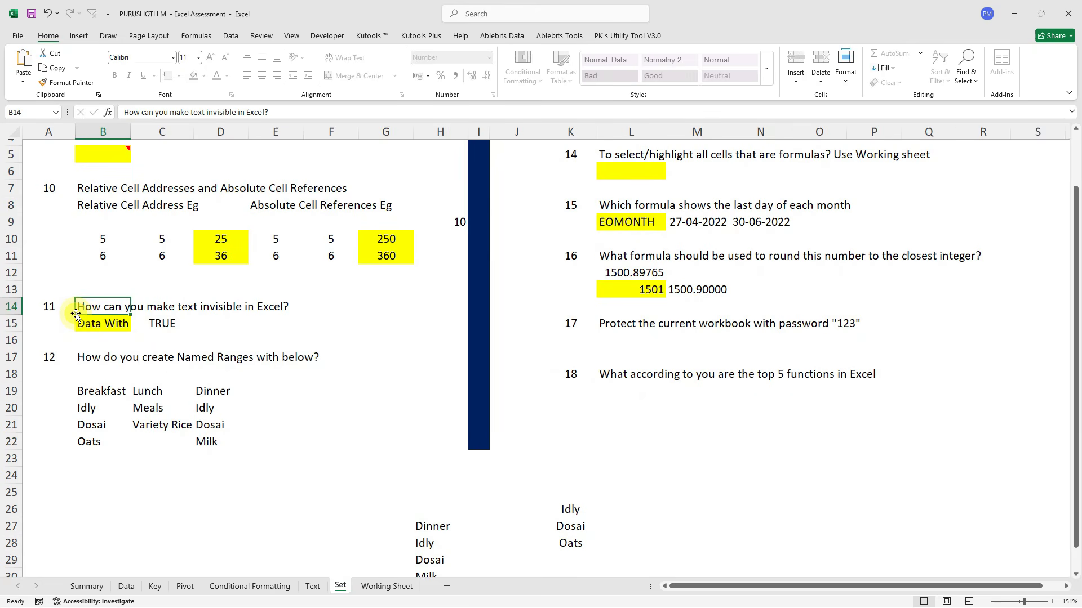
pyautogui.hotkey('alt', 'Tab')
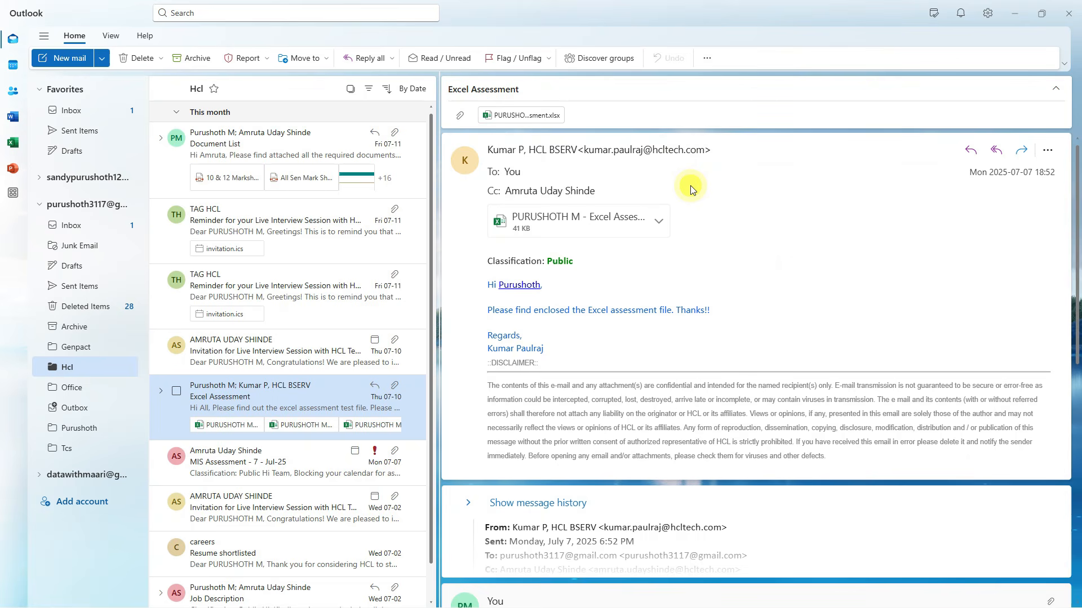
# Read through the second interview session reminder email in the Hcl folder.
pyautogui.click(287, 285)
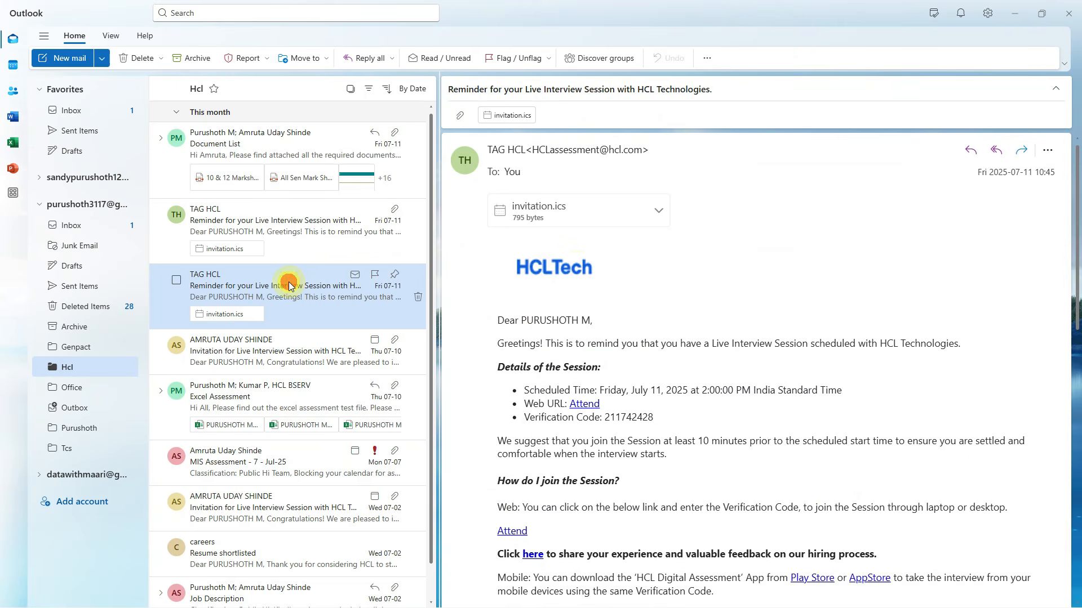
pyautogui.scroll(-3, 577, 271)
pyautogui.scroll(3, 577, 272)
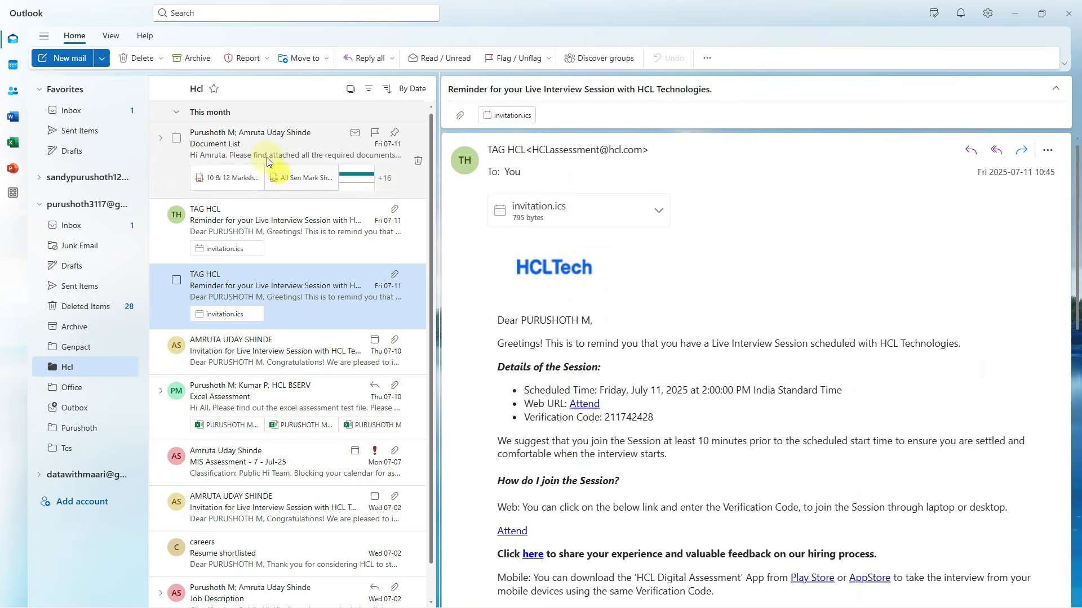
# Open the Document List email and scroll through its requested documents.
pyautogui.click(250, 144)
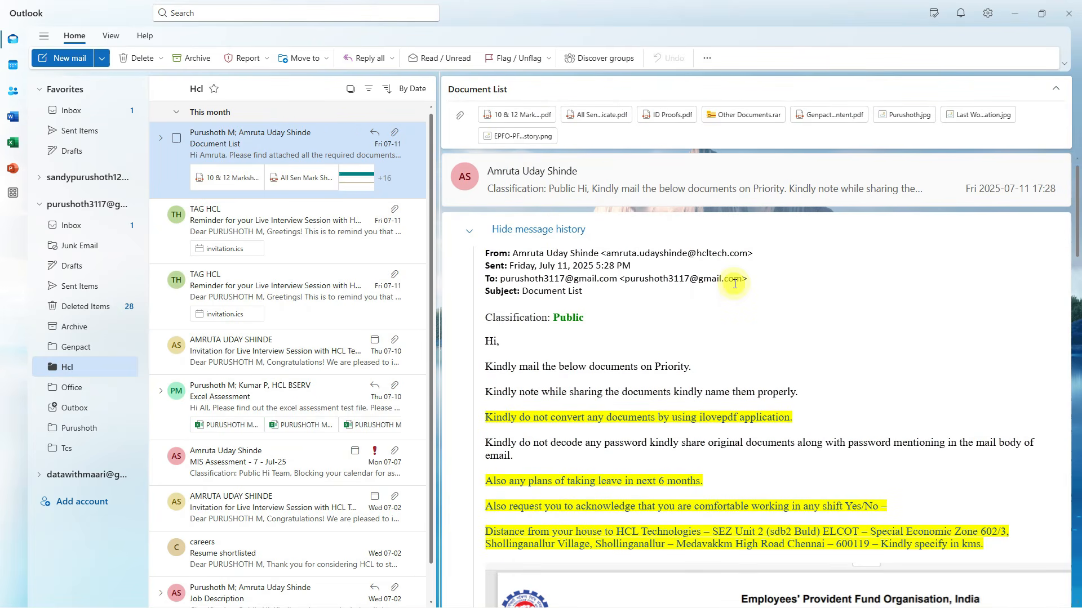
pyautogui.scroll(-20, 734, 284)
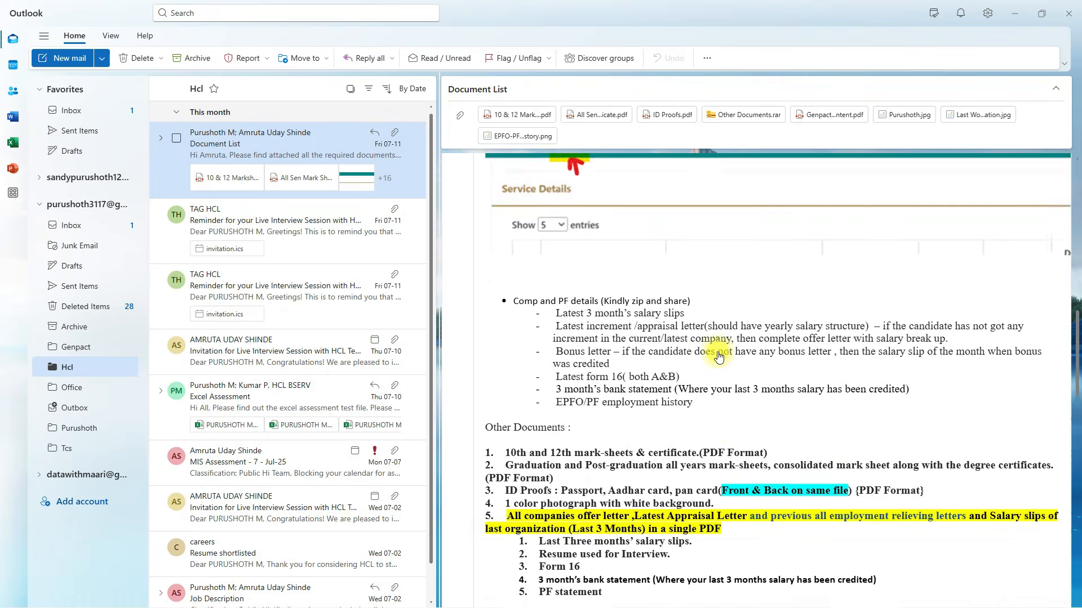
pyautogui.scroll(10, 718, 355)
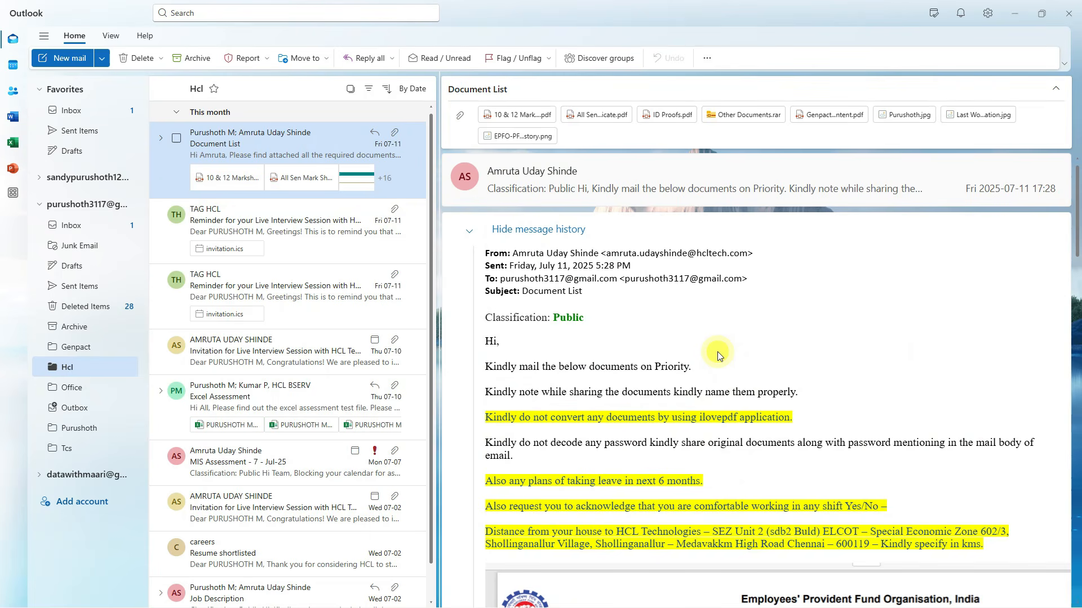
# View the Tcs recruitment email thread, then the Genpact folder's Pre-Onboarding message.
pyautogui.click(77, 451)
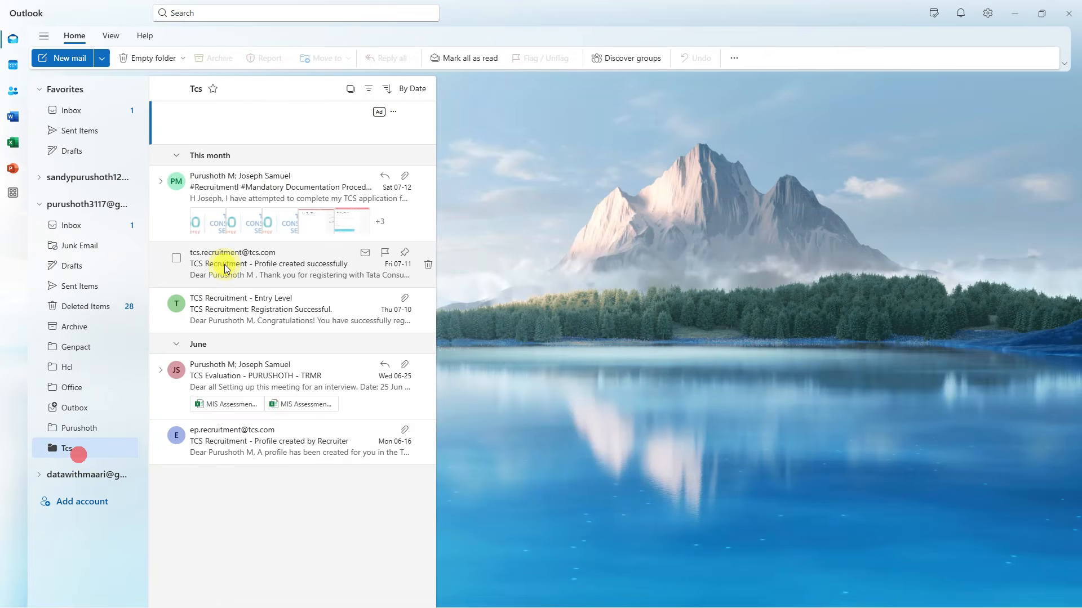
pyautogui.click(231, 183)
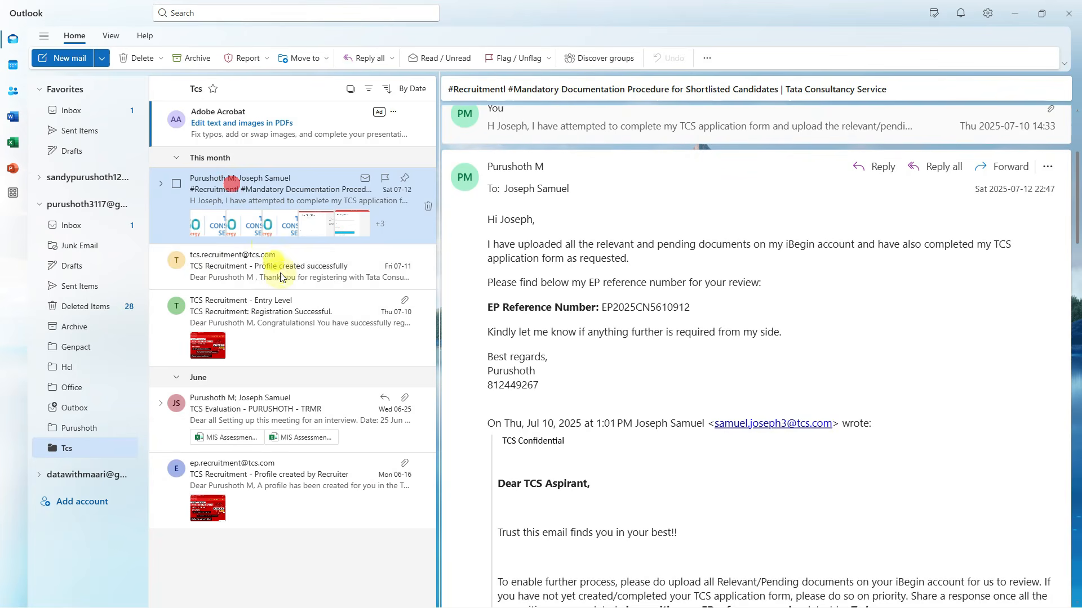
pyautogui.scroll(3, 584, 302)
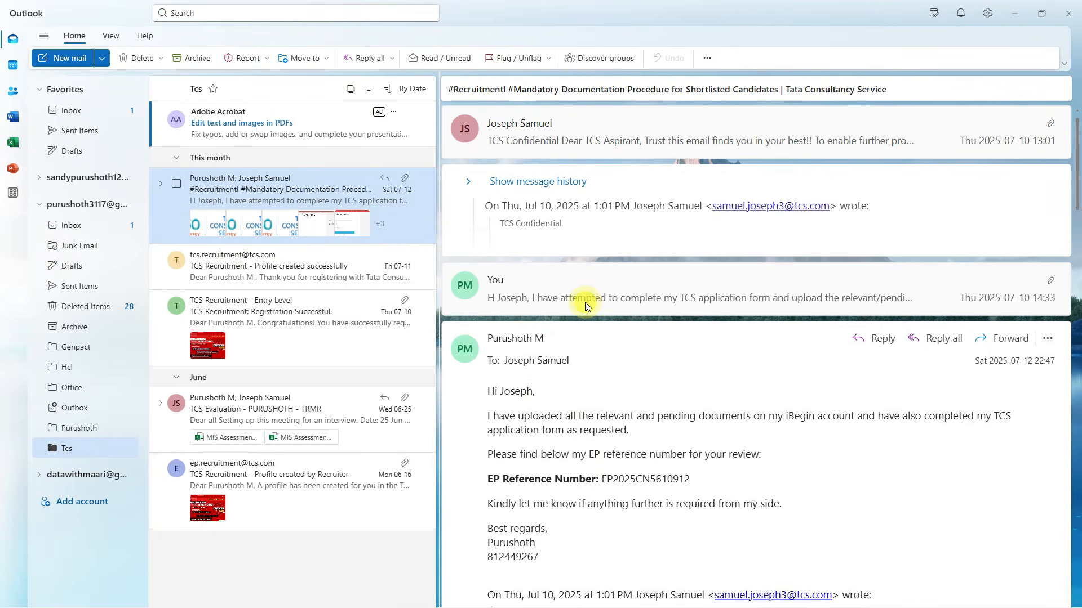
pyautogui.click(628, 142)
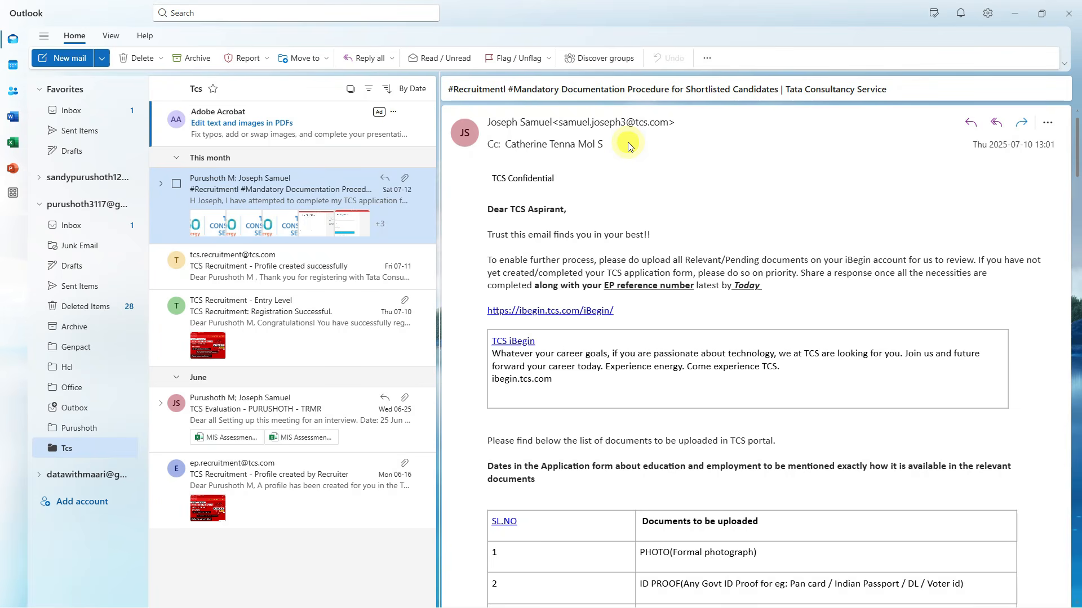
pyautogui.click(75, 350)
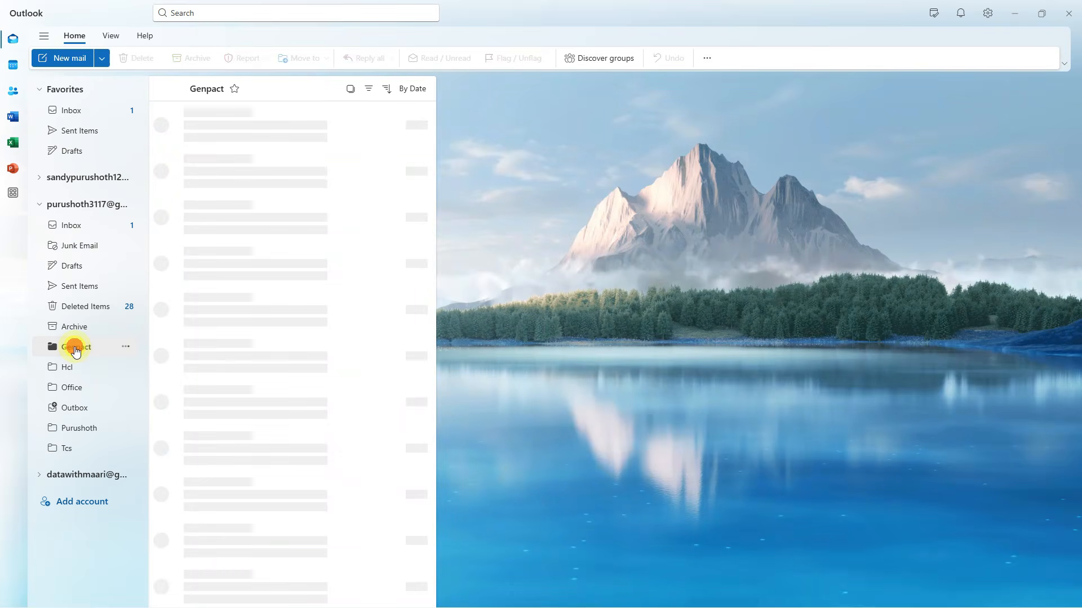
pyautogui.click(283, 199)
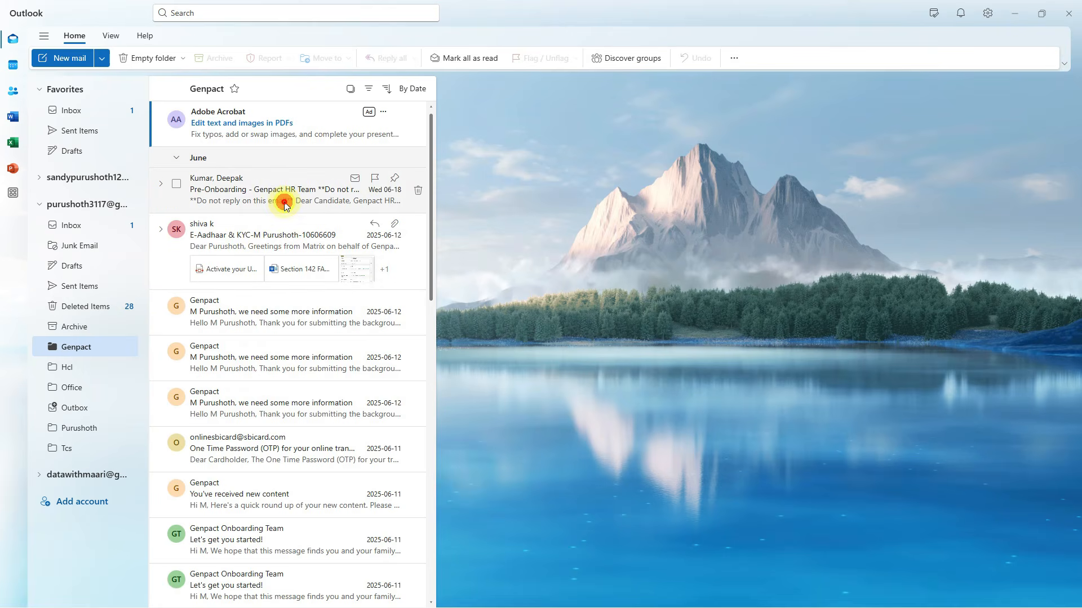